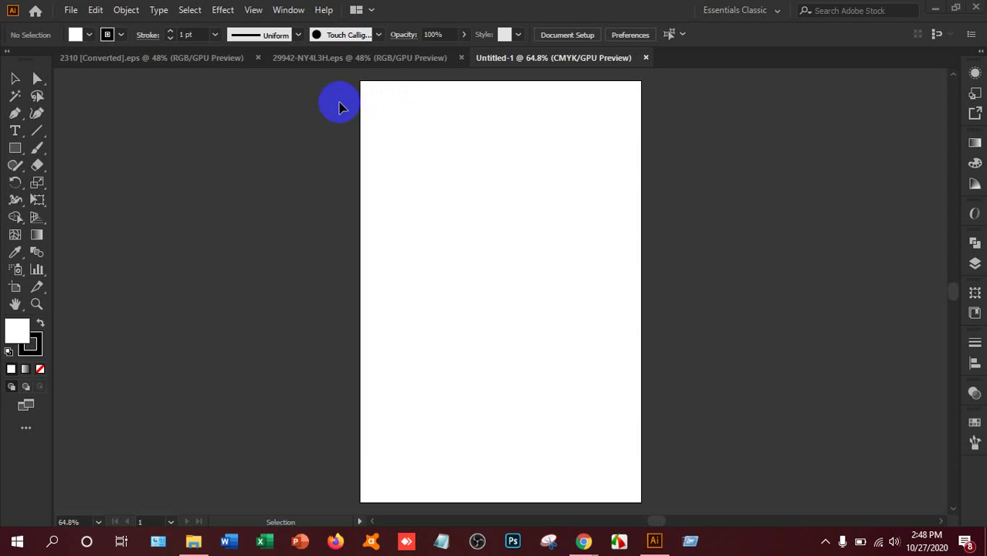
# Step: Transfer the complete Santa living-room artwork from 2310 [Converted].eps into the Untitled-1 document
pyautogui.click(340, 60)
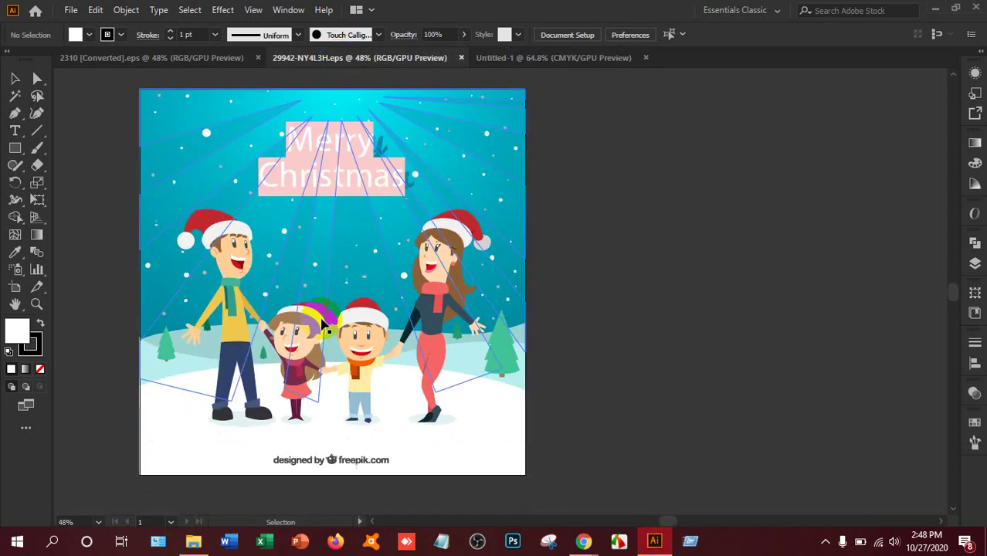
pyautogui.click(199, 61)
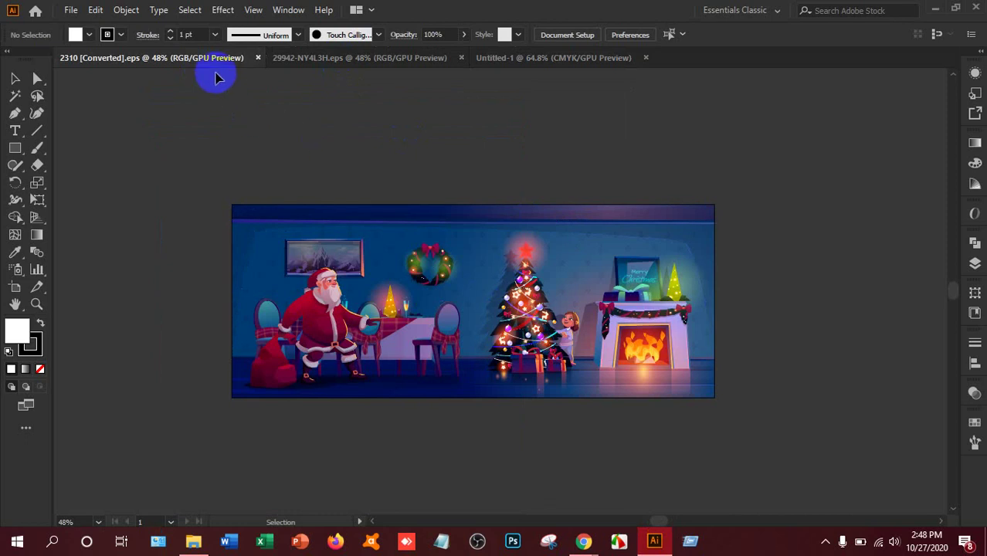
pyautogui.moveTo(199, 62); pyautogui.dragTo(162, 158)
pyautogui.moveTo(573, 363); pyautogui.dragTo(856, 488)
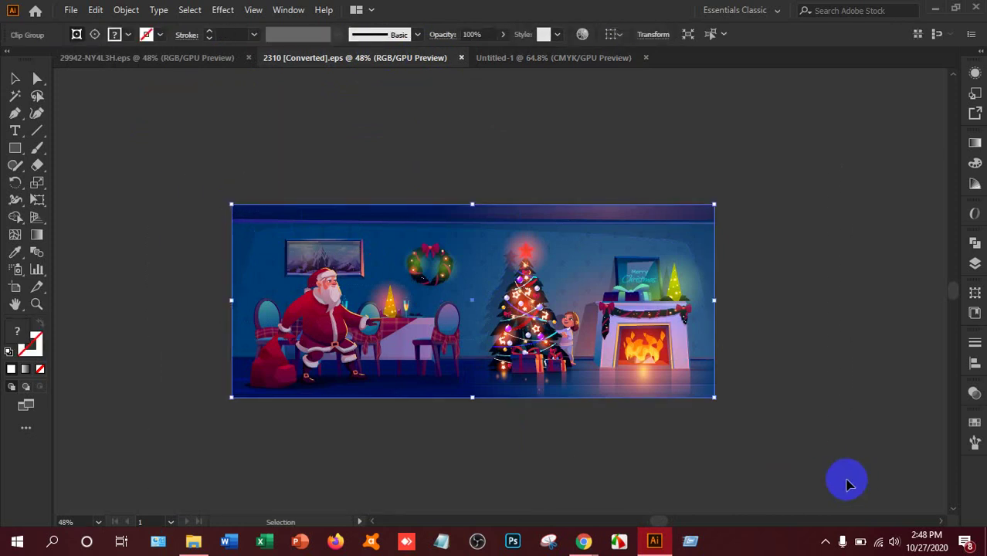
pyautogui.click(975, 265)
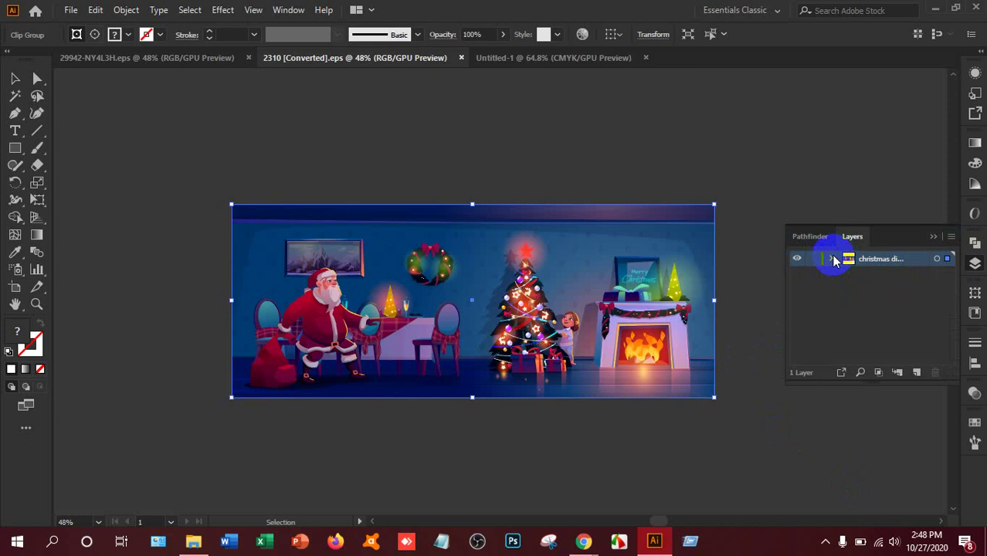
pyautogui.moveTo(522, 297); pyautogui.dragTo(374, 306)
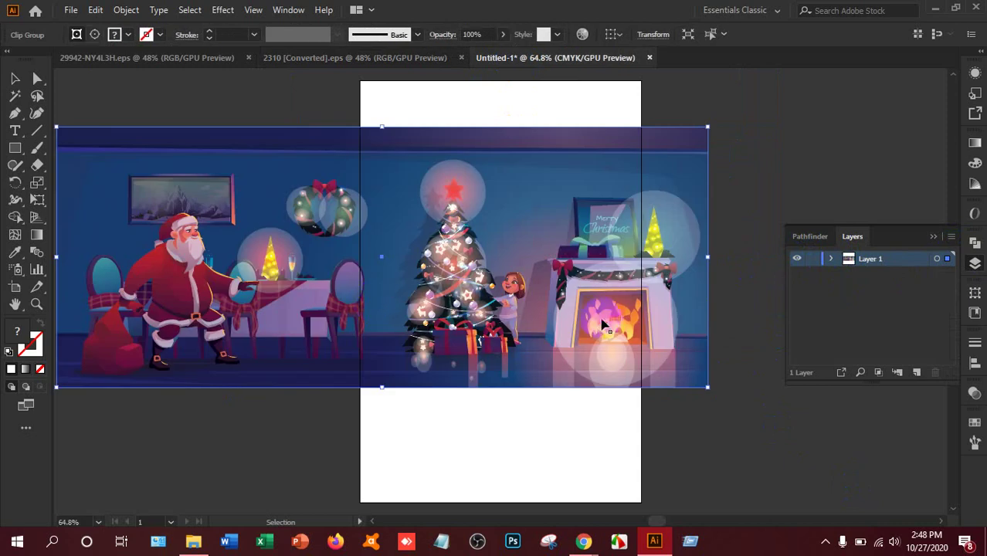
# Step: Move the living-room artwork off the page so it sits beside the artboard's left edge
pyautogui.moveTo(604, 324); pyautogui.dragTo(242, 331)
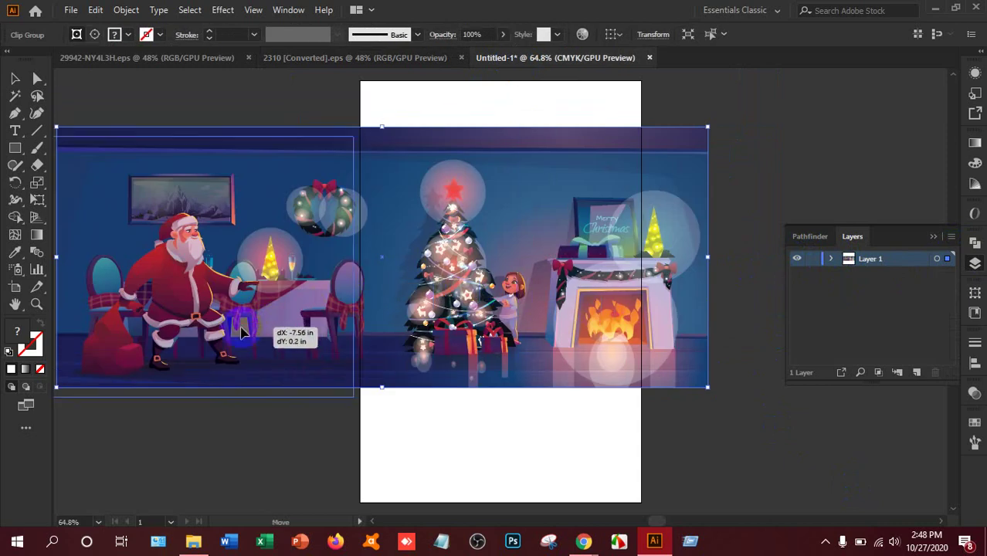
pyautogui.moveTo(433, 379); pyautogui.dragTo(419, 393)
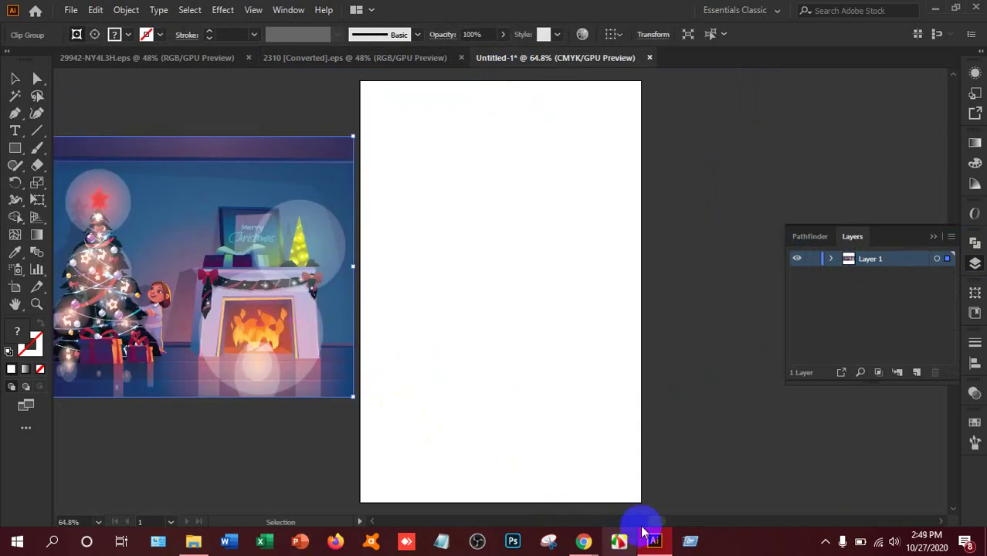
pyautogui.moveTo(652, 526)
pyautogui.mouseDown()
pyautogui.moveTo(625, 527)
pyautogui.moveTo(640, 525)
pyautogui.mouseUp()
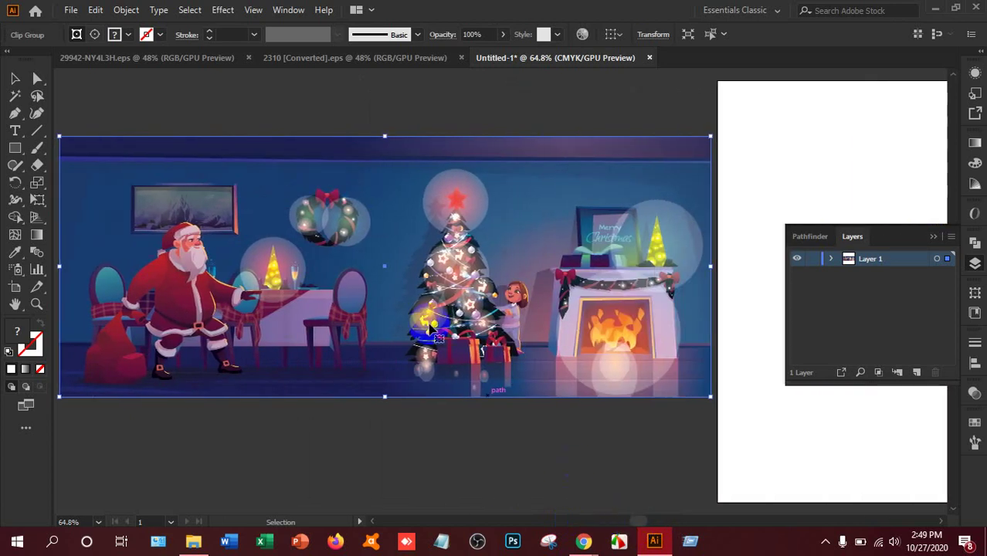
# Step: Release the clipping mask on the living-room artwork and clear the selection
pyautogui.rightClick(368, 244)
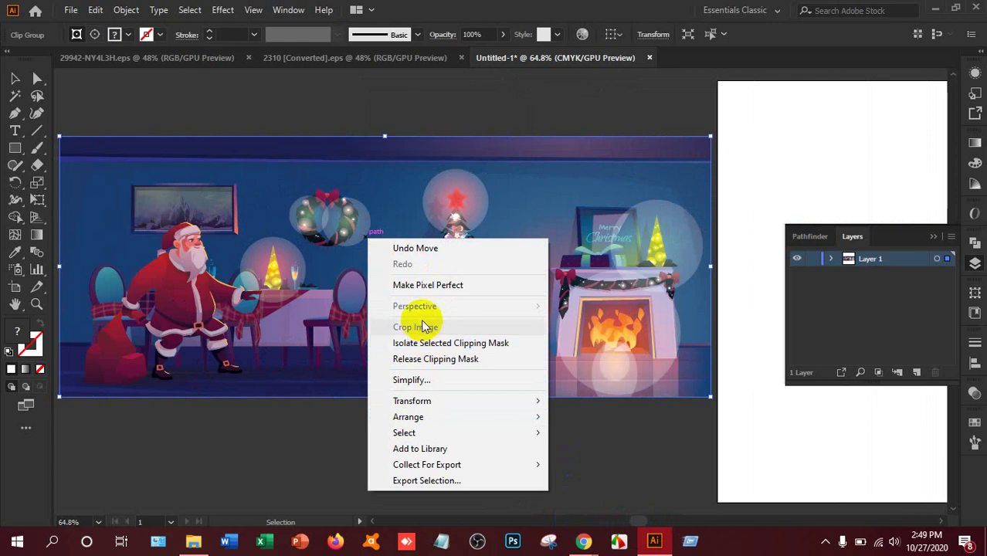
pyautogui.click(461, 360)
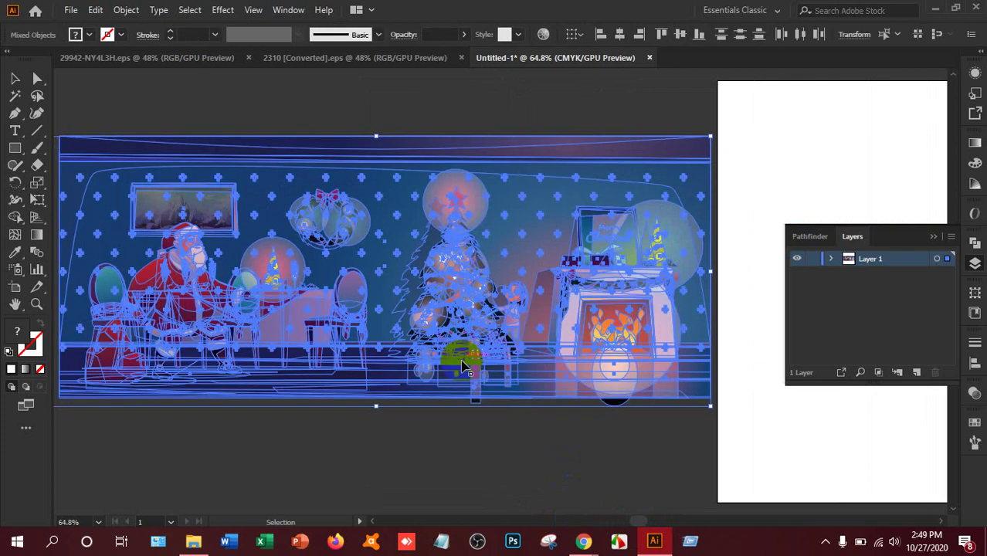
pyautogui.click(632, 475)
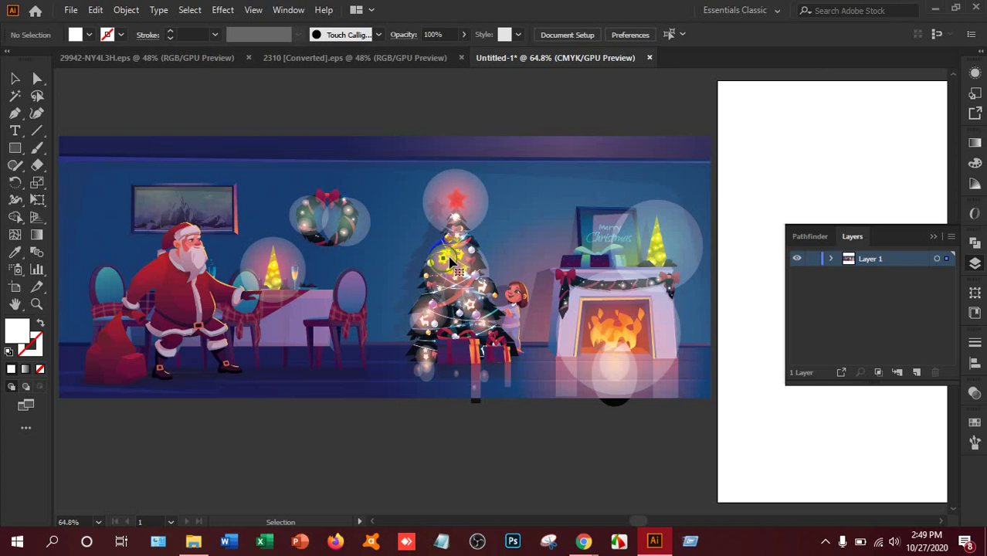
# Step: Move the girl away from the tree towards the fireplace and pull Santa out below the room scene
pyautogui.click(473, 272)
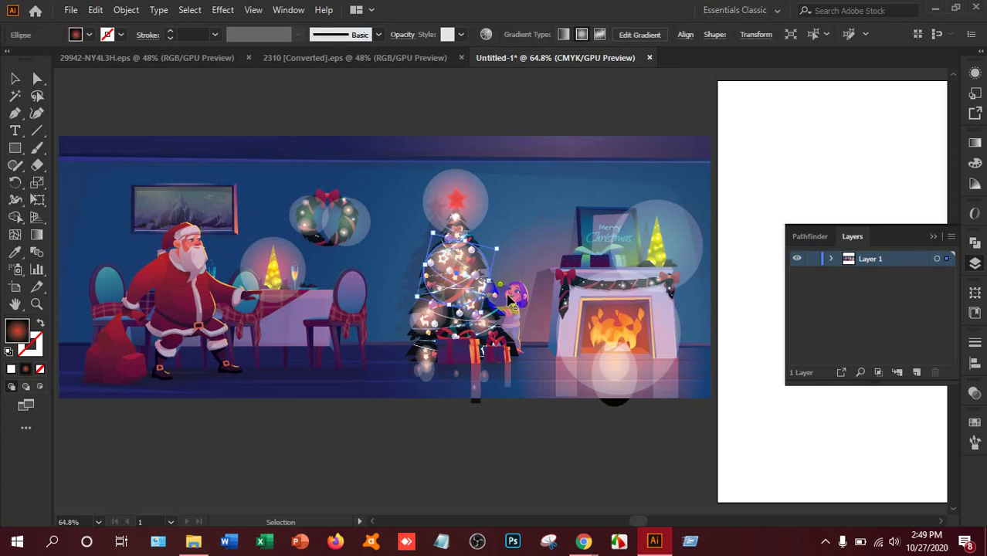
pyautogui.moveTo(520, 305); pyautogui.dragTo(545, 309)
pyautogui.moveTo(230, 288); pyautogui.dragTo(242, 432)
pyautogui.moveTo(340, 411); pyautogui.dragTo(338, 403)
pyautogui.scroll(-1, 337, 404)
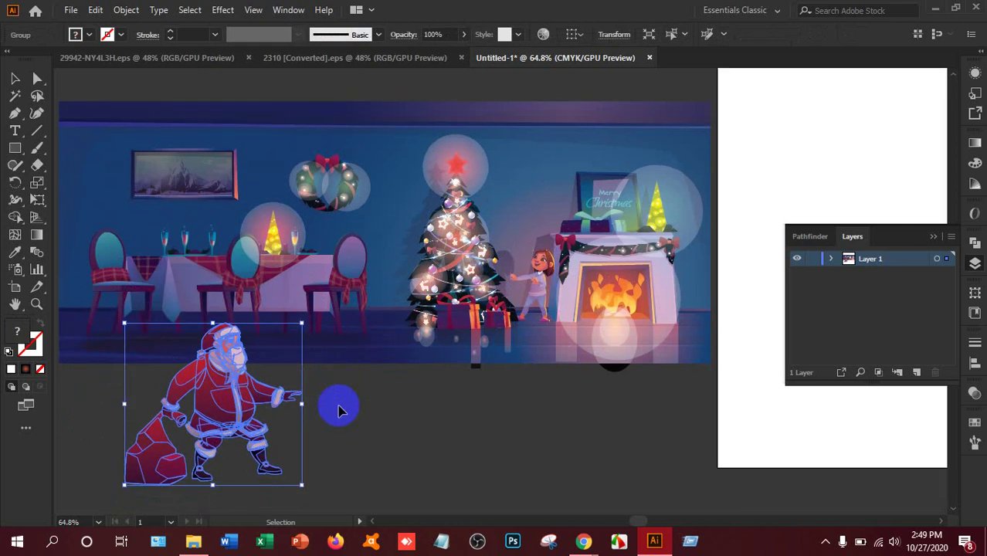
pyautogui.click(465, 234)
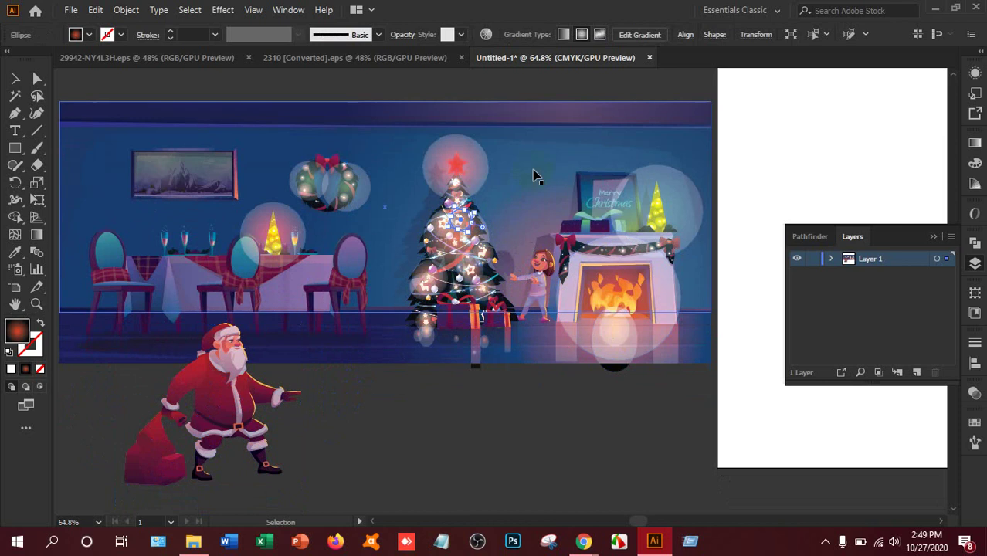
pyautogui.moveTo(533, 184); pyautogui.dragTo(530, 467)
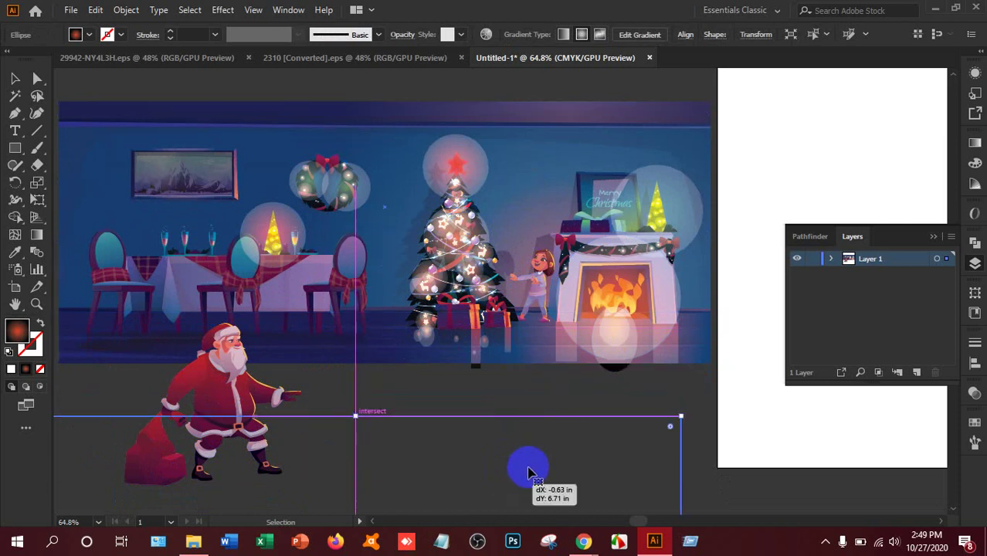
pyautogui.hotkey('ctrl', 'z')
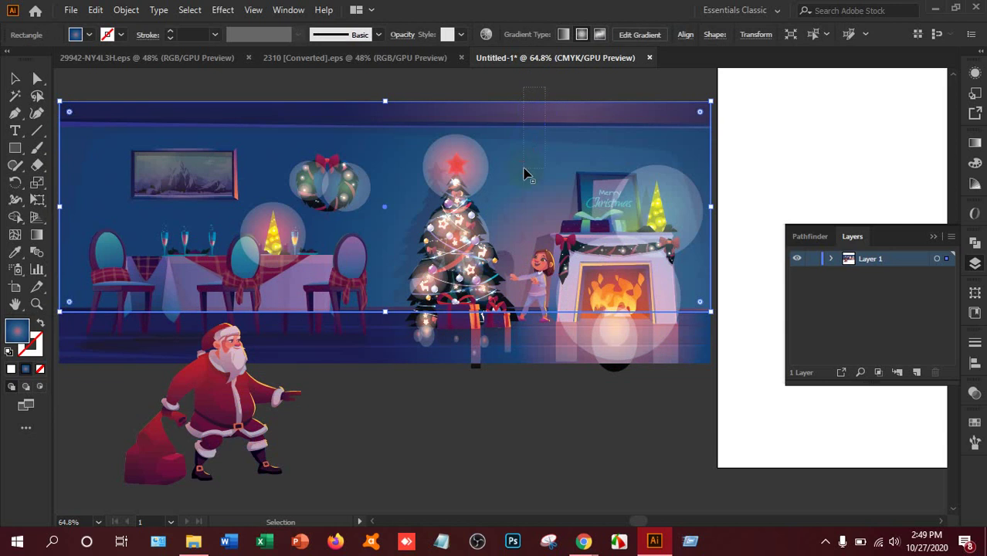
# Step: Move the wall background below the room scene and the girl down beside the artboard's lower-left corner
pyautogui.moveTo(524, 174); pyautogui.dragTo(496, 505)
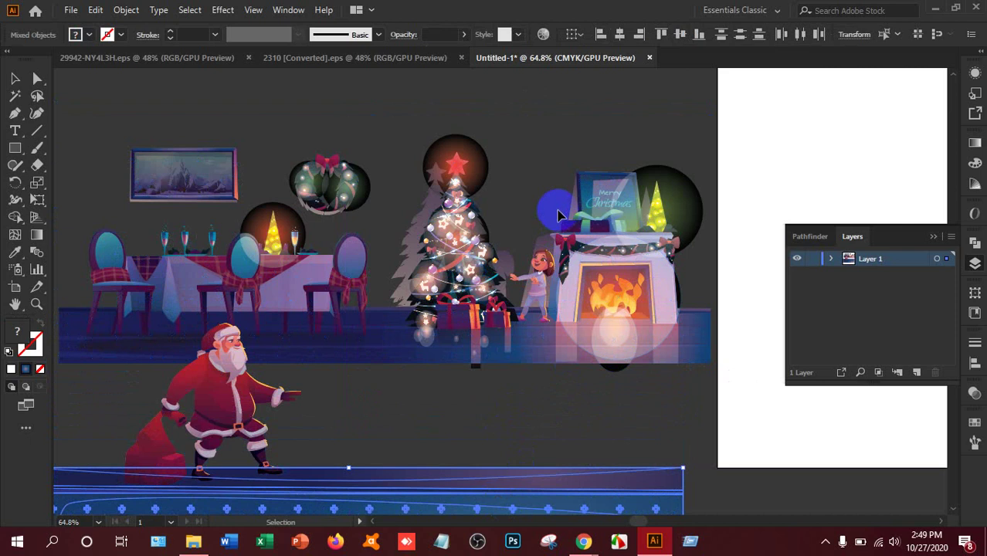
pyautogui.moveTo(559, 216); pyautogui.dragTo(633, 338)
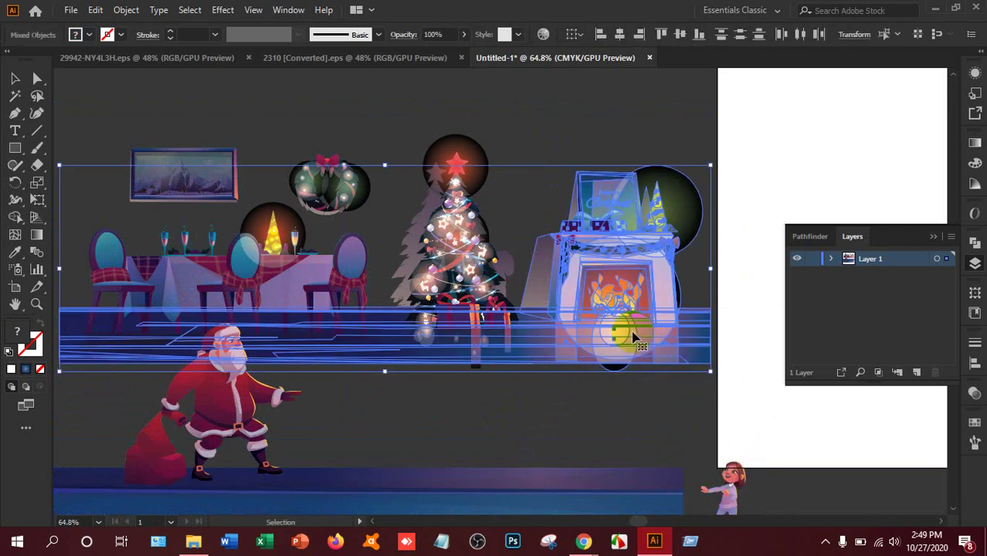
pyautogui.click(613, 132)
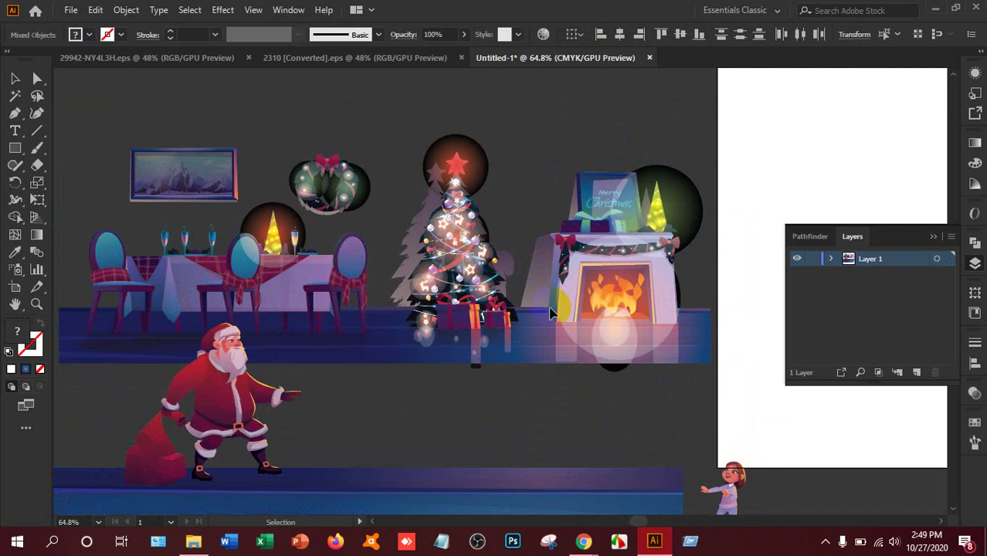
# Step: Move all the floor pieces out of the room scene onto the bottom of the separated wall background
pyautogui.scroll(-6, 551, 313)
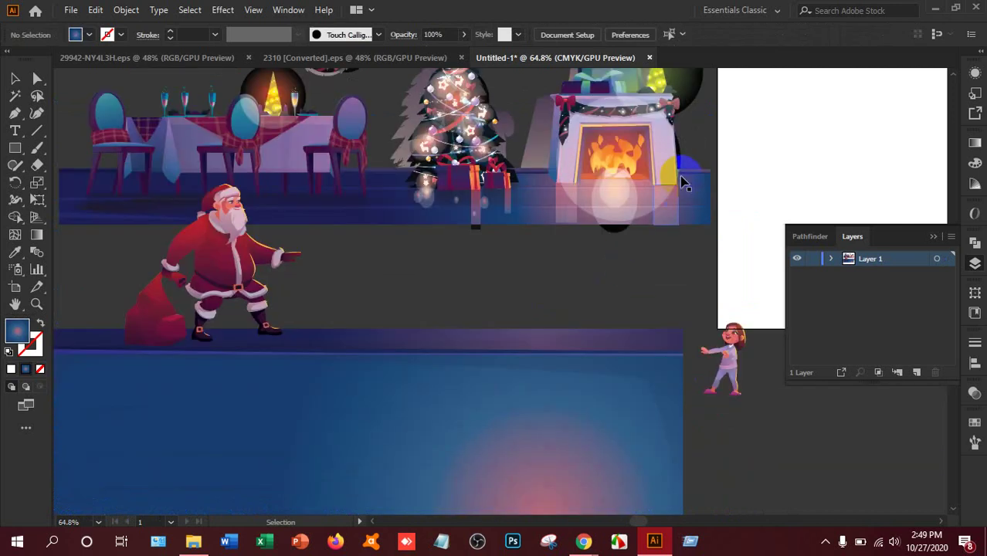
pyautogui.click(690, 183)
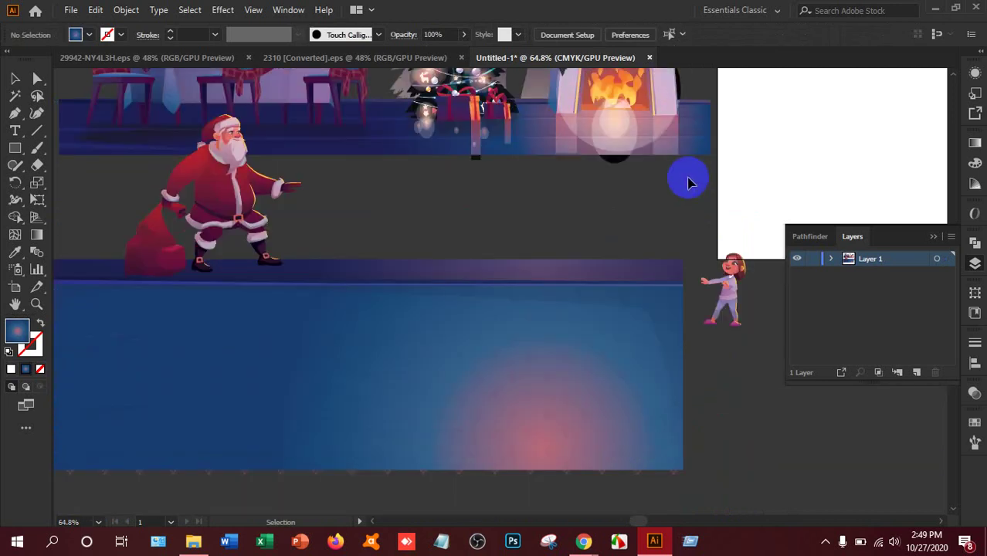
pyautogui.click(701, 152)
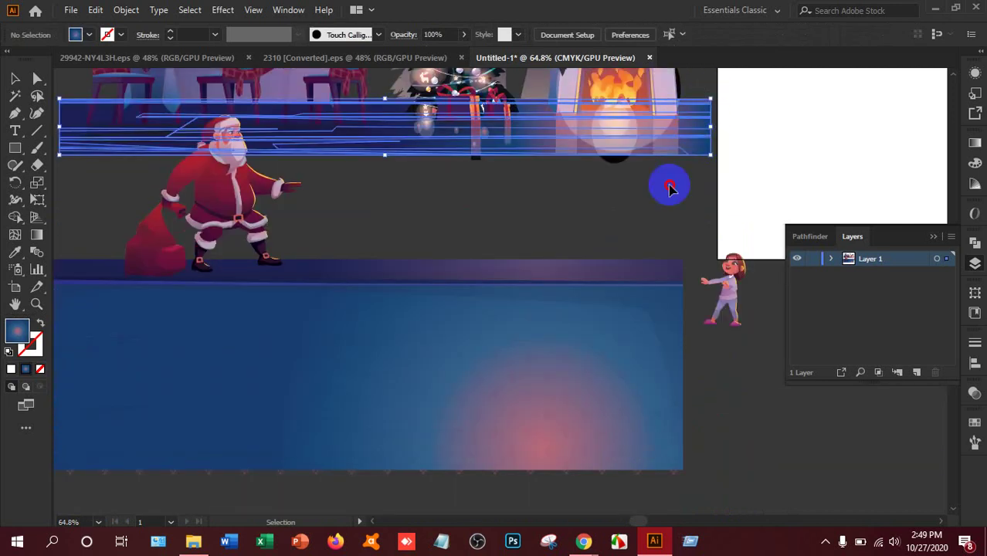
pyautogui.moveTo(670, 188); pyautogui.dragTo(663, 448)
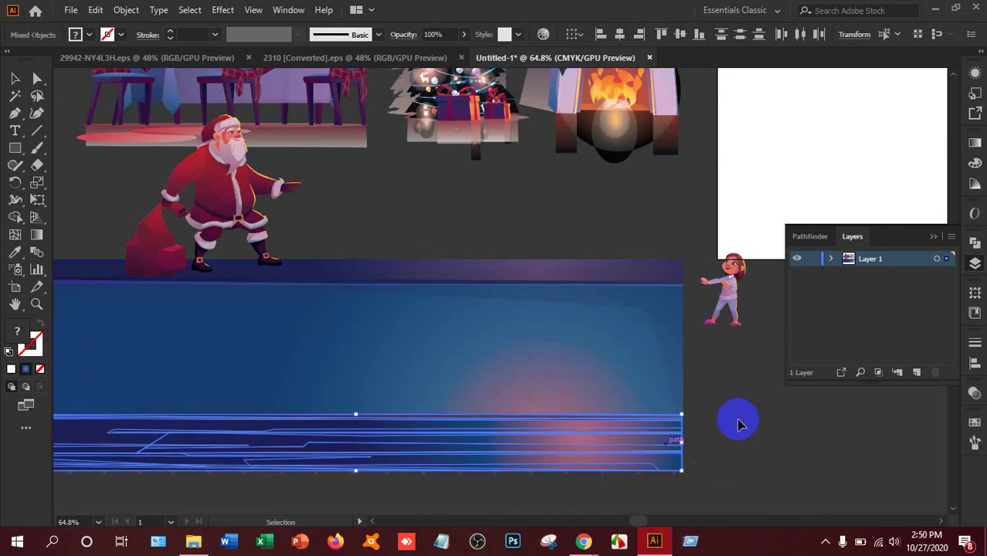
pyautogui.click(738, 423)
# Step: Separate the Christmas tree group from its glow circles and place it on the upper part of the artboard
pyautogui.scroll(5, 489, 377)
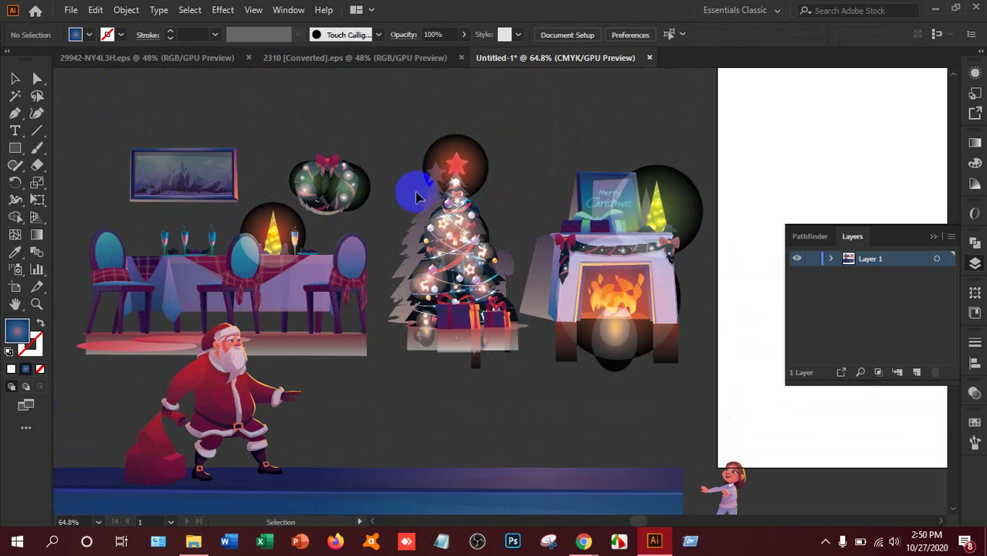
pyautogui.moveTo(408, 197); pyautogui.dragTo(193, 162)
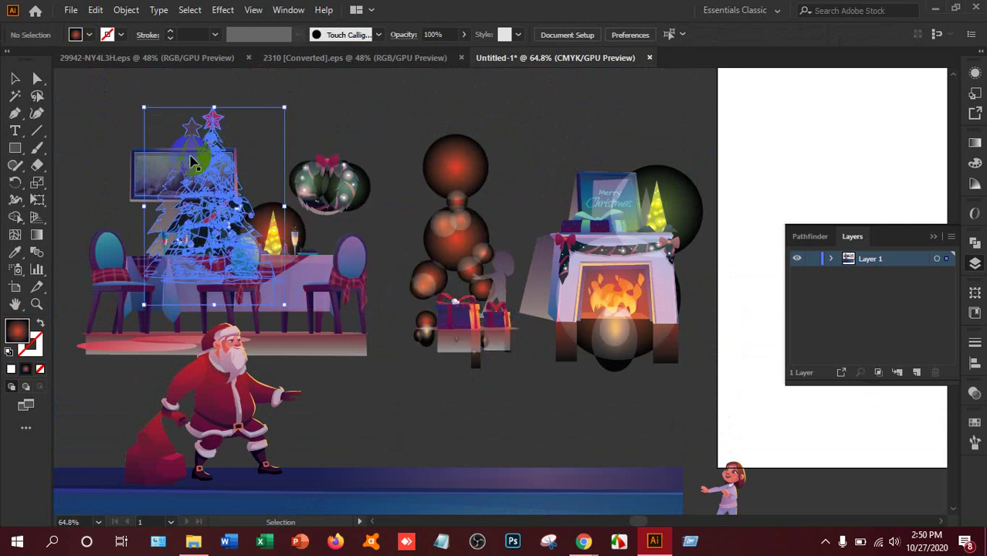
pyautogui.moveTo(202, 199); pyautogui.dragTo(838, 188)
pyautogui.click(700, 368)
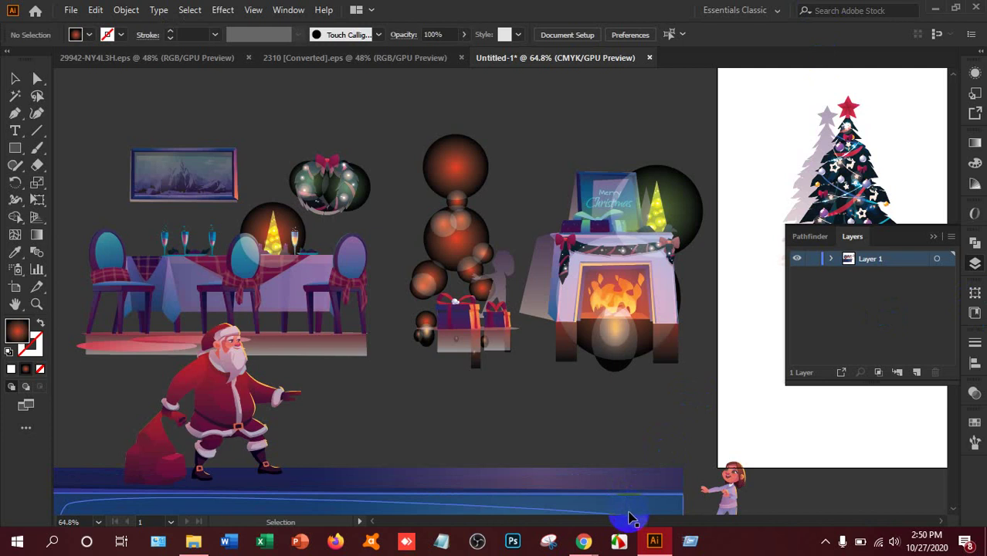
# Step: Ungroup the Christmas tree on the artboard and clear the selection
pyautogui.hscroll(5, 631, 526)
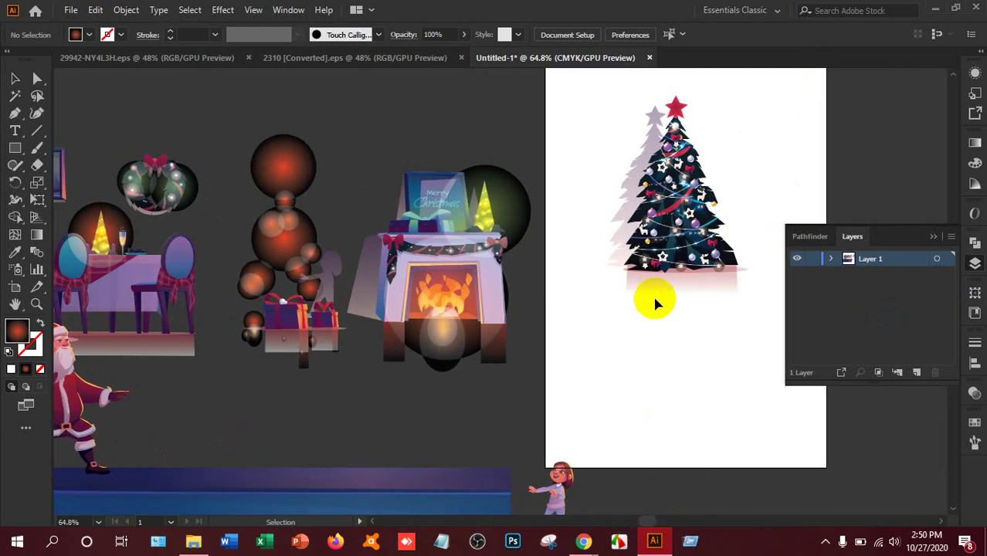
pyautogui.click(654, 287)
pyautogui.rightClick(628, 219)
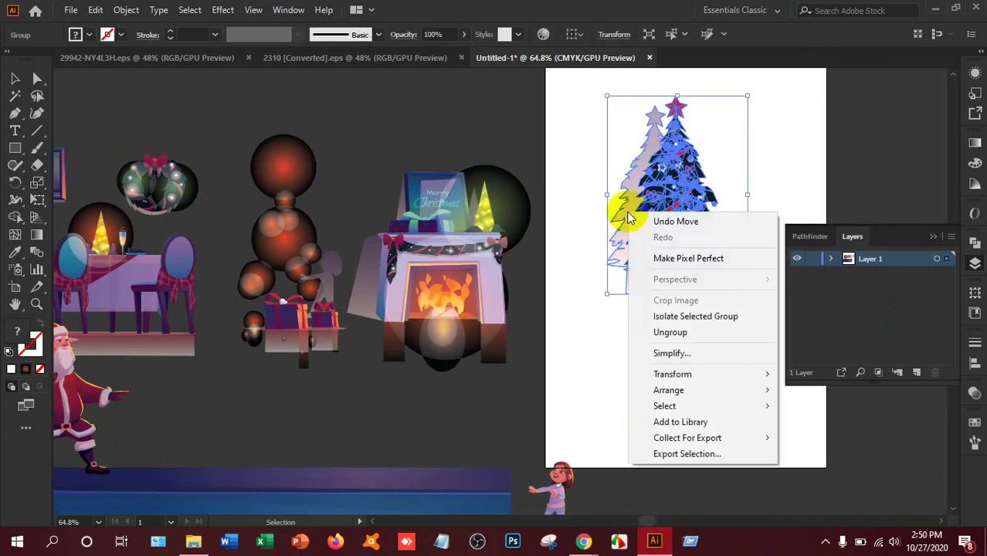
pyautogui.click(509, 406)
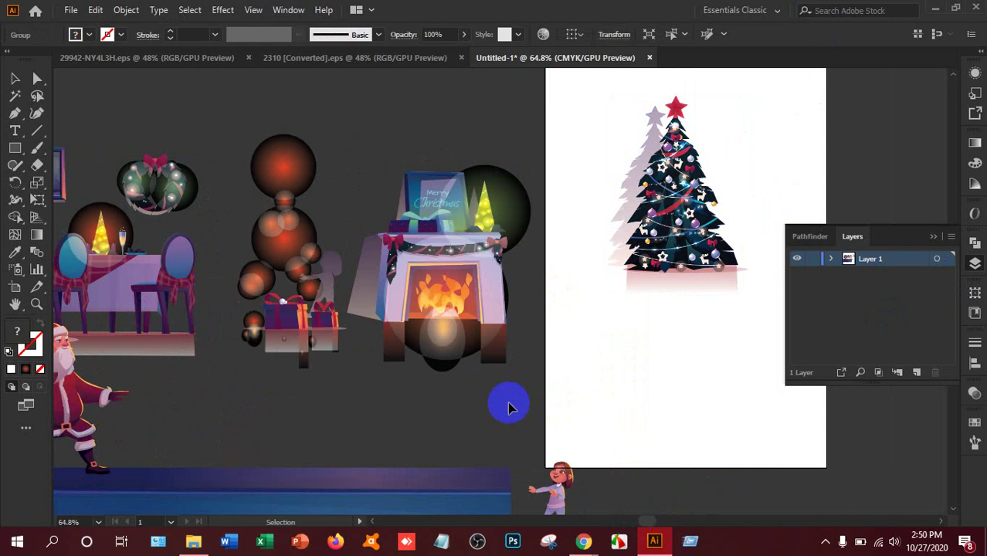
pyautogui.click(654, 296)
pyautogui.rightClick(658, 288)
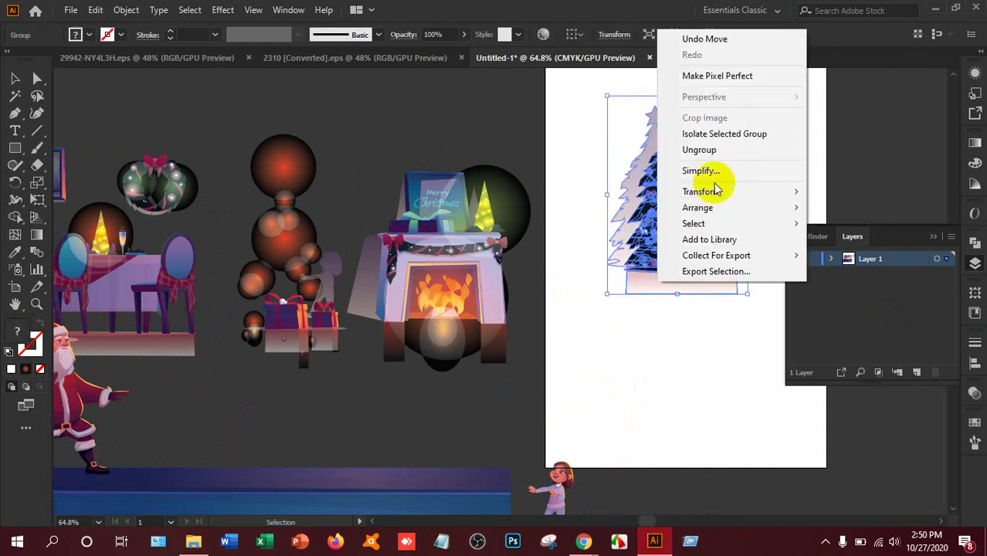
pyautogui.click(721, 154)
pyautogui.click(822, 137)
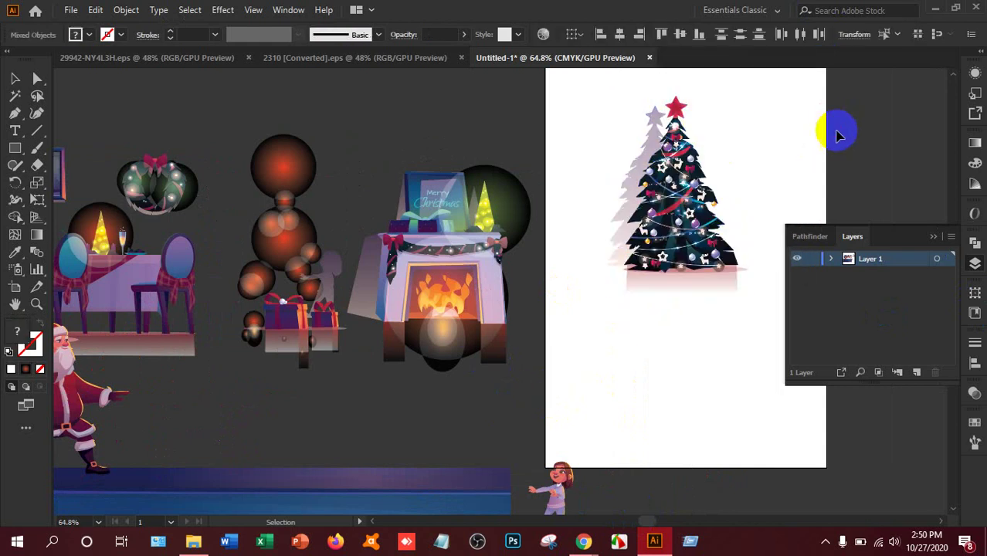
# Step: Delete the tree's tree-shaped shadow and the floor reflection beneath it, keeping the thin ellipse at its base
pyautogui.click(649, 143)
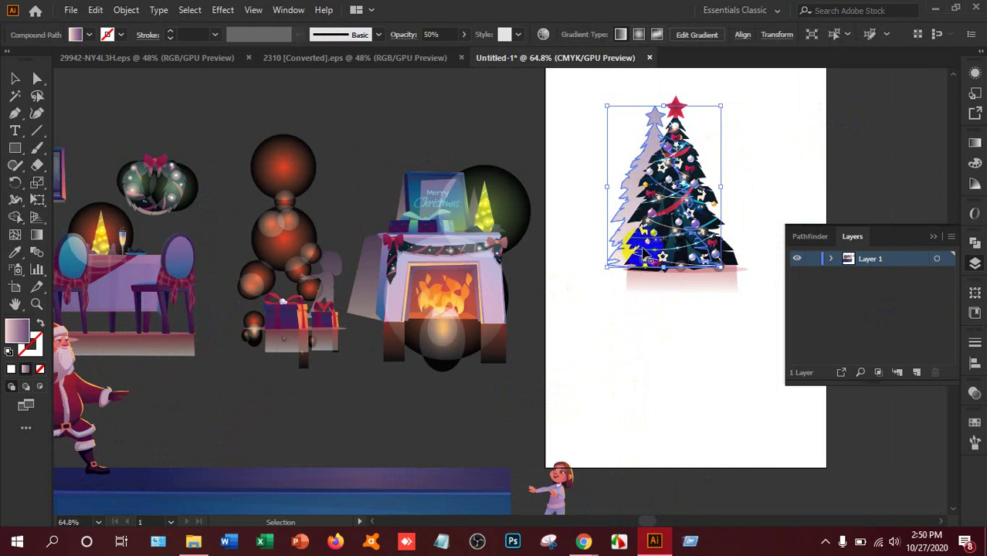
pyautogui.press('Delete')
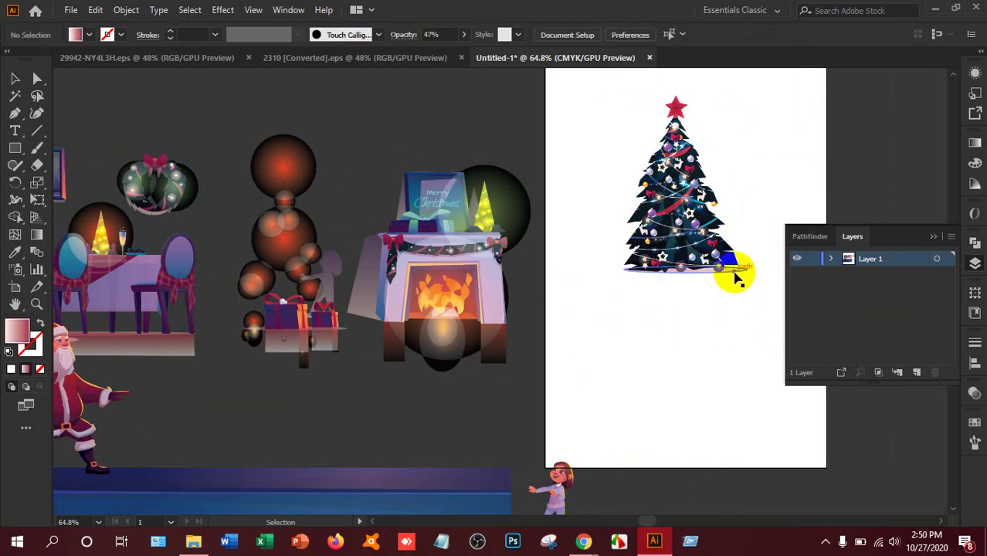
pyautogui.click(736, 275)
pyautogui.click(624, 309)
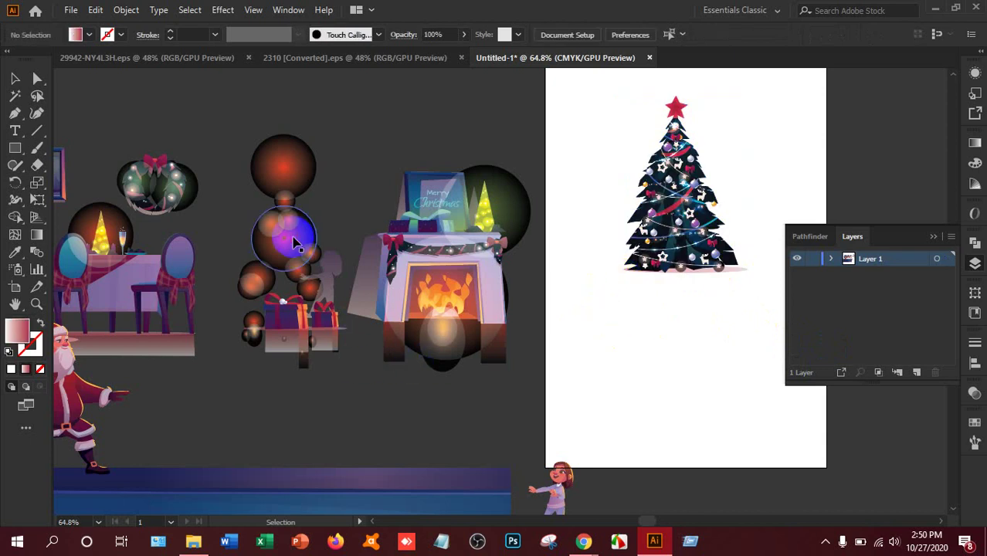
# Step: Delete the second large glow circle from the cluster above the gifts, and move the child-shaped shadow up, clear of the gift boxes
pyautogui.moveTo(351, 225); pyautogui.dragTo(730, 200)
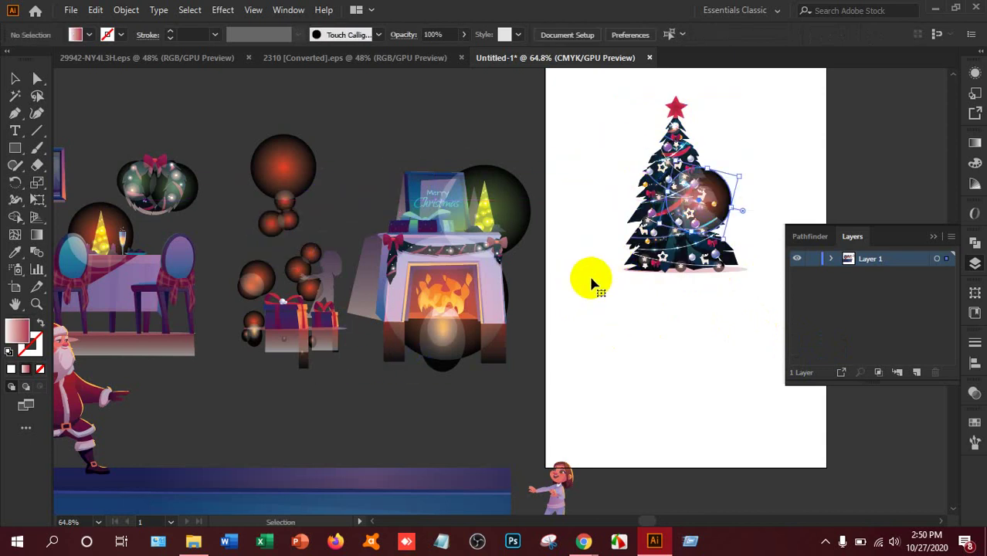
pyautogui.press('Delete')
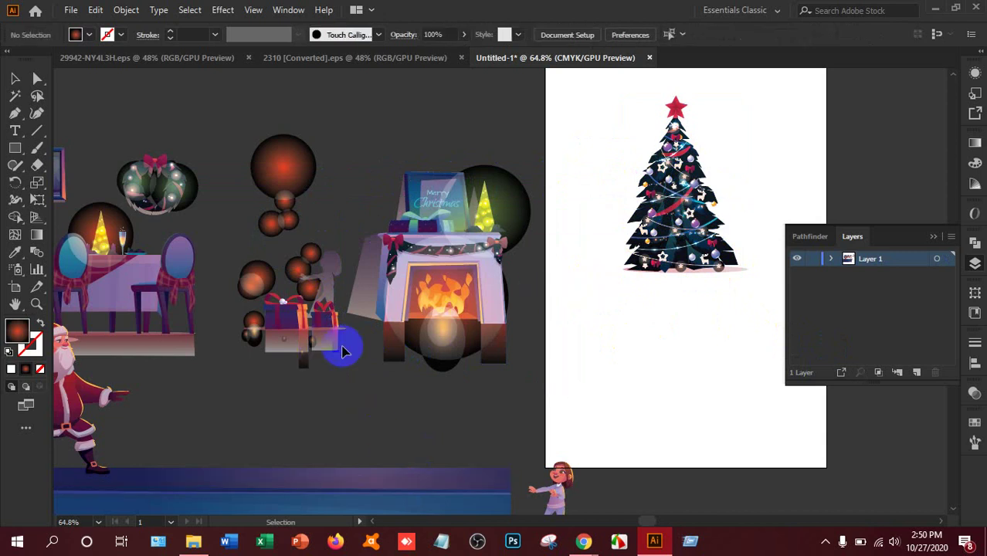
pyautogui.moveTo(331, 286); pyautogui.dragTo(347, 219)
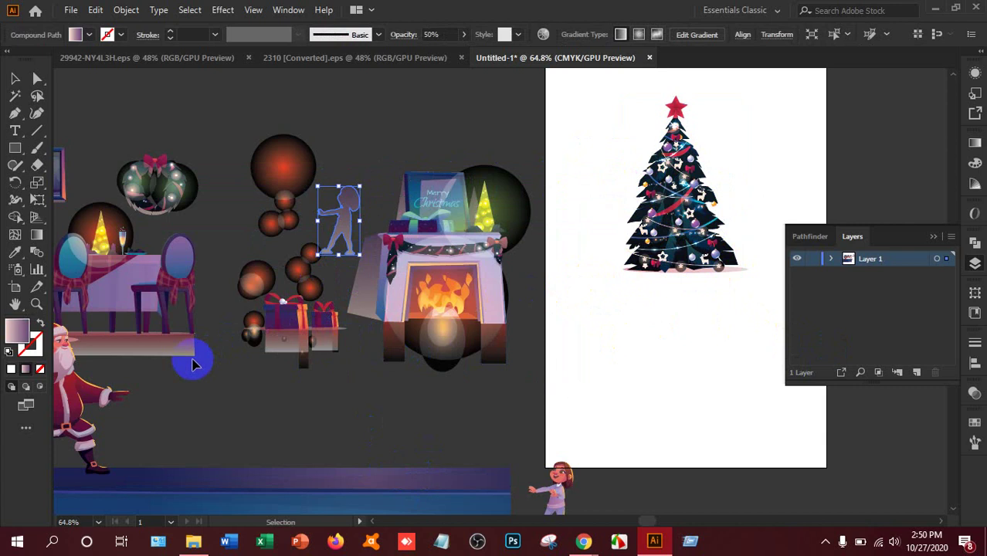
# Step: Move the blue wall rectangle onto the artboard behind the tree, with its lower edge on the artboard's bottom and its pink glow inside the page
pyautogui.scroll(-3, 363, 372)
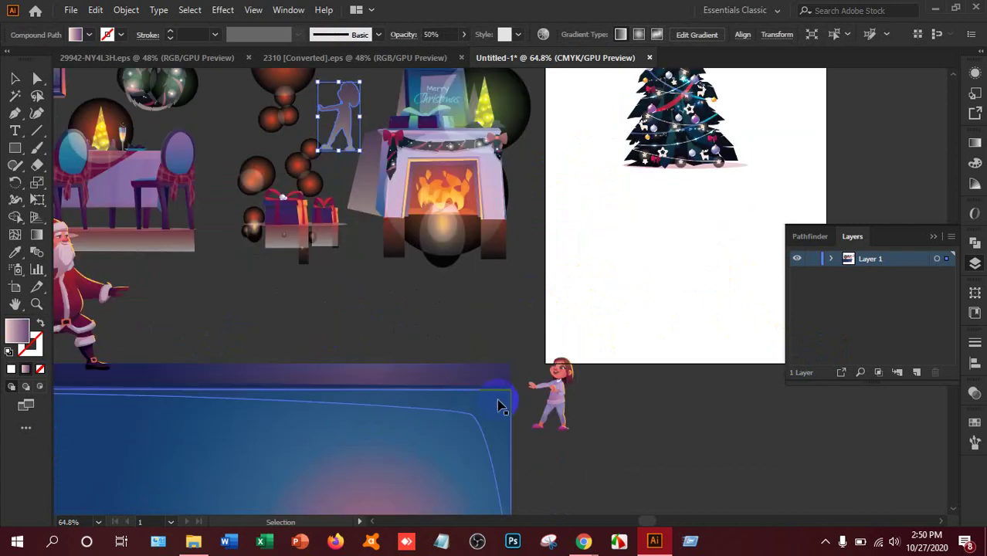
pyautogui.moveTo(503, 404); pyautogui.dragTo(603, 433)
pyautogui.click(495, 425)
pyautogui.click(540, 429)
pyautogui.moveTo(506, 369); pyautogui.dragTo(642, 229)
pyautogui.click(588, 298)
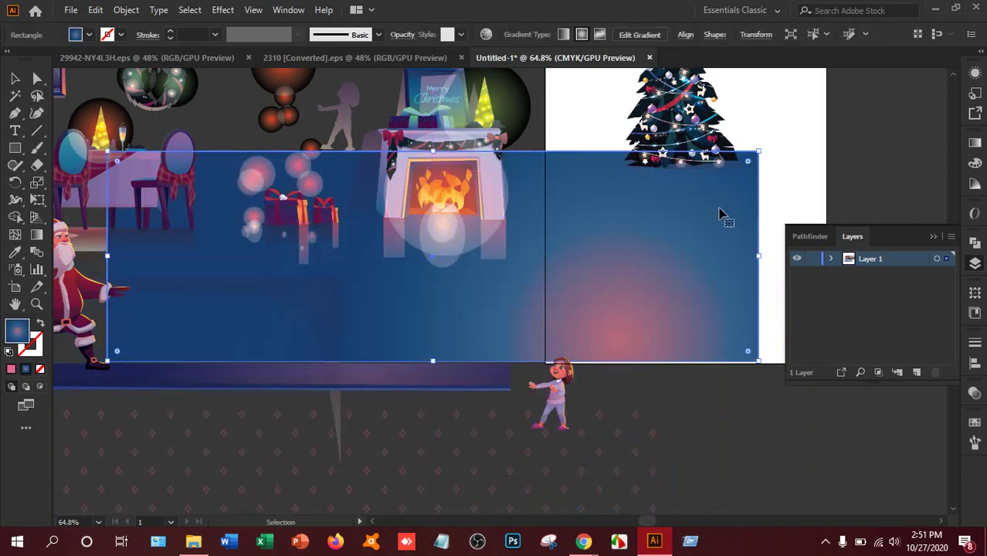
pyautogui.moveTo(722, 215); pyautogui.dragTo(776, 213)
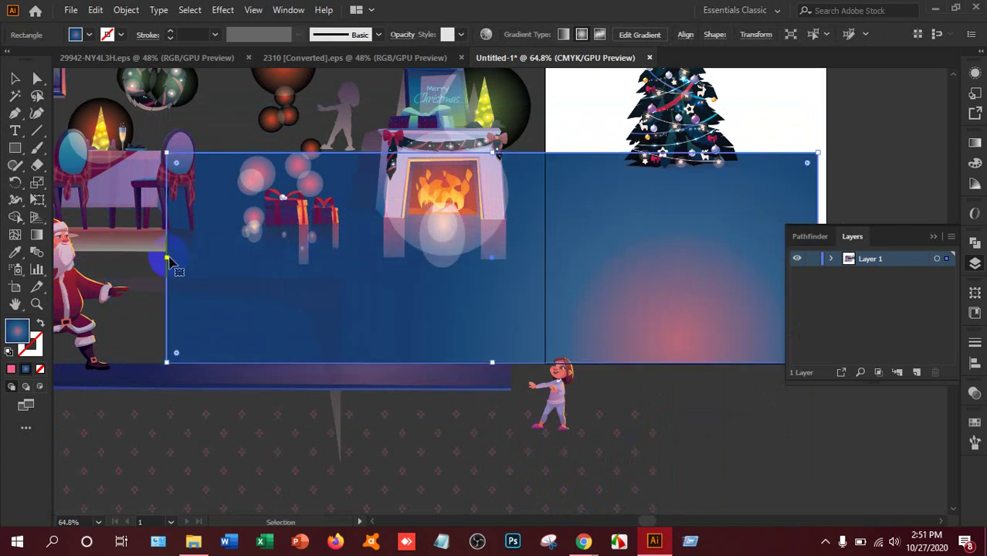
# Step: Try to fit the blue wall rectangle to the artboard by stretching its left, top and right edges separately
pyautogui.moveTo(166, 258); pyautogui.dragTo(546, 252)
pyautogui.scroll(5, 664, 281)
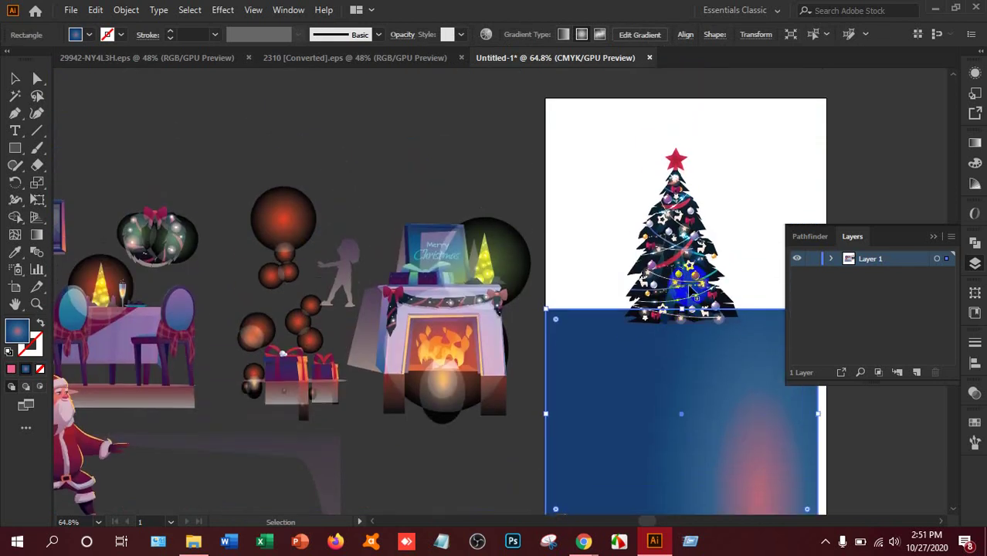
pyautogui.moveTo(682, 309); pyautogui.dragTo(686, 101)
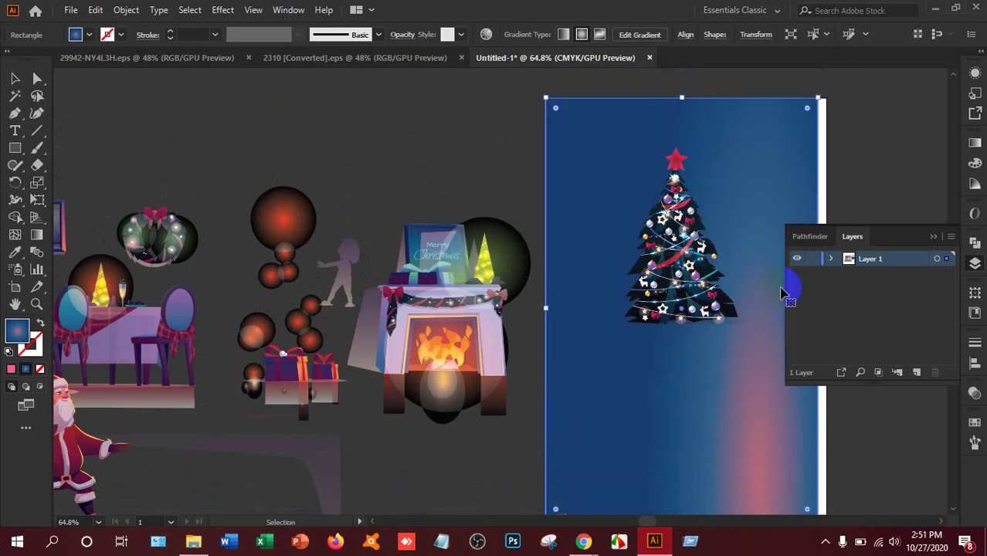
pyautogui.click(933, 236)
pyautogui.moveTo(819, 308); pyautogui.dragTo(827, 309)
pyautogui.click(869, 307)
pyautogui.scroll(-3, 860, 351)
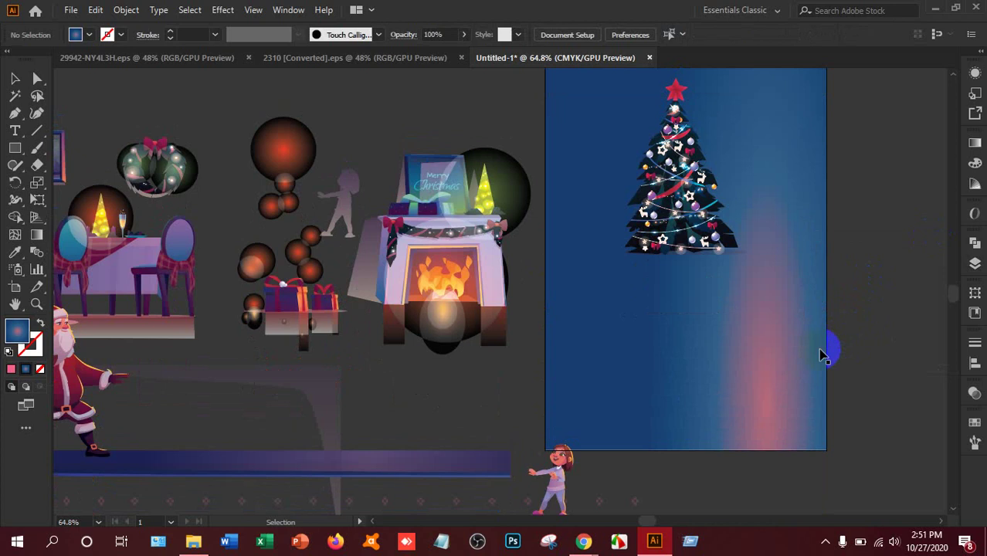
pyautogui.click(790, 352)
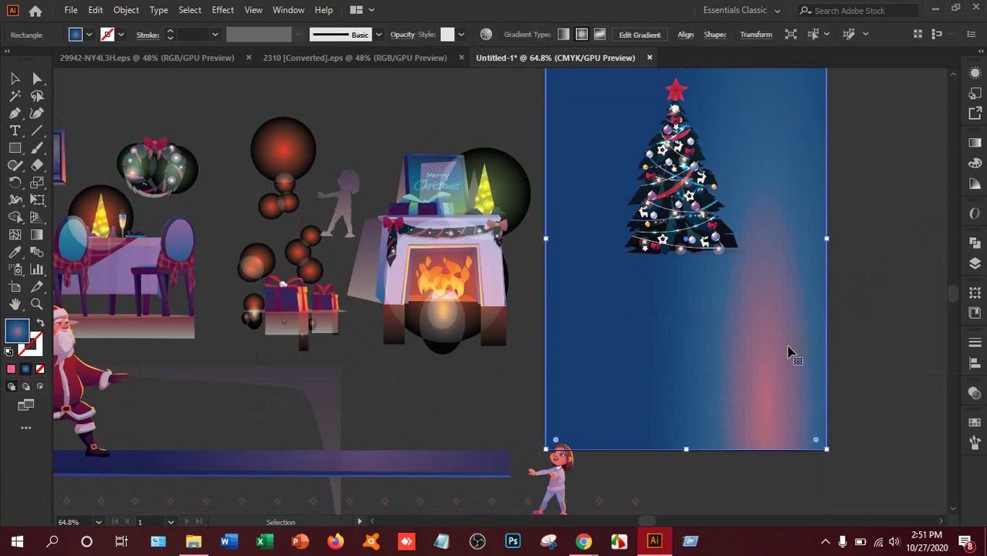
pyautogui.click(855, 294)
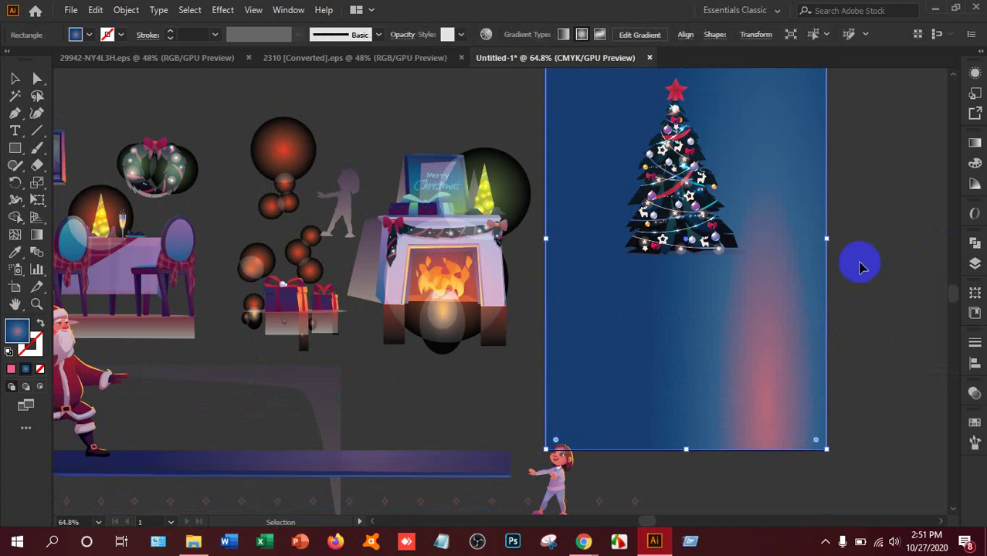
# Step: Undo the separate edge stretches of the wall rectangle back to its original proportions
pyautogui.hotkey('ctrl', 'z')
pyautogui.hotkey('ctrl', 'z')
pyautogui.hotkey('ctrl', 'z')
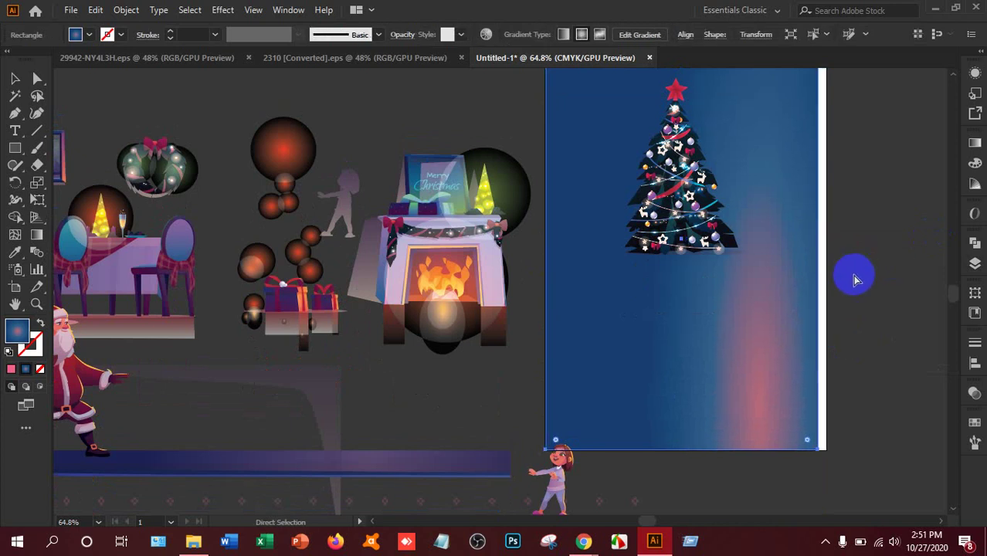
# Step: Enlarge the wall rectangle proportionally from its top edge until it covers the full height of the artboard
pyautogui.press('v')
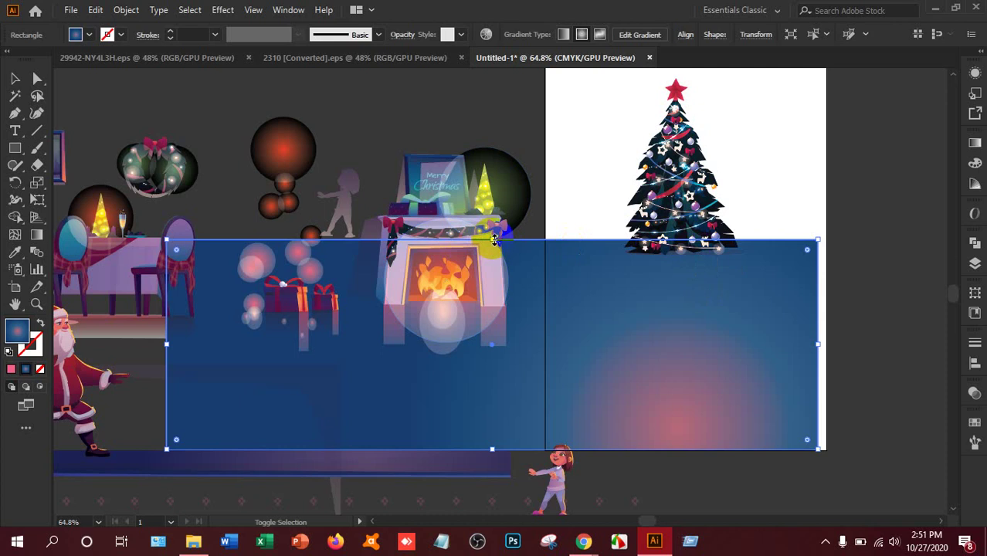
pyautogui.moveTo(492, 240); pyautogui.dragTo(422, 92)
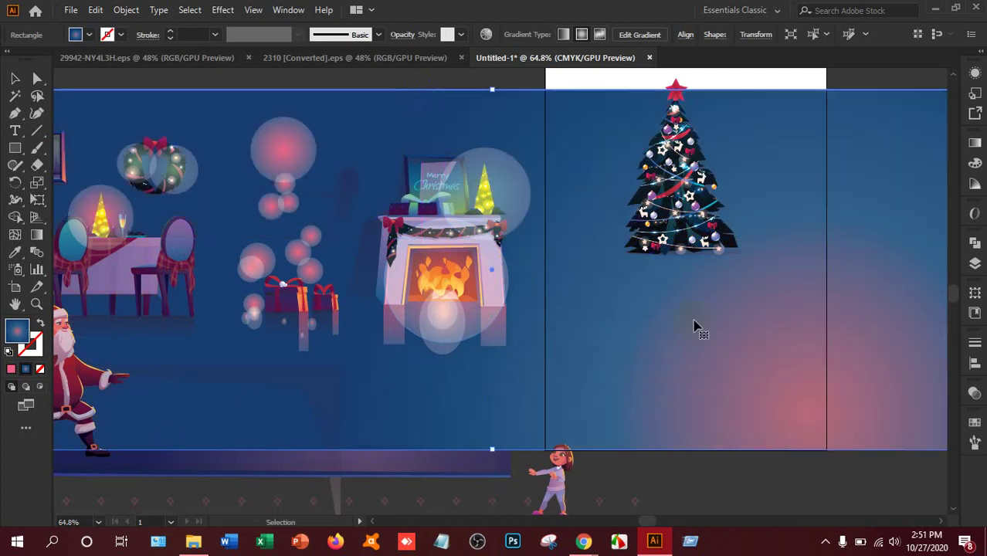
pyautogui.scroll(1, 782, 341)
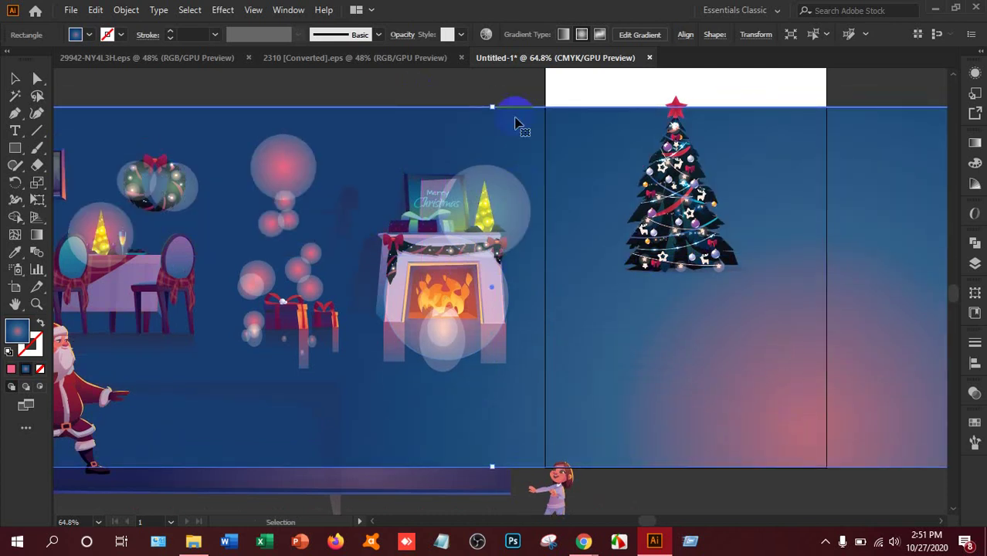
pyautogui.moveTo(495, 109); pyautogui.dragTo(487, 71)
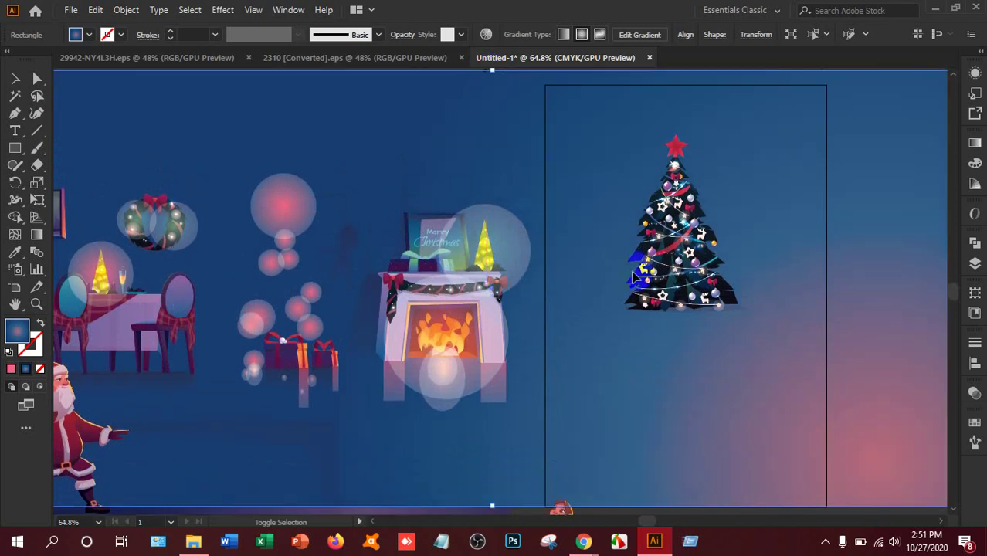
pyautogui.scroll(-3, 717, 303)
# Step: Shift the wall horizontally so its pink glow sits beneath the tree, and move the girl figure clear below the artboard
pyautogui.moveTo(827, 334); pyautogui.dragTo(719, 342)
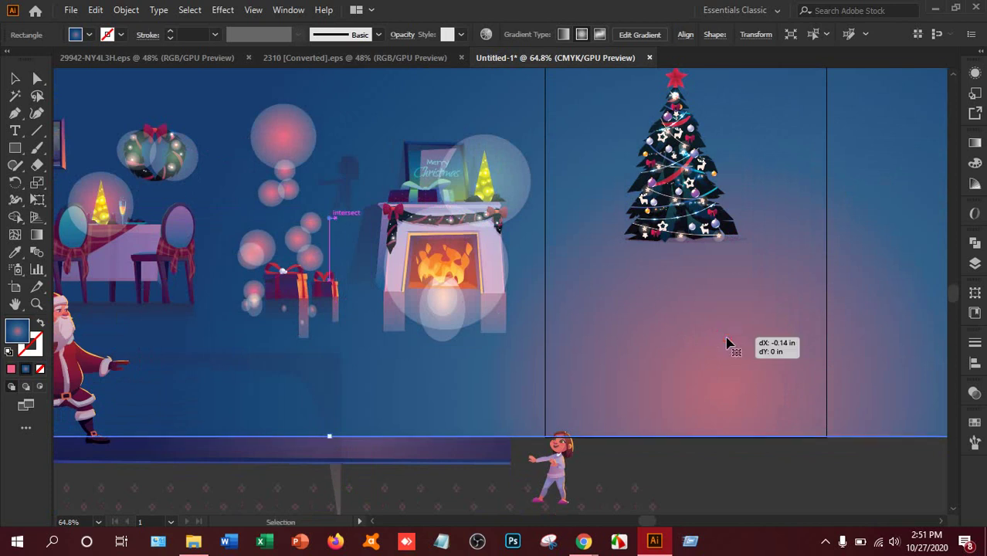
pyautogui.scroll(-4, 629, 452)
pyautogui.moveTo(561, 395); pyautogui.dragTo(717, 448)
pyautogui.moveTo(800, 360); pyautogui.dragTo(801, 360)
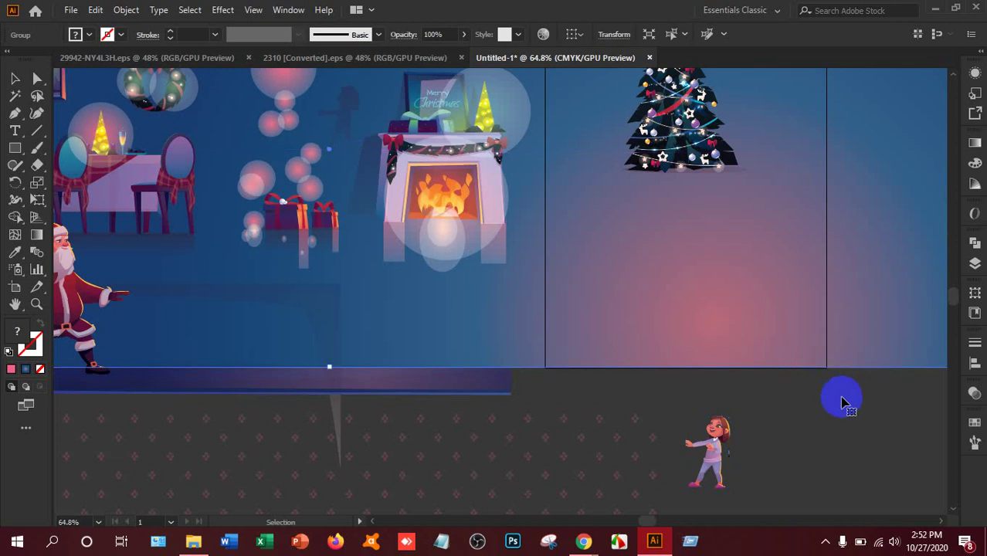
pyautogui.scroll(5, 845, 404)
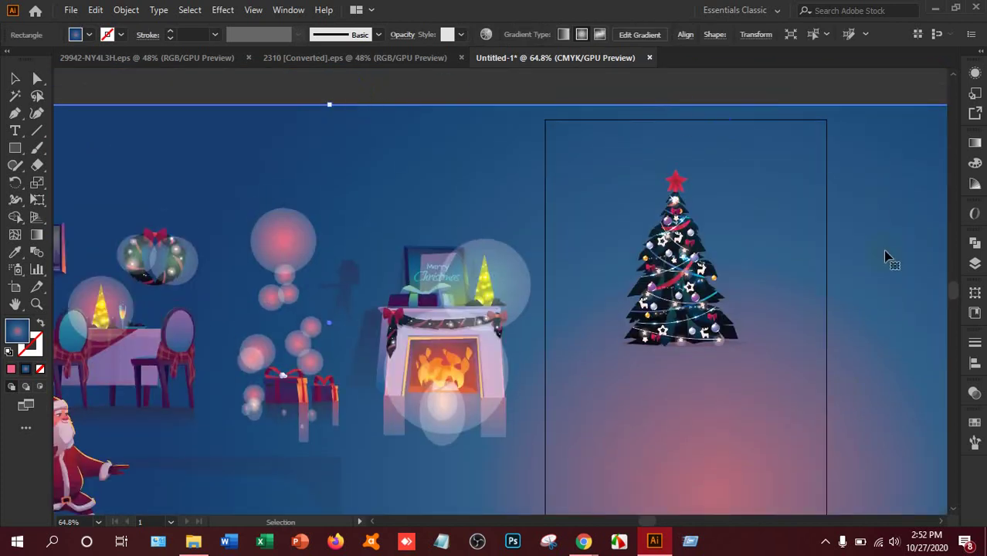
# Step: Scale the wall rectangle down slightly from its upper corner so its top edge meets the artboard's top edge
pyautogui.press('a')
pyautogui.hotkey('ctrl', '-')
pyautogui.hotkey('ctrl', '-')
pyautogui.hotkey('ctrl', '-')
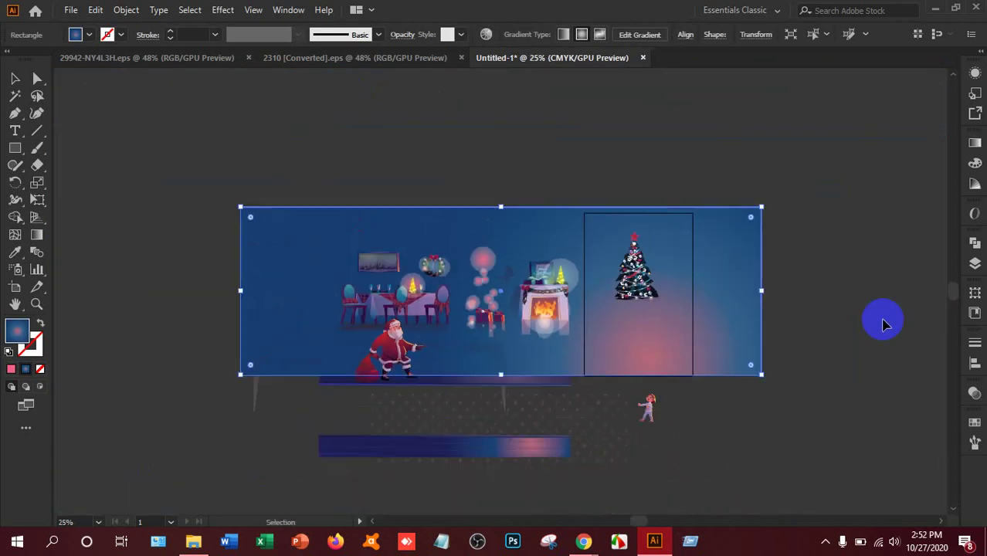
pyautogui.moveTo(761, 206); pyautogui.dragTo(750, 212)
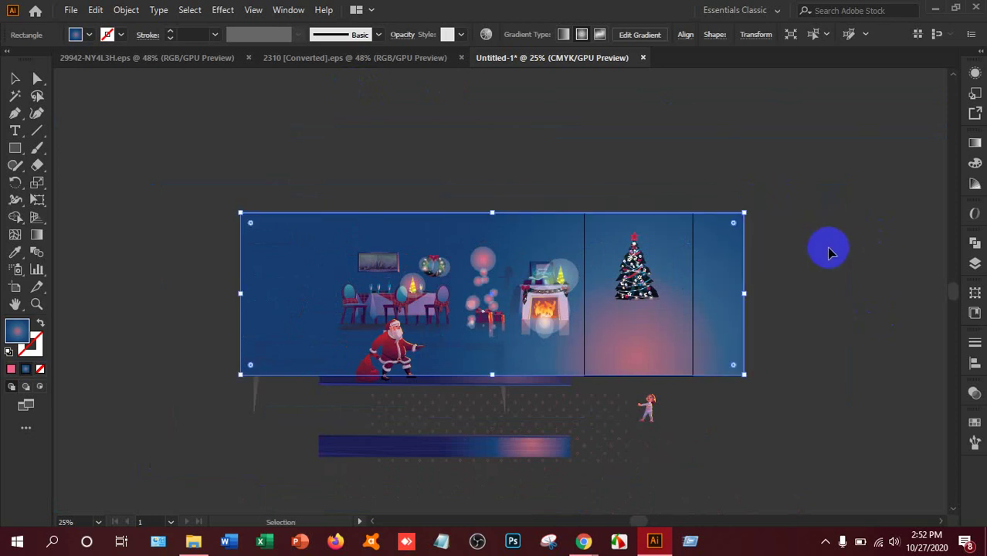
pyautogui.click(828, 253)
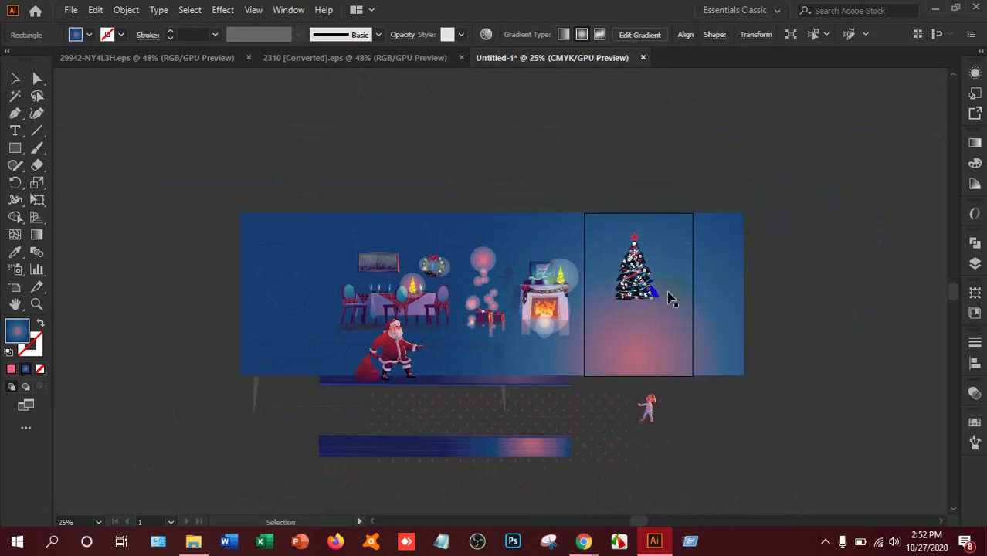
pyautogui.click(943, 213)
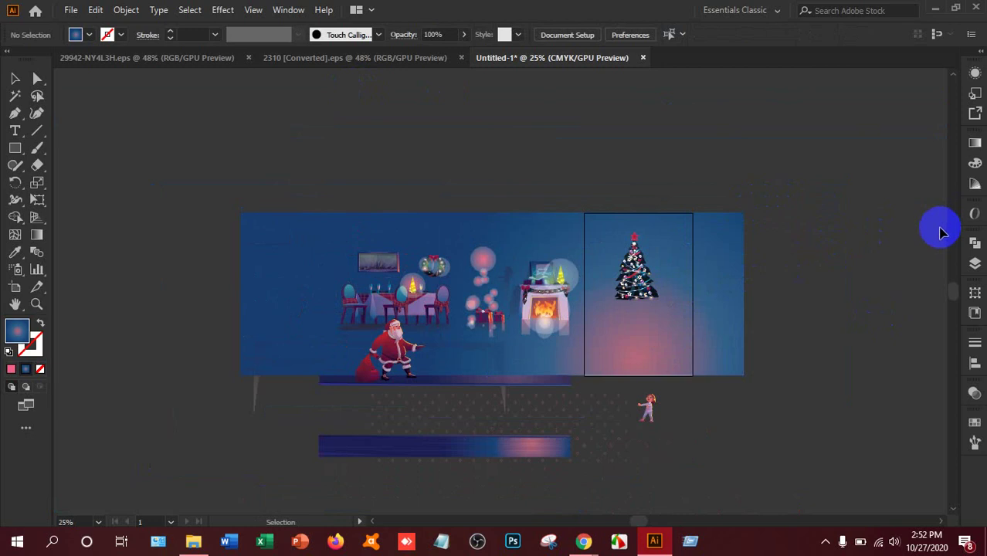
# Step: Extend the wall rectangle's lower corner slightly to cover the thin uncovered strip along the artboard's bottom edge
pyautogui.scroll(7, 892, 254)
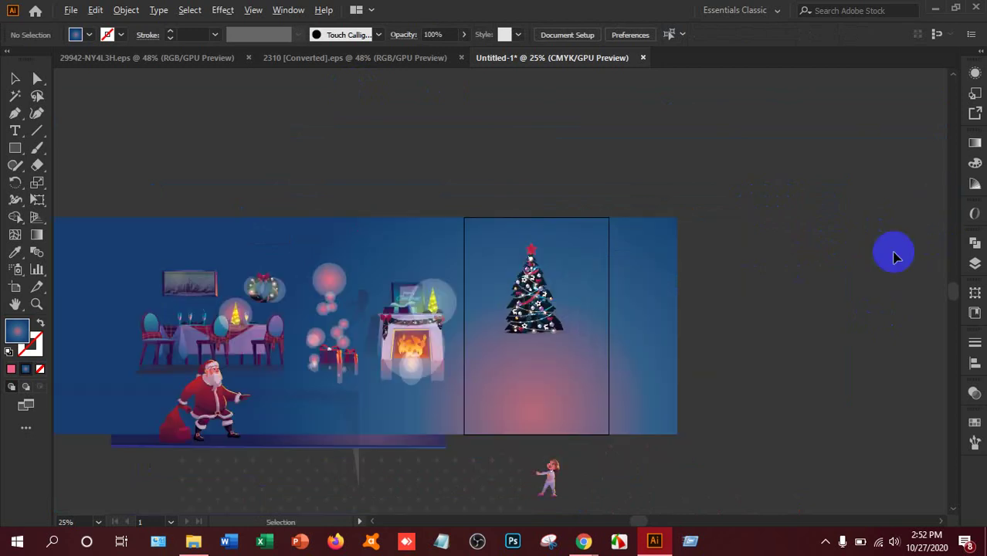
pyautogui.moveTo(686, 522); pyautogui.dragTo(668, 525)
pyautogui.scroll(5, 551, 340)
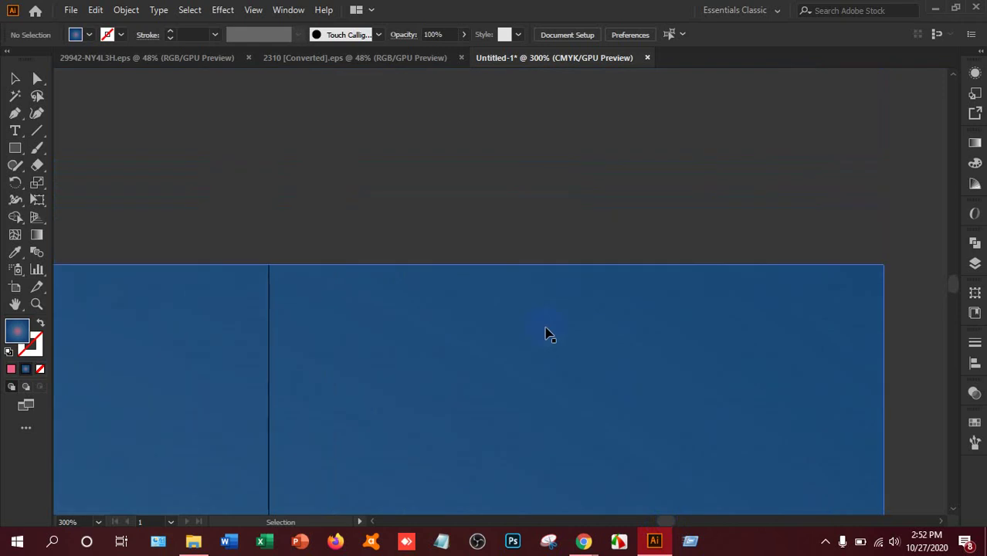
pyautogui.scroll(-6, 488, 317)
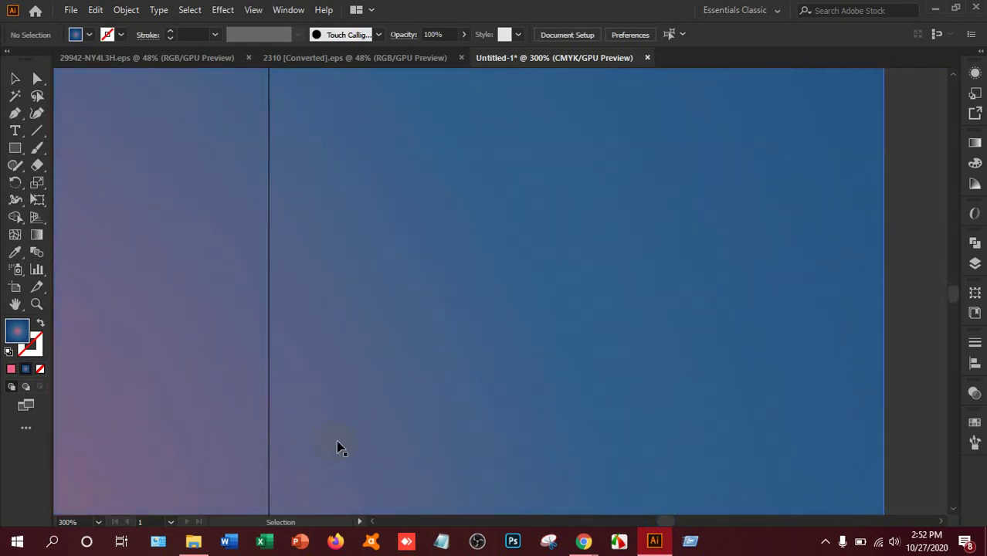
pyautogui.scroll(-3, 336, 444)
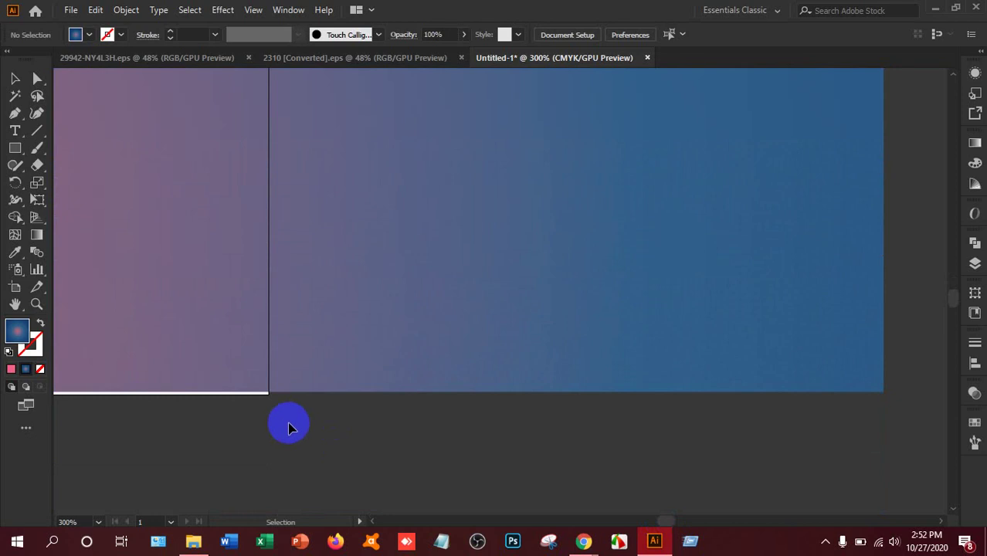
pyautogui.click(696, 382)
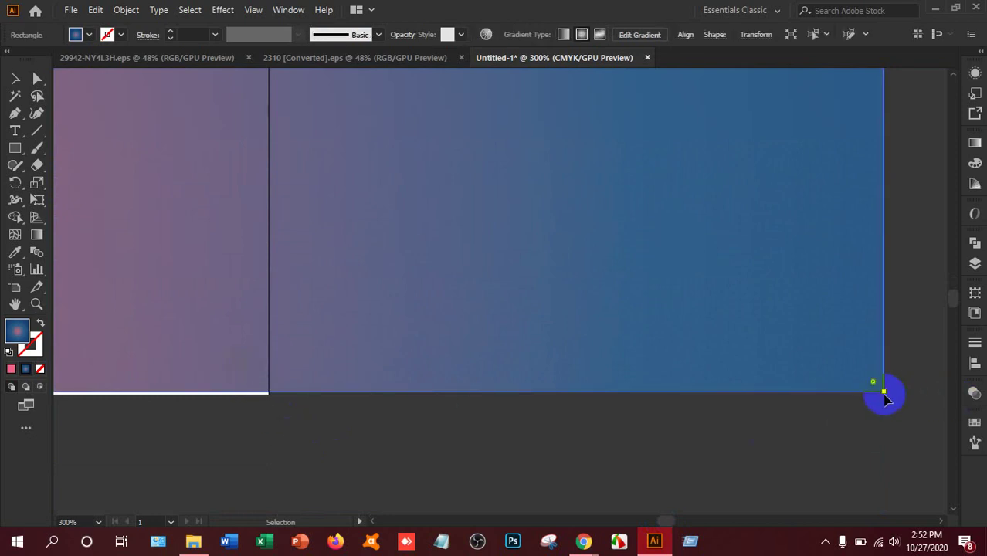
pyautogui.moveTo(886, 394); pyautogui.dragTo(893, 396)
pyautogui.scroll(2, 400, 375)
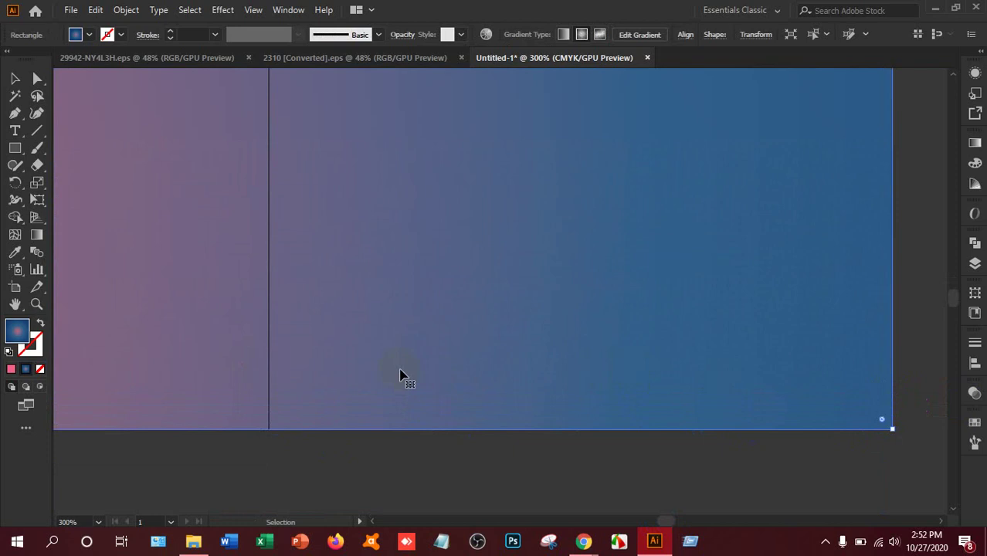
pyautogui.scroll(-4, 400, 375)
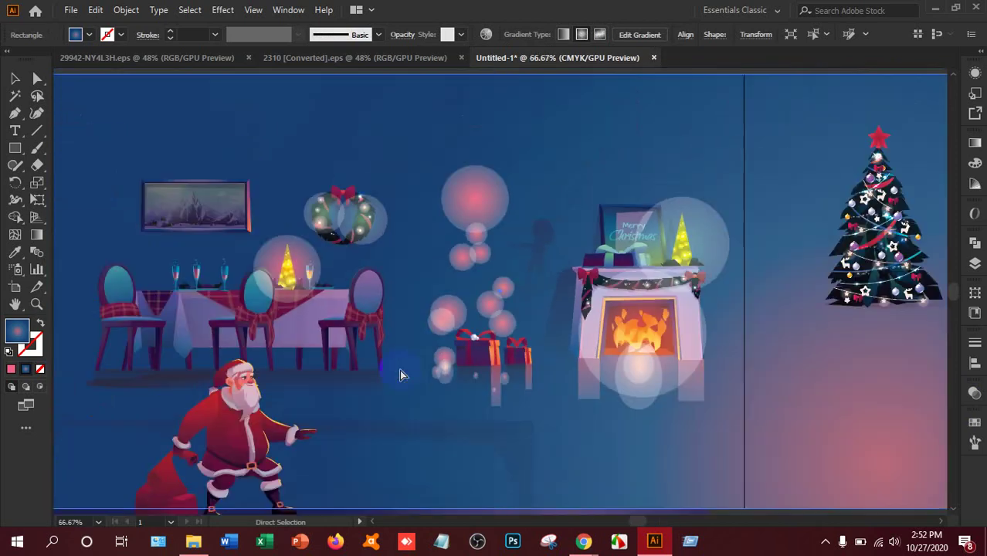
# Step: Draw a vertical line about 10 in long along the artboard's left edge and divide the wall rectangle beneath it
pyautogui.click(395, 375)
pyautogui.scroll(-1, 595, 374)
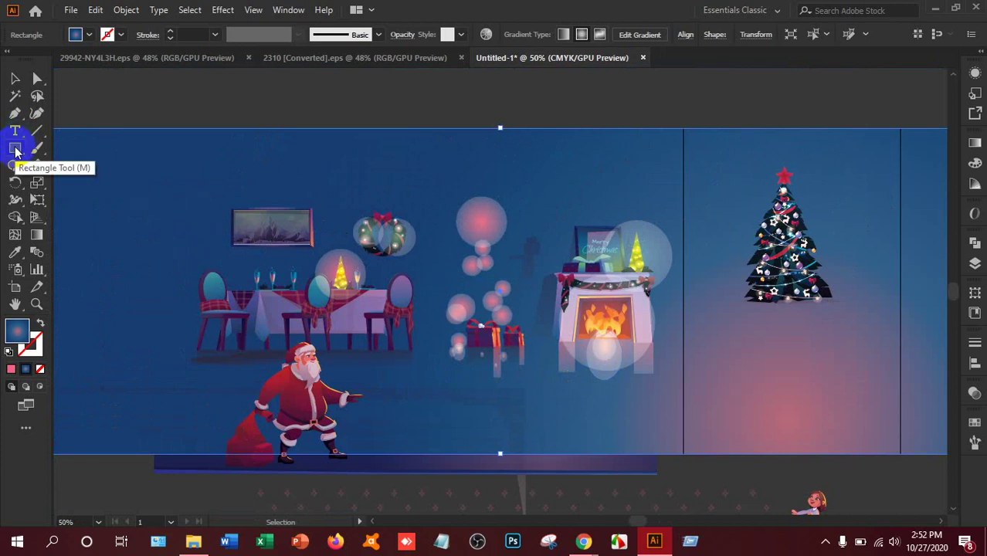
pyautogui.click(37, 130)
pyautogui.moveTo(667, 142)
pyautogui.mouseDown()
pyautogui.moveTo(683, 118)
pyautogui.moveTo(669, 469)
pyautogui.moveTo(683, 479)
pyautogui.mouseUp()
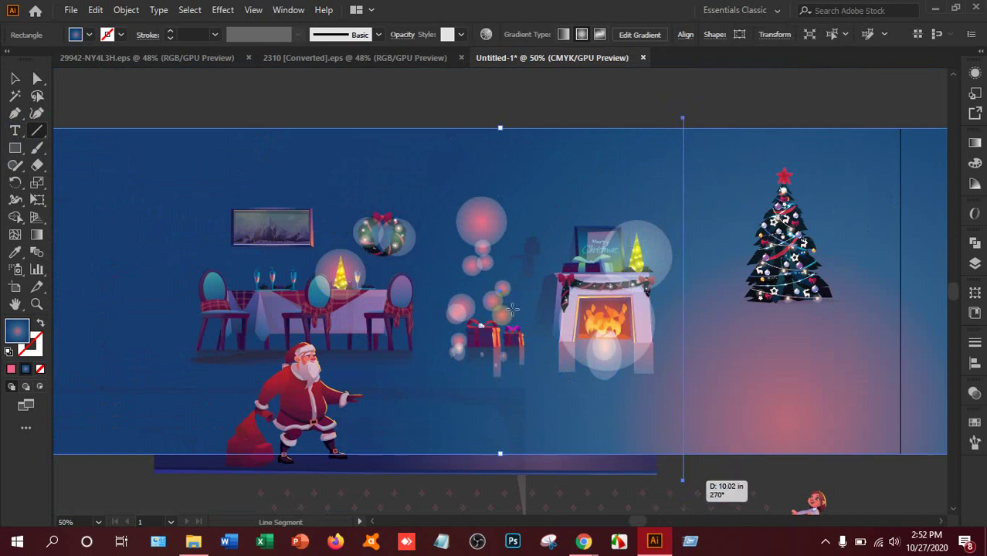
pyautogui.click(126, 10)
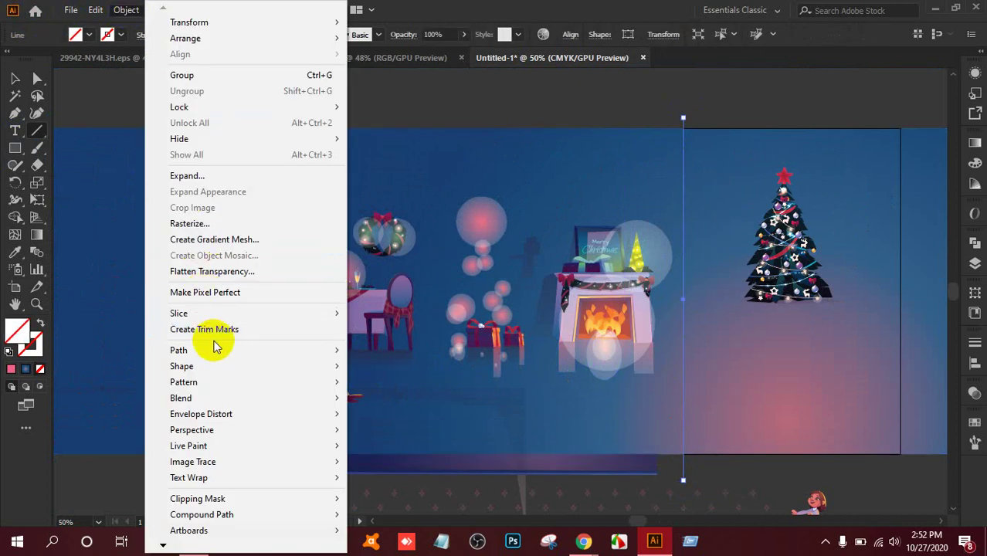
pyautogui.moveTo(227, 353)
pyautogui.click(442, 487)
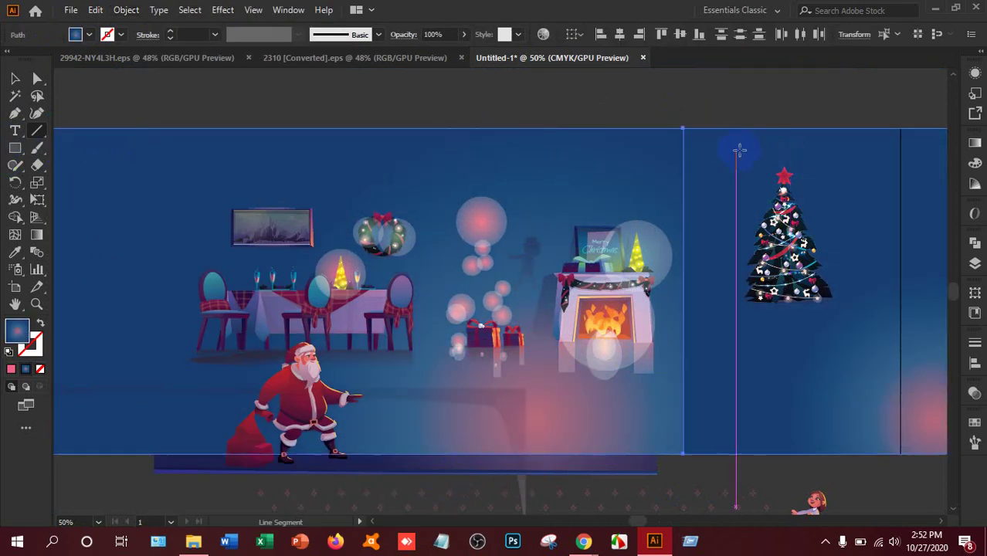
# Step: Draw a vertical line about 10 in long along the artboard's right edge and divide the wall rectangle beneath it
pyautogui.moveTo(900, 121); pyautogui.dragTo(897, 492)
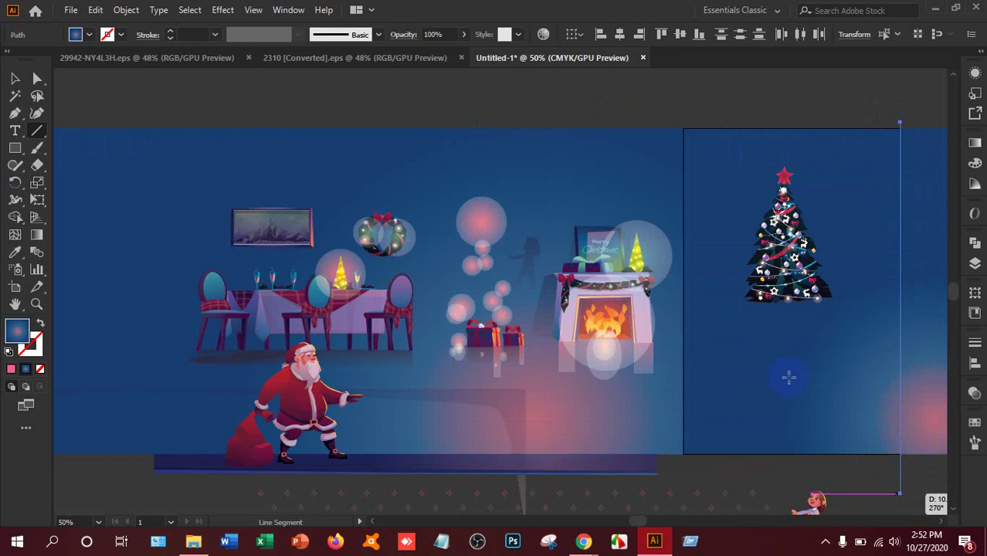
pyautogui.click(126, 13)
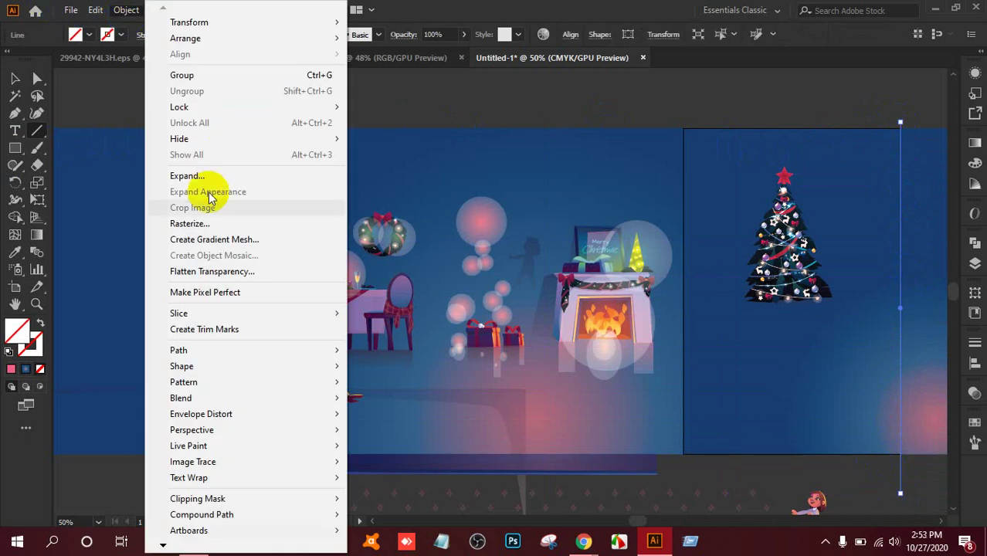
pyautogui.moveTo(224, 351)
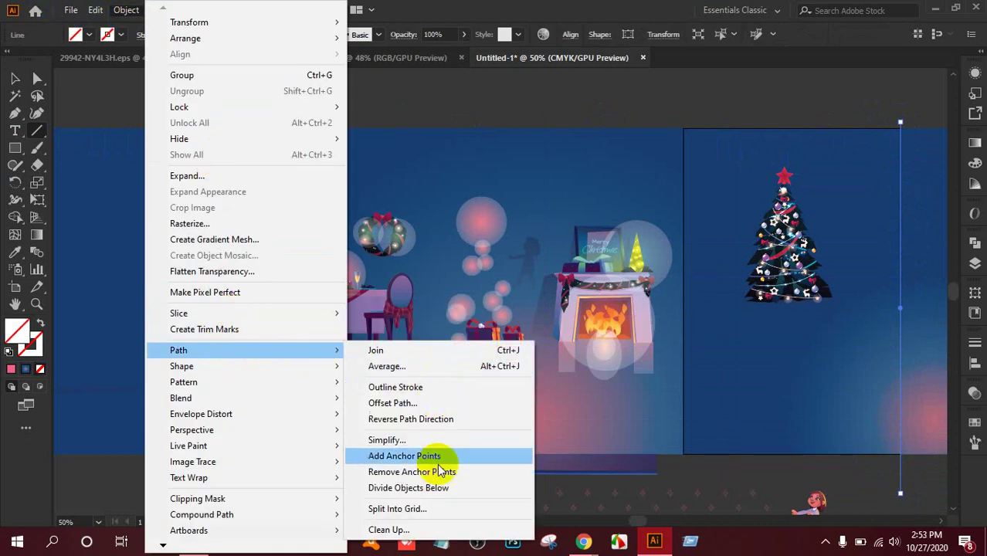
pyautogui.click(433, 487)
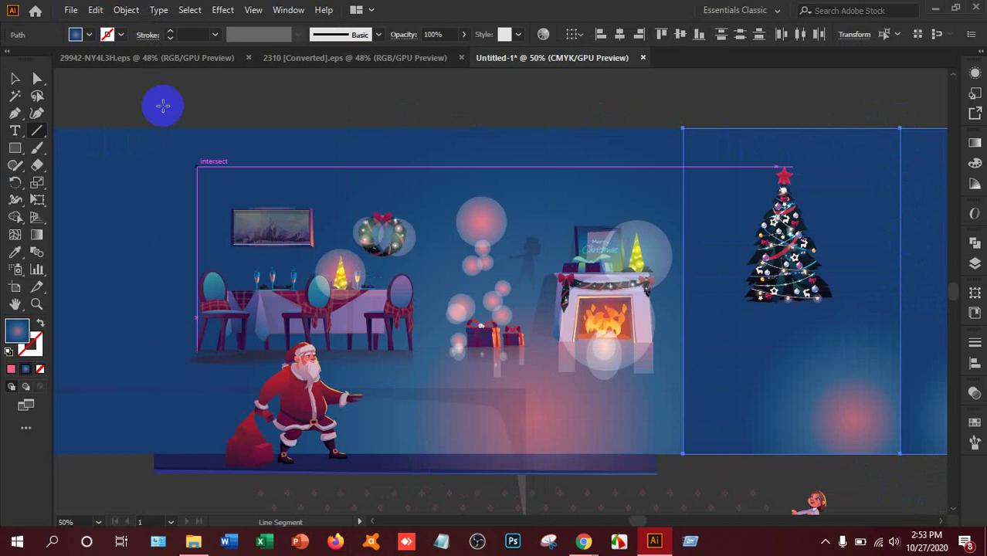
# Step: Delete the two wall pieces outside the artboard, keeping only the section behind the tree
pyautogui.click(14, 78)
pyautogui.click(232, 106)
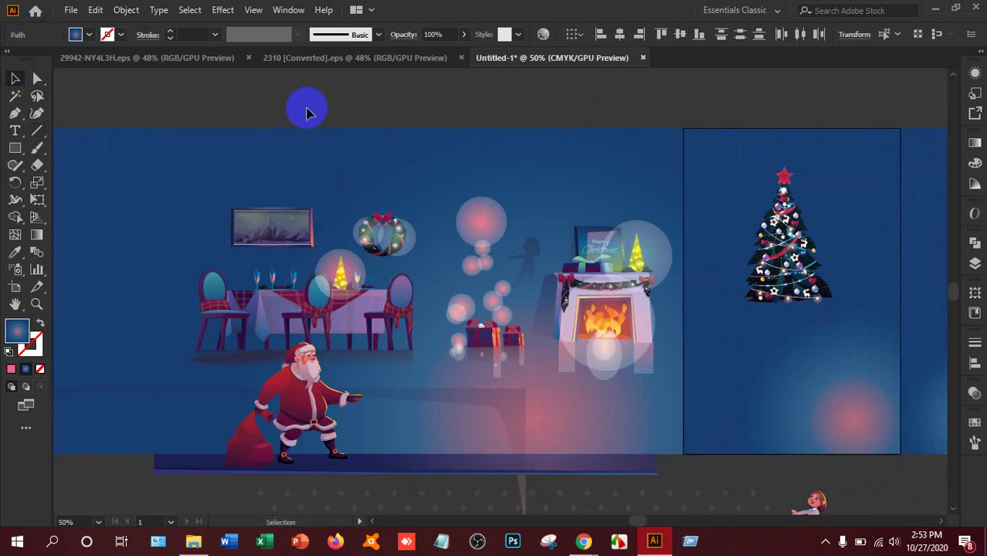
pyautogui.click(479, 158)
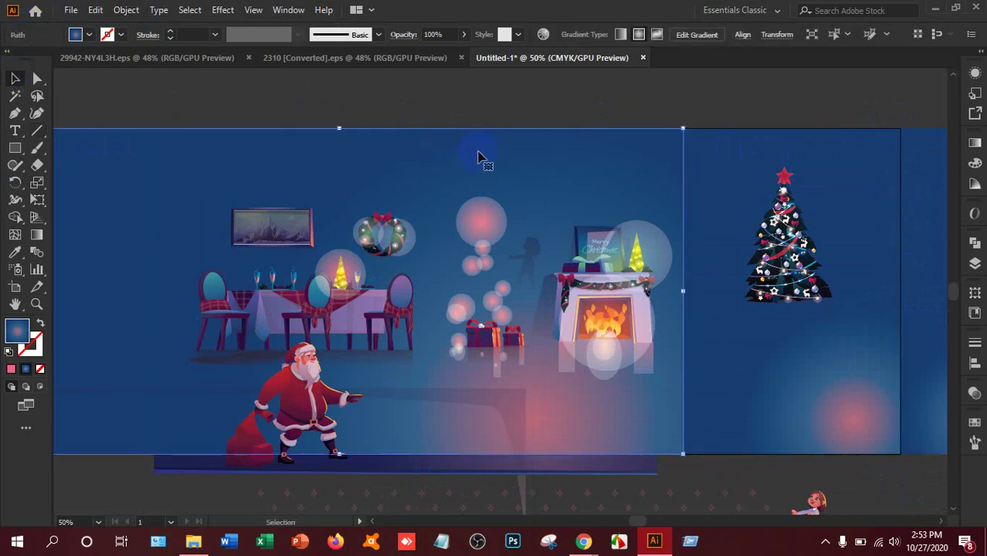
pyautogui.press('Delete')
pyautogui.click(923, 189)
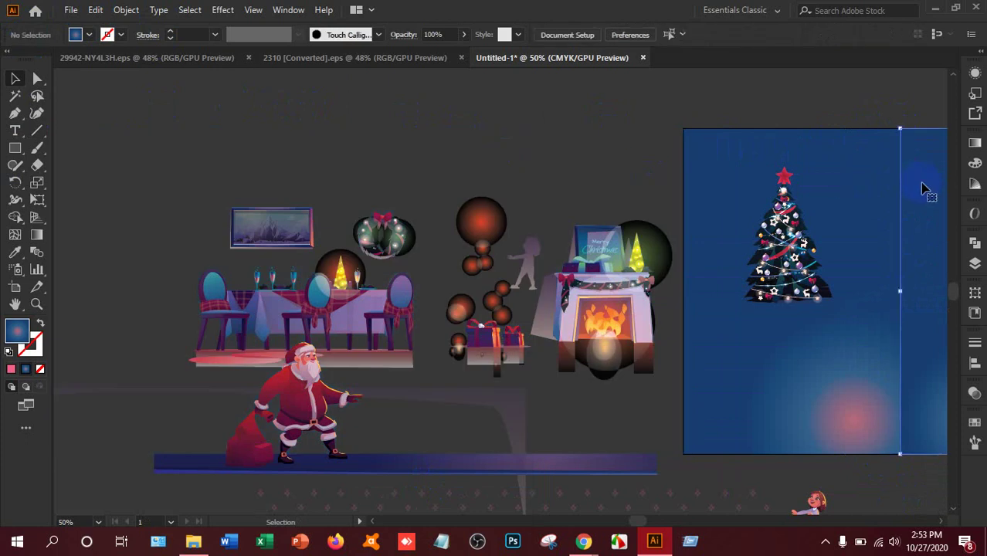
pyautogui.press('Delete')
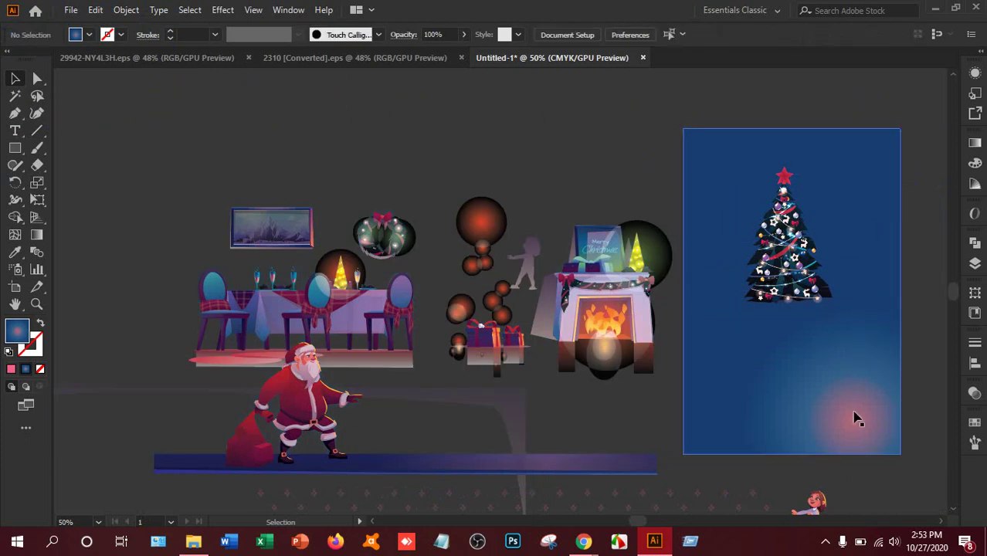
pyautogui.moveTo(755, 409); pyautogui.dragTo(639, 165)
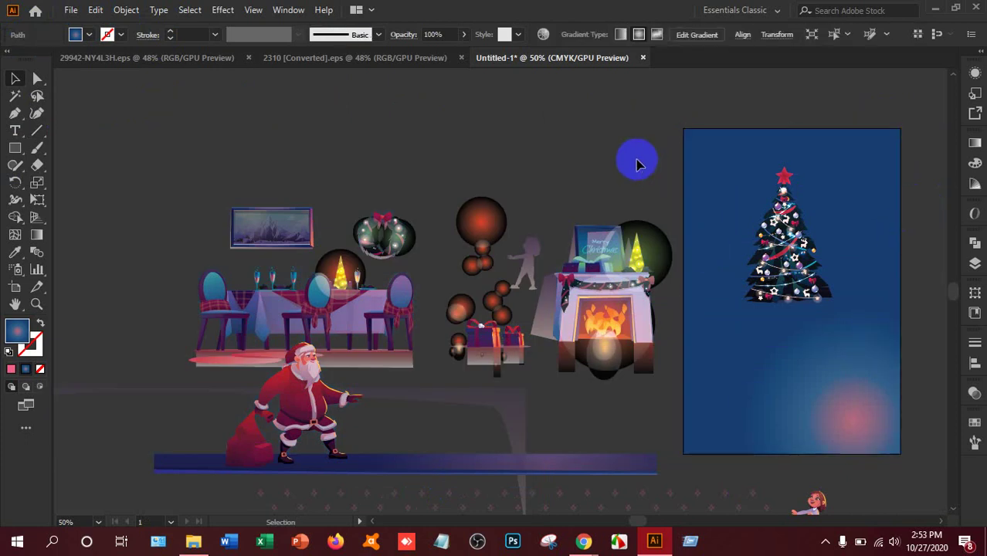
pyautogui.hotkey('ctrl', 'shift', 'a')
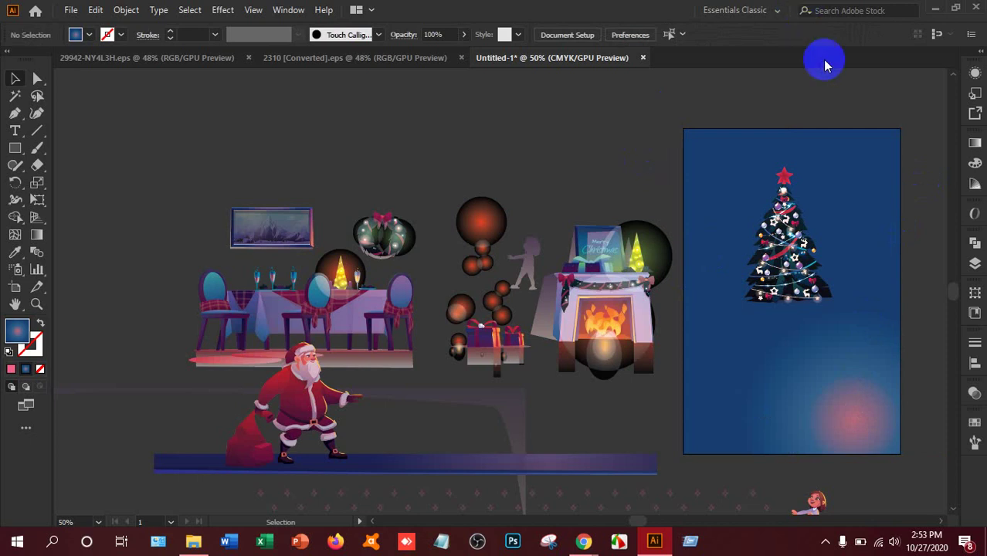
# Step: Move the tree slightly up and to the right, and rotate the wall rectangle 180° so its pink glow sits in the artboard's upper-left corner
pyautogui.moveTo(778, 258); pyautogui.dragTo(801, 216)
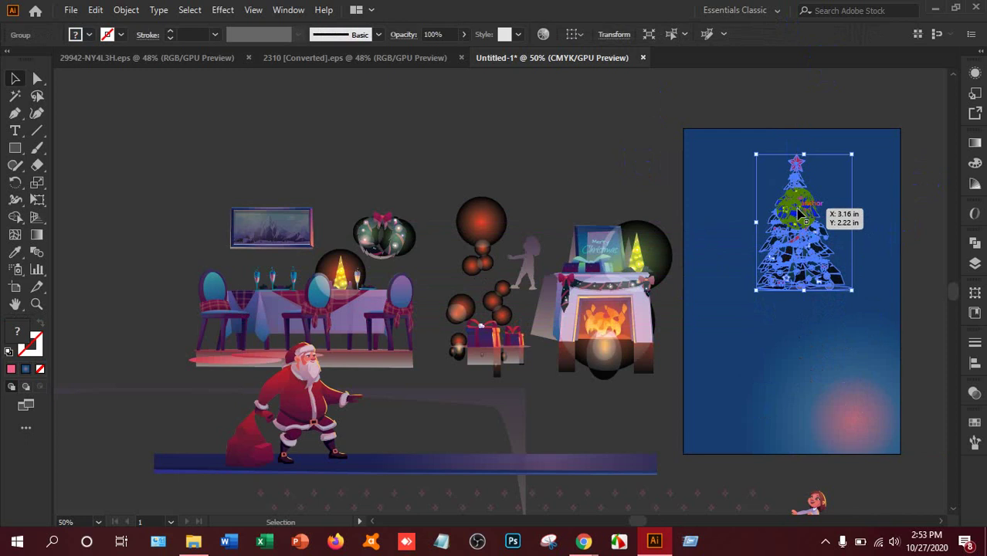
pyautogui.click(623, 154)
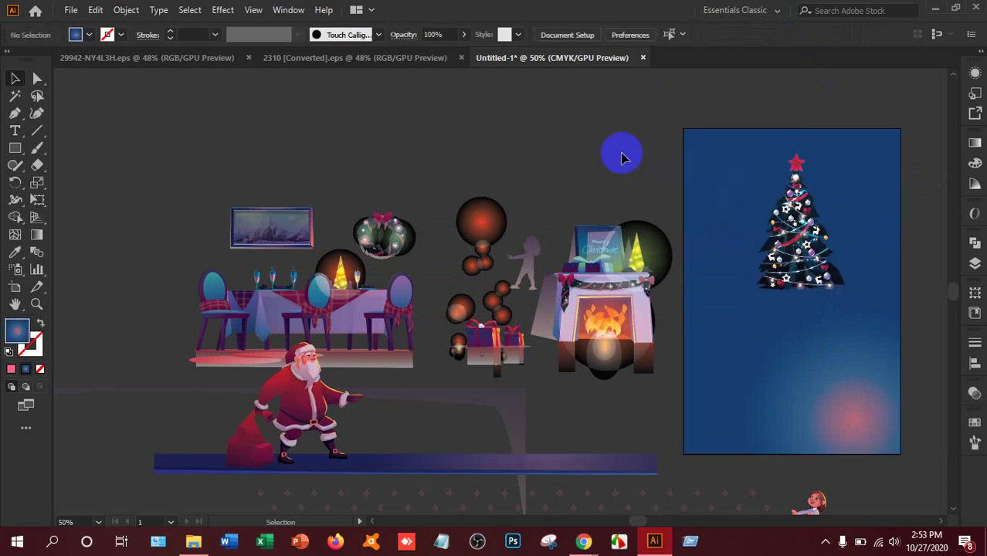
pyautogui.click(734, 232)
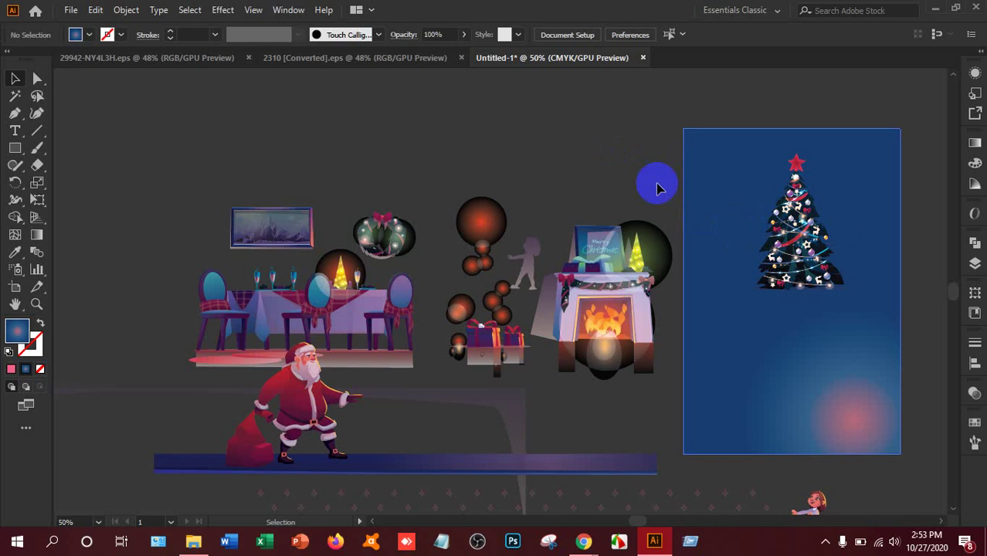
pyautogui.moveTo(654, 181); pyautogui.dragTo(720, 189)
pyautogui.click(667, 123)
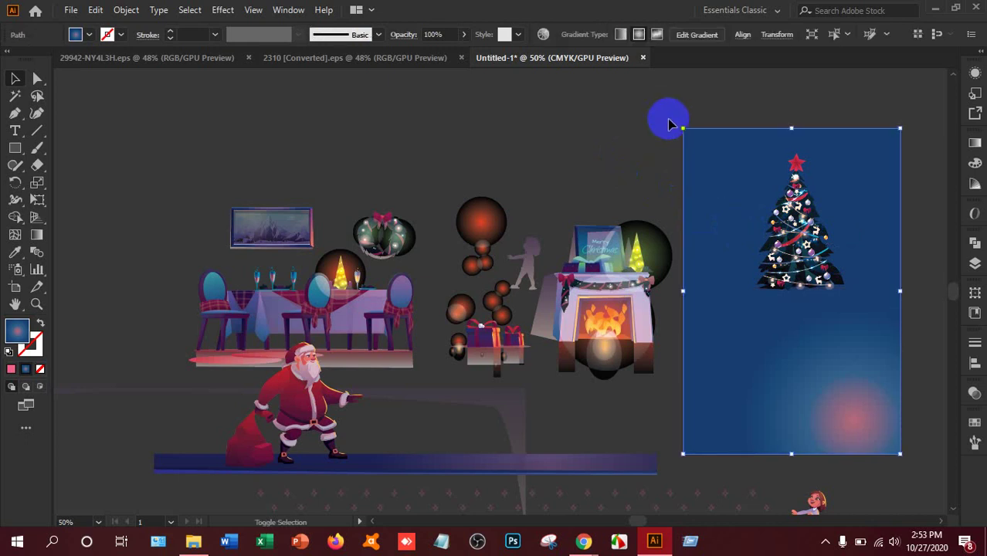
pyautogui.moveTo(677, 124); pyautogui.dragTo(849, 455)
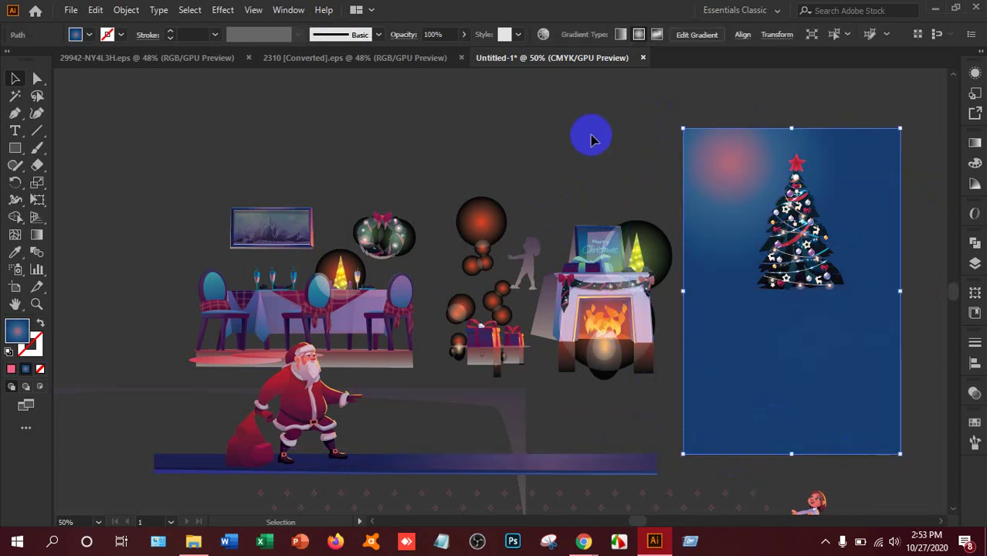
# Step: Enlarge the tree and reposition it at the artboard's horizontal centre
pyautogui.click(847, 214)
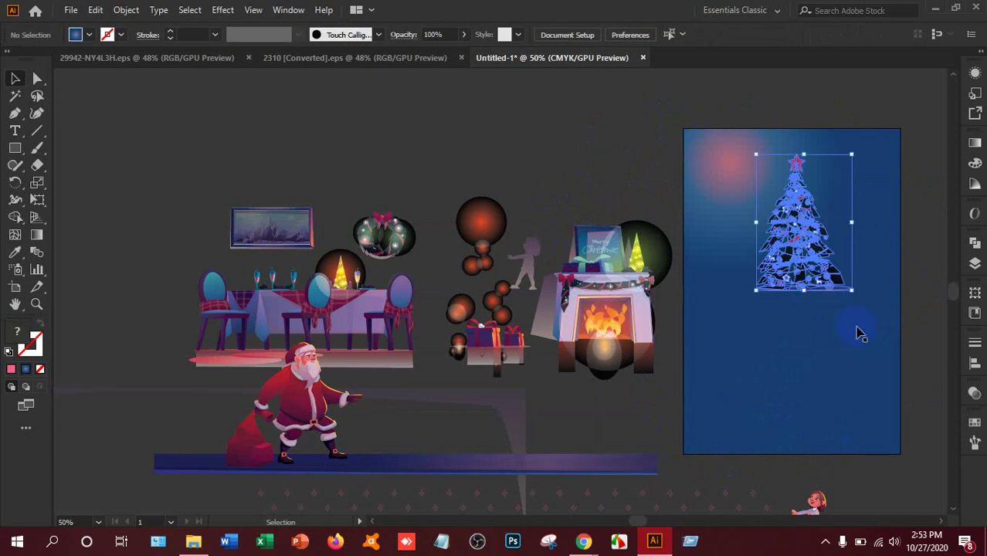
pyautogui.moveTo(851, 291); pyautogui.dragTo(878, 317)
pyautogui.moveTo(795, 272); pyautogui.dragTo(794, 306)
pyautogui.click(591, 194)
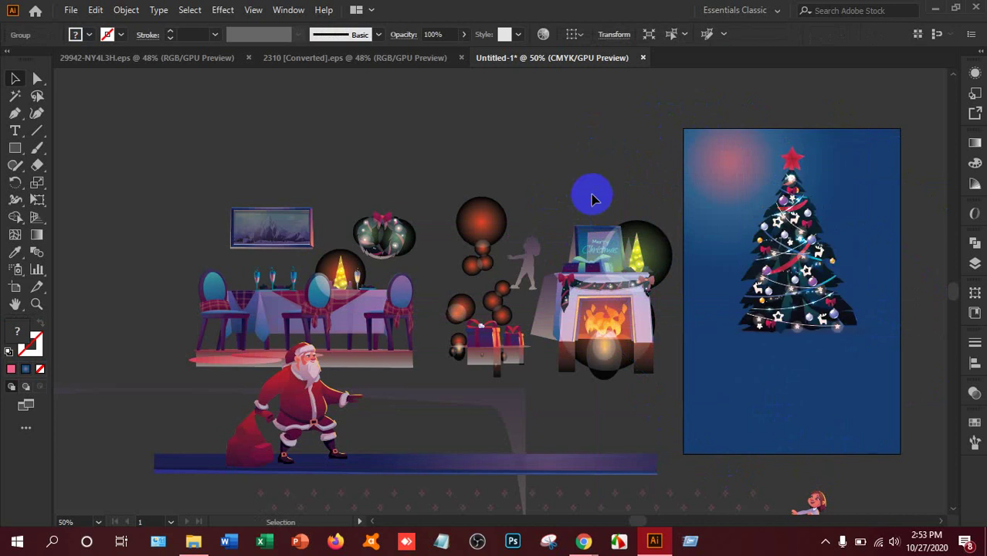
# Step: Move the girl figure onto the artboard so she stands at the right side of the tree's base
pyautogui.scroll(-3, 609, 344)
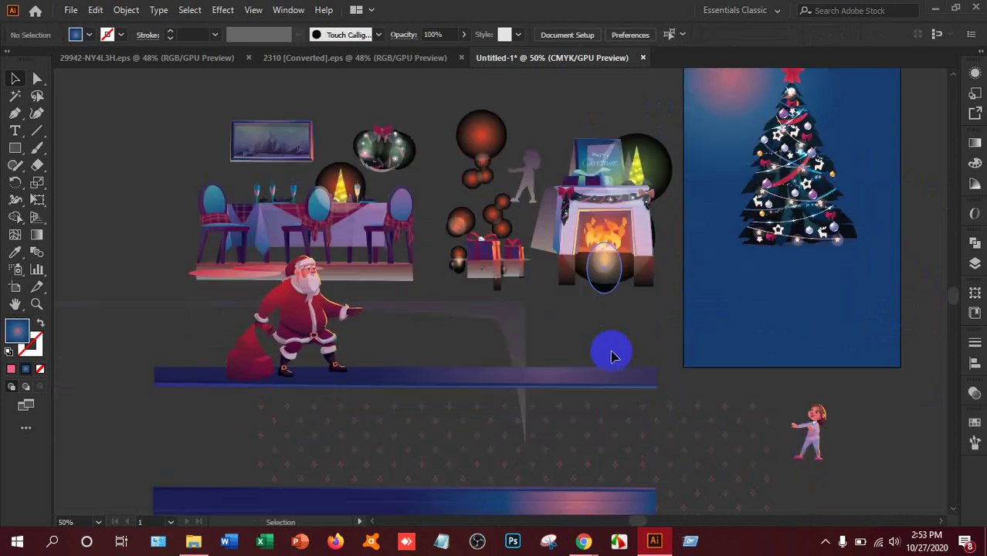
pyautogui.moveTo(806, 481); pyautogui.dragTo(873, 234)
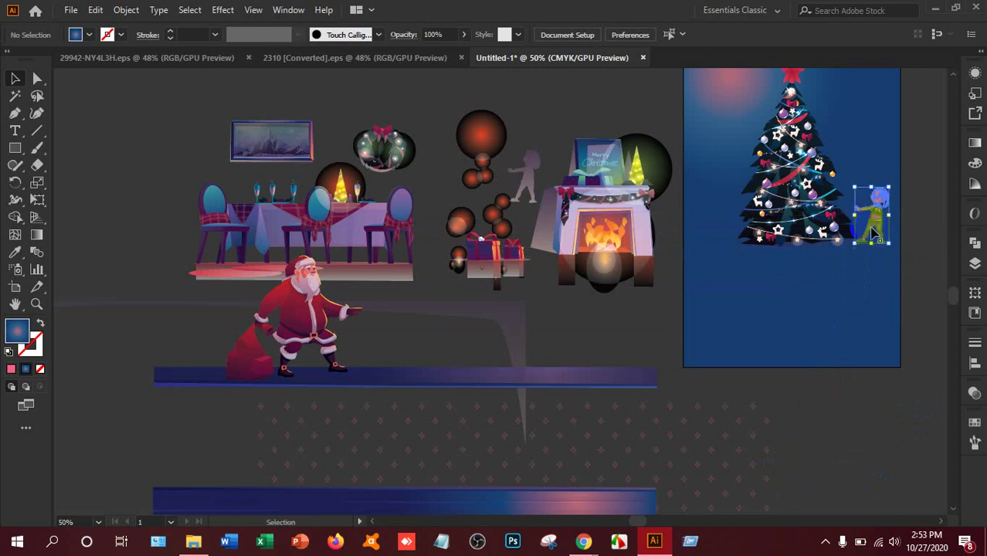
pyautogui.click(847, 456)
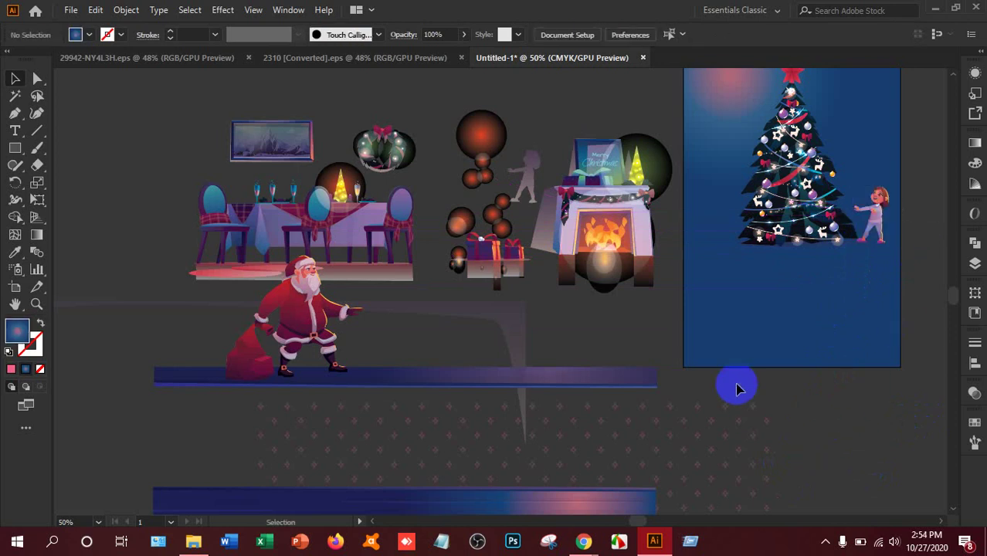
# Step: Move Santa onto the artboard, scale him down, and stand him in front of the tree's left side, slightly below its base
pyautogui.moveTo(288, 328); pyautogui.dragTo(755, 215)
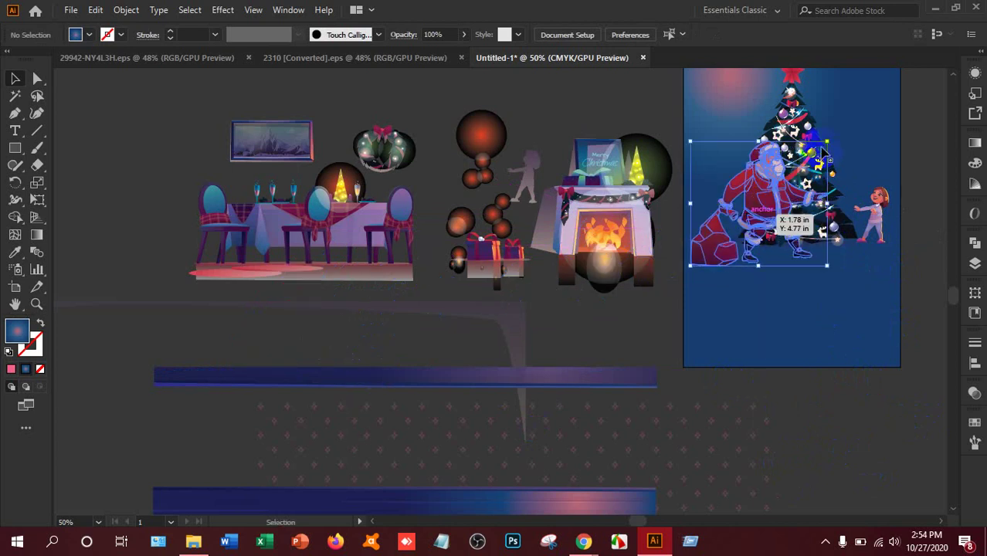
pyautogui.moveTo(823, 151); pyautogui.dragTo(793, 172)
pyautogui.moveTo(743, 211); pyautogui.dragTo(747, 190)
pyautogui.click(820, 423)
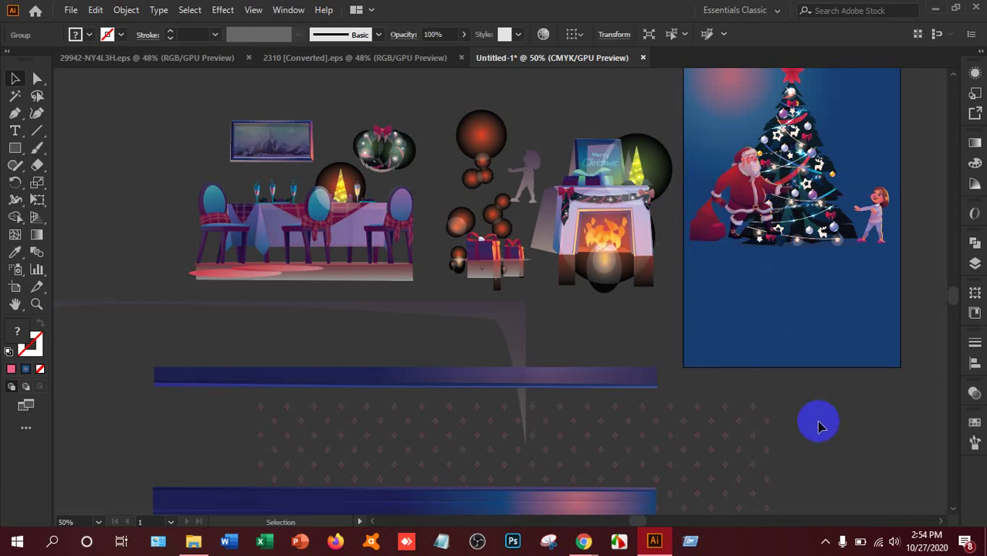
pyautogui.moveTo(760, 239); pyautogui.dragTo(807, 293)
pyautogui.moveTo(798, 434); pyautogui.dragTo(864, 444)
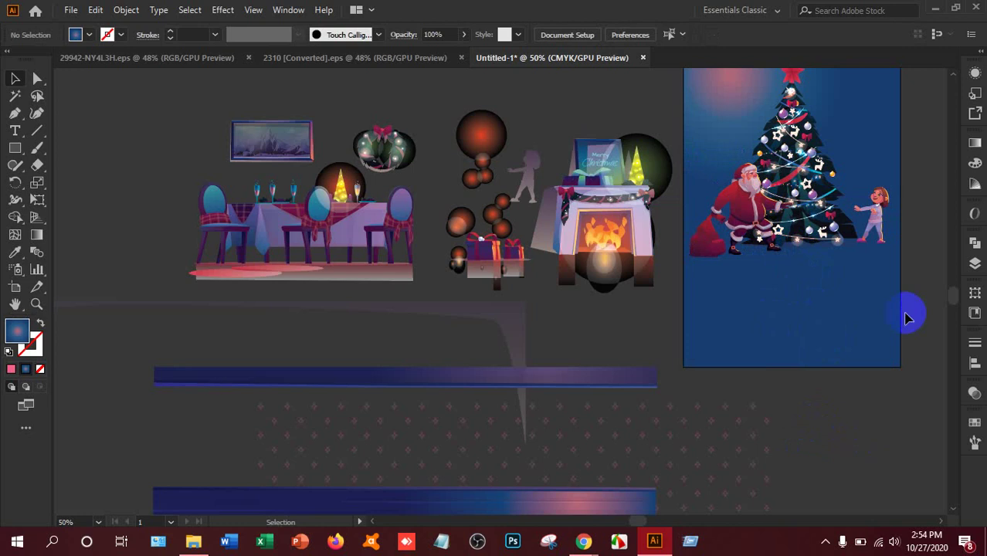
# Step: Move the framed mountain picture onto the artboard's upper-right corner beside the tree's star
pyautogui.scroll(1, 519, 332)
pyautogui.scroll(1, 518, 333)
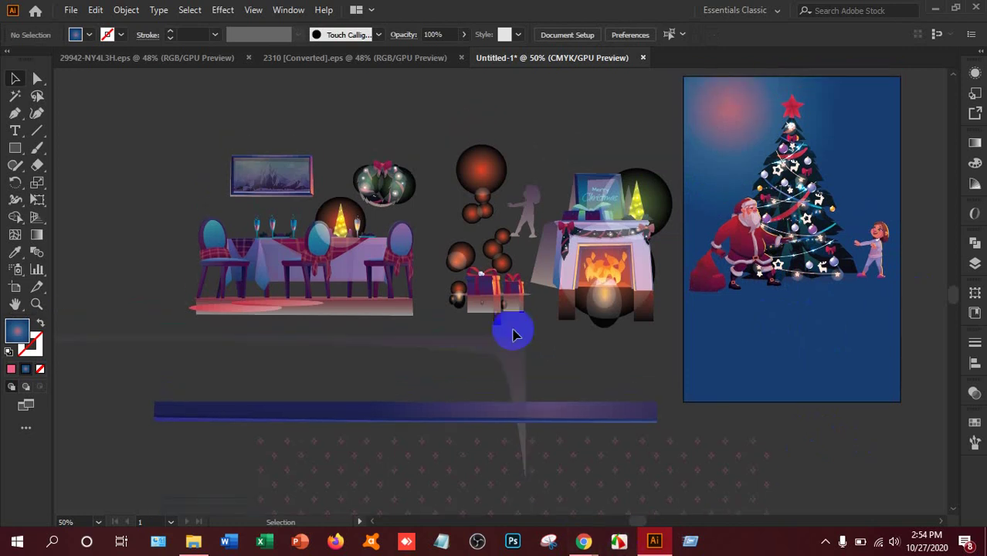
pyautogui.click(384, 180)
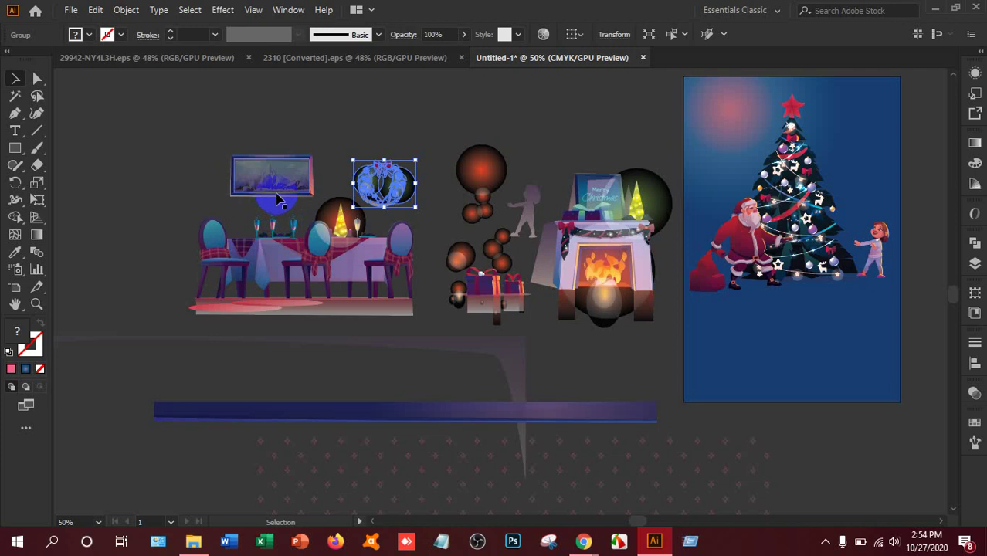
pyautogui.moveTo(308, 185); pyautogui.dragTo(895, 120)
pyautogui.click(564, 128)
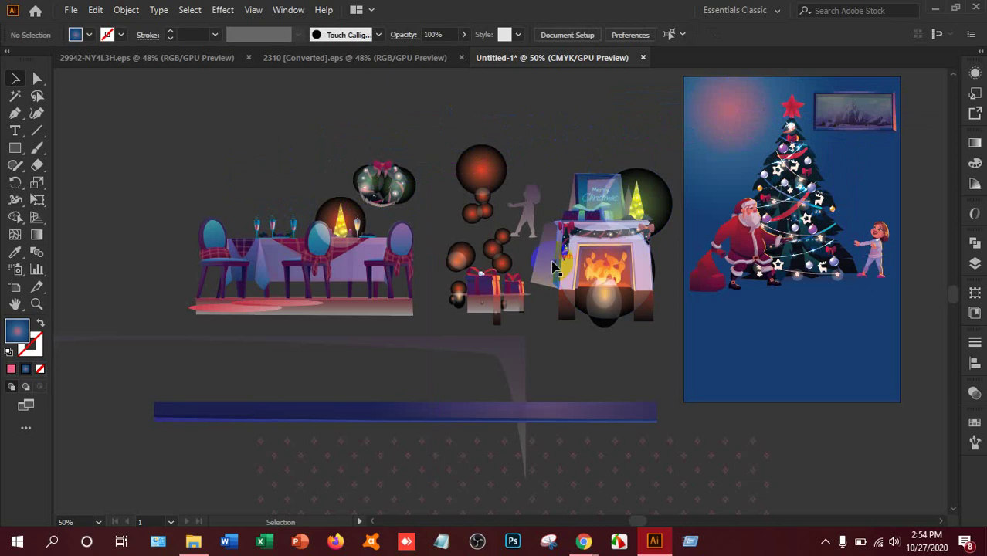
# Step: Compare with the original scene in 2310 [Converted].eps, examining the fireplace area, and return to the Untitled-1 document
pyautogui.click(323, 62)
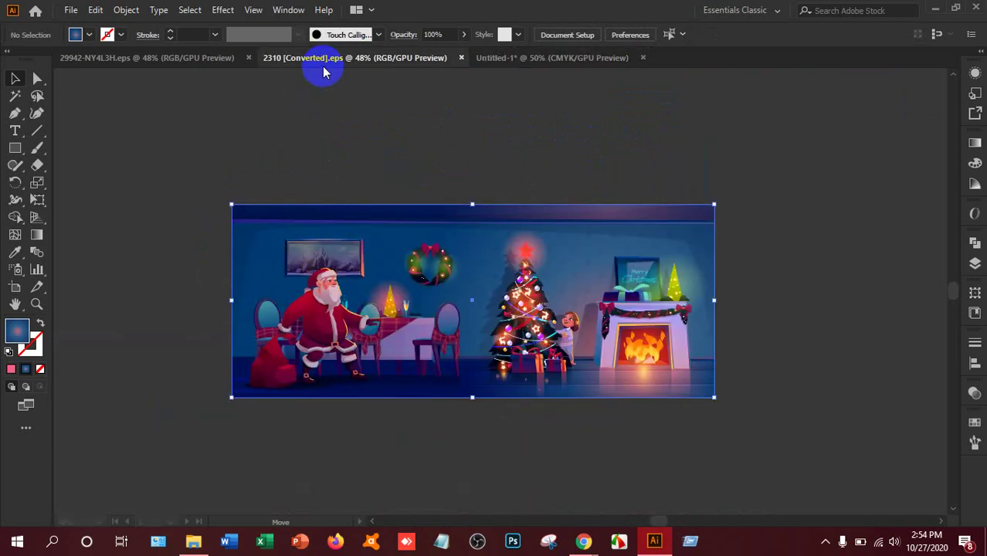
pyautogui.click(669, 338)
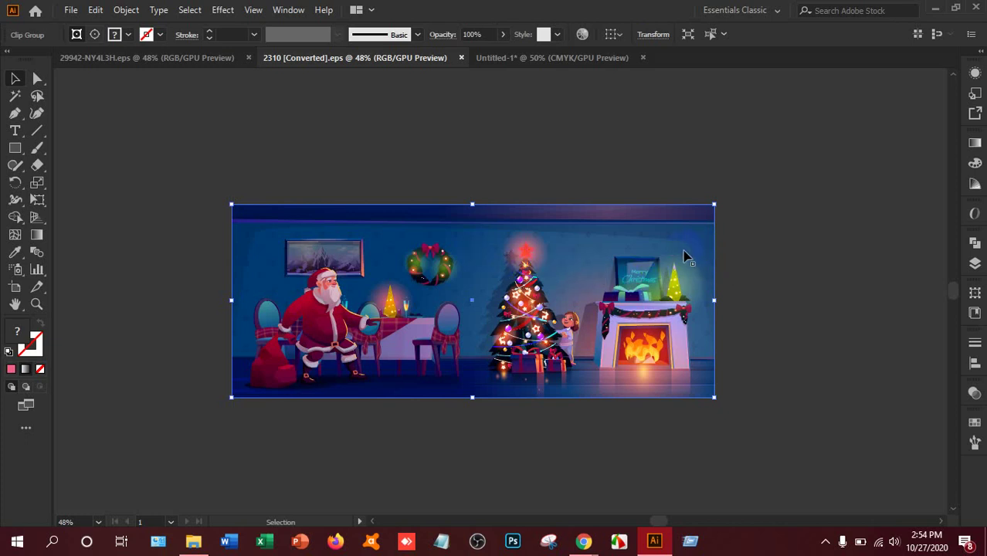
pyautogui.scroll(-2, 687, 290)
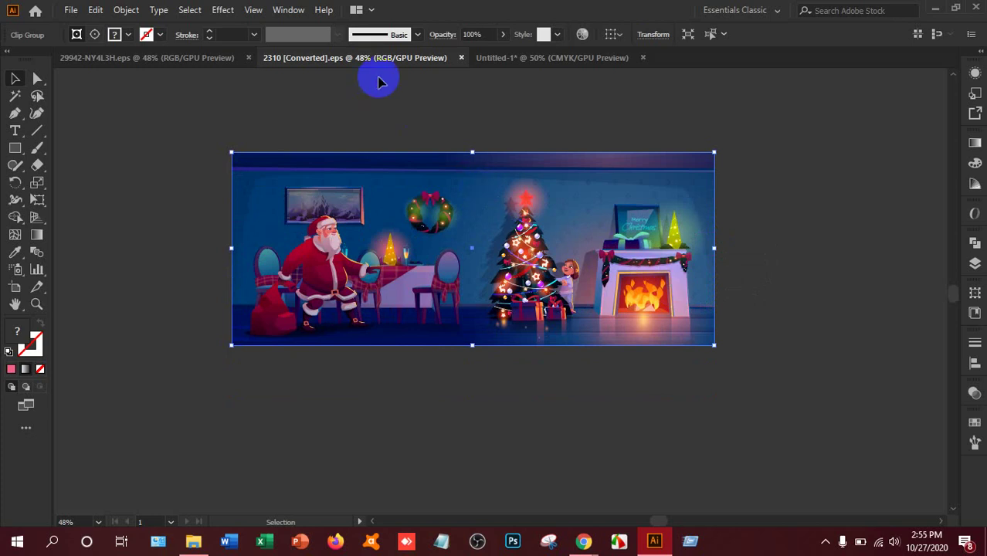
pyautogui.click(489, 68)
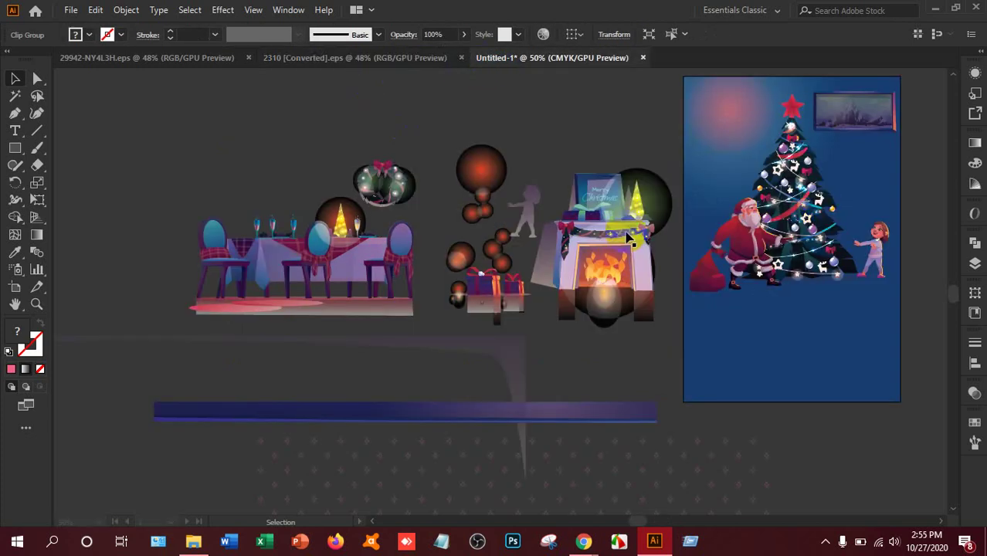
# Step: Ungroup the fireplace artwork from its surrounding glow shapes and select the fireplace group on its own
pyautogui.click(663, 204)
pyautogui.rightClick(662, 203)
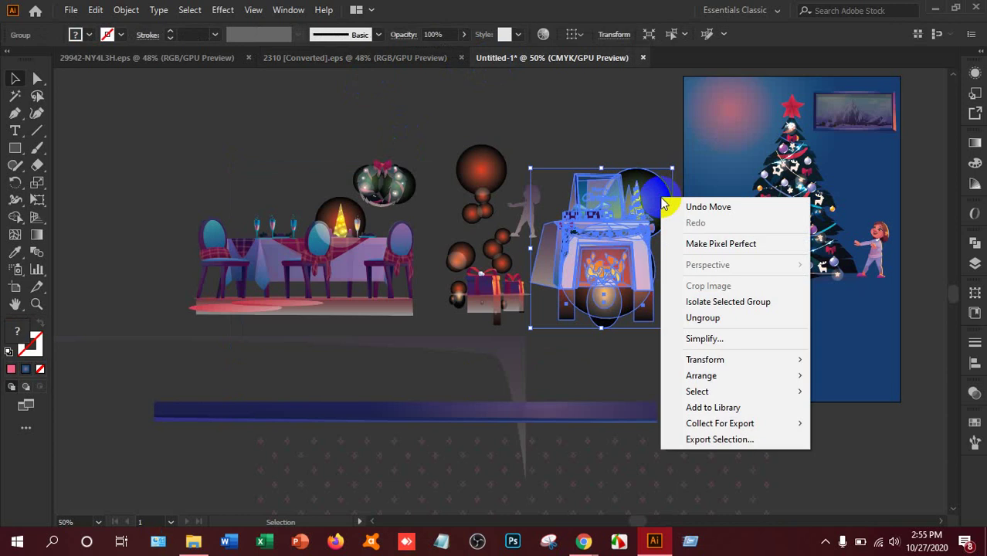
pyautogui.click(707, 317)
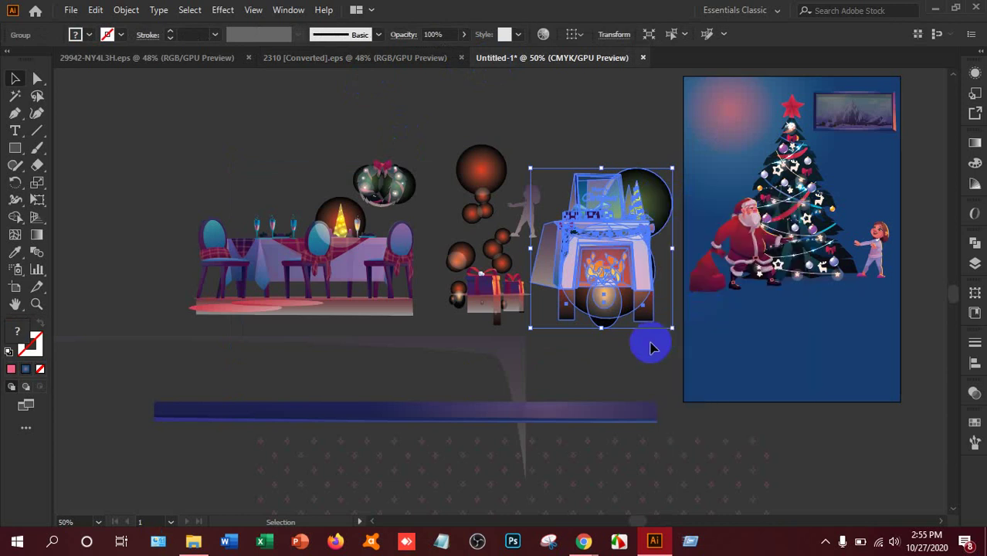
pyautogui.click(647, 341)
pyautogui.click(641, 278)
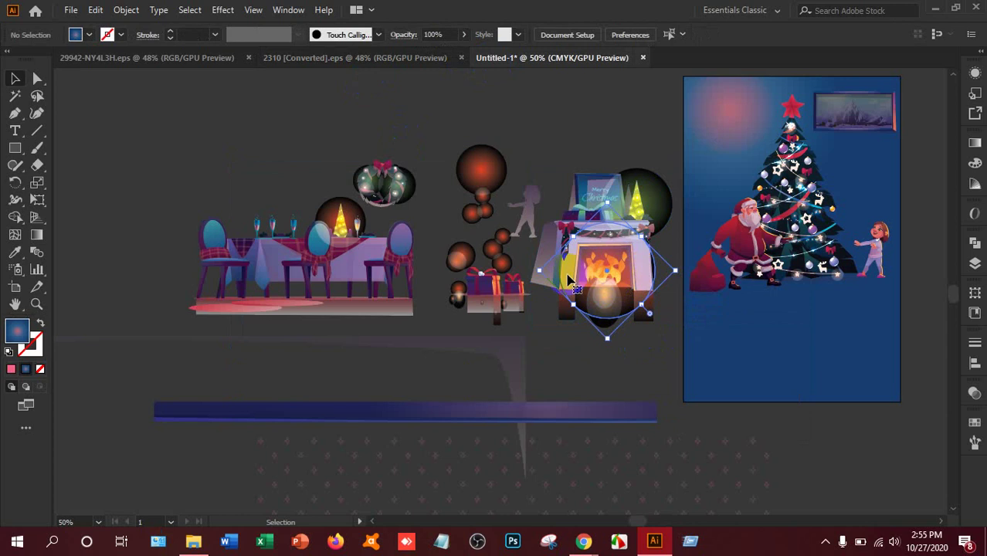
pyautogui.click(547, 317)
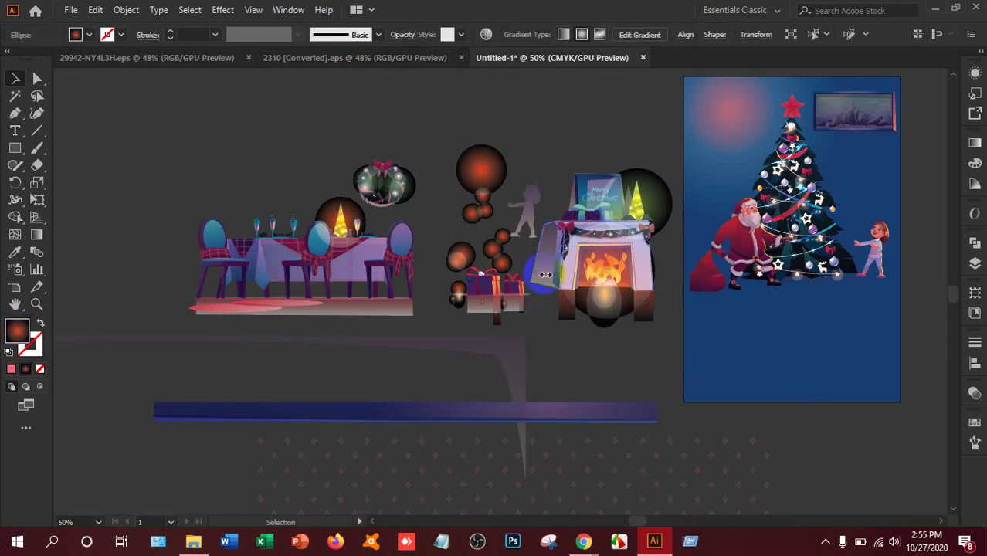
pyautogui.click(546, 274)
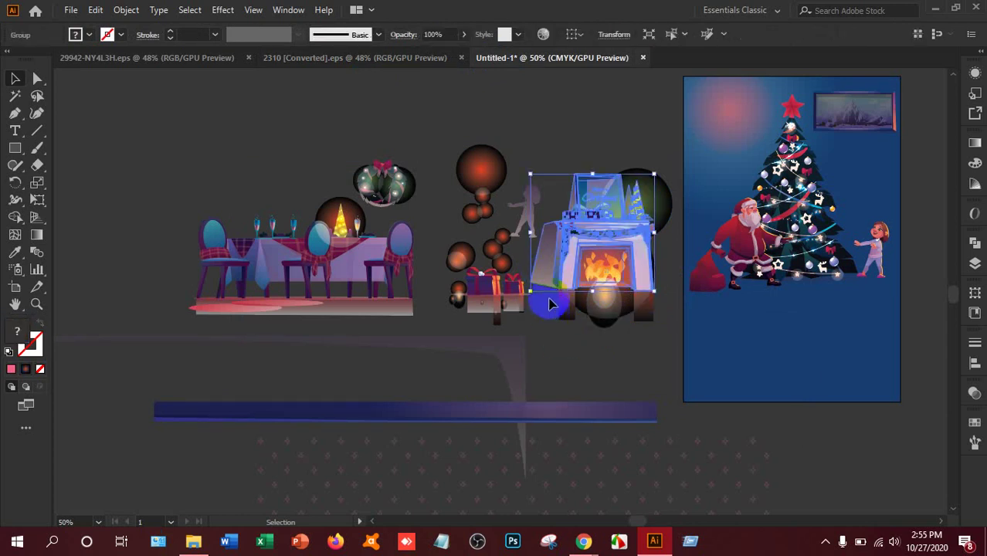
# Step: Ungroup the fireplace artwork another level, separating the Merry Christmas card, and try to isolate the slanted shadow beside the fireplace
pyautogui.click(539, 279)
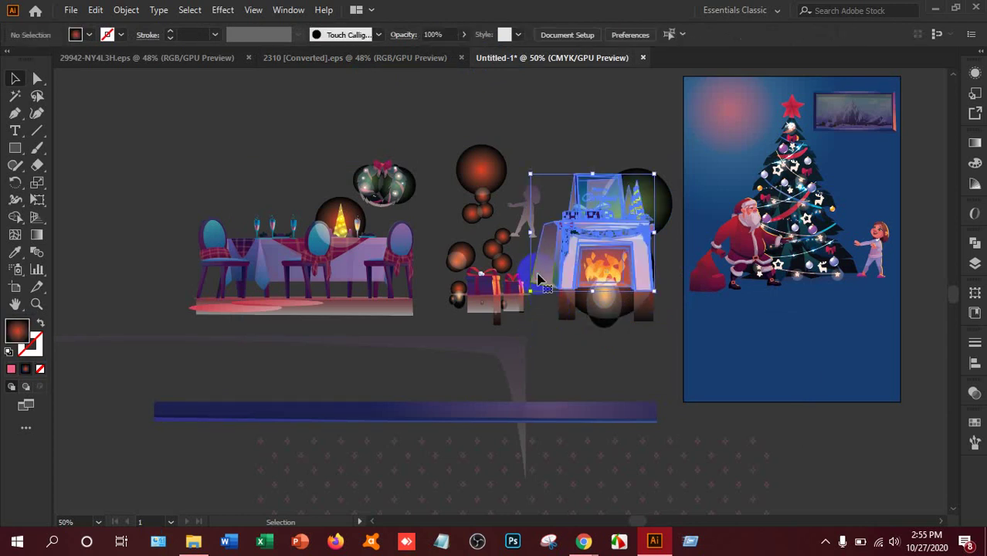
pyautogui.rightClick(538, 280)
pyautogui.click(605, 372)
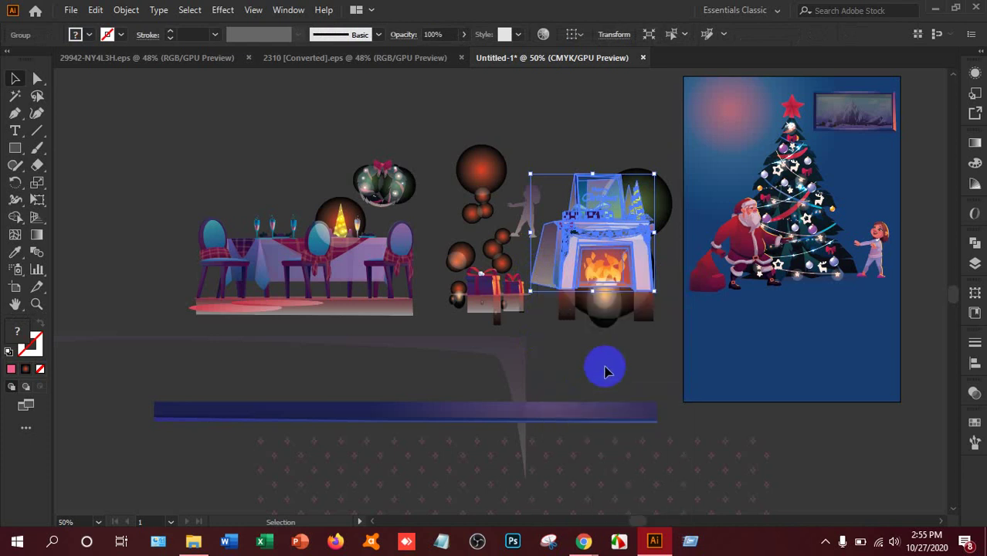
pyautogui.click(535, 275)
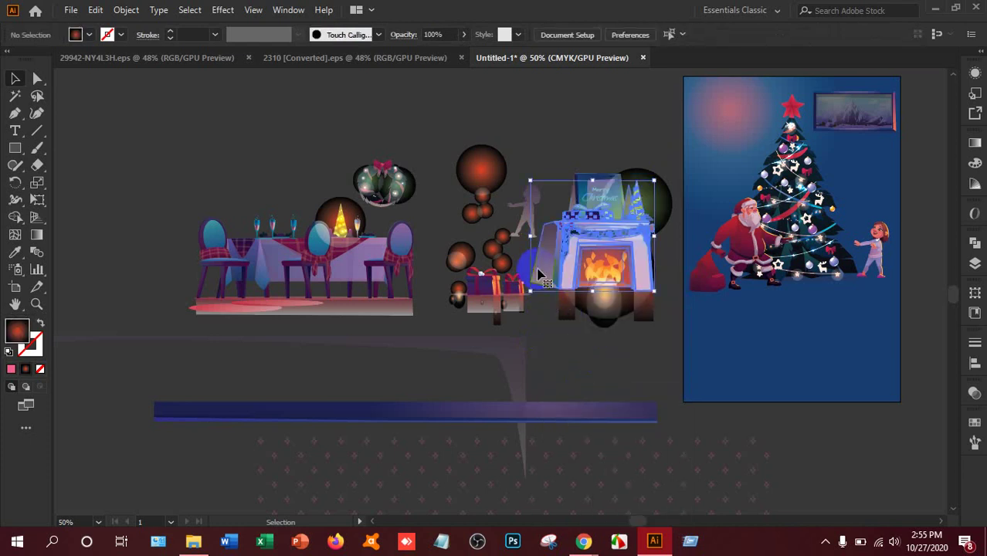
pyautogui.click(538, 278)
pyautogui.click(539, 279)
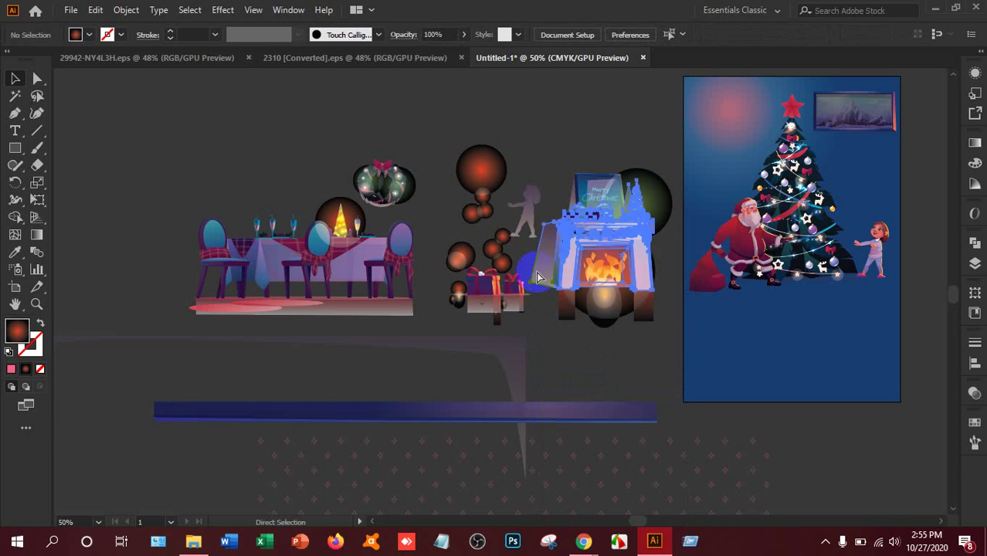
# Step: Ungroup the remaining fireplace group and delete the slanted shadow shape along the fireplace's left side
pyautogui.click(593, 328)
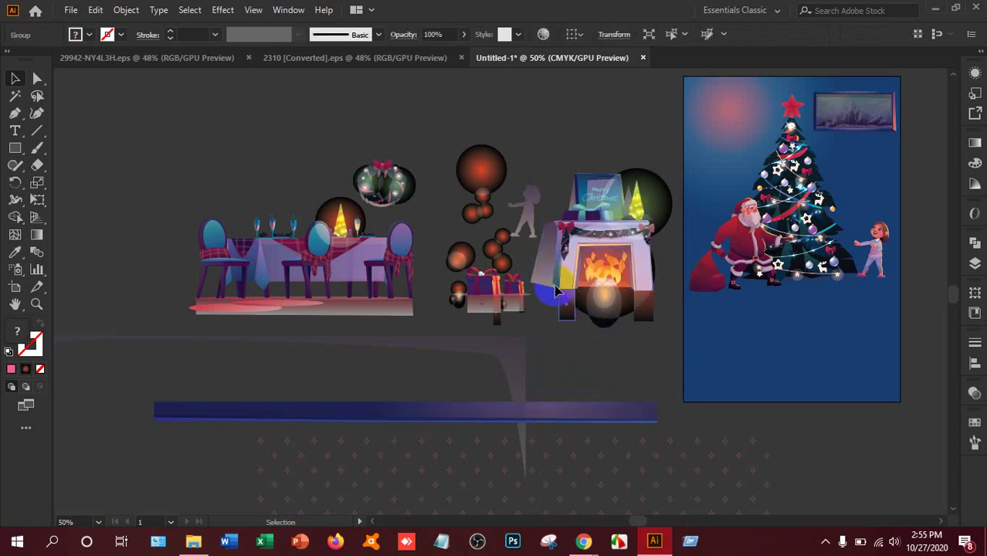
pyautogui.click(551, 276)
pyautogui.rightClick(552, 276)
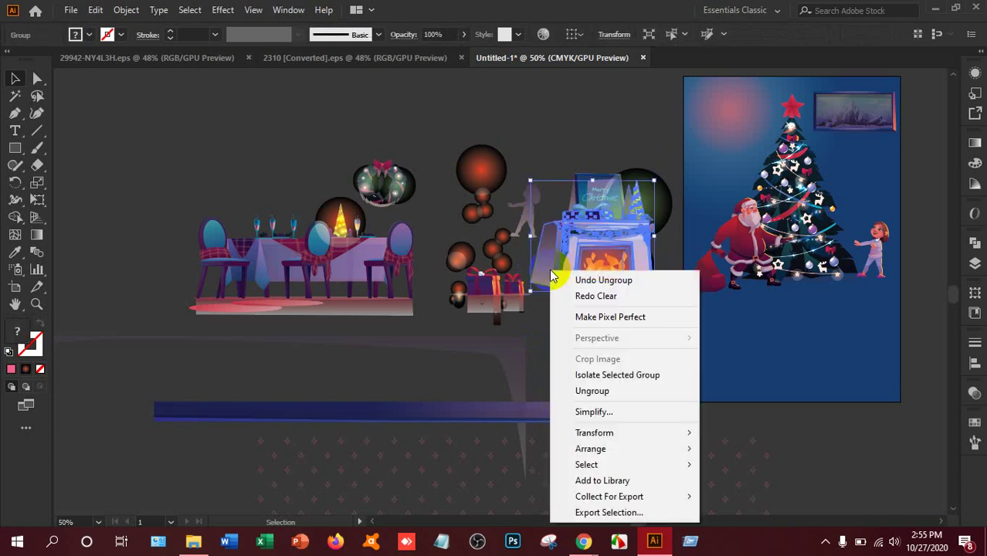
pyautogui.click(611, 390)
pyautogui.click(541, 278)
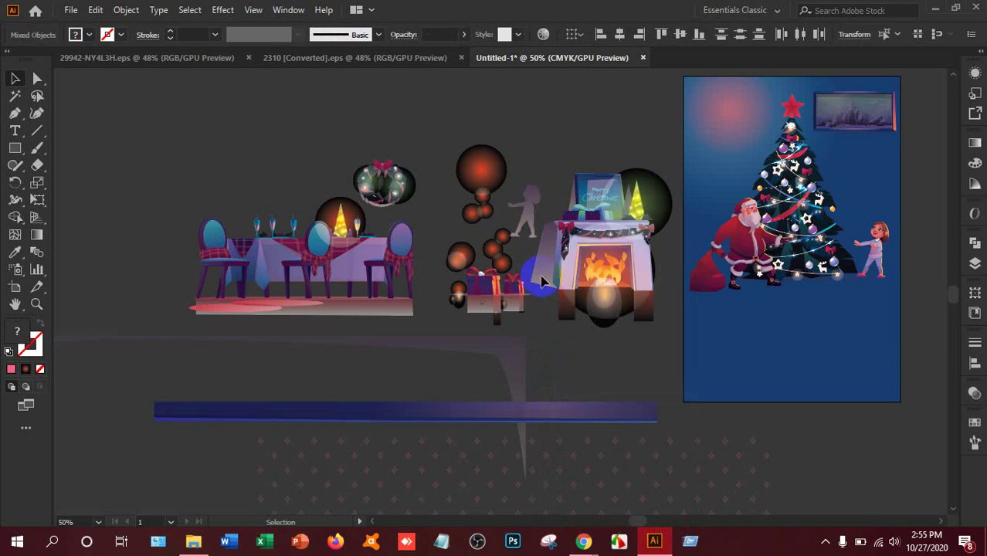
# Step: Move the gift boxes with their reflections to the empty canvas just below the artboard
pyautogui.moveTo(541, 278); pyautogui.dragTo(824, 446)
pyautogui.click(630, 363)
pyautogui.click(485, 285)
pyautogui.scroll(-3, 825, 446)
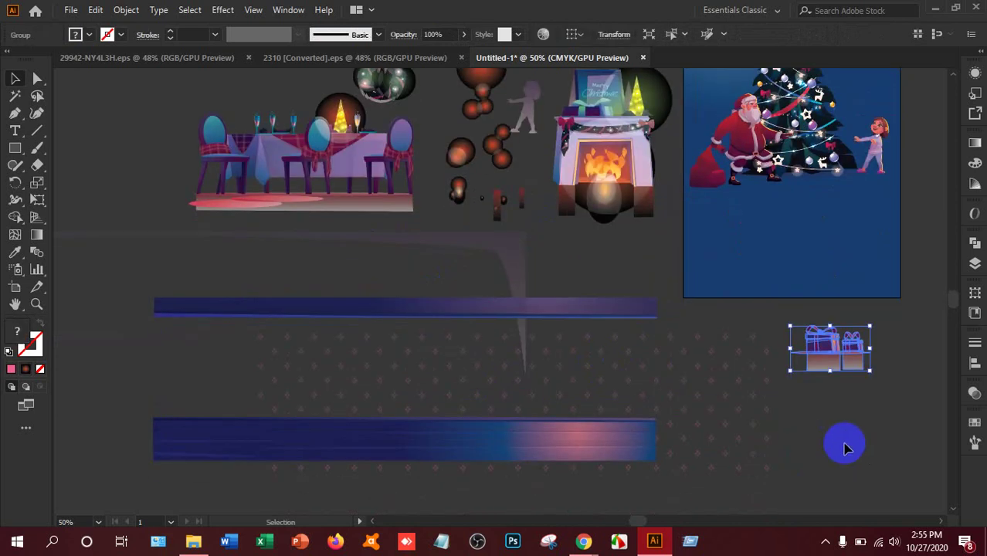
# Step: Ungroup the gift boxes and delete the two pale reflection shapes beneath them
pyautogui.rightClick(836, 343)
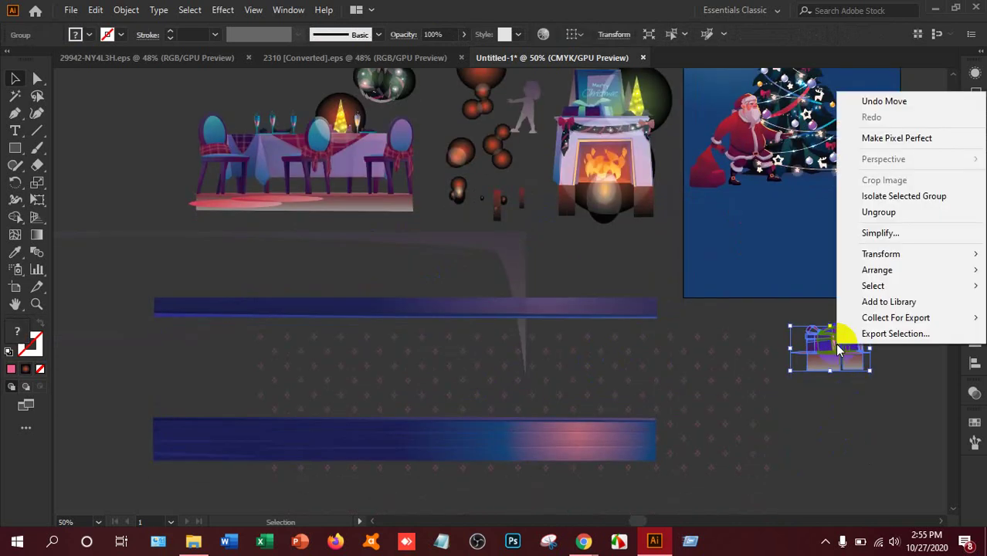
pyautogui.click(837, 390)
pyautogui.click(838, 397)
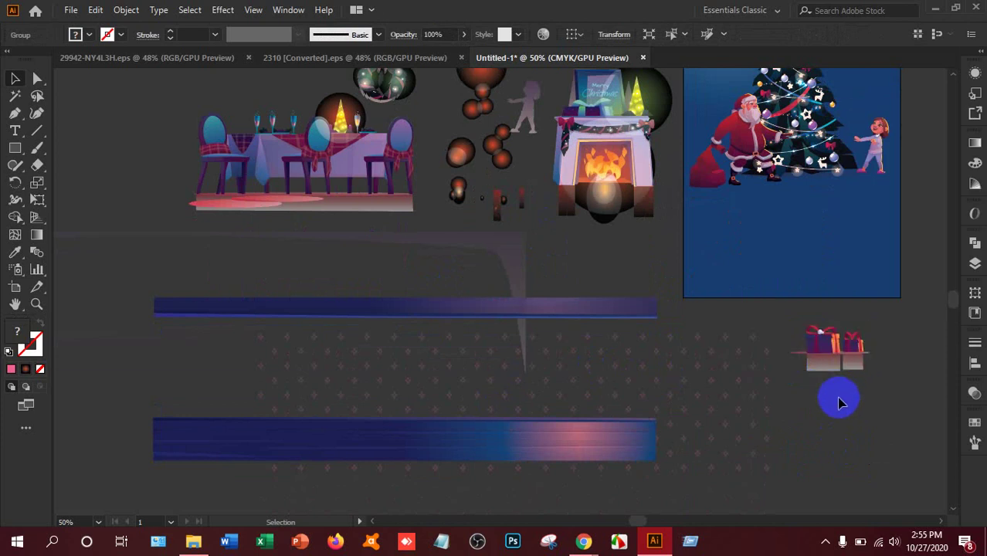
pyautogui.moveTo(832, 377); pyautogui.dragTo(827, 354)
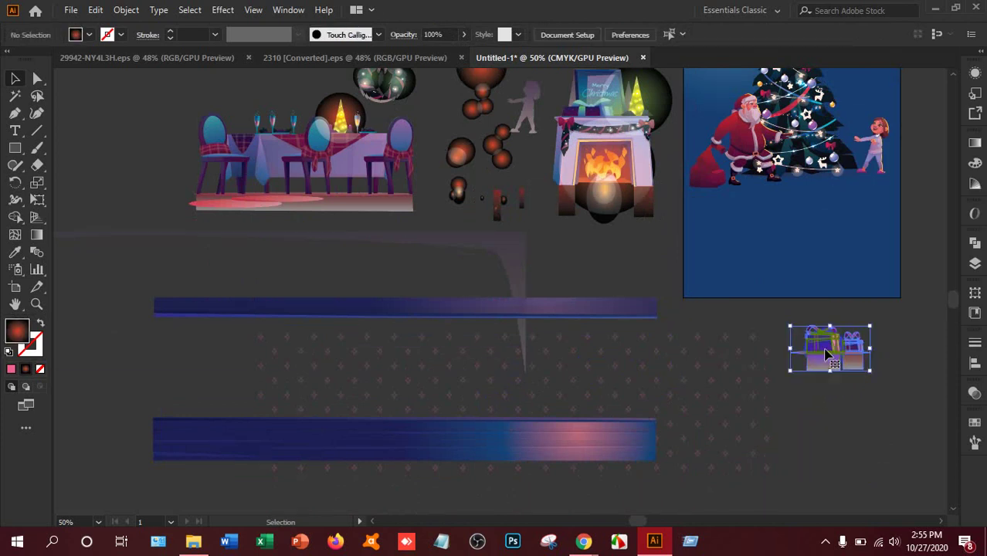
pyautogui.rightClick(826, 351)
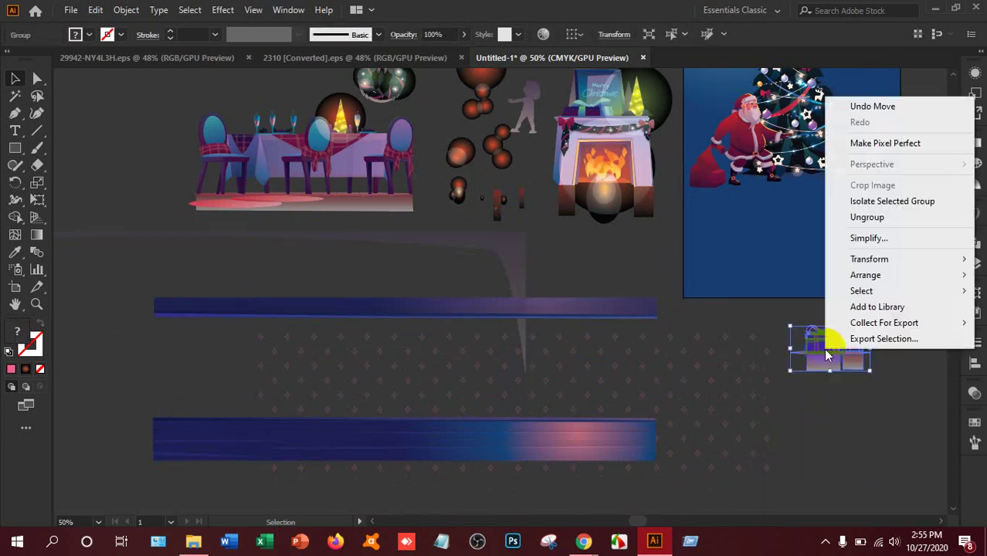
pyautogui.click(873, 245)
pyautogui.moveTo(842, 409); pyautogui.dragTo(856, 371)
pyautogui.hotkey('ctrl', 'shift', 'a')
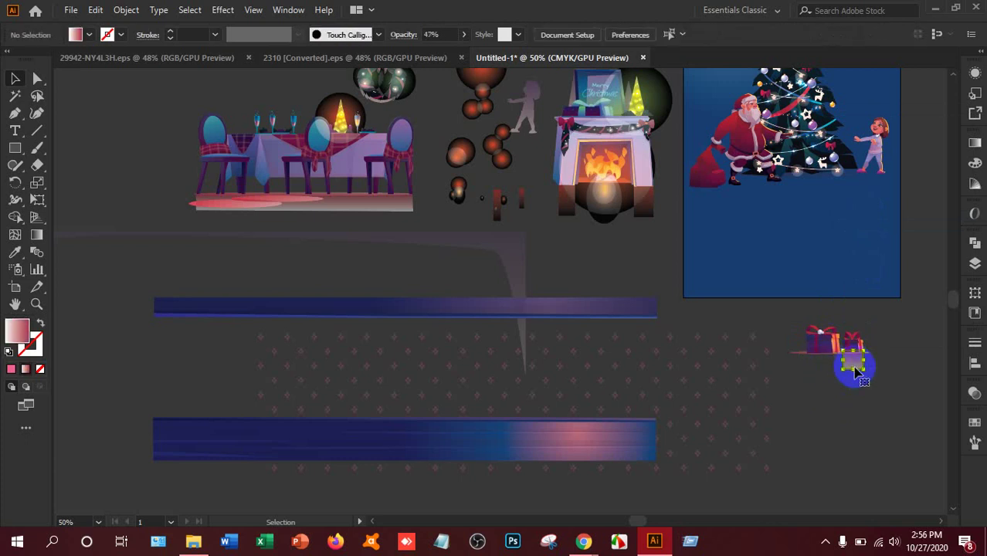
pyautogui.click(841, 400)
pyautogui.hotkey('ctrl', 'shift', 'a')
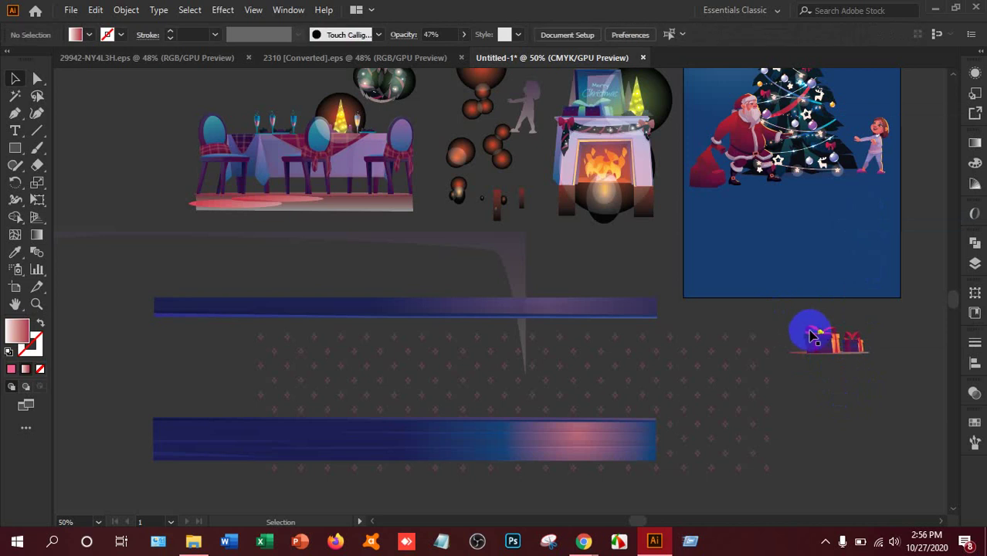
# Step: Move the gift boxes onto the artboard at the tree's foot, between Santa and the girl
pyautogui.moveTo(877, 386); pyautogui.dragTo(827, 183)
pyautogui.click(828, 361)
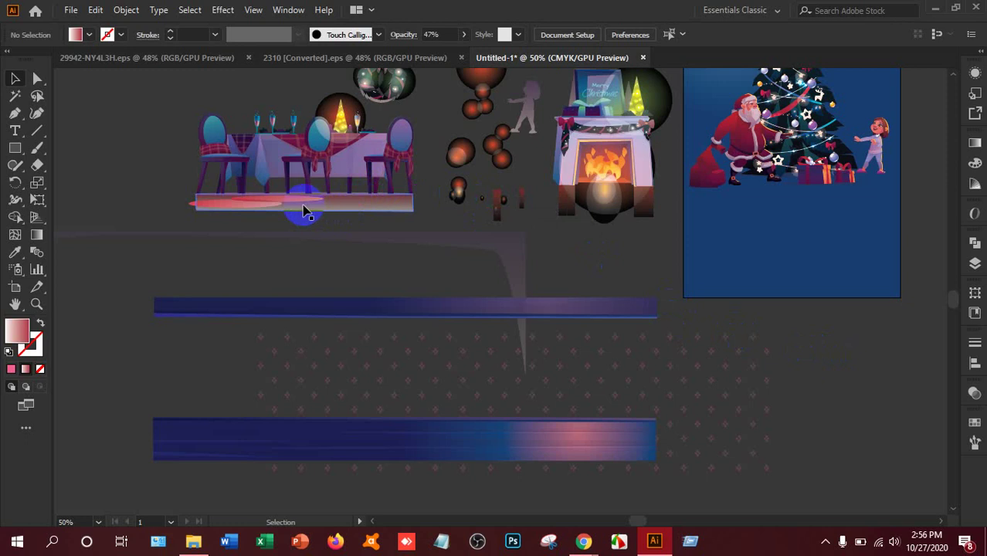
# Step: Pull one narrow pink ellipse from beneath the dining table over to the artboard and delete it
pyautogui.moveTo(302, 200); pyautogui.dragTo(922, 218)
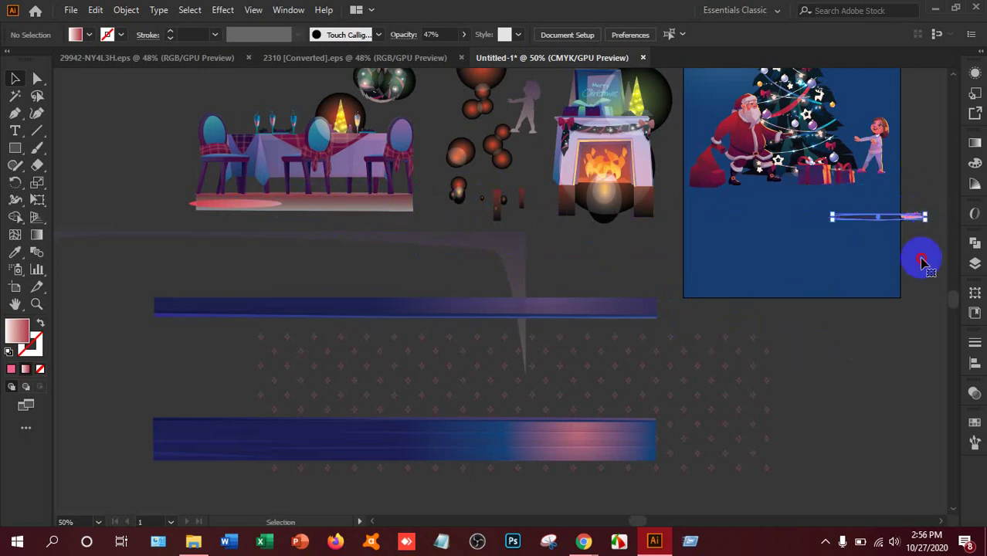
pyautogui.click(914, 218)
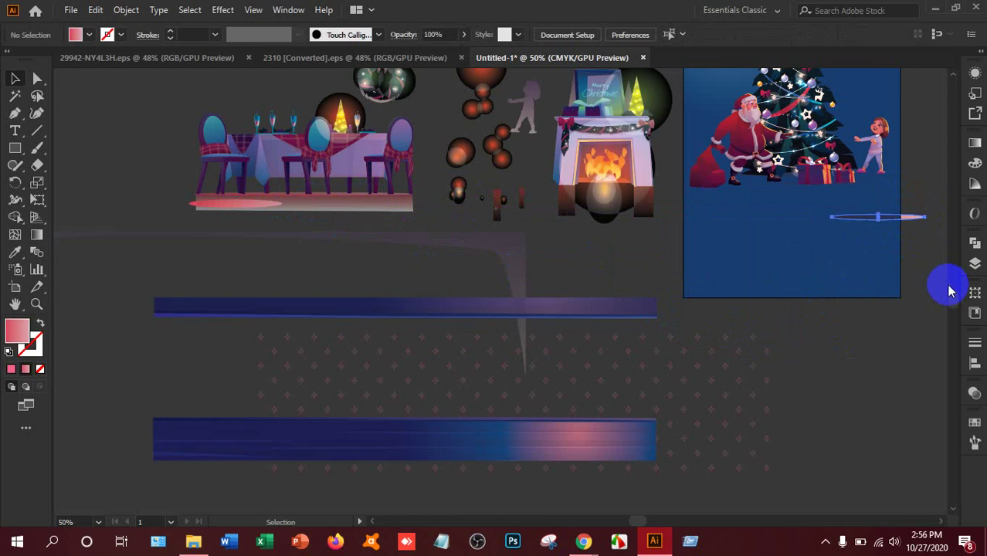
pyautogui.hotkey('ctrl', 'z')
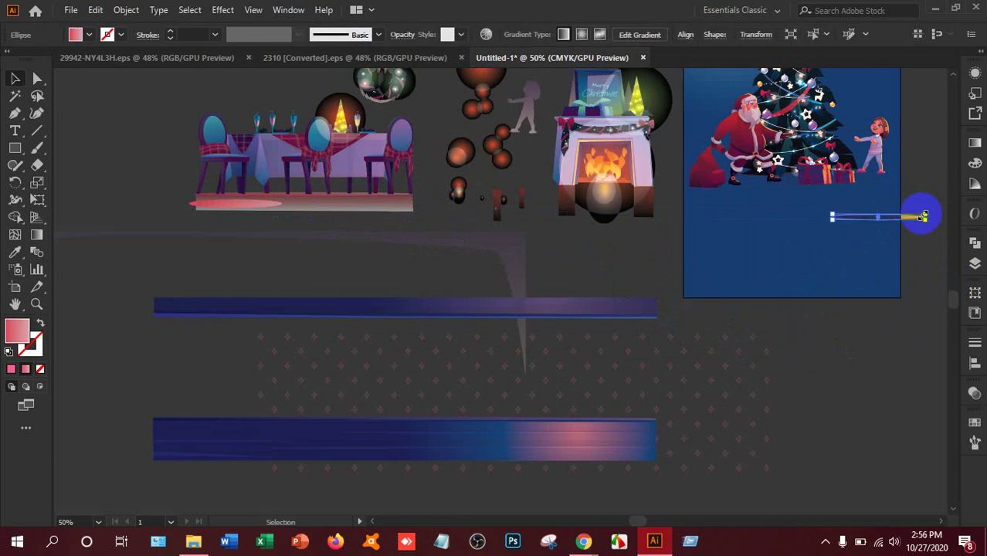
# Step: Check the floor area around Santa and the gifts in 2310 [Converted].eps, and return to the Untitled-1 document
pyautogui.click(370, 59)
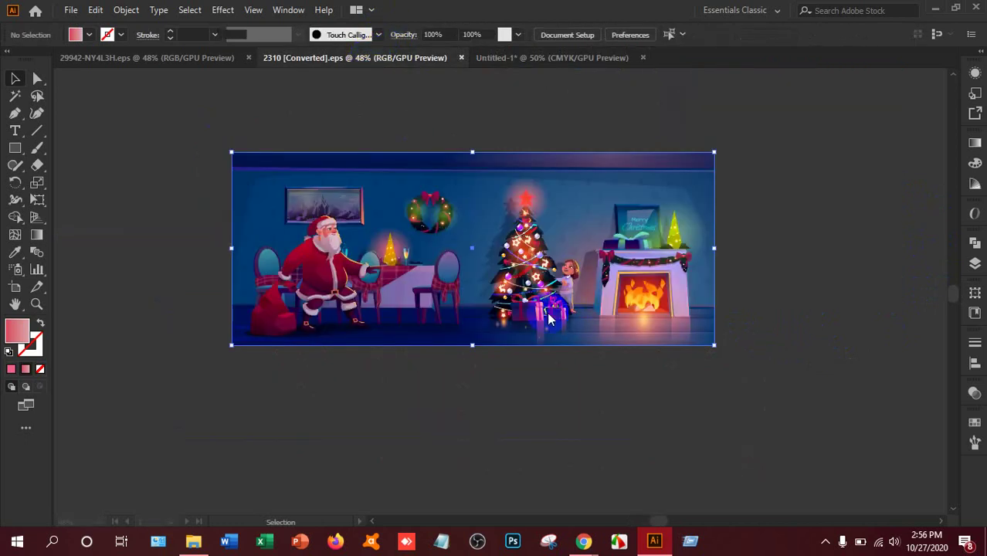
pyautogui.click(377, 319)
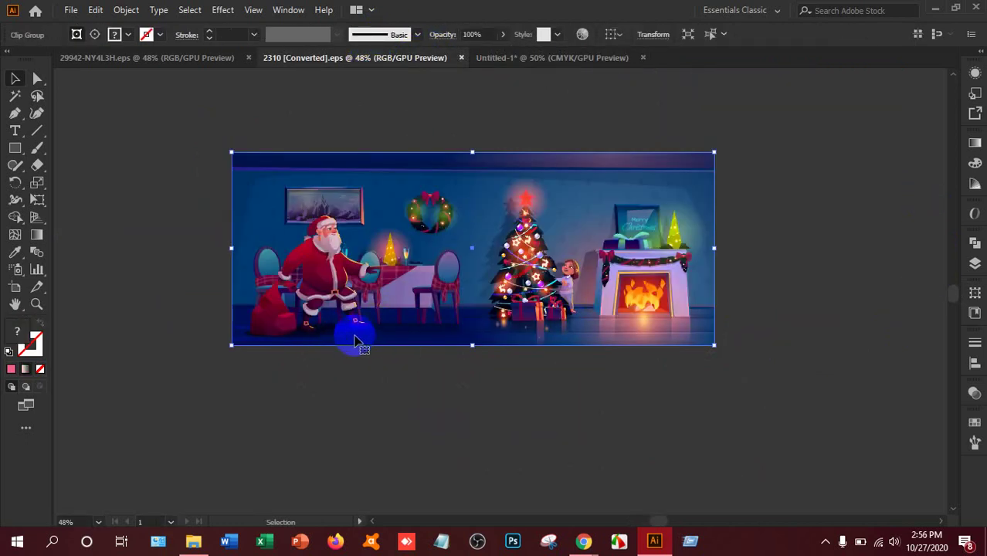
pyautogui.click(550, 58)
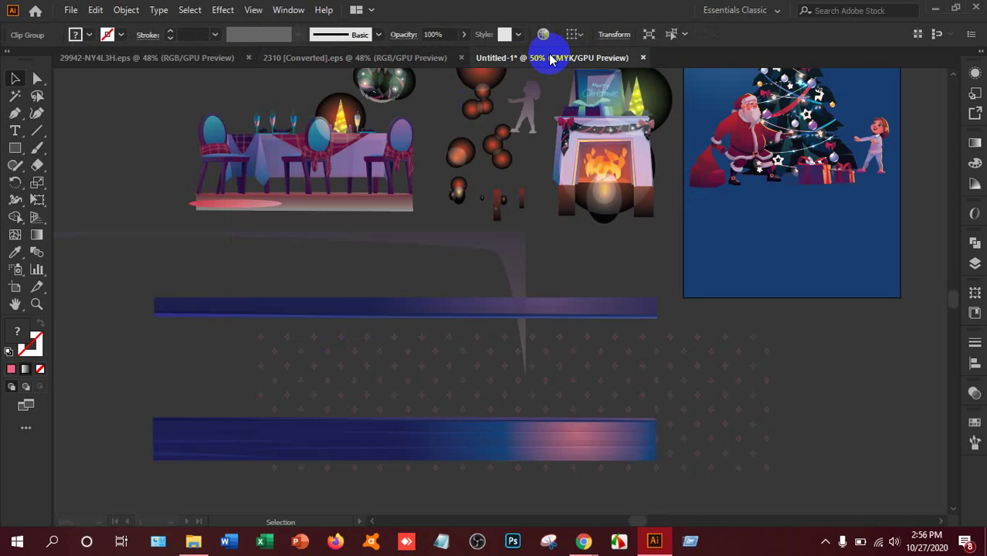
pyautogui.click(517, 267)
# Step: Shift the curved vignette shape to the right and move the glossy floor strip down below the diamond pattern
pyautogui.scroll(1, 464, 231)
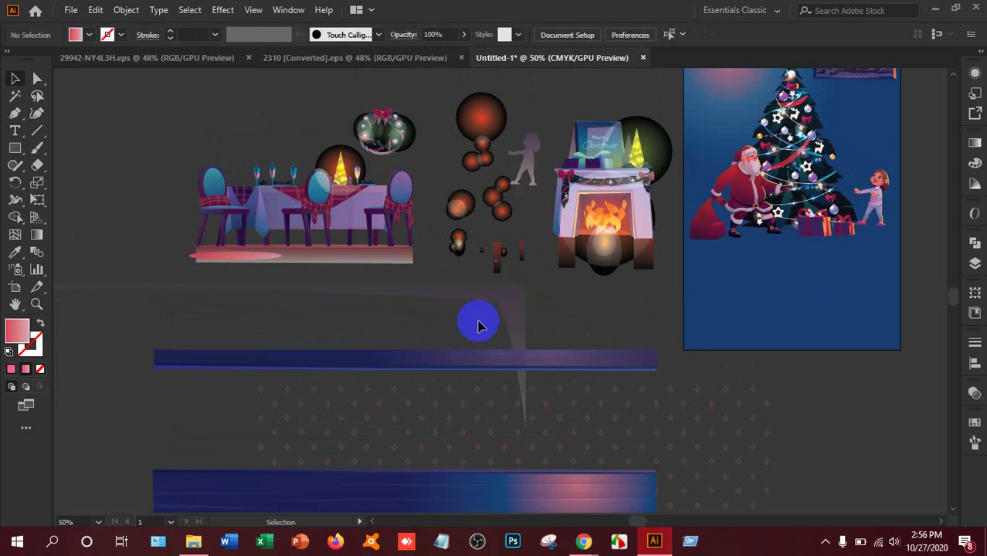
pyautogui.moveTo(538, 341); pyautogui.dragTo(610, 310)
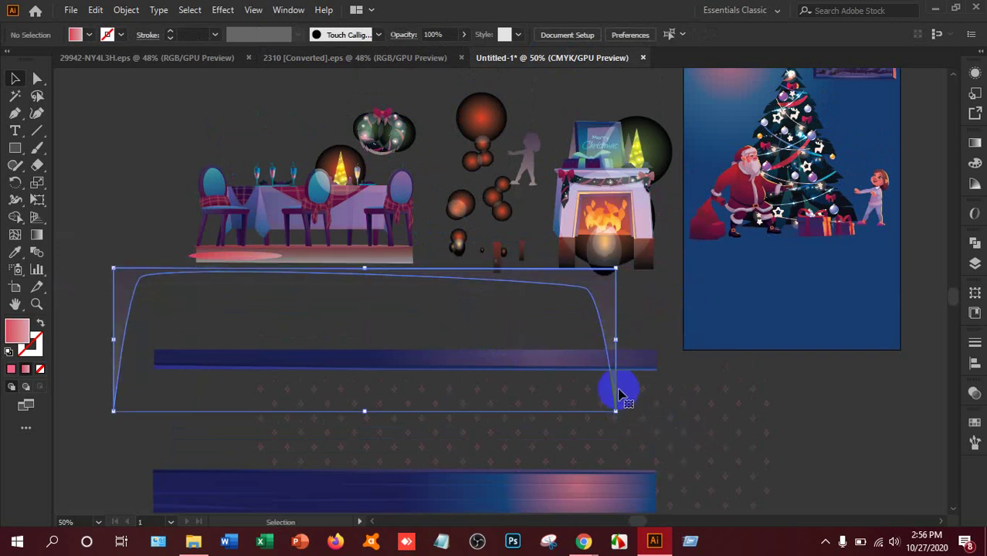
pyautogui.scroll(-5, 694, 384)
pyautogui.scroll(1, 703, 382)
pyautogui.moveTo(610, 248); pyautogui.dragTo(627, 408)
pyautogui.scroll(1, 816, 337)
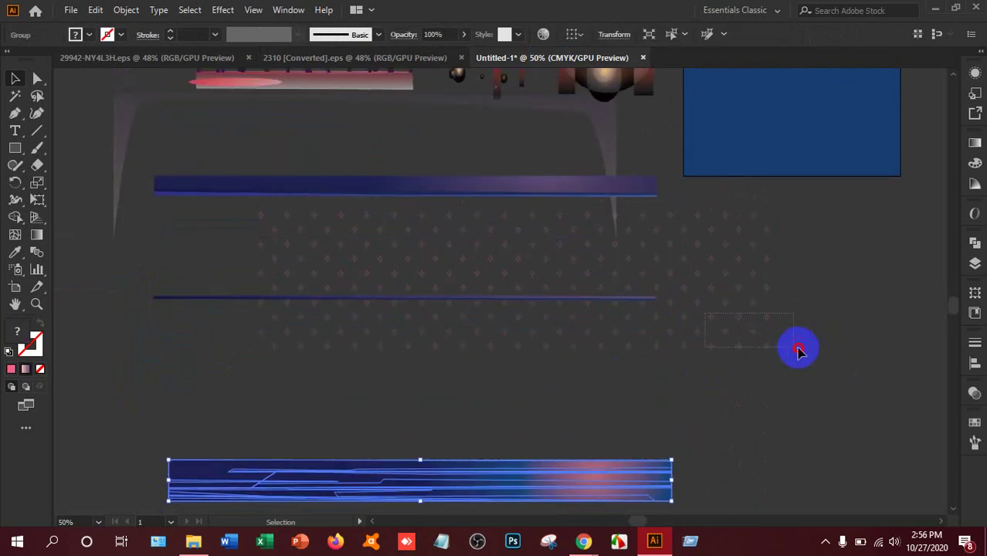
# Step: Scale up the faint pink diamond pattern group proportionally from its lower-right corner
pyautogui.click(752, 293)
pyautogui.moveTo(725, 293); pyautogui.dragTo(832, 345)
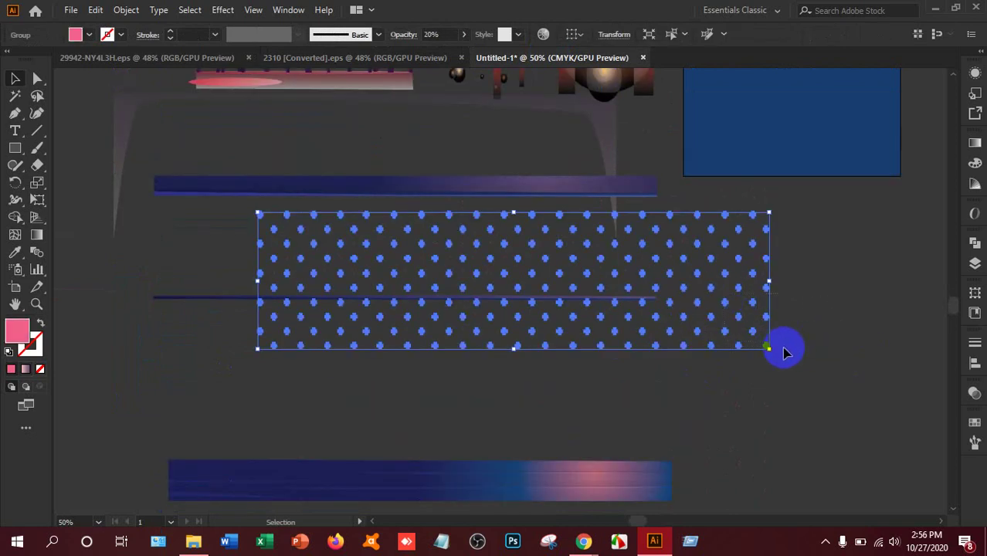
pyautogui.moveTo(770, 350); pyautogui.dragTo(944, 396)
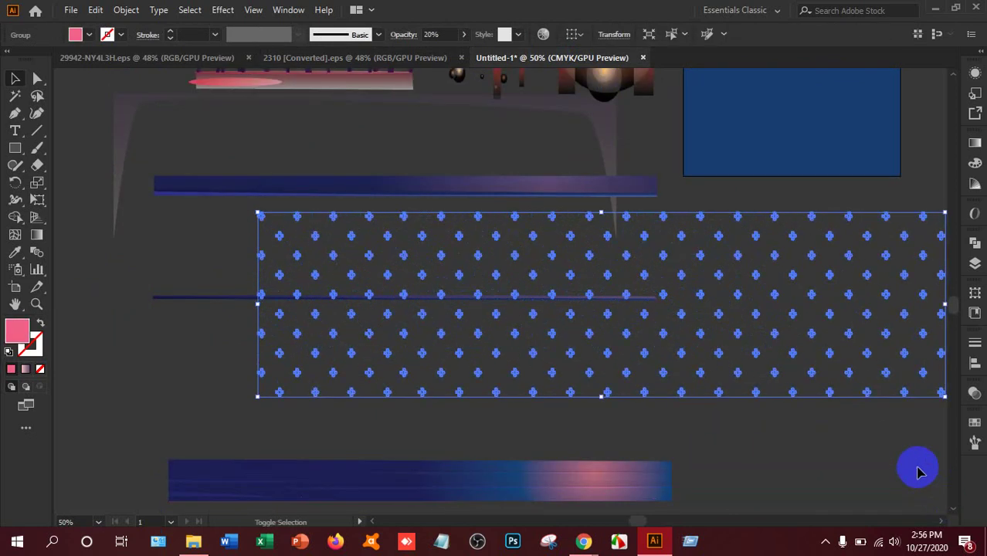
pyautogui.moveTo(796, 116); pyautogui.dragTo(796, 116)
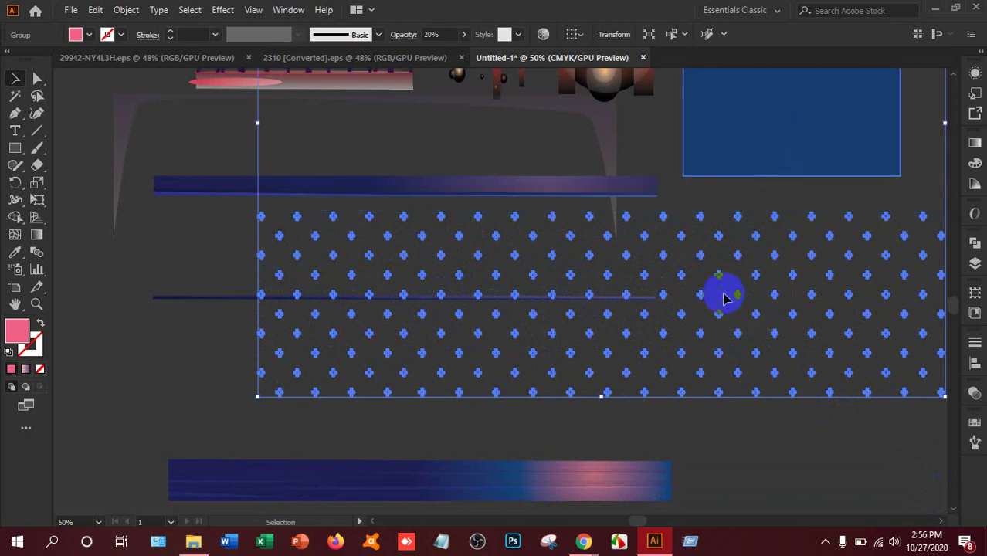
pyautogui.click(742, 345)
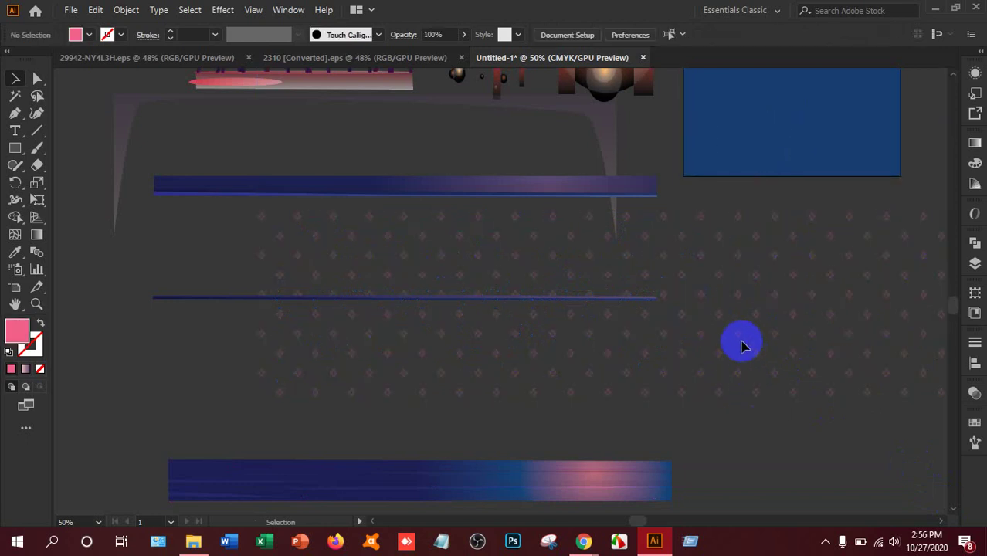
# Step: Move the enlarged diamond pattern up so it spans the tree and Santa area of the artboard
pyautogui.click(741, 345)
pyautogui.moveTo(742, 340); pyautogui.dragTo(755, 136)
pyautogui.scroll(2, 750, 402)
pyautogui.scroll(3, 804, 483)
pyautogui.scroll(2, 803, 483)
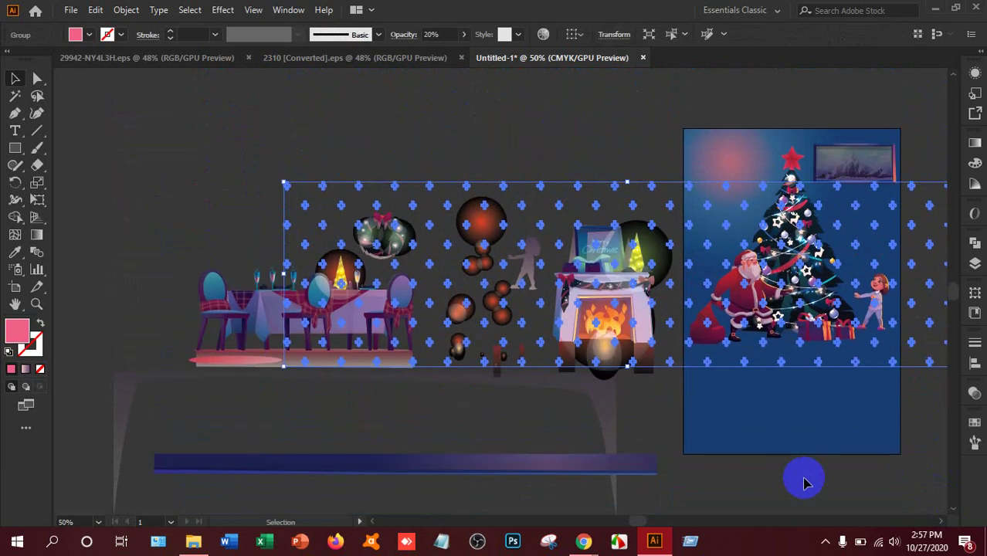
pyautogui.hotkey('ctrl', 'h')
pyautogui.click(806, 483)
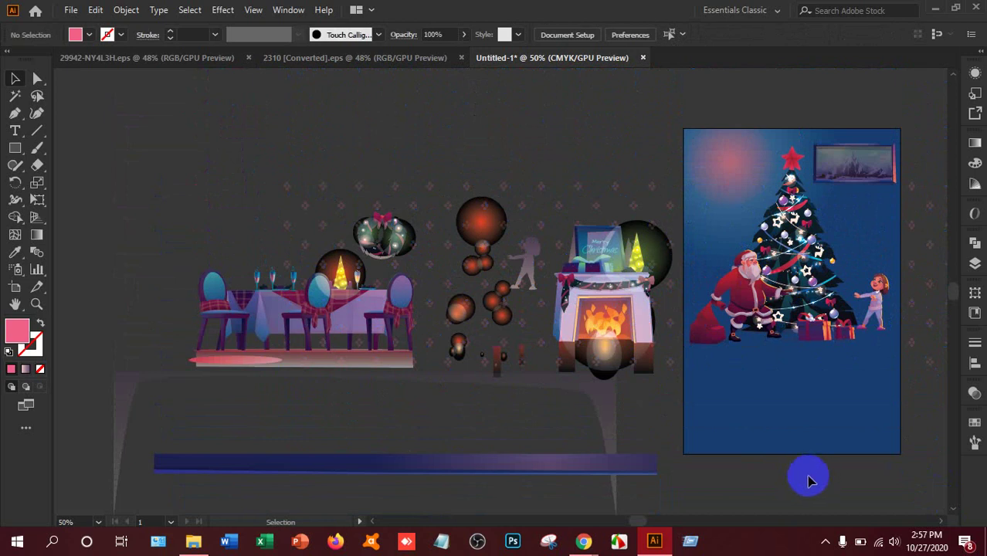
# Step: Nudge the diamond pattern farther up and slightly left so it covers the artboard's upper wall, and deselect it
pyautogui.click(931, 365)
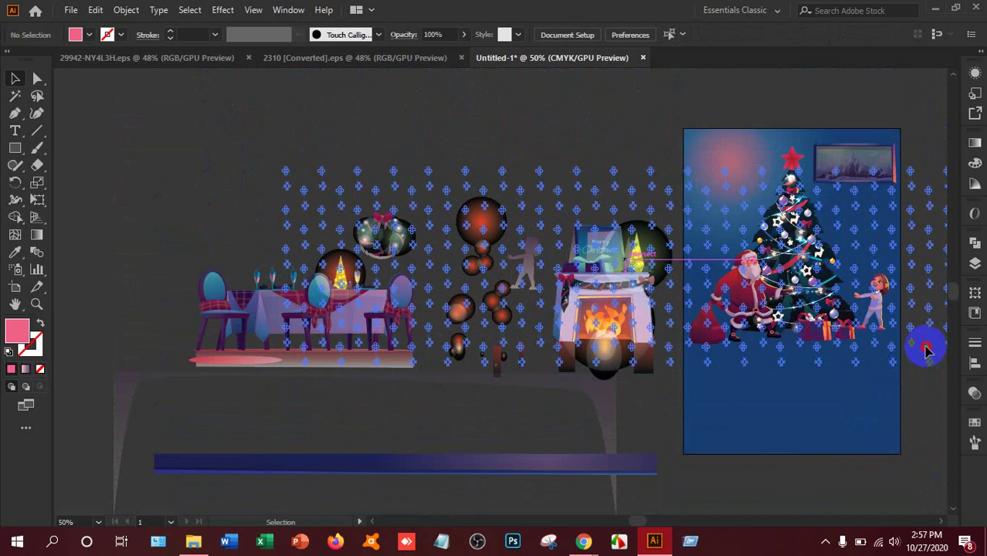
pyautogui.moveTo(928, 352); pyautogui.dragTo(900, 356)
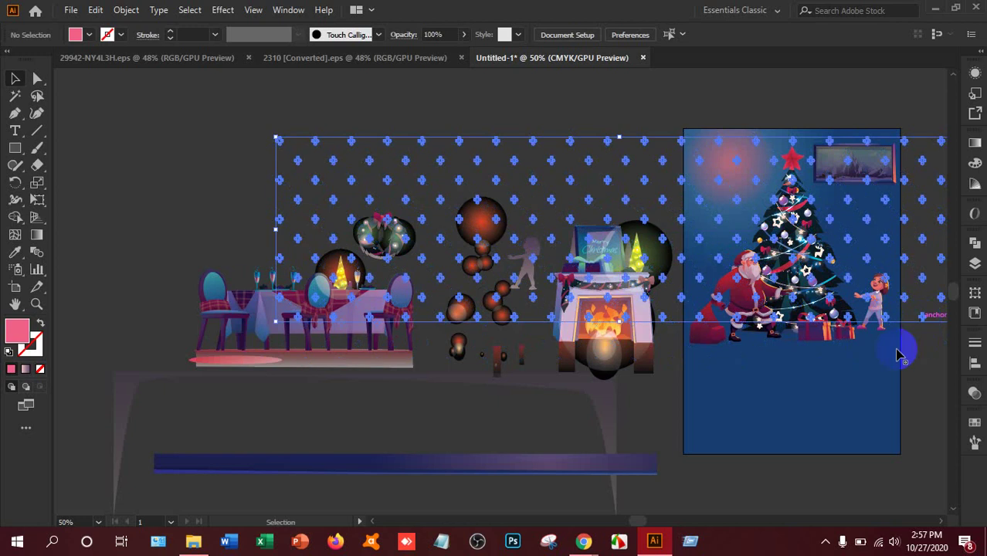
pyautogui.scroll(-4, 588, 411)
pyautogui.scroll(2, 608, 401)
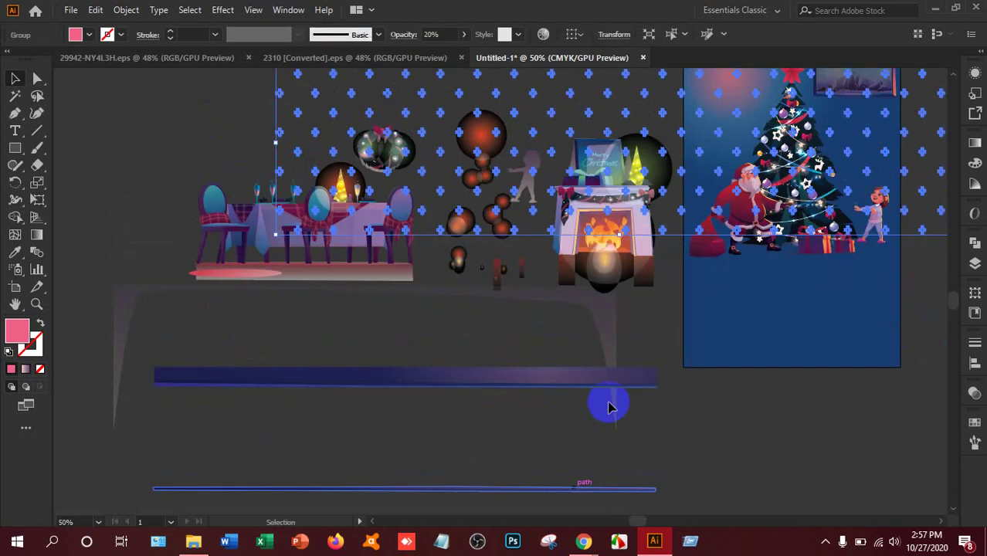
pyautogui.click(774, 446)
pyautogui.scroll(2, 775, 440)
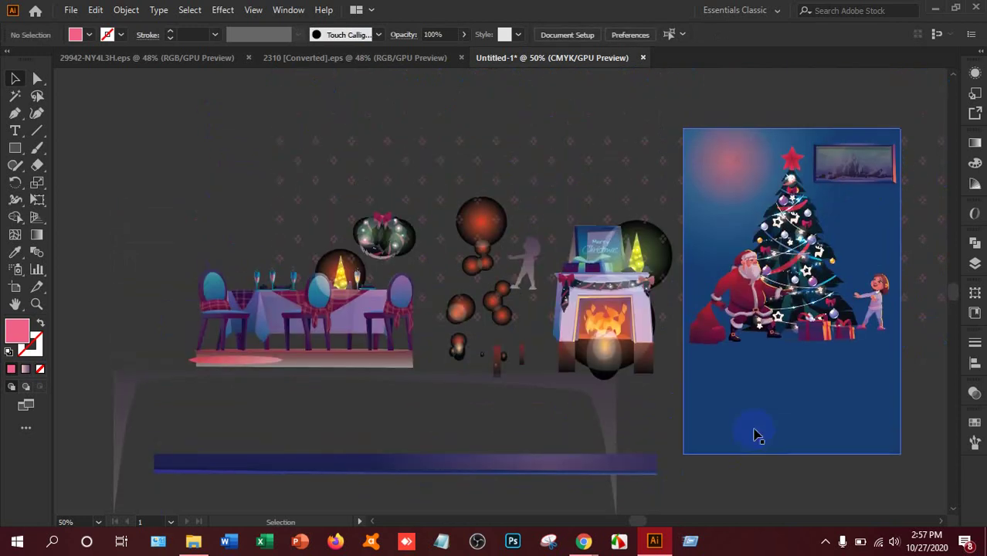
pyautogui.click(591, 167)
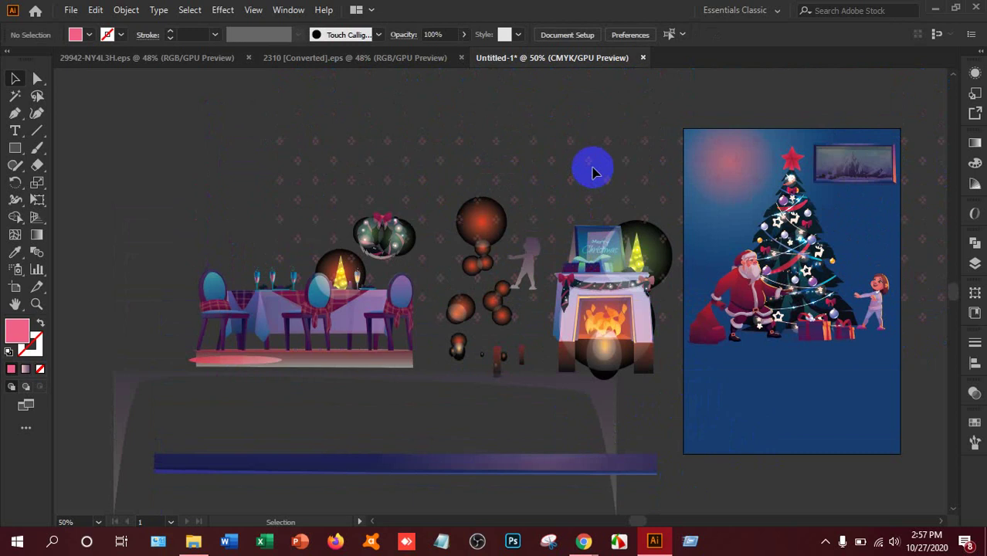
# Step: Delete the leftover diamond pattern, the red glow circles with the child's silhouette, and the fireplace group beside the artboard
pyautogui.press('Delete')
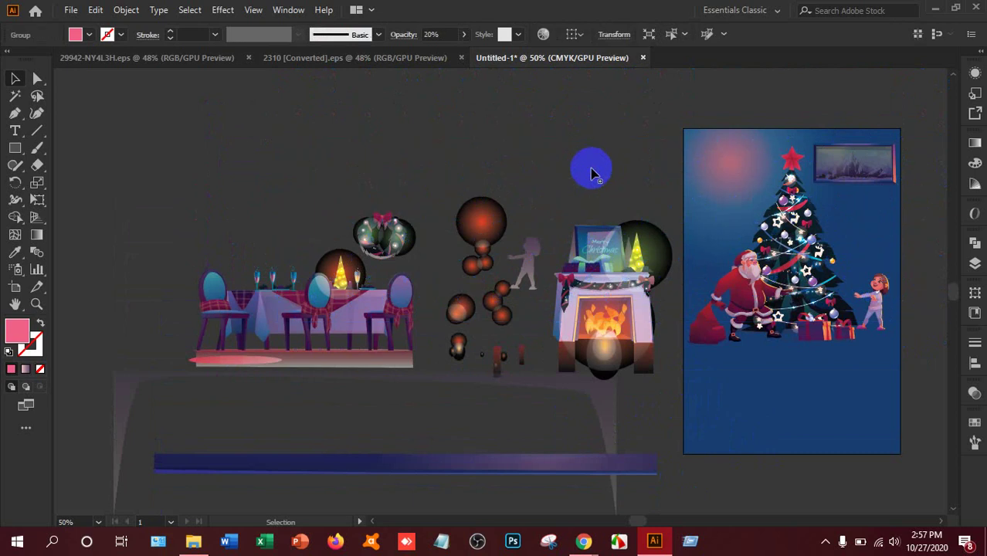
pyautogui.click(532, 359)
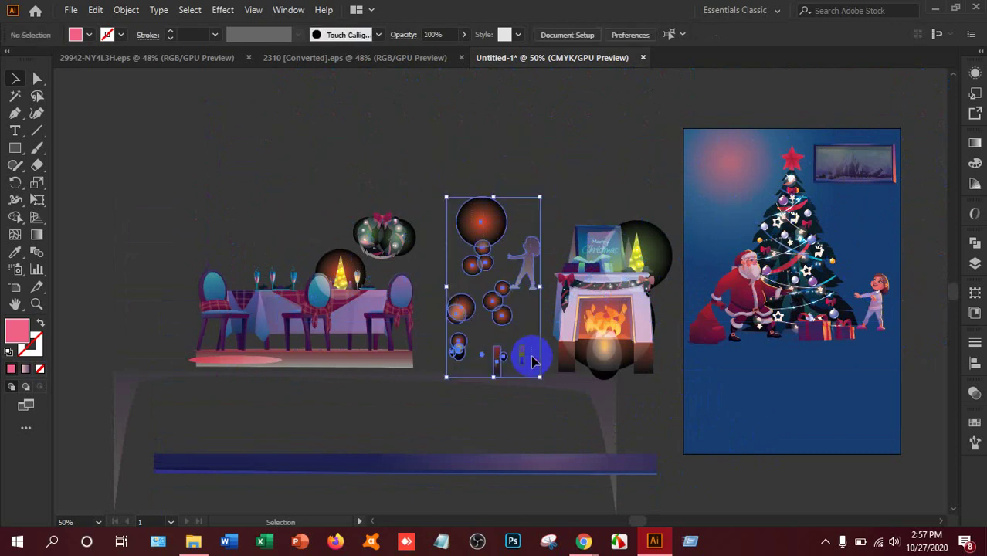
pyautogui.press('Delete')
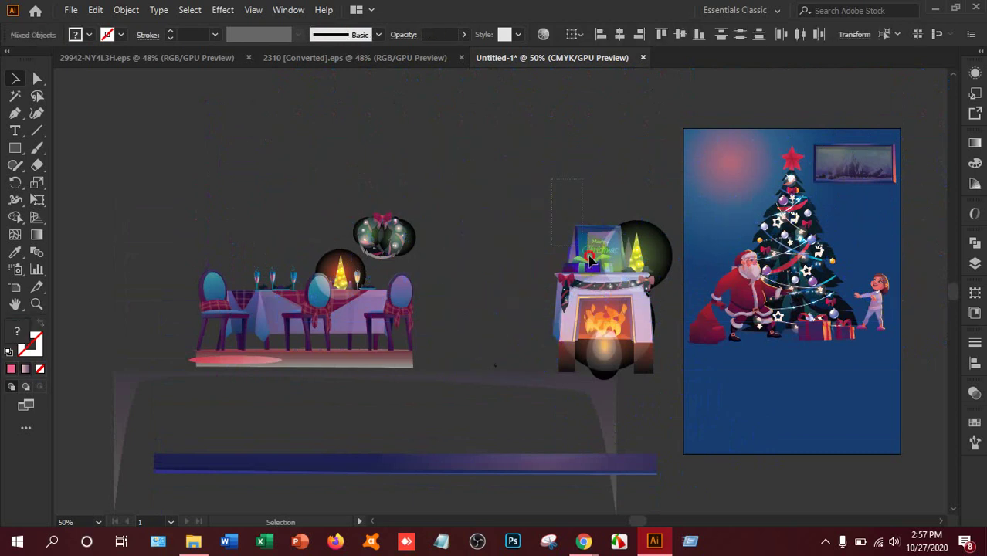
pyautogui.click(651, 349)
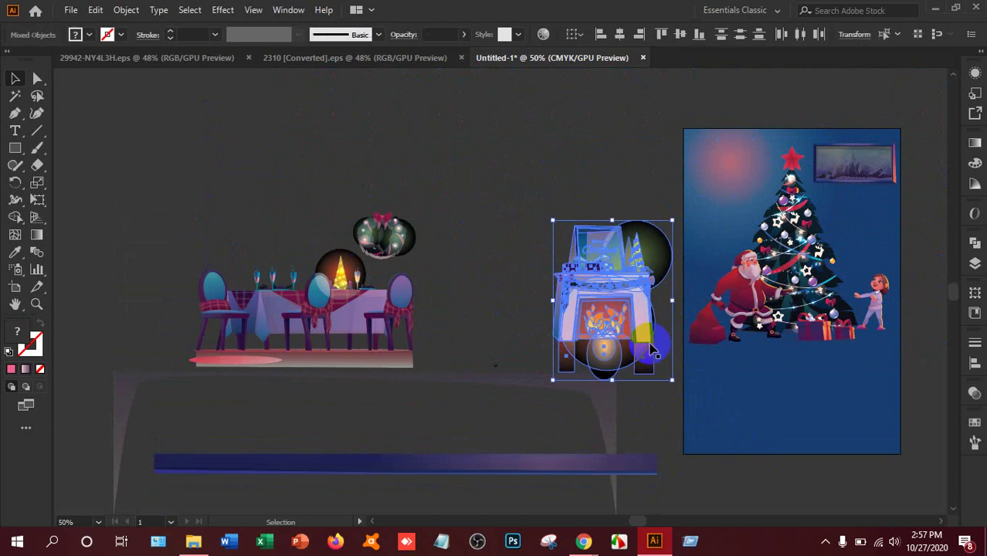
pyautogui.press('Delete')
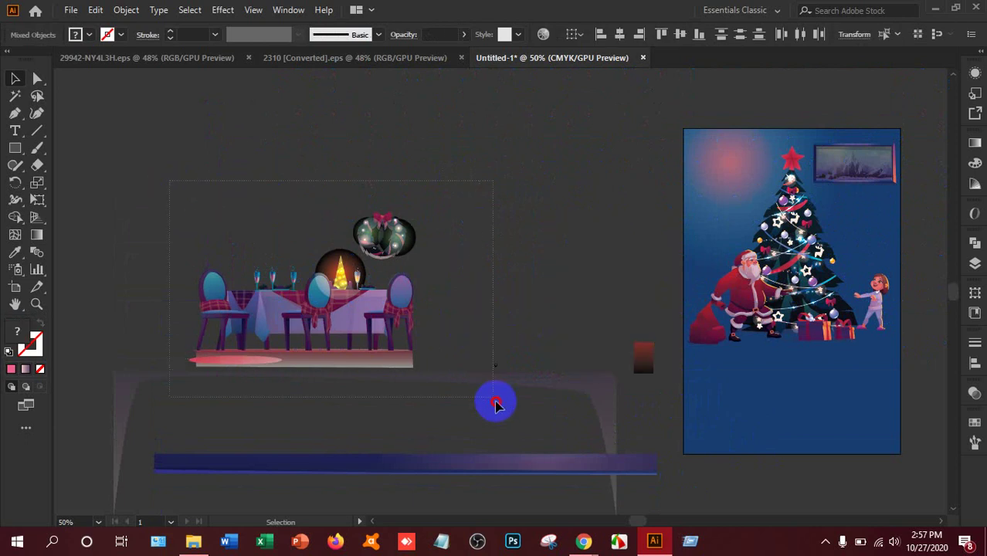
# Step: Delete the remaining dining set, wreath, curved vignette and floor strips outside the artboard
pyautogui.click(587, 497)
pyautogui.scroll(-3, 662, 498)
pyautogui.hotkey('ctrl', 'a')
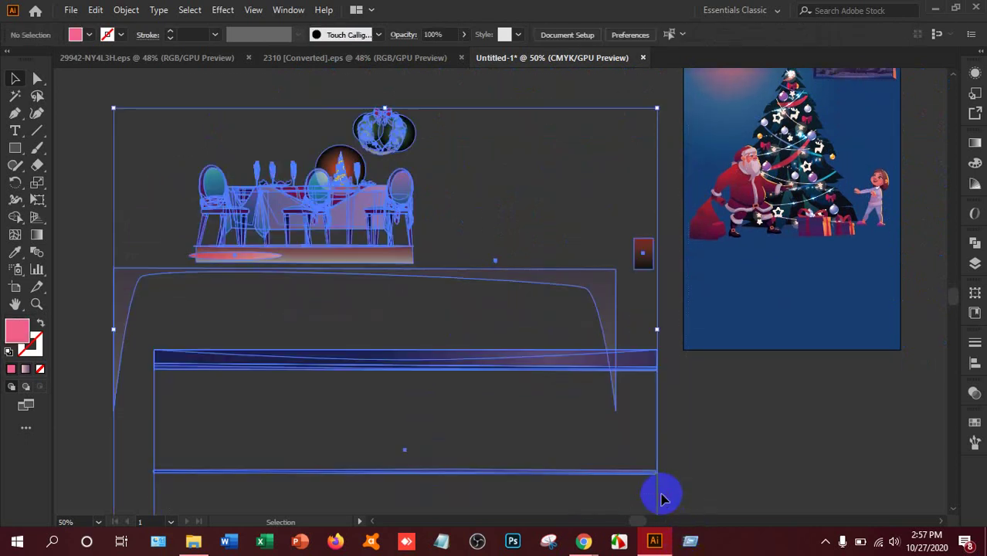
pyautogui.press('Delete')
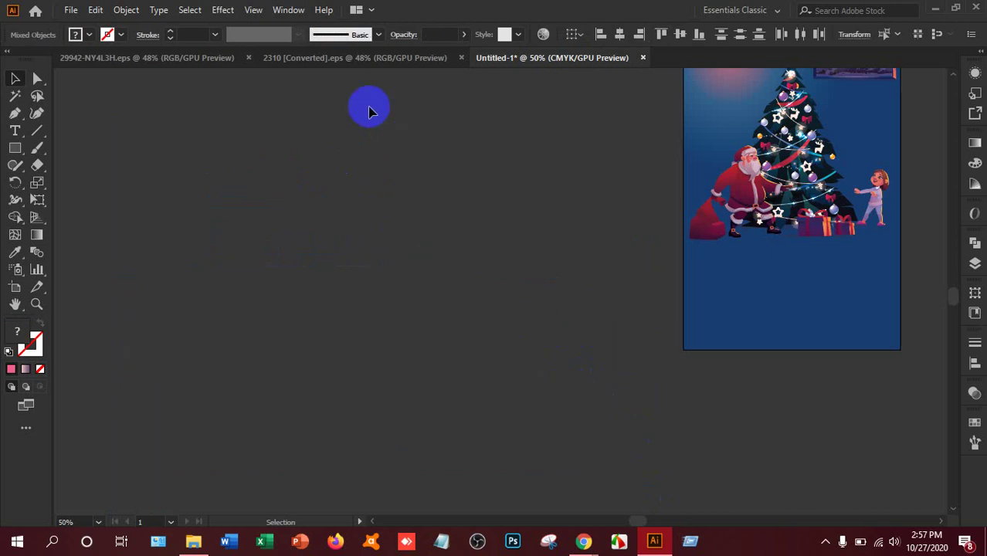
# Step: Copy the full Christmas room scene from 2310 [Converted].eps into Untitled-1, left of the artboard, and release its clipping mask
pyautogui.click(313, 59)
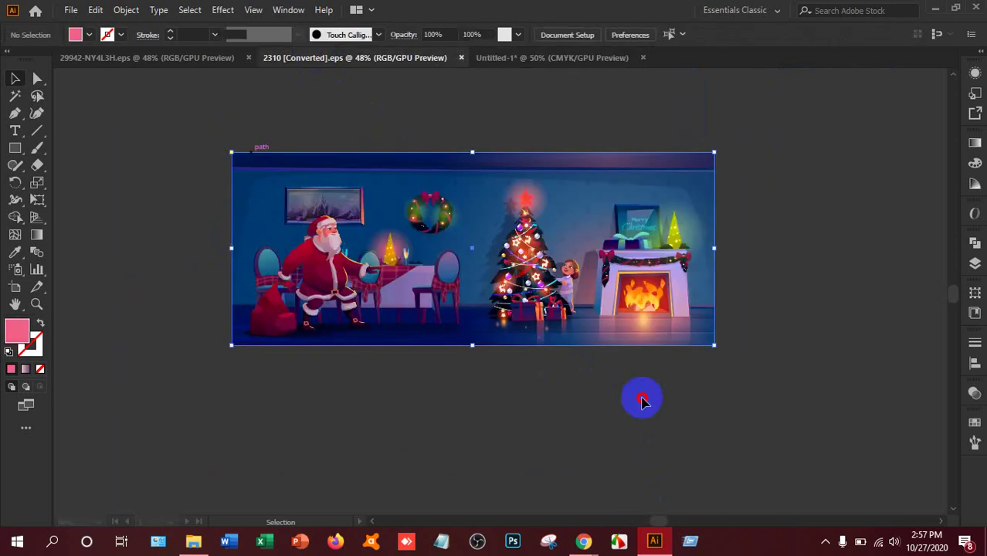
pyautogui.moveTo(473, 282); pyautogui.dragTo(414, 132)
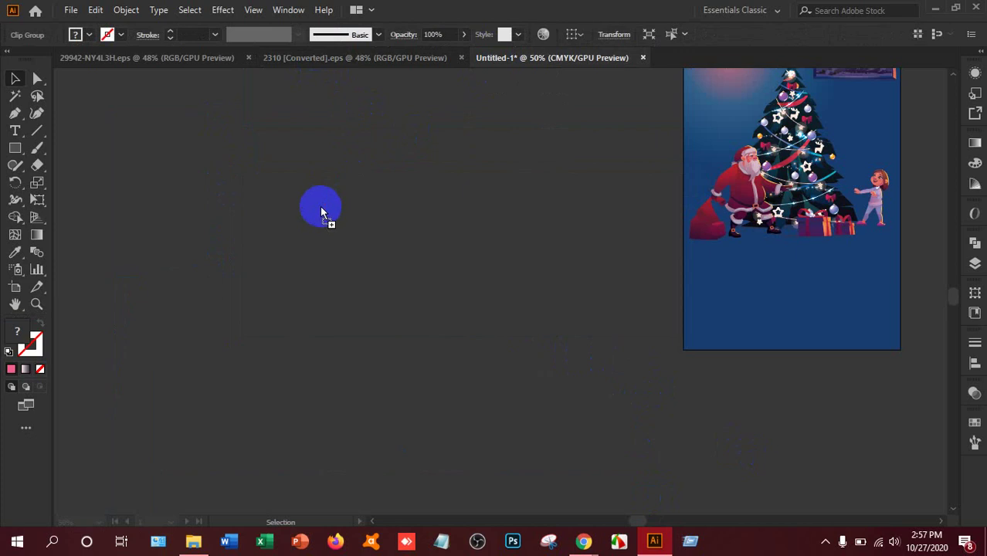
pyautogui.moveTo(407, 240); pyautogui.dragTo(520, 263)
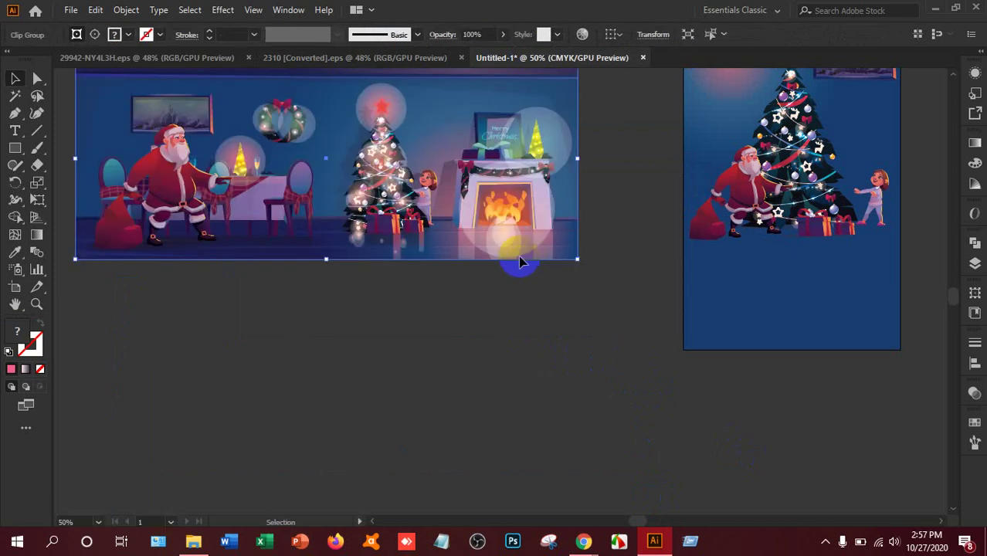
pyautogui.rightClick(369, 185)
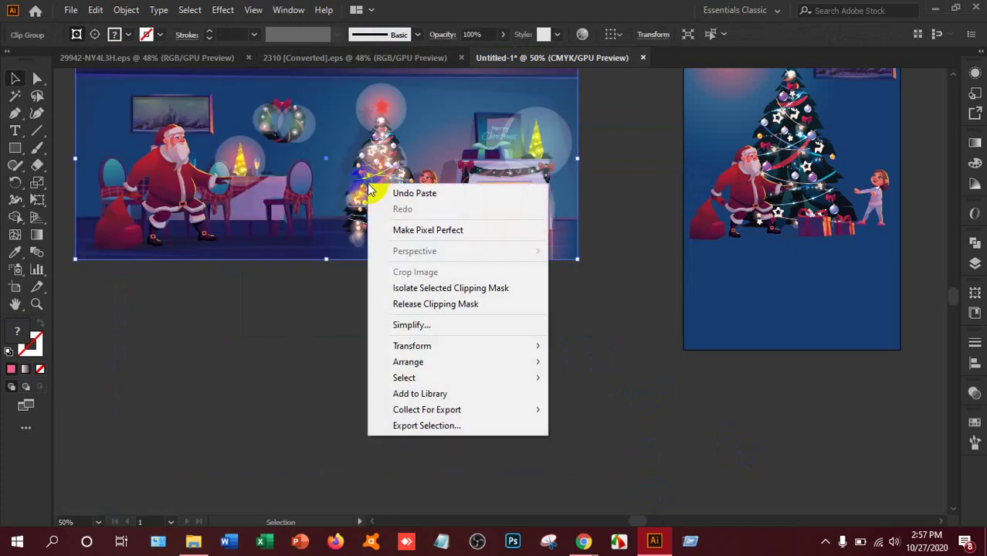
pyautogui.click(433, 303)
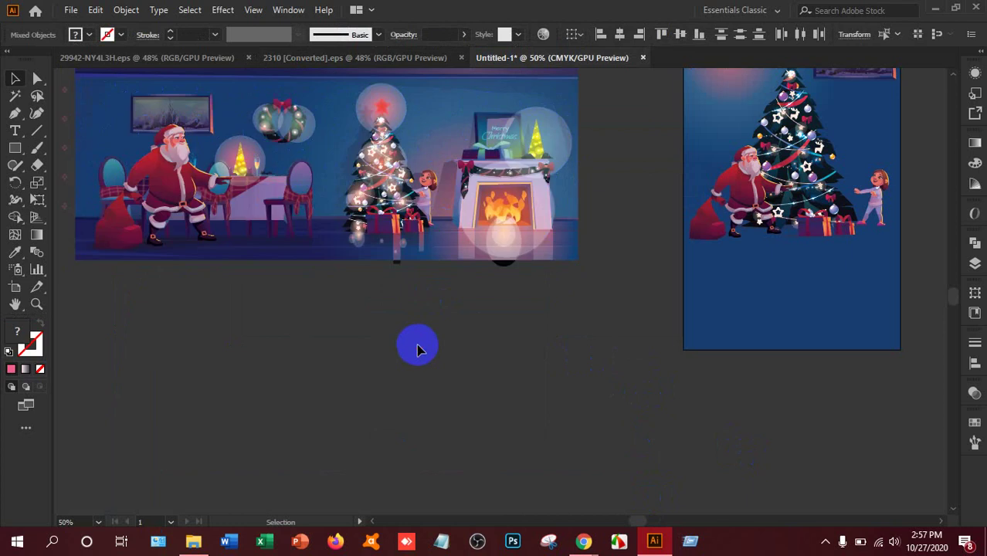
pyautogui.click(290, 312)
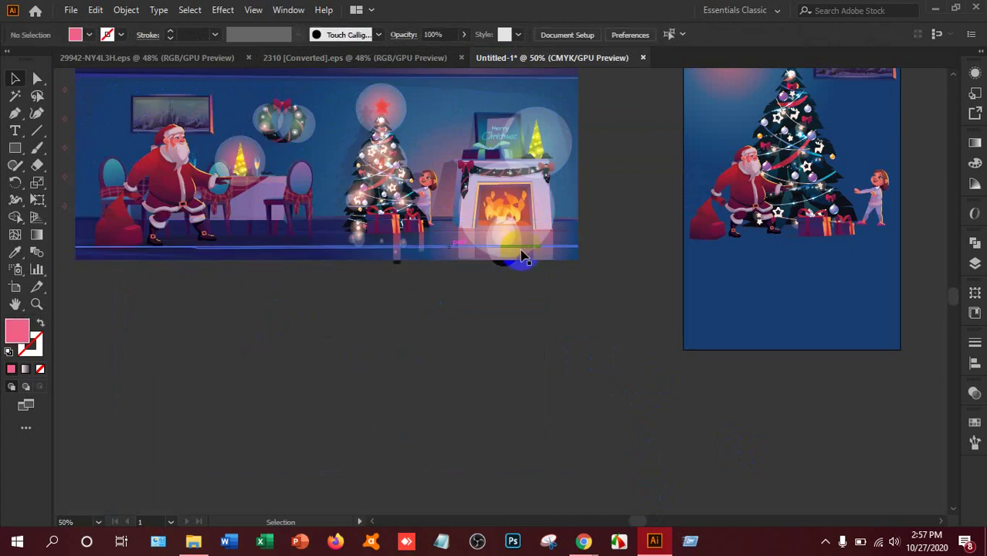
# Step: Pull the wooden floor and diamond pattern down out of the pasted scene, and delete the pattern from above the floor
pyautogui.click(570, 278)
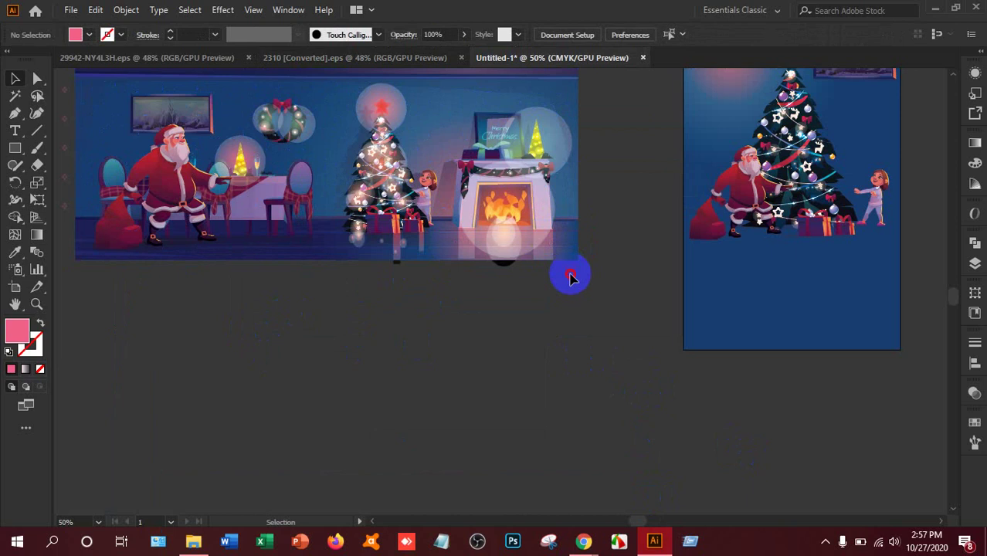
pyautogui.moveTo(564, 230); pyautogui.dragTo(583, 455)
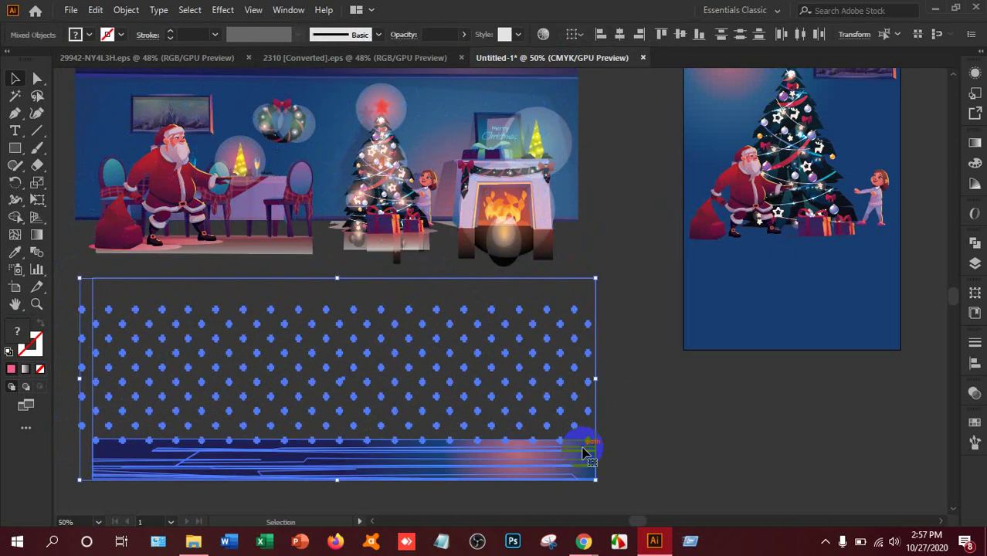
pyautogui.click(628, 401)
pyautogui.moveTo(609, 302); pyautogui.dragTo(552, 400)
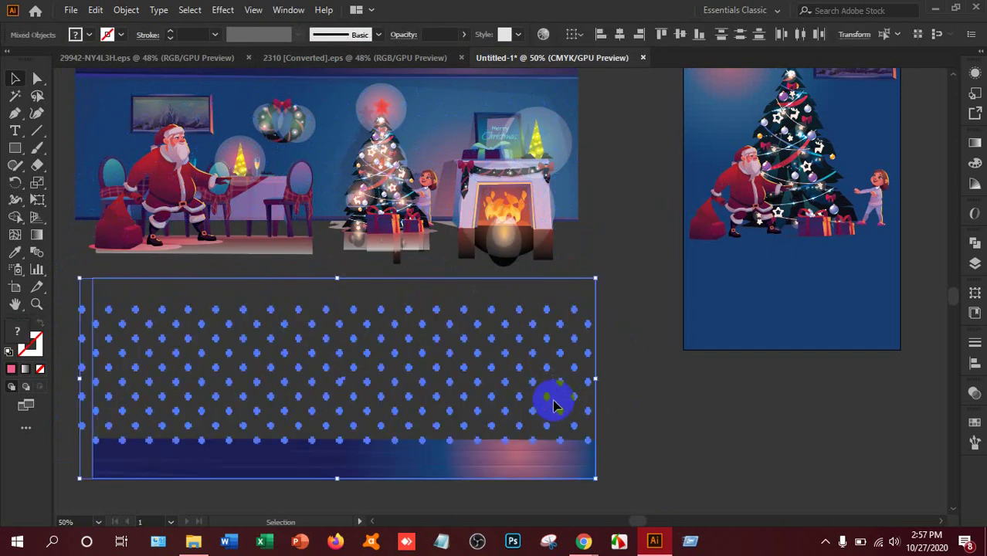
pyautogui.press('Delete')
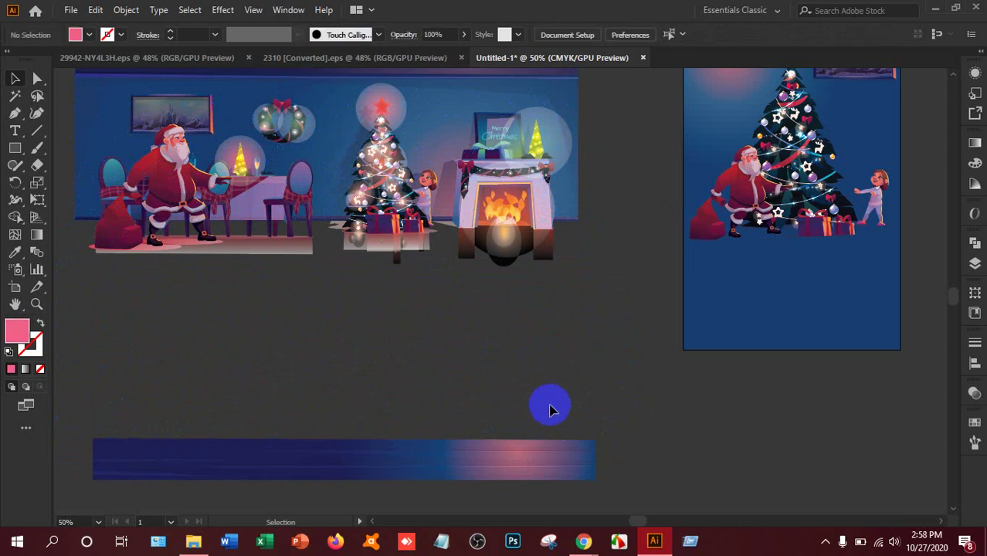
# Step: Move the wooden floor group onto the artboard, aligning its left end with the artboard's left edge at the characters' feet
pyautogui.click(280, 475)
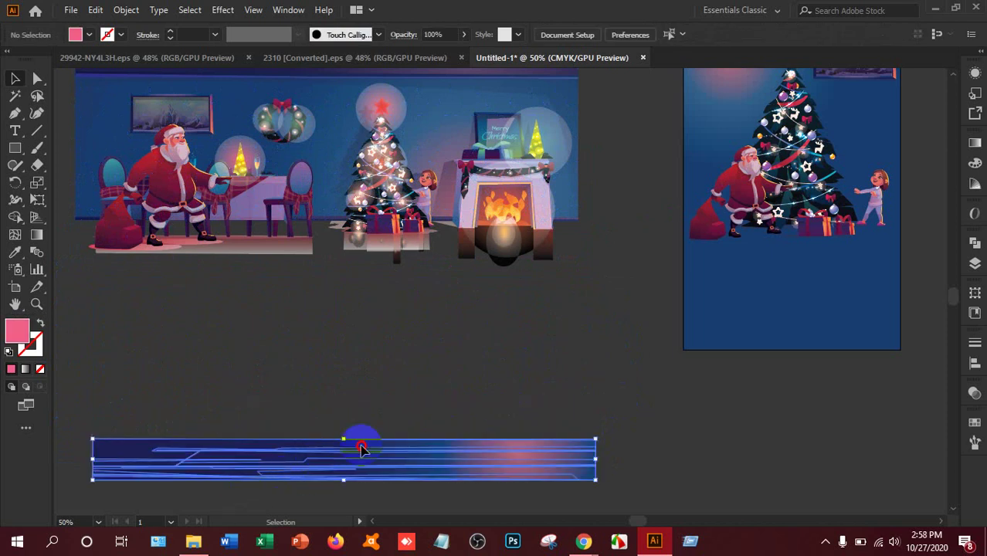
pyautogui.moveTo(726, 391); pyautogui.dragTo(908, 233)
pyautogui.click(808, 405)
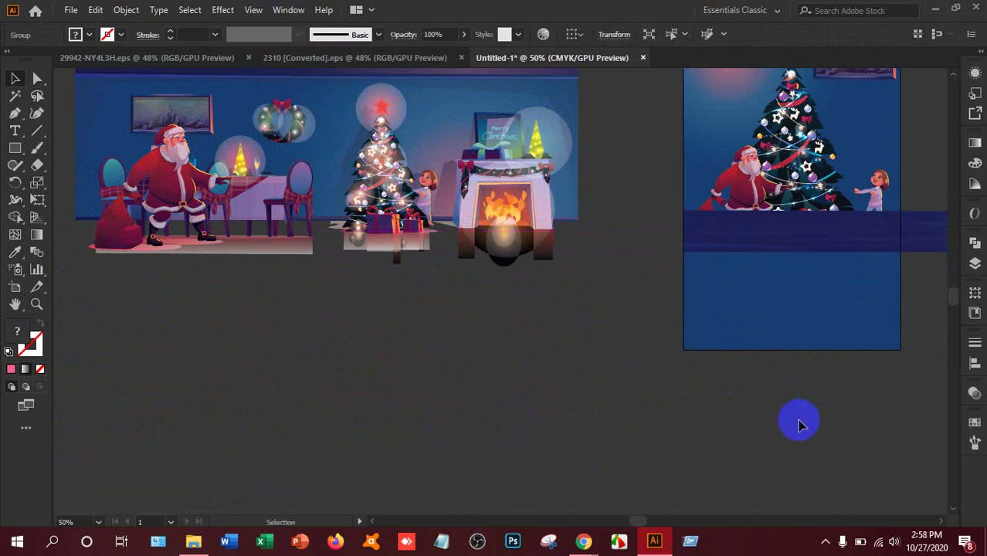
# Step: Send the wooden floor backward until it lies behind Santa, the gifts, the tree and the girl, and deselect it
pyautogui.click(922, 220)
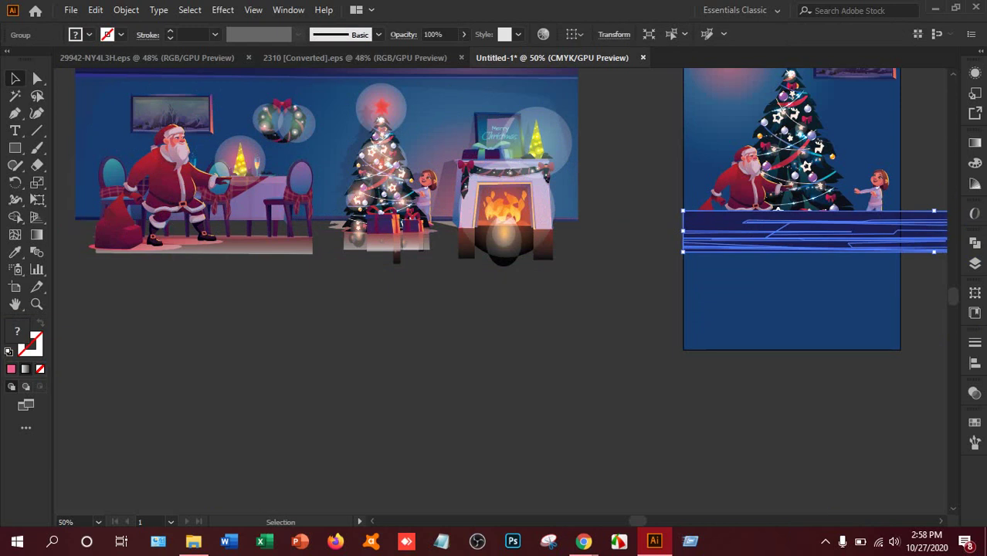
pyautogui.hotkey('ctrl', '[')
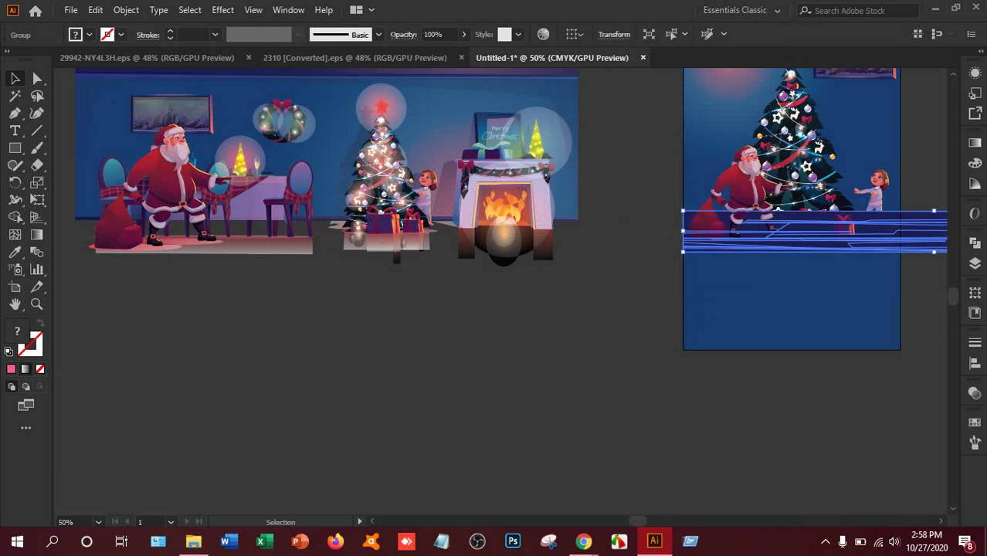
pyautogui.hotkey('ctrl', '[')
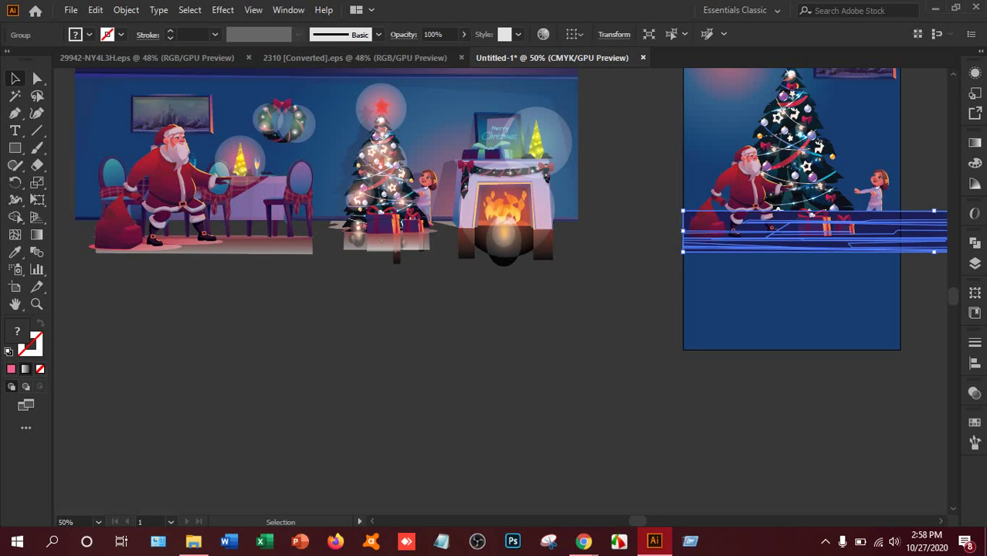
pyautogui.hotkey('ctrl', '[')
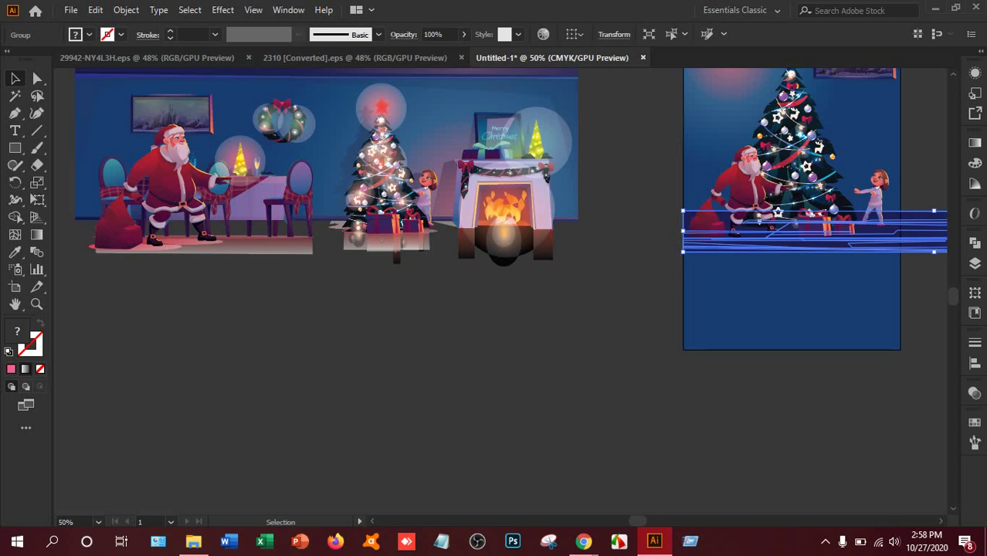
pyautogui.click(620, 369)
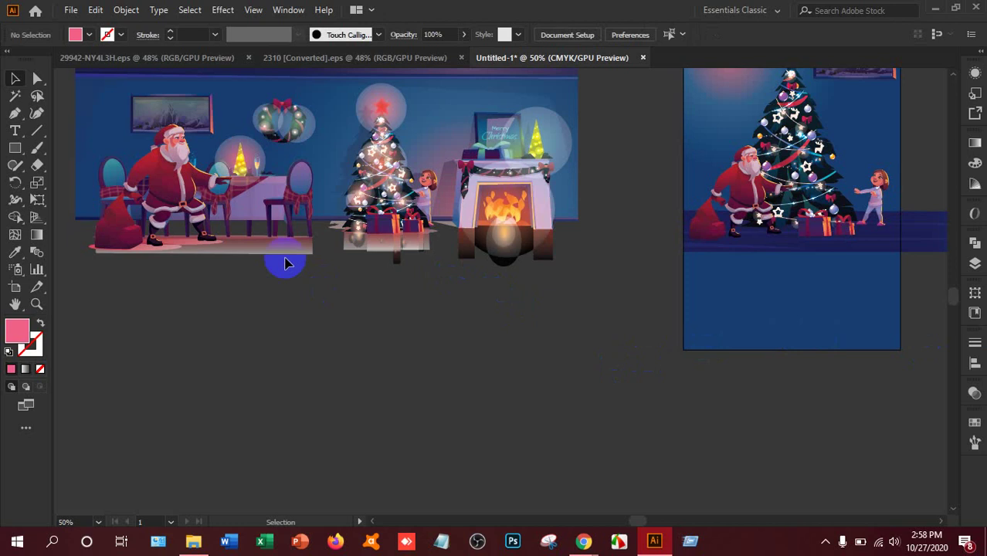
# Step: Restore the dining set group to its original place in the pasted scene and ungroup it
pyautogui.moveTo(277, 257); pyautogui.dragTo(324, 311)
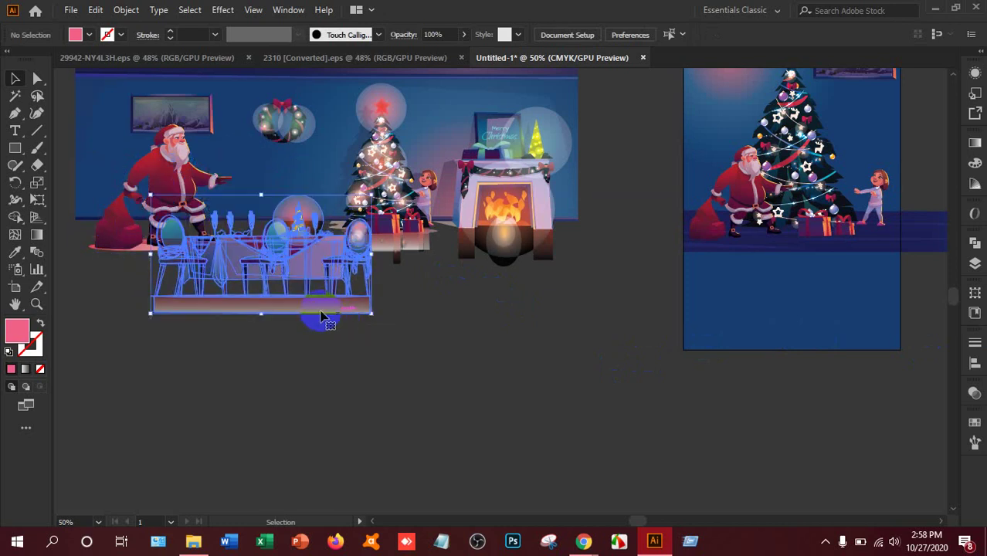
pyautogui.hotkey('ctrl', 'z')
pyautogui.rightClick(282, 219)
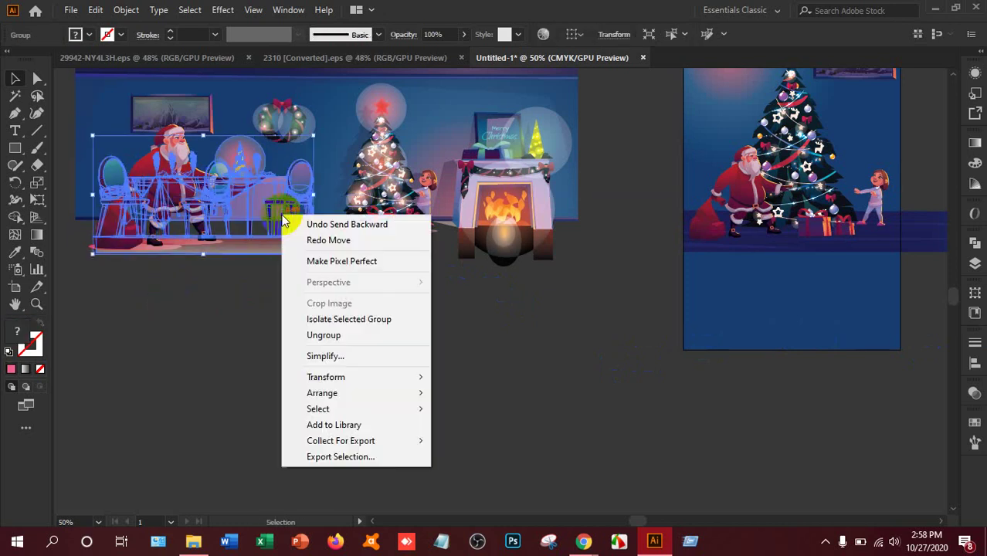
pyautogui.click(324, 336)
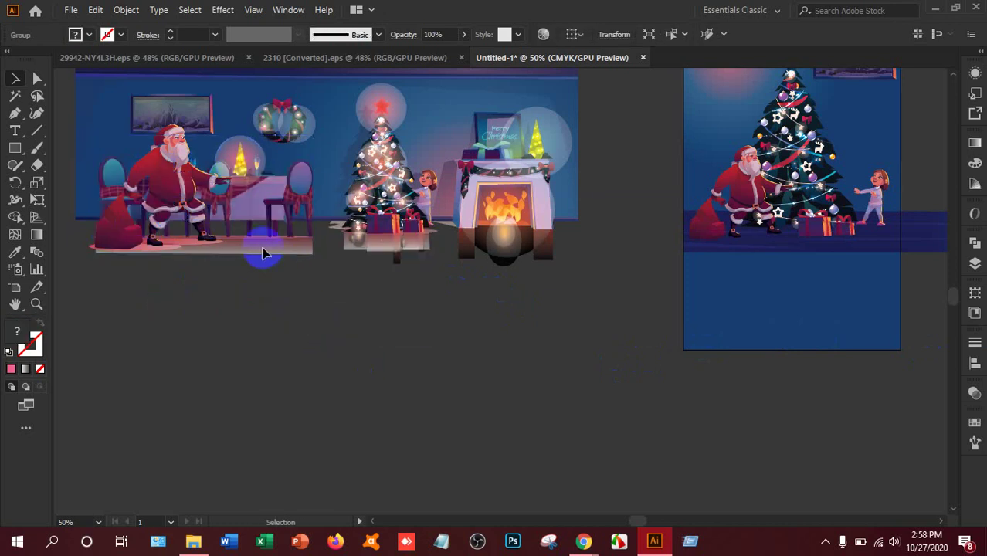
# Step: Try to pull the translucent red gradient strip beneath the dining set down below the scene
pyautogui.moveTo(264, 249); pyautogui.dragTo(329, 340)
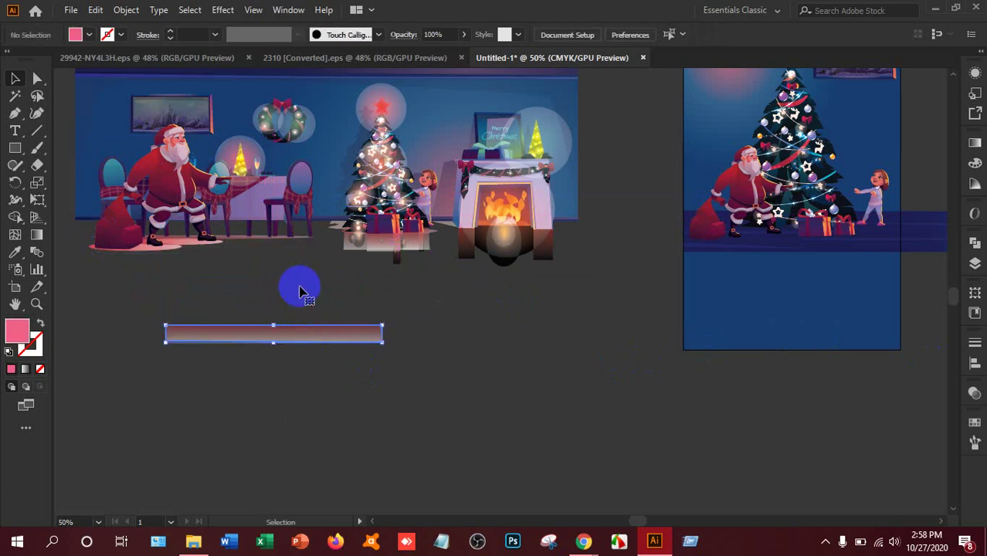
pyautogui.hotkey('ctrl', 'z')
pyautogui.hotkey('ctrl', 'z')
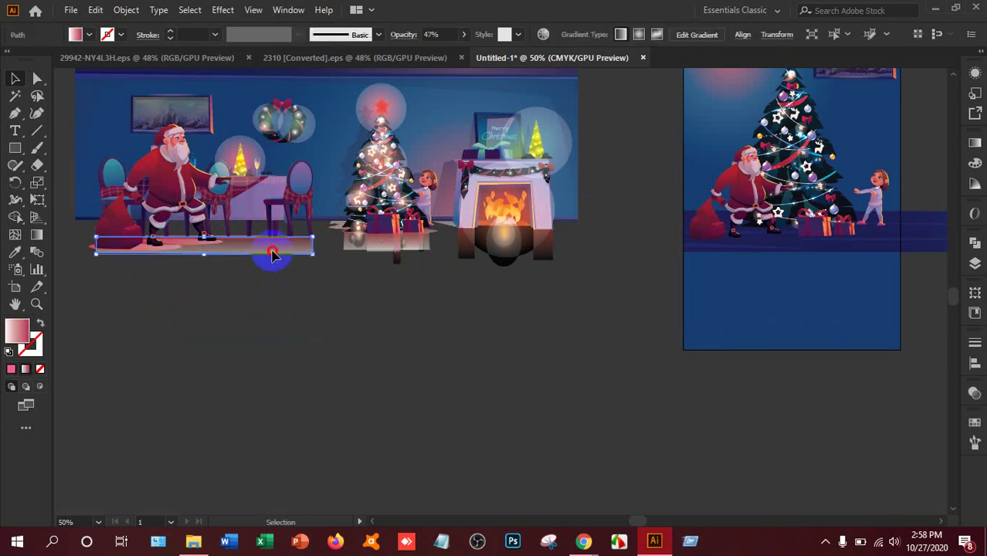
pyautogui.moveTo(271, 253); pyautogui.dragTo(374, 364)
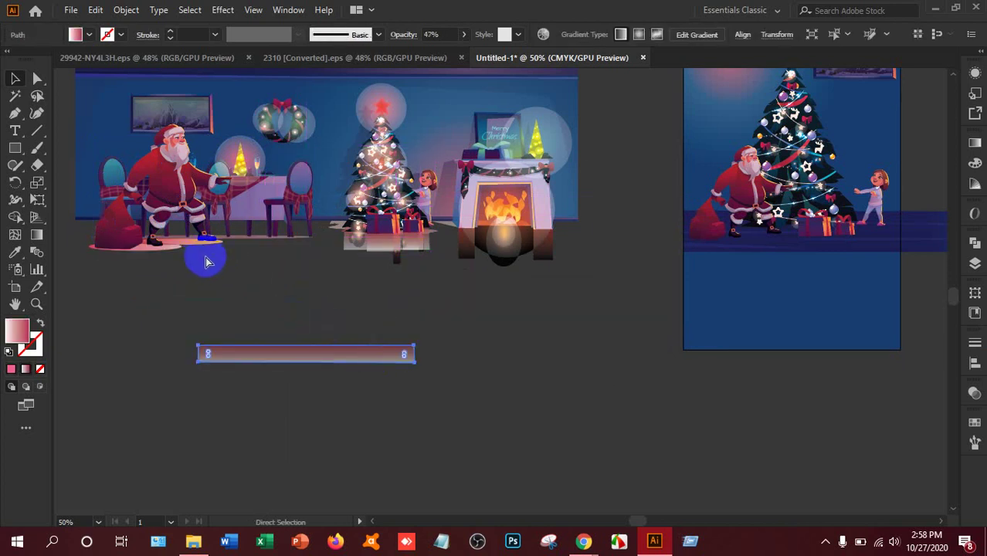
pyautogui.hotkey('ctrl', 'z')
# Step: Try to move the pink floor ellipses under Santa together with the gradient strip onto the artboard's wooden floor
pyautogui.click(193, 275)
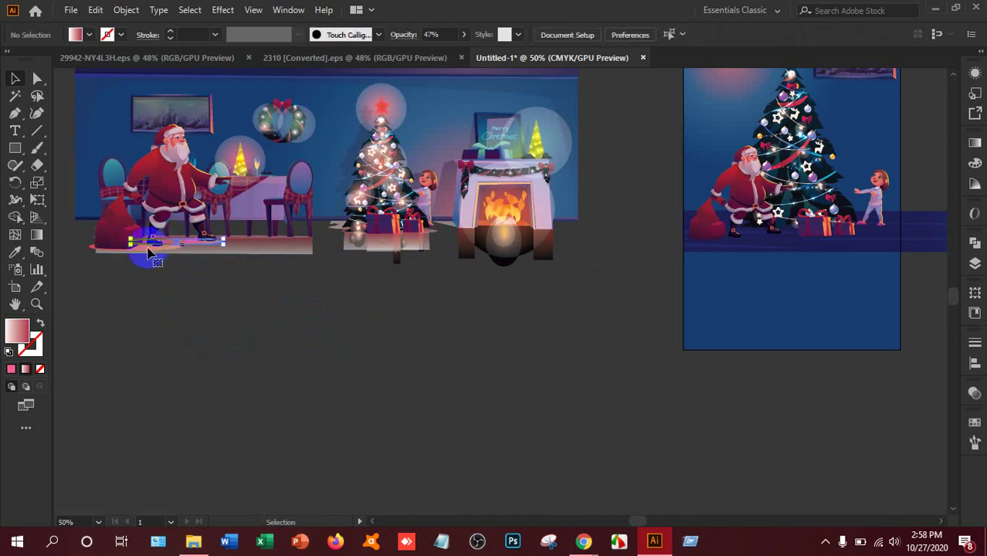
pyautogui.click(149, 254)
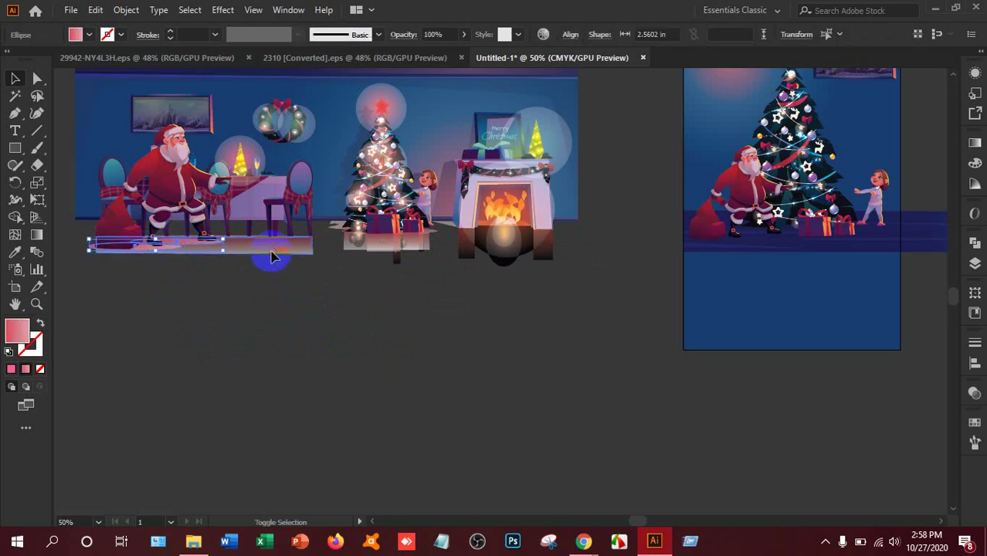
pyautogui.moveTo(271, 257); pyautogui.dragTo(847, 246)
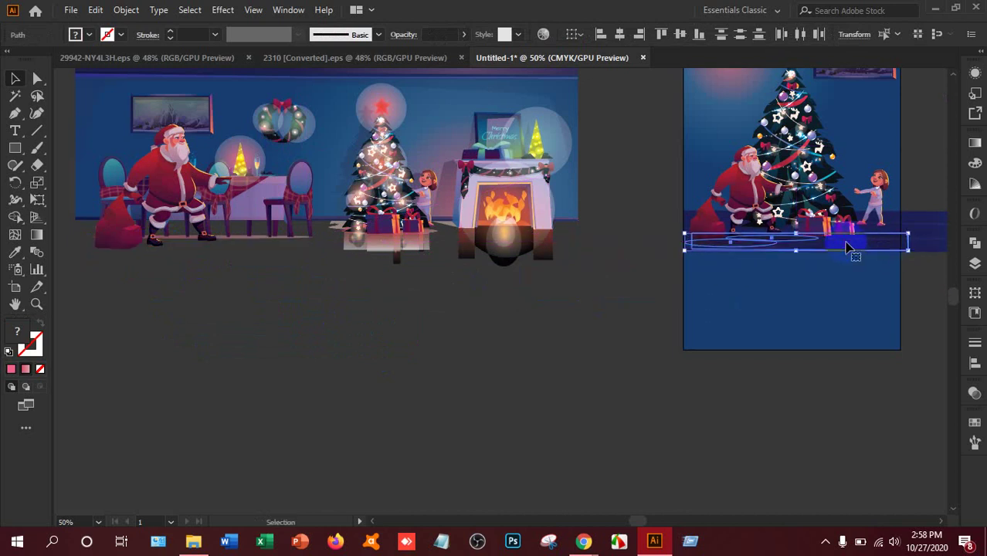
pyautogui.click(597, 425)
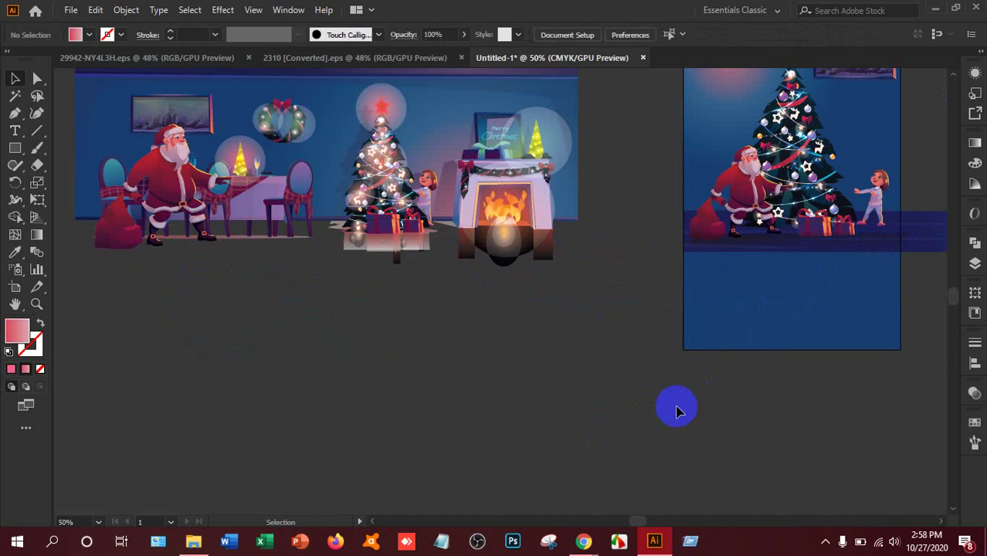
pyautogui.press('a')
pyautogui.hotkey('ctrl', 'z')
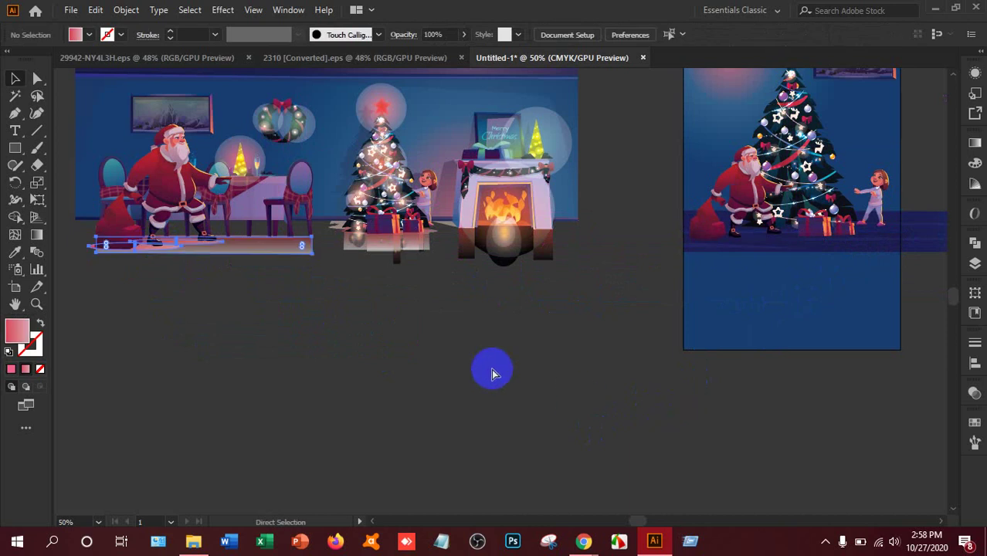
# Step: Shift the wooden floor left until its right end meets the artboard's right edge, then deselect it
pyautogui.press('v')
pyautogui.scroll(1, 878, 384)
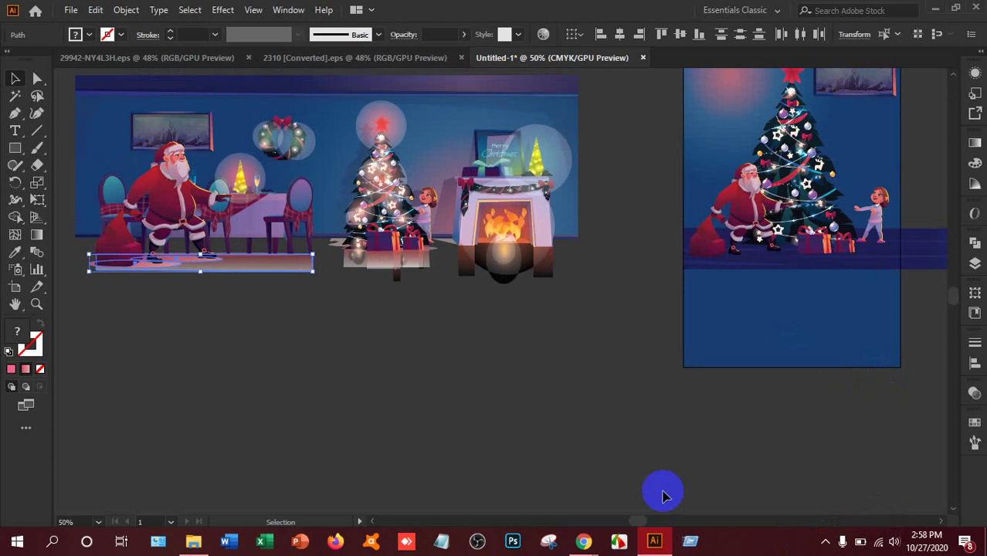
pyautogui.scroll(4, 716, 411)
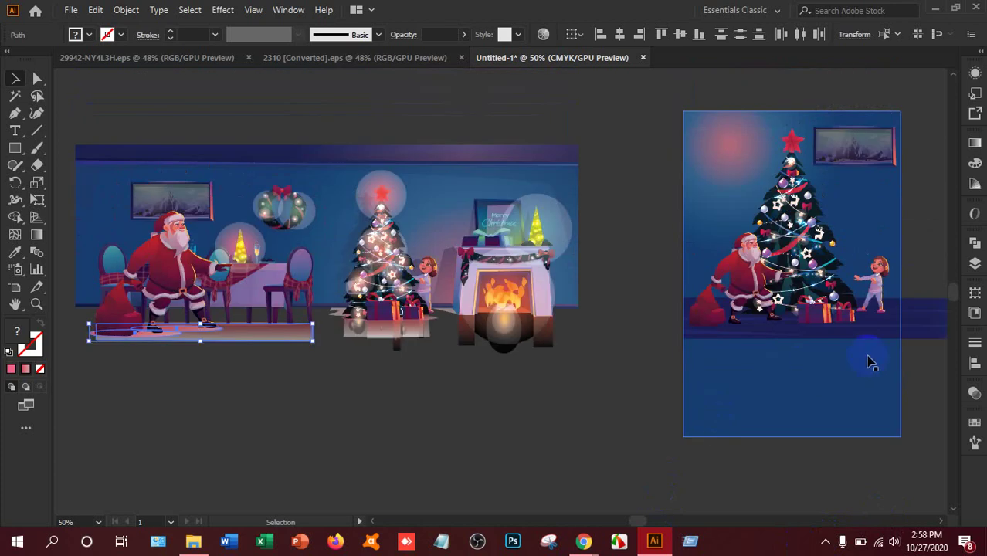
pyautogui.click(931, 331)
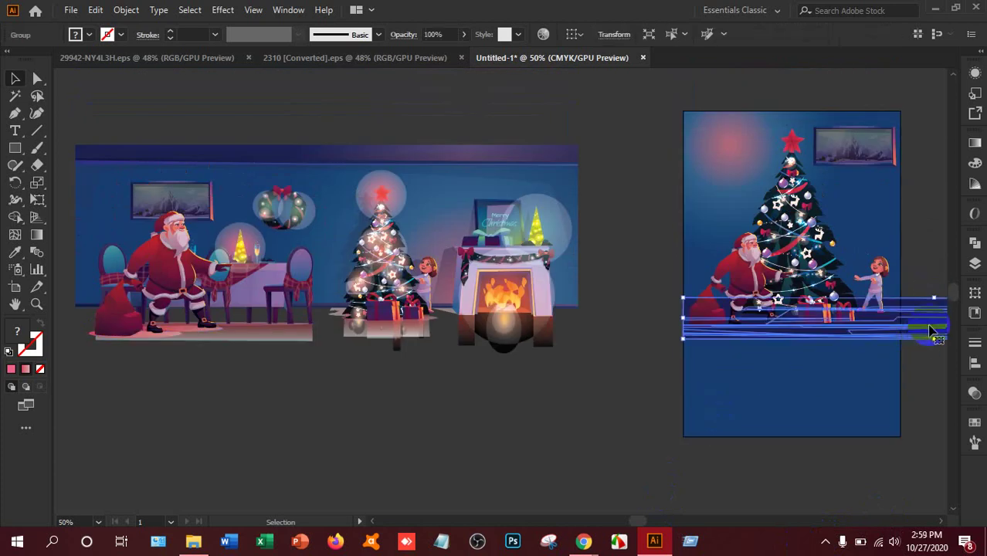
pyautogui.moveTo(931, 330); pyautogui.dragTo(646, 330)
pyautogui.click(752, 479)
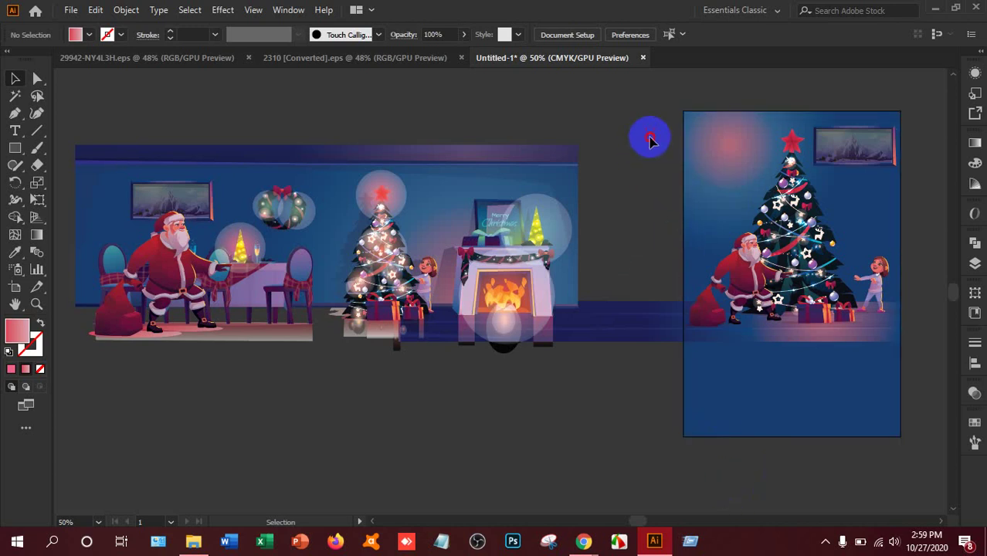
# Step: Move Santa, the tree, the girl, the gifts, the wall picture and the floor together down to the artboard's lower edge
pyautogui.moveTo(646, 139); pyautogui.dragTo(972, 394)
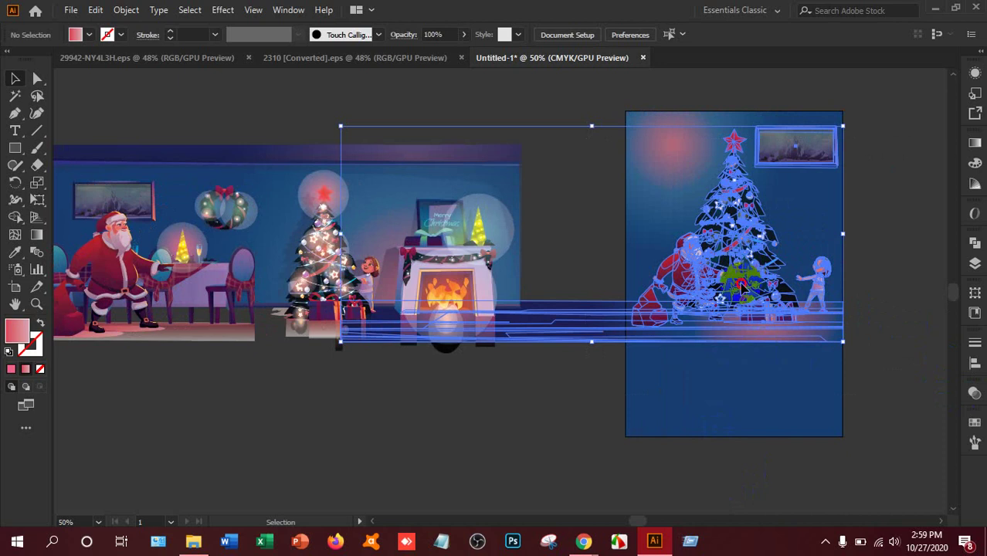
pyautogui.moveTo(740, 294); pyautogui.dragTo(754, 375)
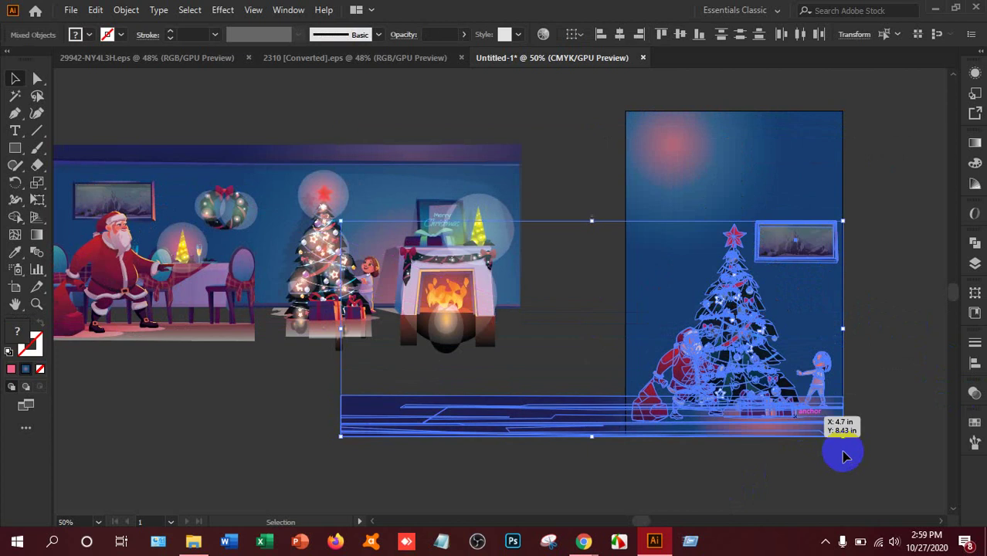
pyautogui.click(851, 469)
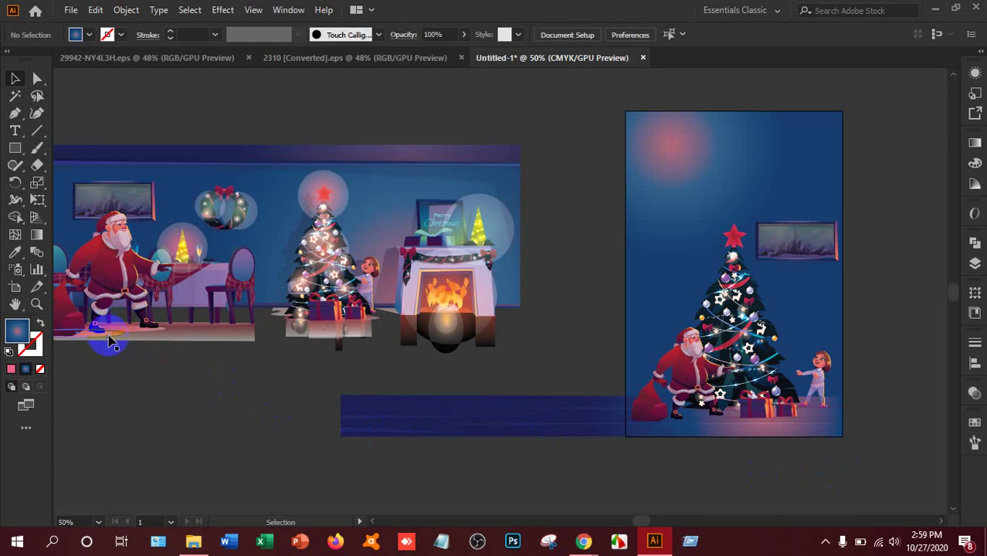
# Step: Move one floor ellipse from under the original scene's Santa onto the artboard floor beneath the red sack
pyautogui.moveTo(111, 342); pyautogui.dragTo(703, 428)
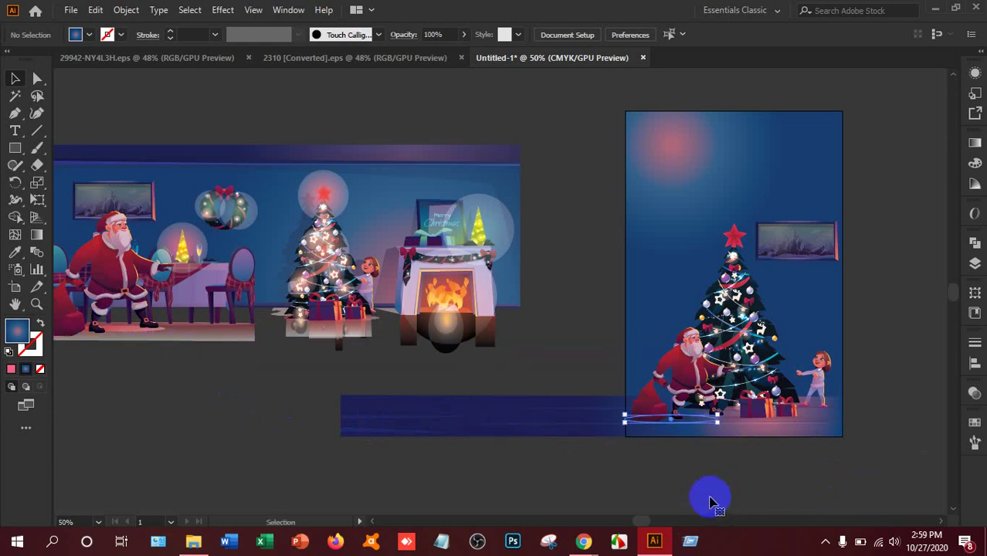
pyautogui.press('ctrl')
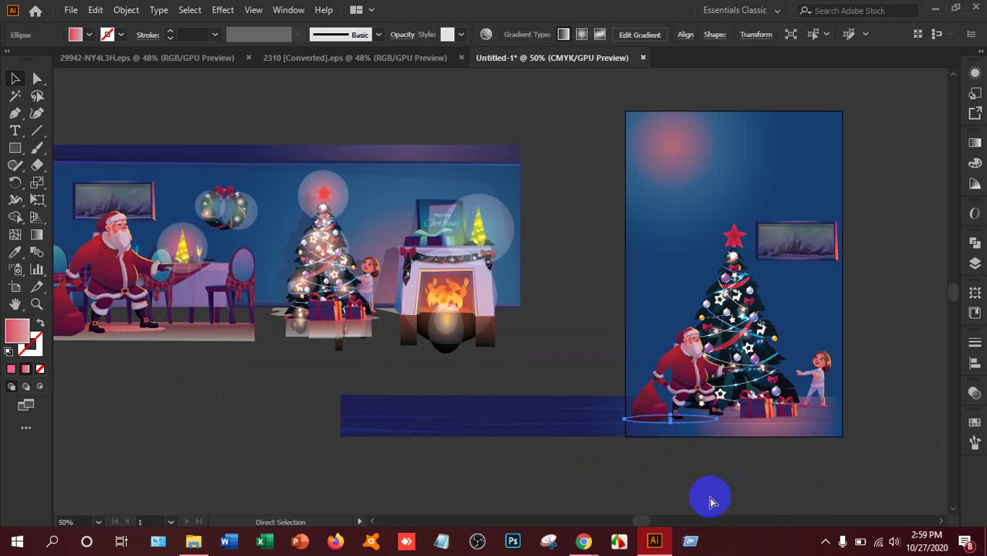
pyautogui.click(597, 363)
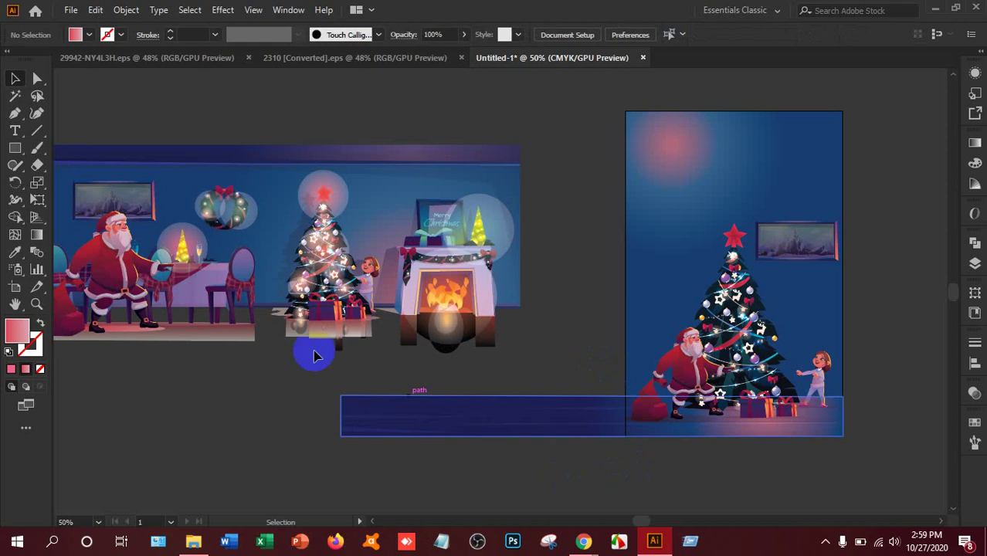
# Step: Move a second floor ellipse beneath the artboard Santa's boots and narrow the sack's ellipse to about the sack's width
pyautogui.moveTo(132, 336)
pyautogui.mouseDown()
pyautogui.moveTo(651, 432)
pyautogui.moveTo(716, 435)
pyautogui.moveTo(716, 425)
pyautogui.mouseUp()
pyautogui.click(641, 470)
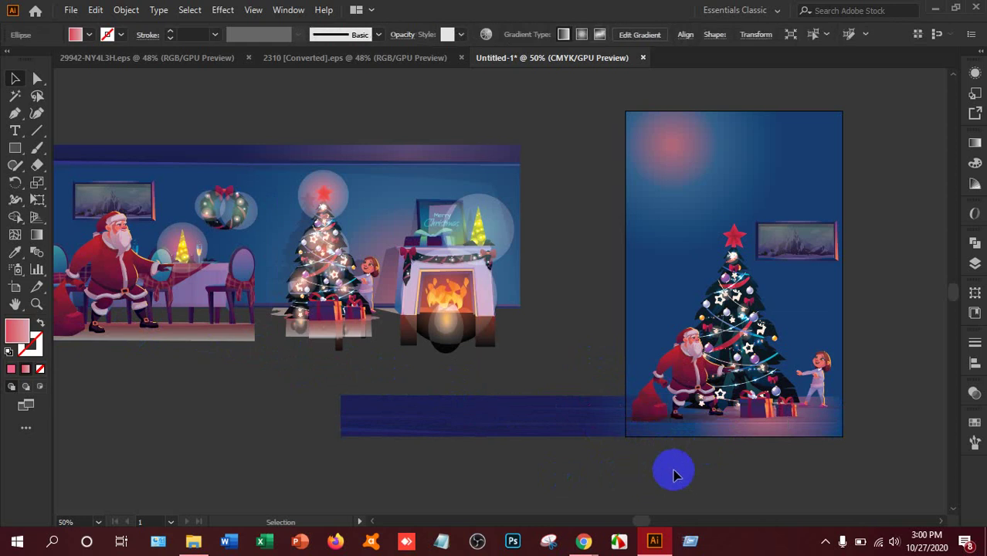
pyautogui.click(629, 423)
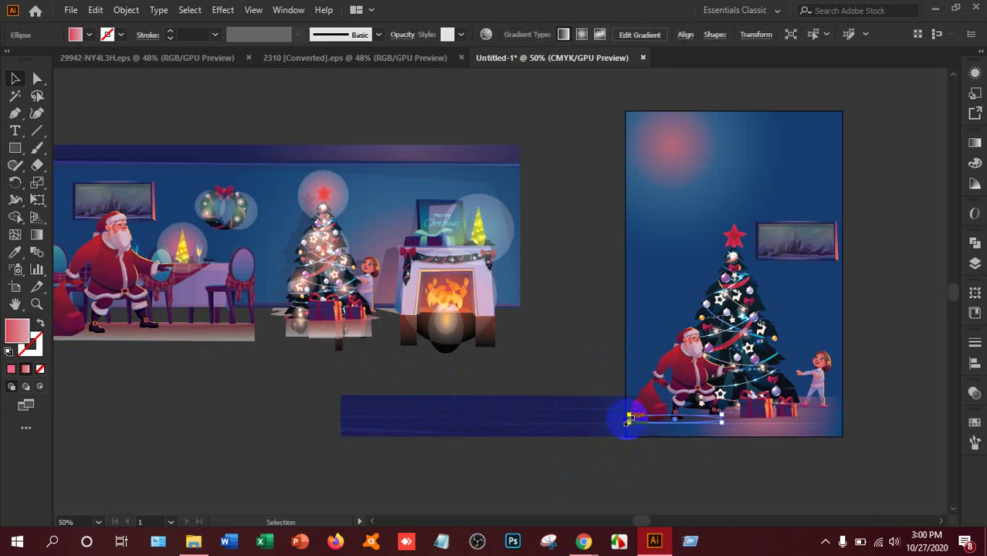
pyautogui.moveTo(629, 423); pyautogui.dragTo(678, 415)
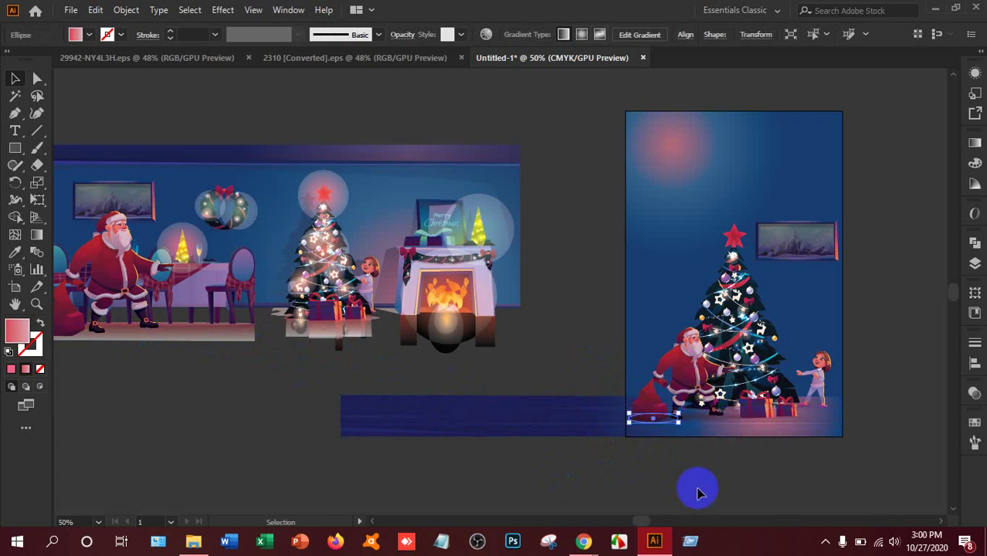
pyautogui.click(698, 493)
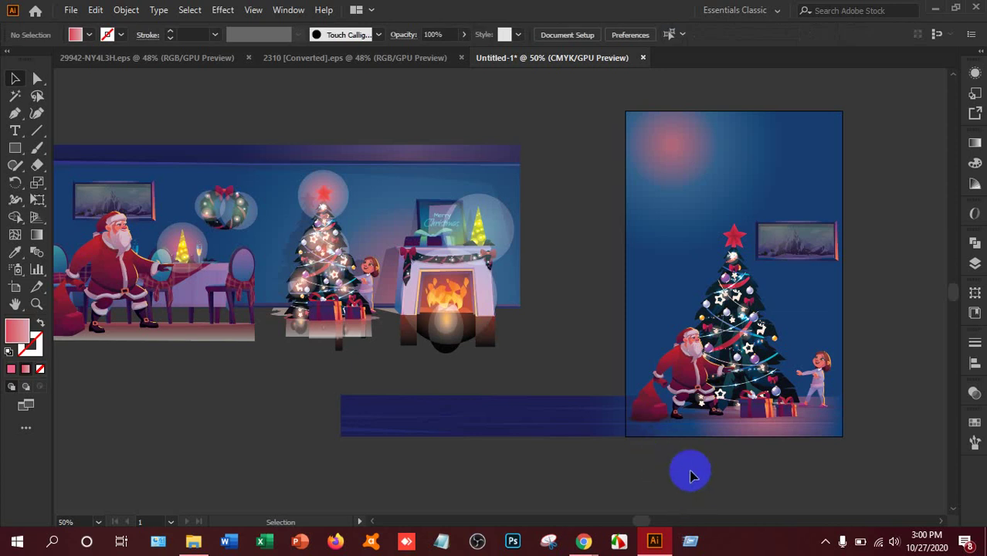
# Step: Send the small shadow ellipse backward until it lies behind Santa's red sack, and deselect it
pyautogui.scroll(6, 704, 454)
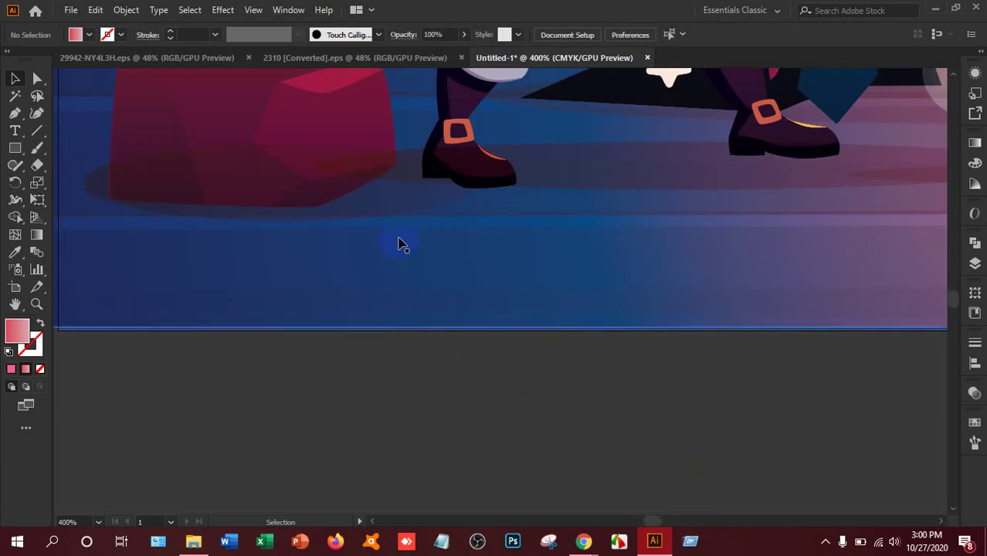
pyautogui.click(390, 202)
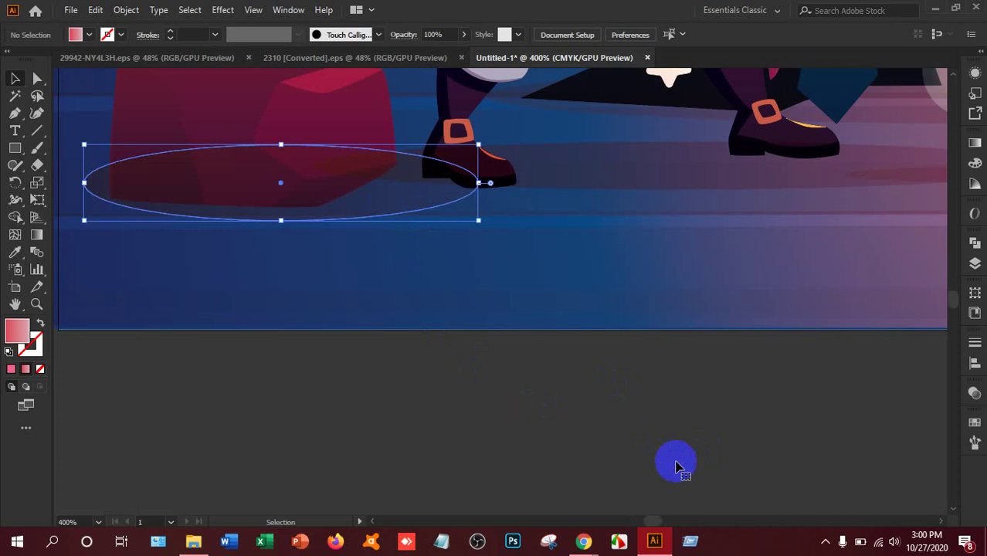
pyautogui.press('a')
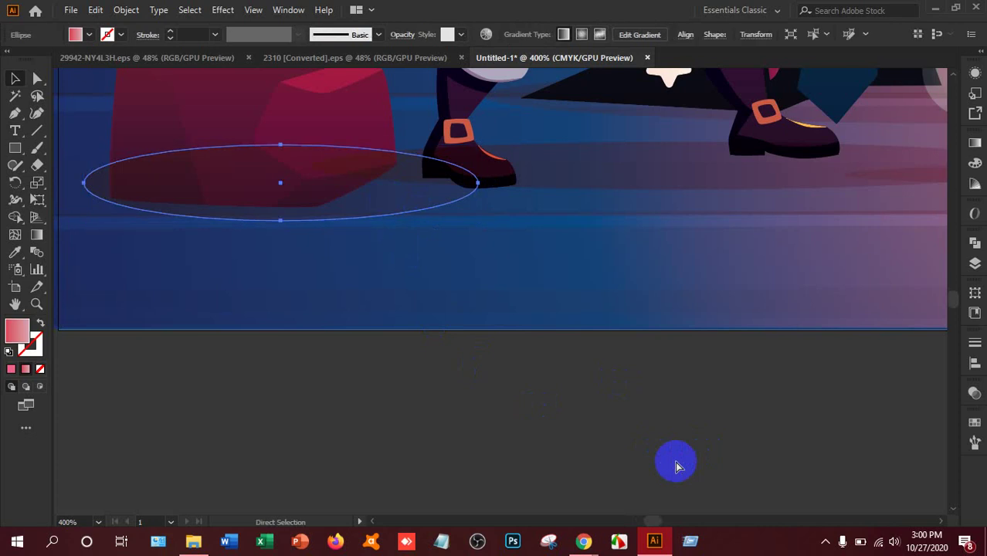
pyautogui.press('v')
pyautogui.click(549, 433)
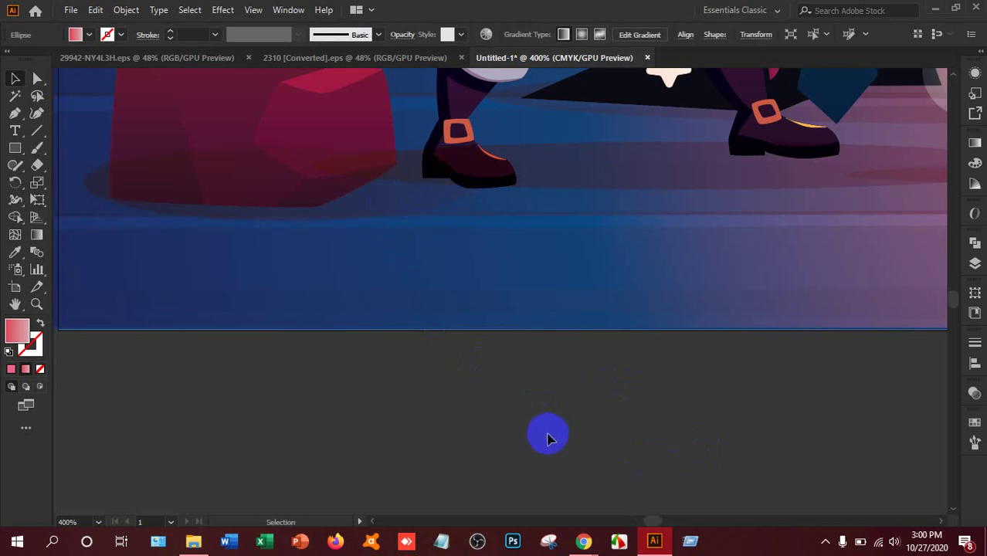
pyautogui.click(377, 207)
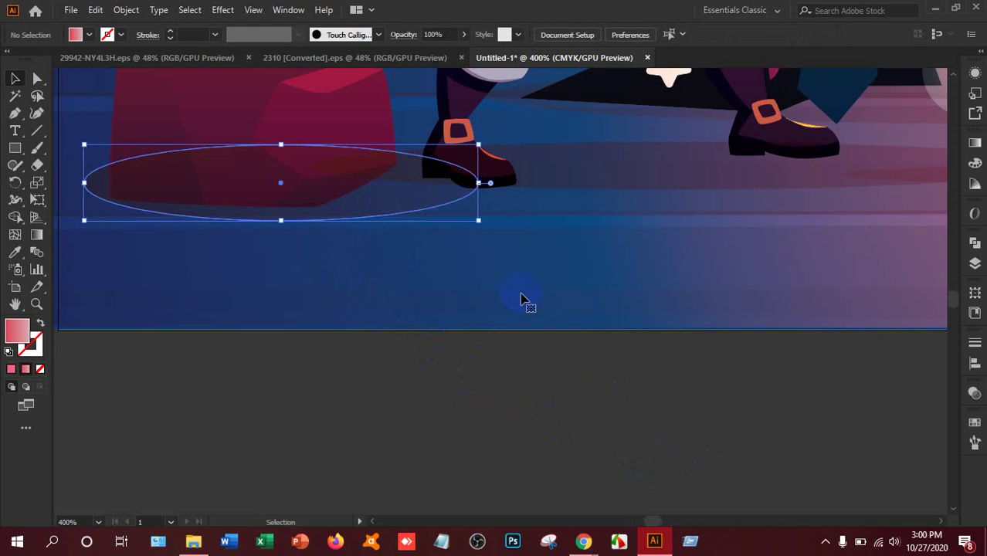
pyautogui.press('a')
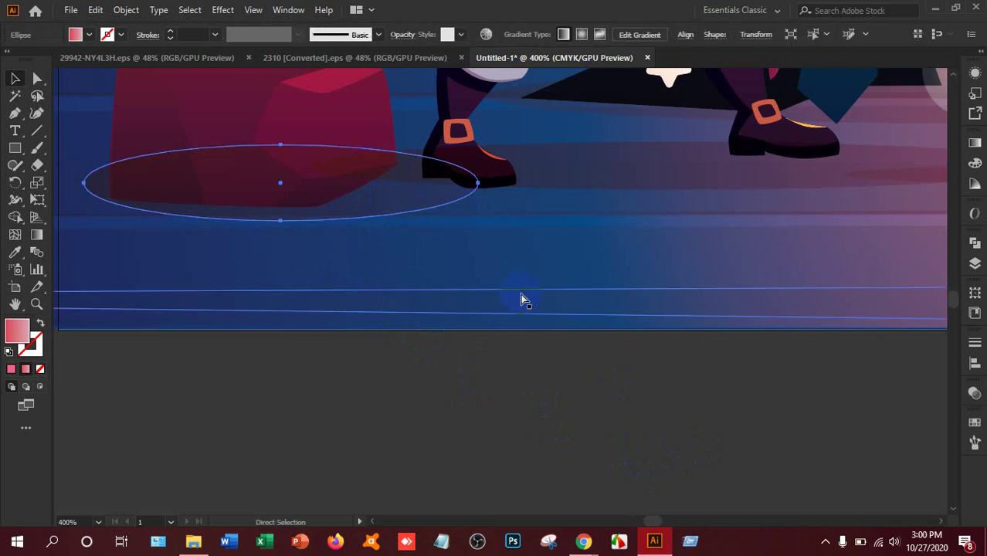
pyautogui.press('v')
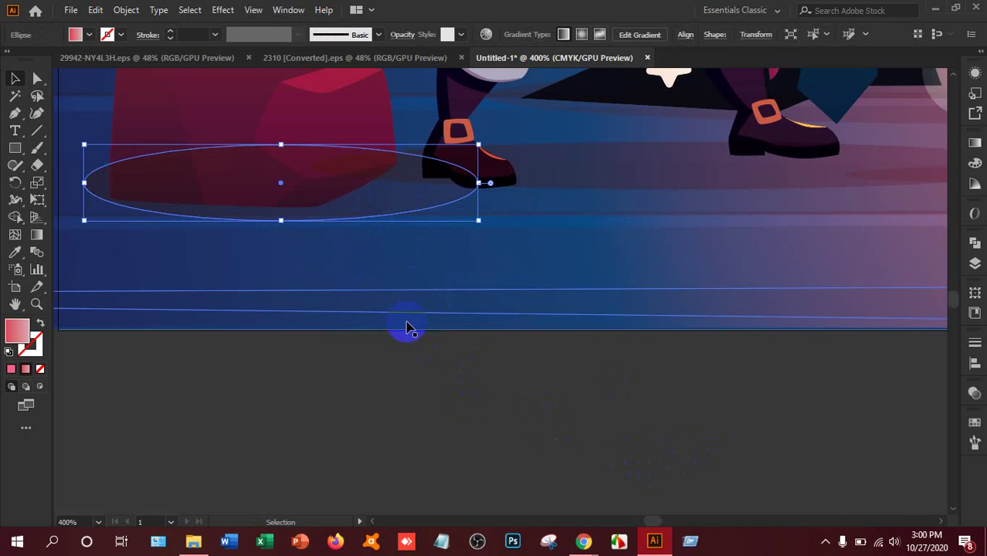
pyautogui.click(377, 386)
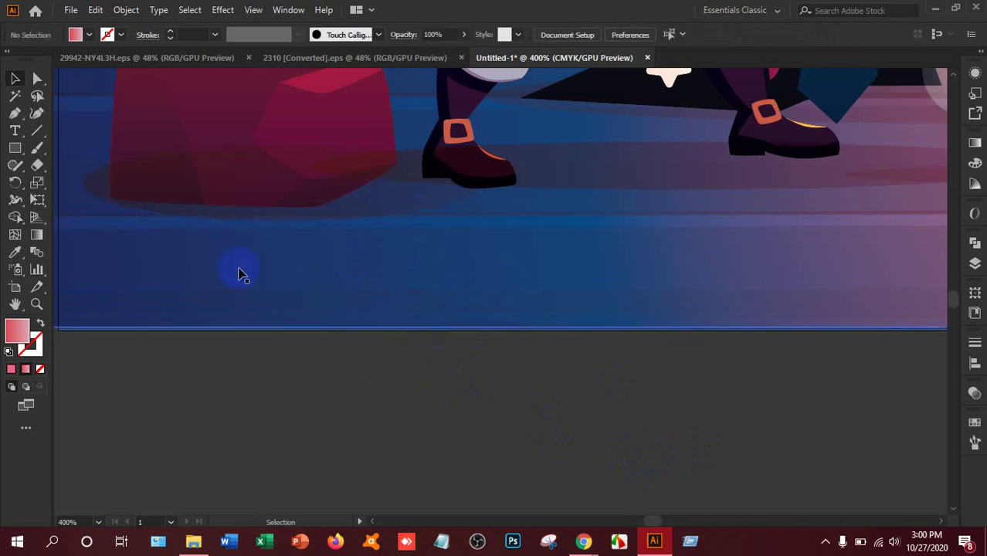
pyautogui.click(327, 192)
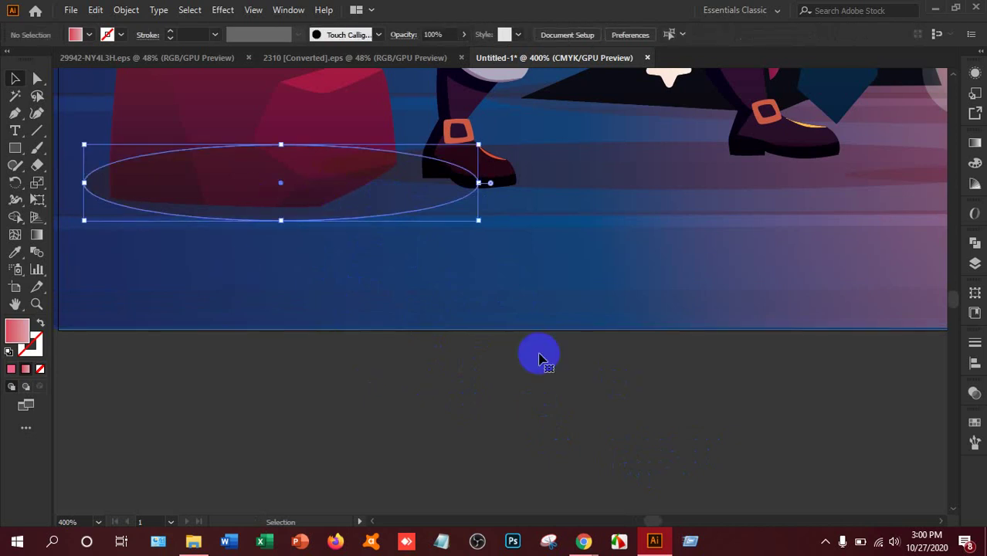
pyautogui.press('a')
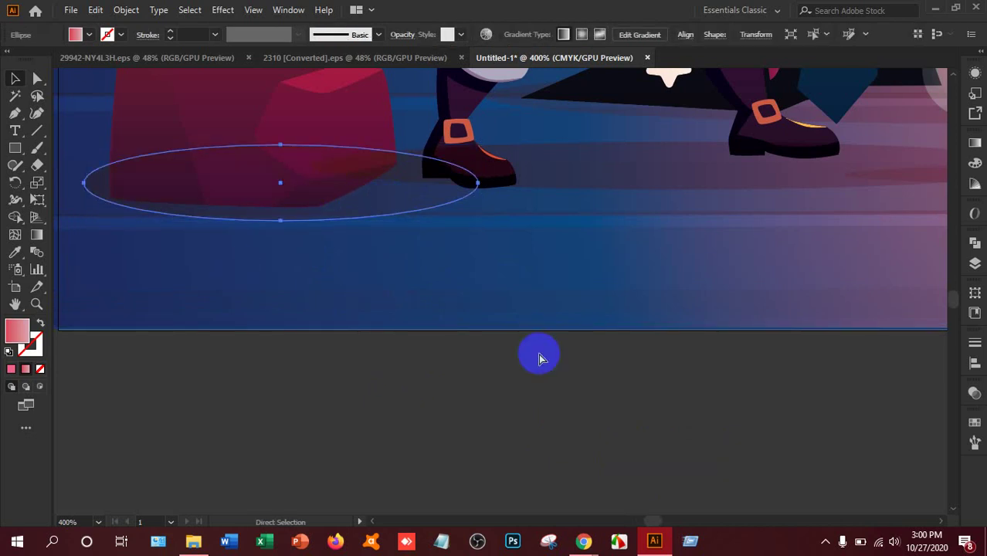
pyautogui.press('v')
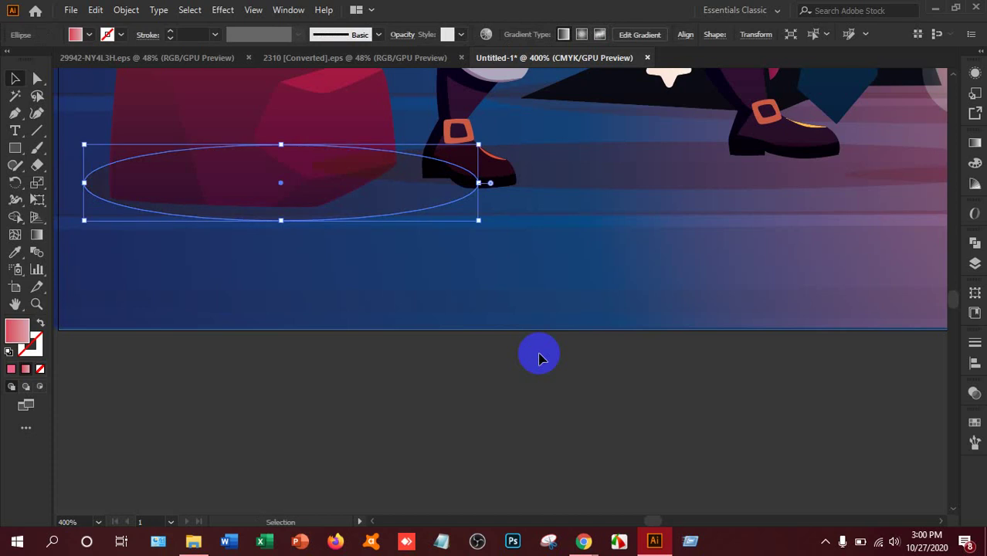
pyautogui.click(532, 404)
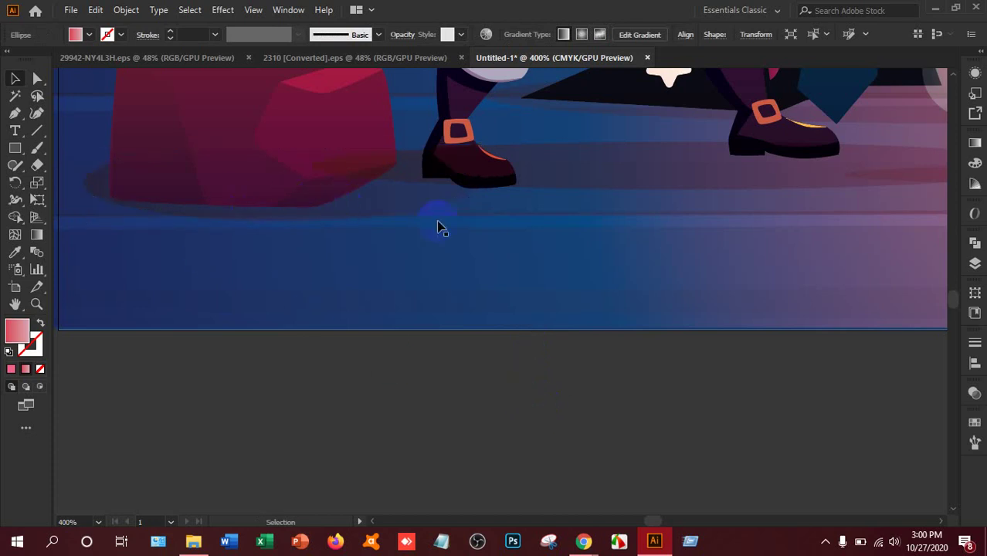
# Step: Send the wide shadow ellipse under Santa's feet backward until it lies behind his boots and sack, and deselect it
pyautogui.click(683, 167)
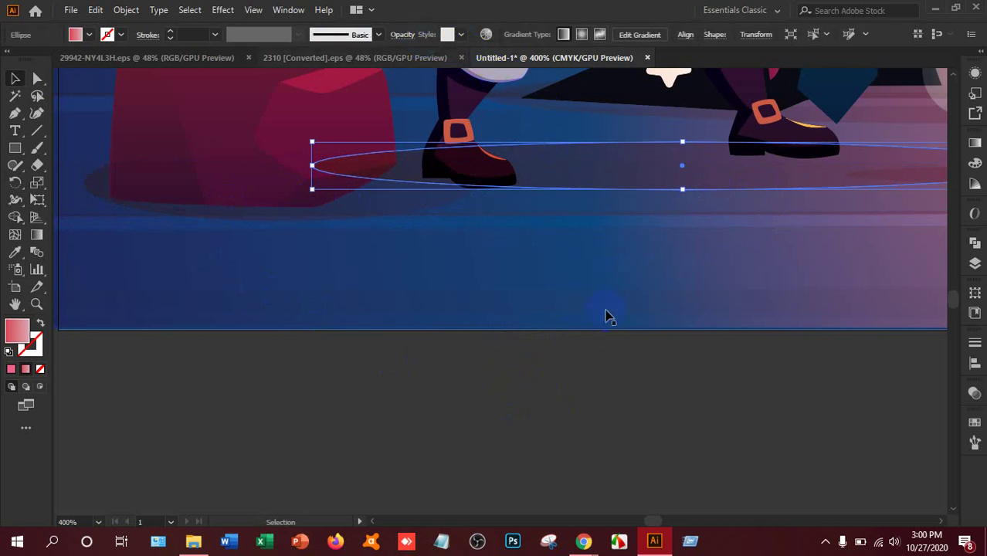
pyautogui.press('a')
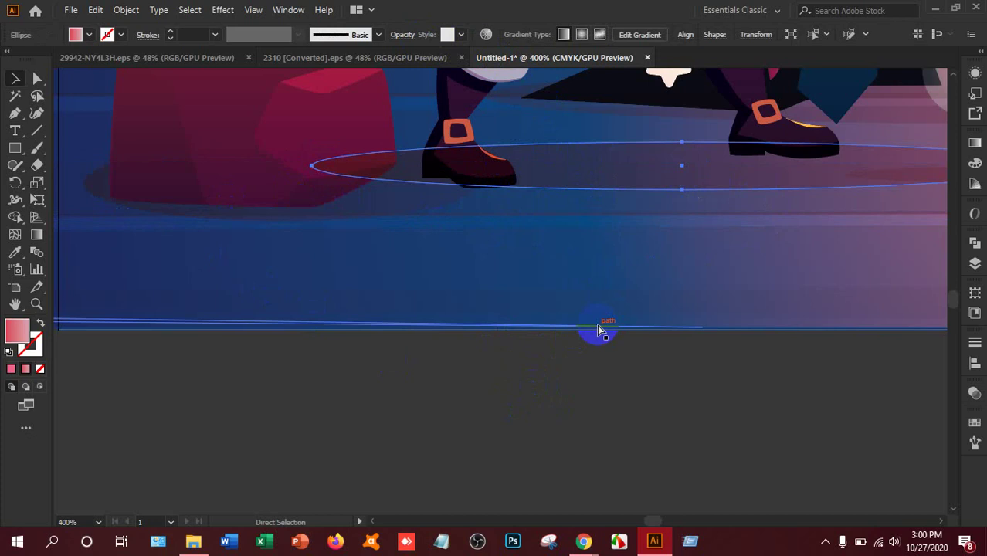
pyautogui.press('v')
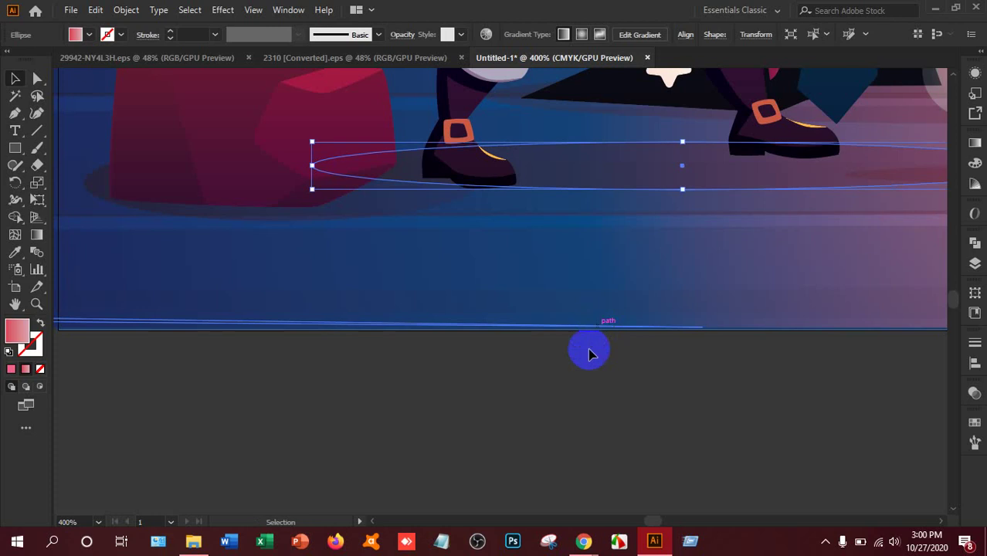
pyautogui.click(556, 406)
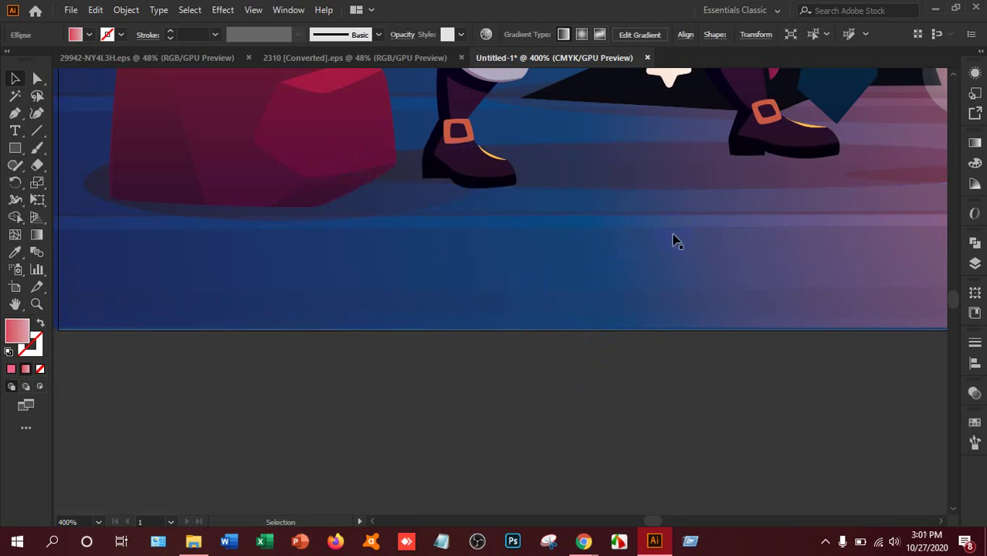
pyautogui.click(749, 172)
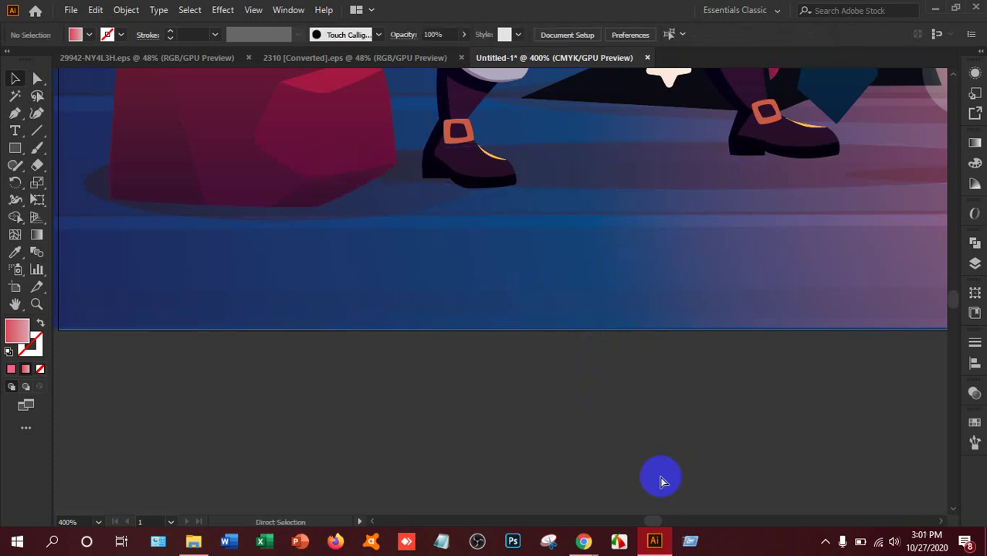
pyautogui.hotkey('ctrl', '-')
pyautogui.hotkey('ctrl', '-')
pyautogui.hotkey('ctrl', '-')
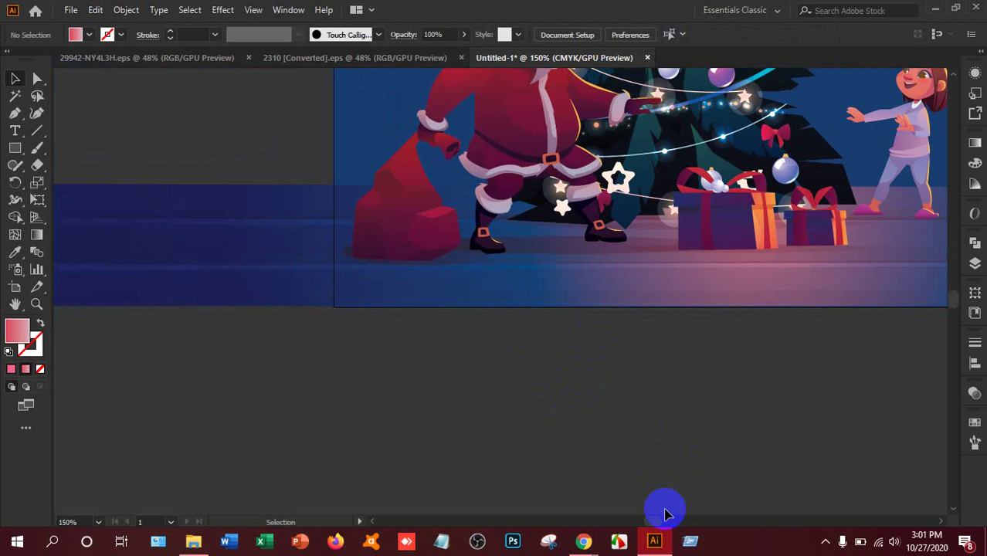
# Step: Draw a vertical line along the artboard's left edge across the wooden floor and divide the objects below it
pyautogui.click(37, 130)
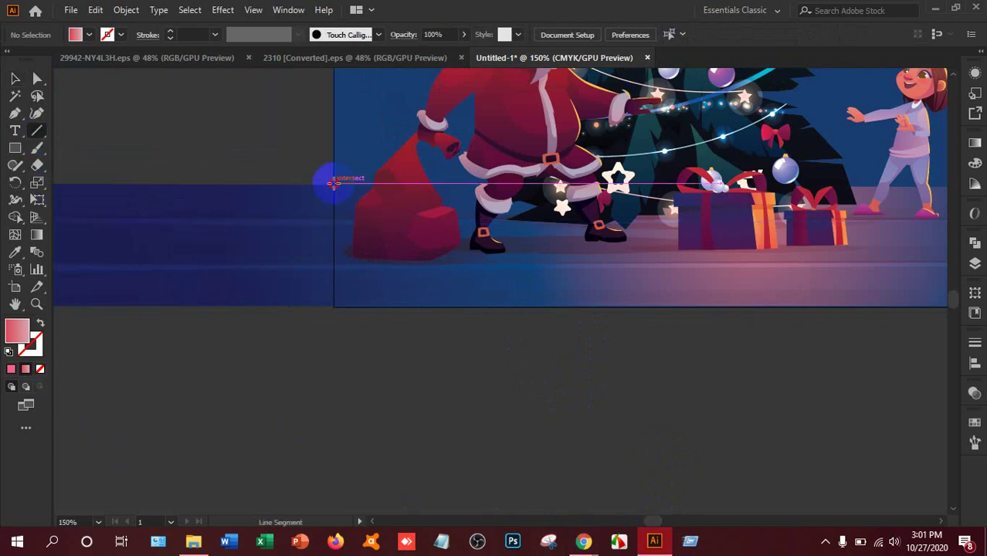
pyautogui.moveTo(329, 221); pyautogui.dragTo(330, 356)
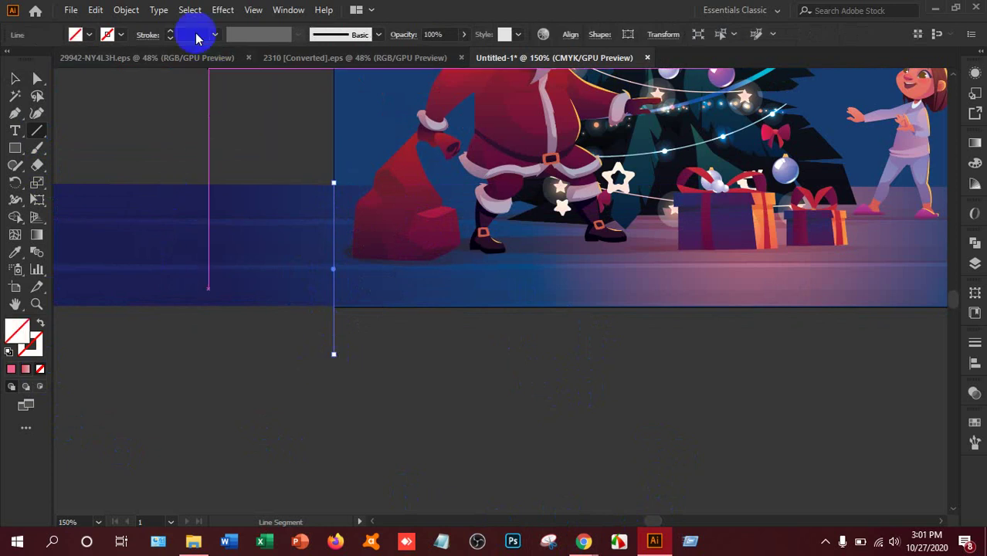
pyautogui.click(126, 9)
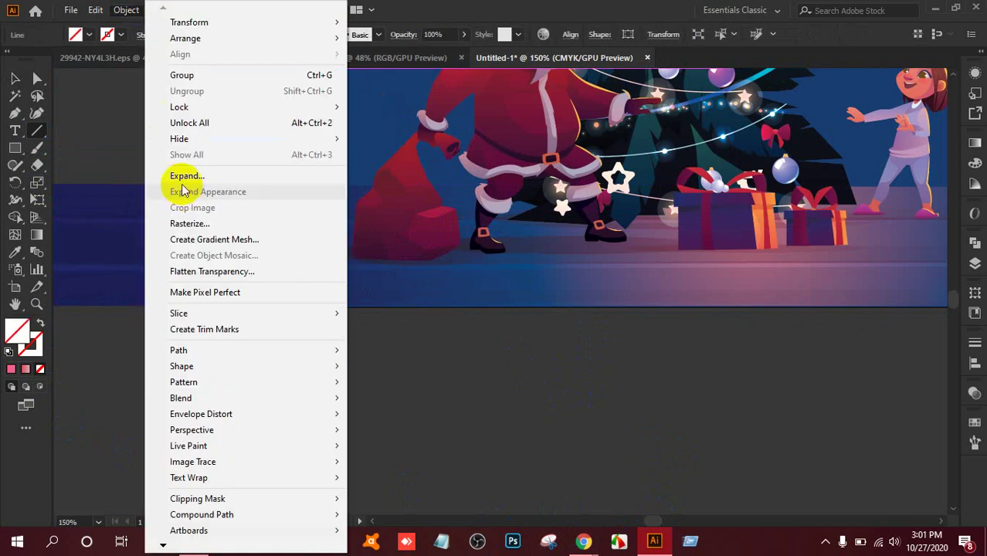
pyautogui.moveTo(202, 350)
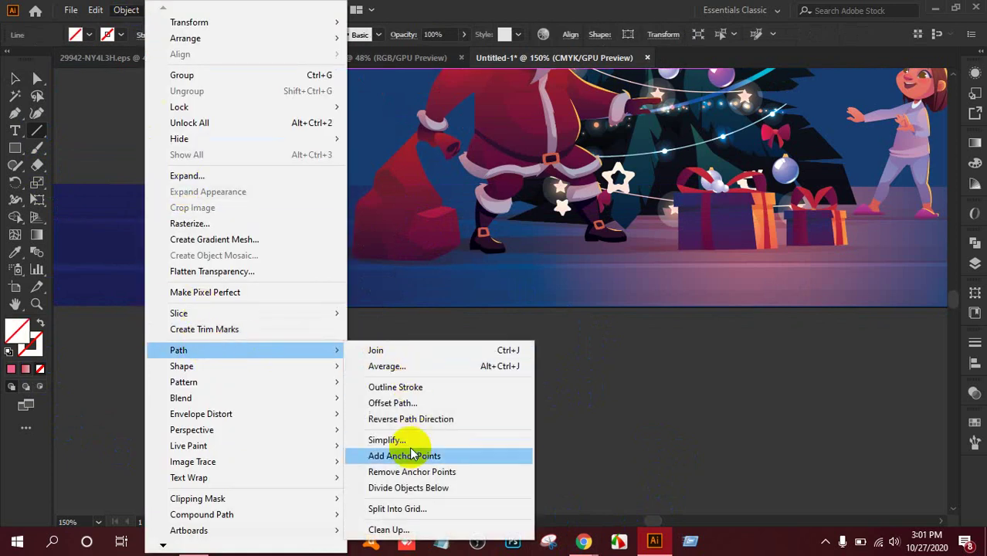
pyautogui.click(384, 488)
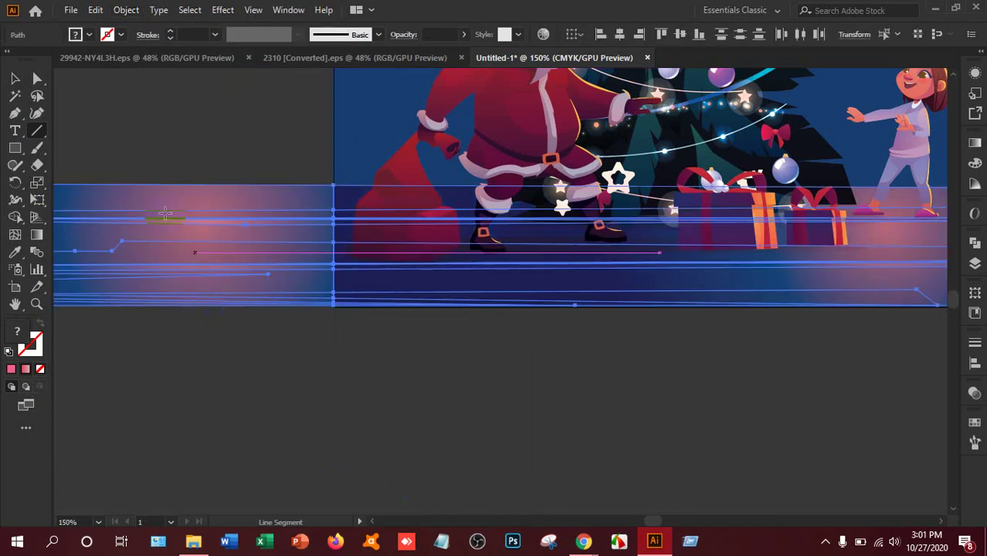
# Step: Ungroup the divided floor artwork and delete the pieces that extend past the artboard's left edge
pyautogui.click(14, 78)
pyautogui.click(207, 141)
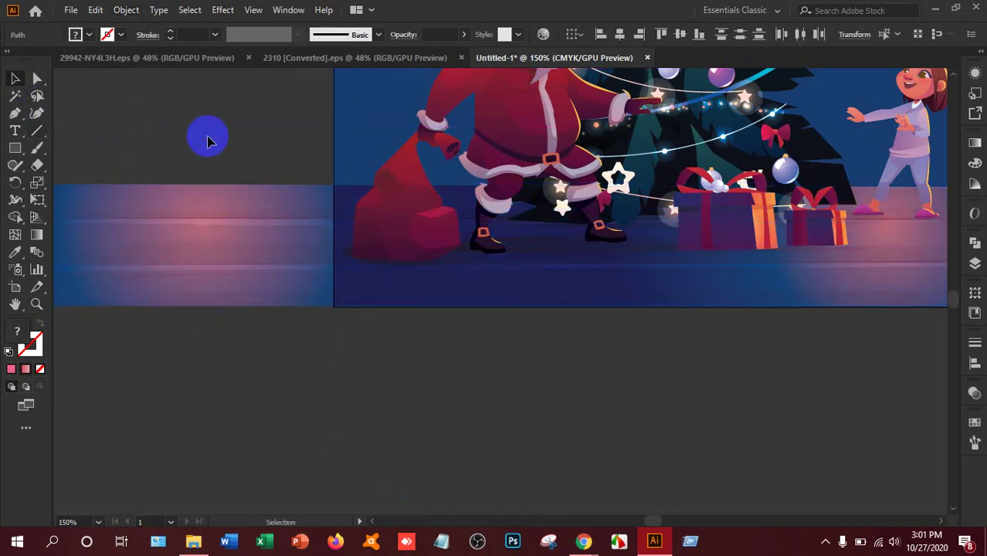
pyautogui.click(236, 354)
pyautogui.moveTo(212, 163); pyautogui.dragTo(170, 292)
pyautogui.rightClick(194, 256)
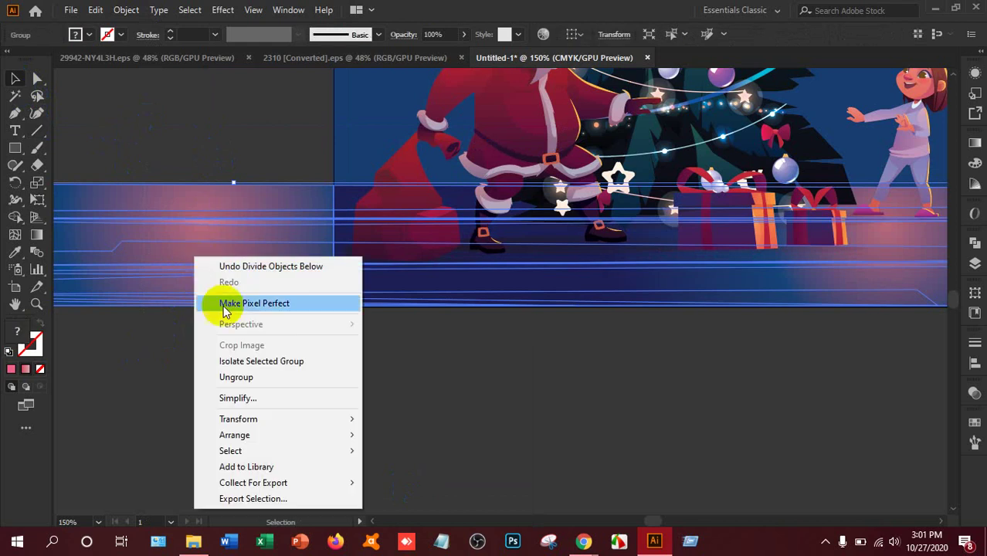
pyautogui.click(236, 377)
pyautogui.click(496, 401)
pyautogui.click(266, 146)
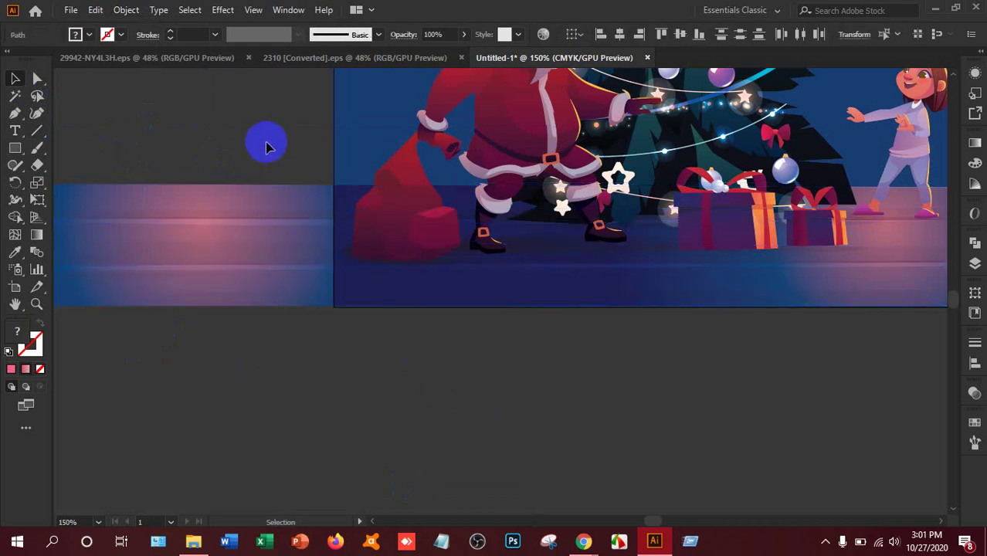
pyautogui.moveTo(266, 147); pyautogui.dragTo(175, 367)
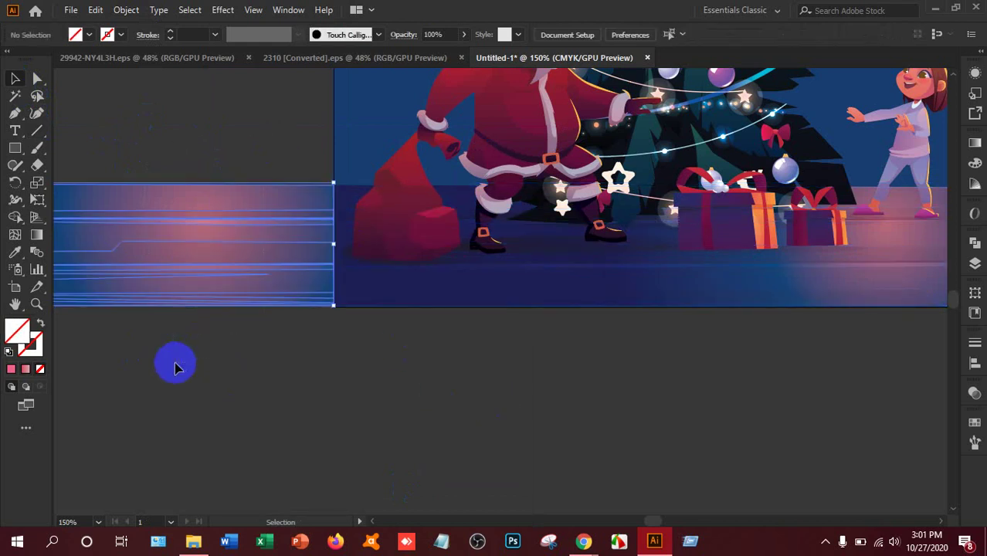
pyautogui.press('Delete')
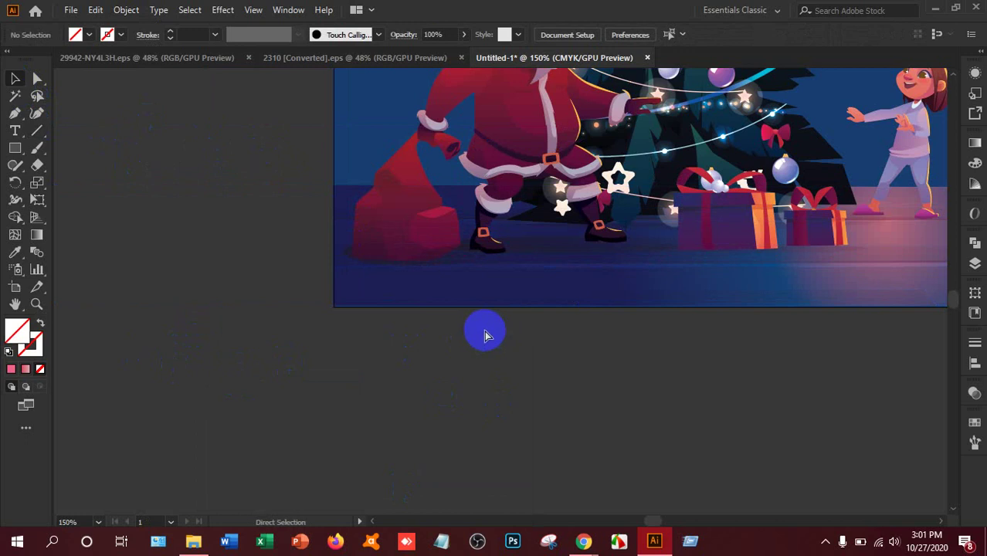
# Step: Move the blue gradient wall rectangle out of the original scene so that it overlaps the artboard behind Santa's tree
pyautogui.hotkey('ctrl', '0')
pyautogui.scroll(-2, 745, 172)
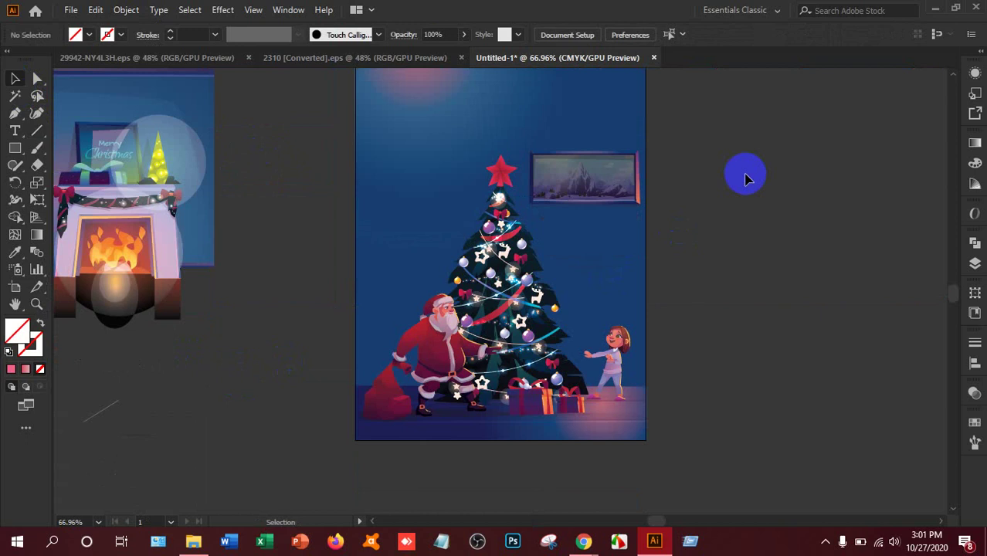
pyautogui.hscroll(-5, 656, 523)
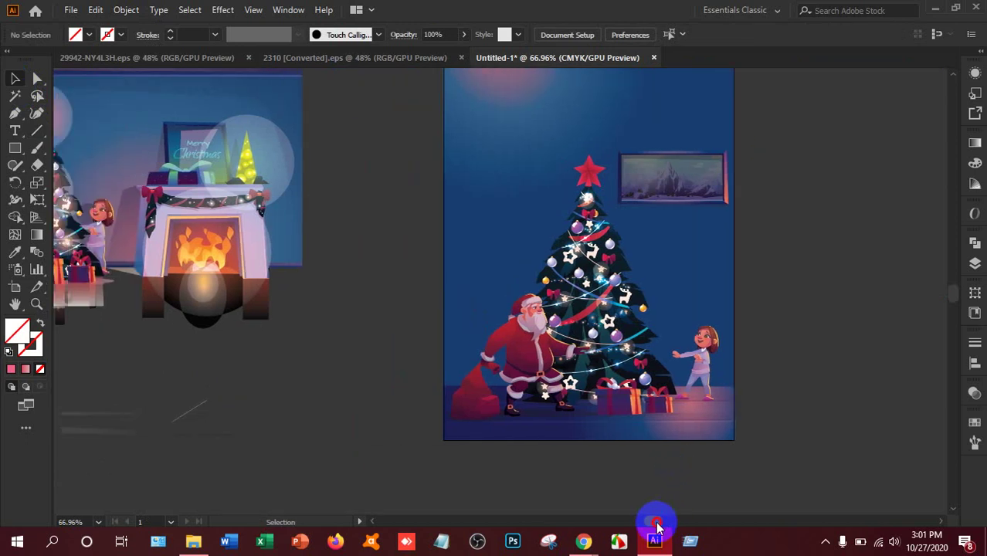
pyautogui.hscroll(-2, 652, 526)
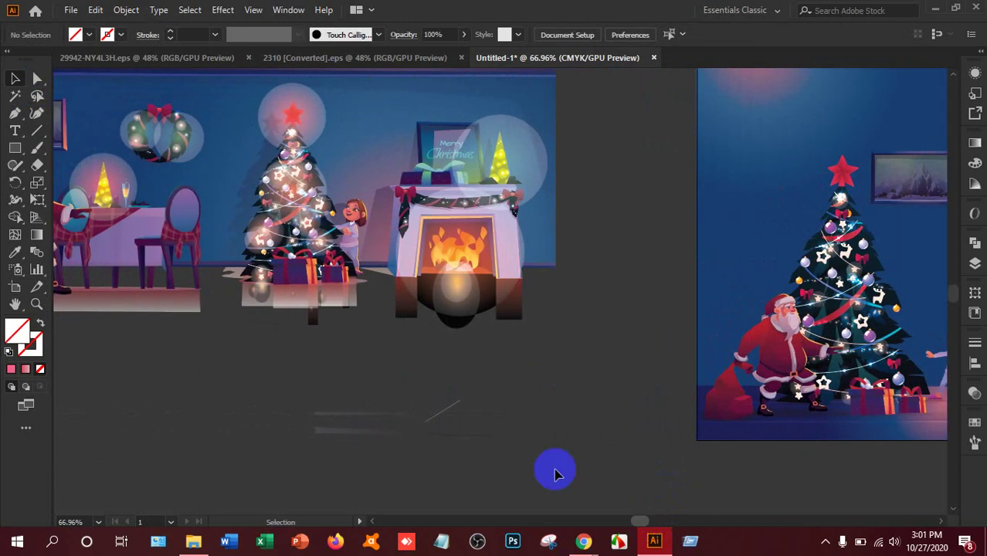
pyautogui.moveTo(240, 118); pyautogui.dragTo(359, 305)
pyautogui.moveTo(640, 399); pyautogui.dragTo(732, 474)
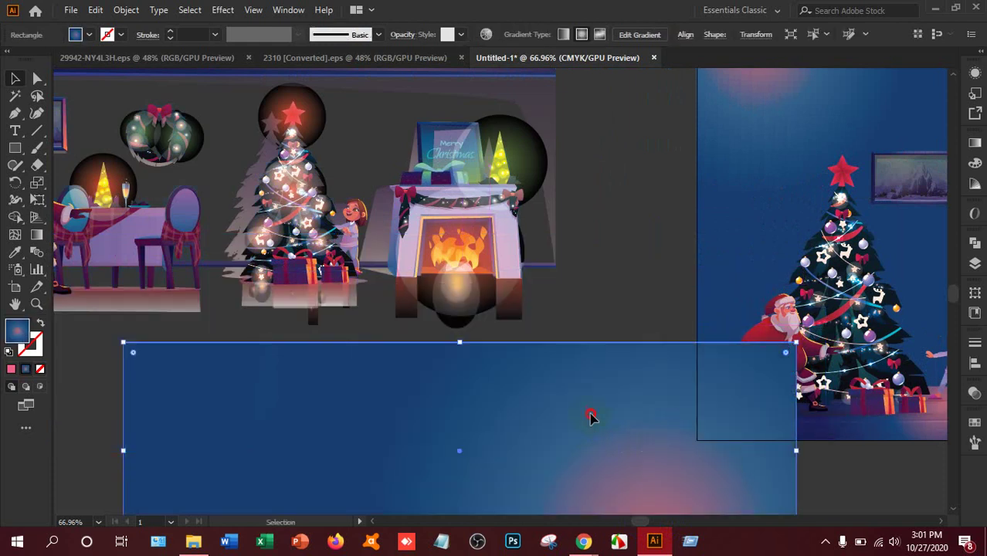
pyautogui.moveTo(590, 418); pyautogui.dragTo(738, 196)
# Step: Send the gradient wall rectangle backward behind the artboard's Christmas tree and framed picture, and deselect it
pyautogui.press('a')
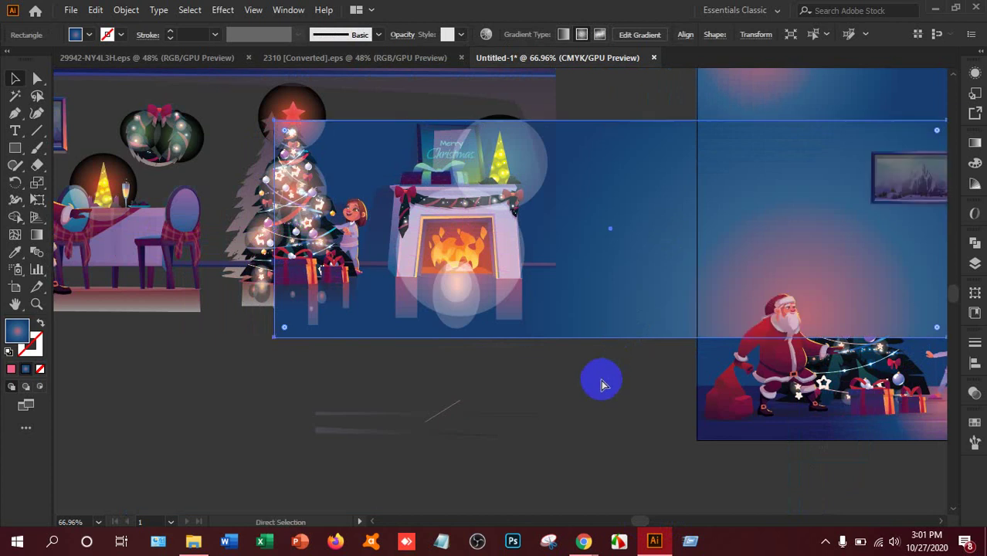
pyautogui.press('v')
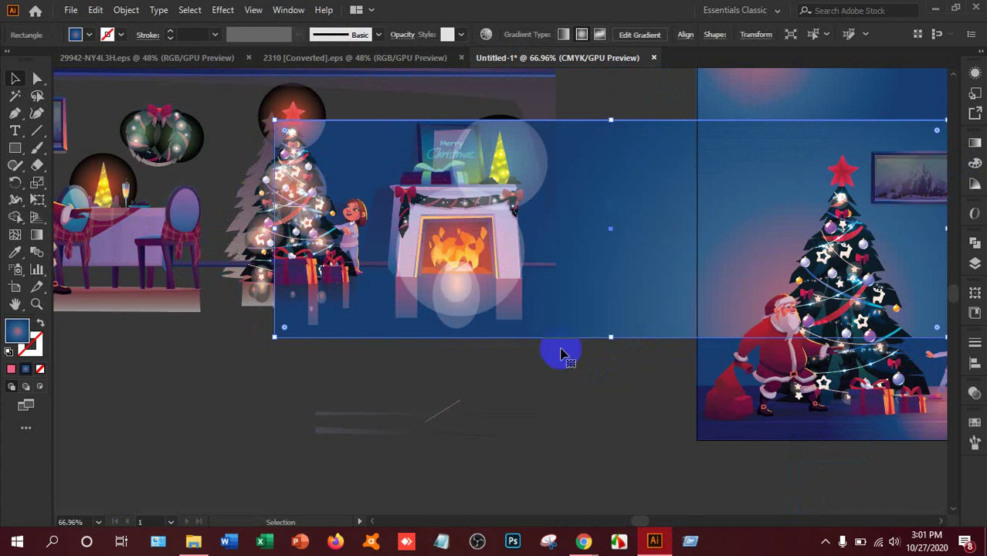
pyautogui.click(554, 398)
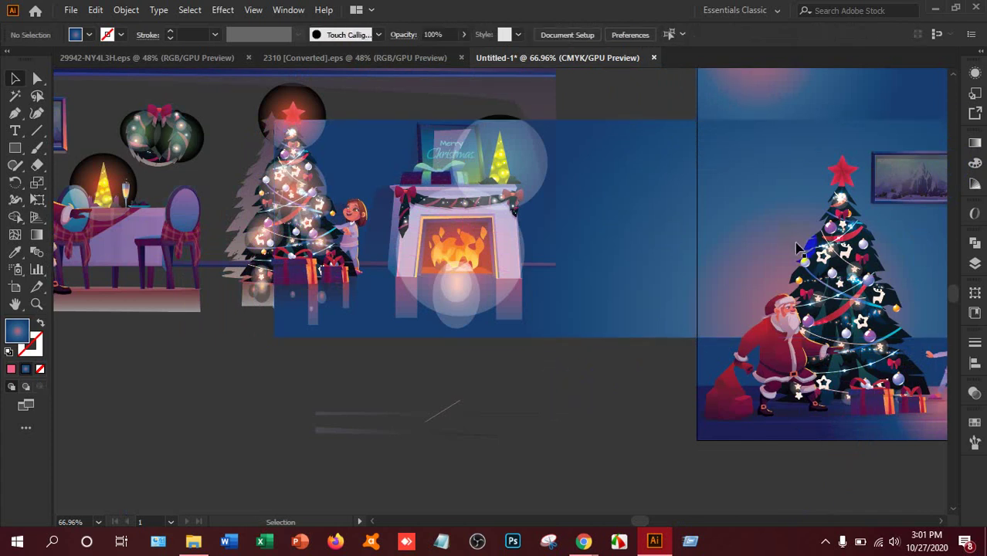
# Step: Move the gradient wall rectangle so its right edge lines up with the artboard's right edge
pyautogui.click(796, 223)
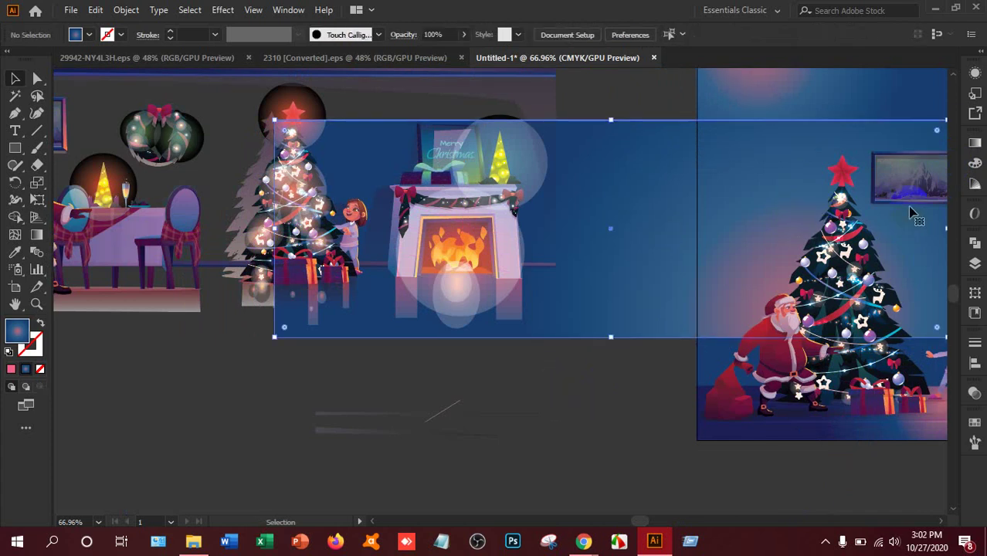
pyautogui.scroll(2, 914, 201)
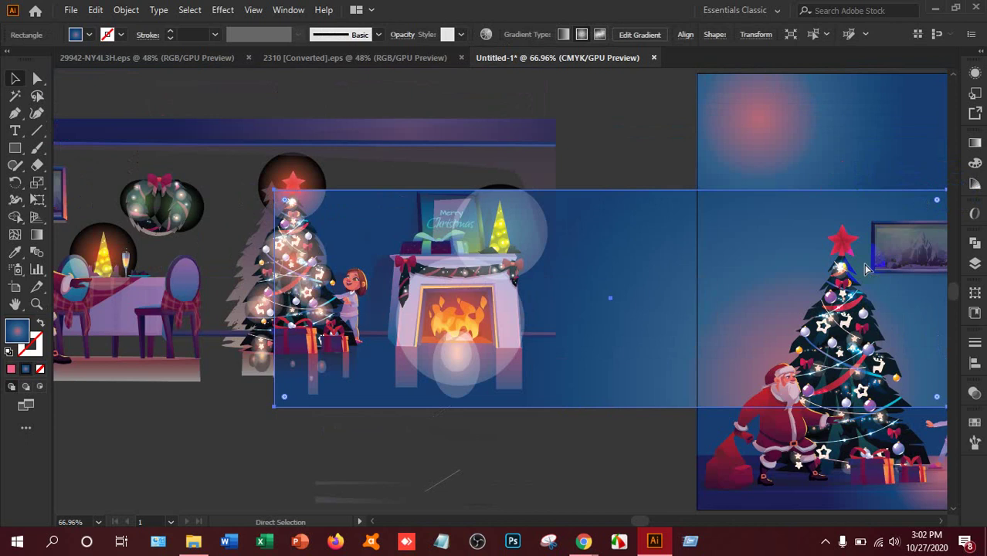
pyautogui.scroll(-1, 864, 263)
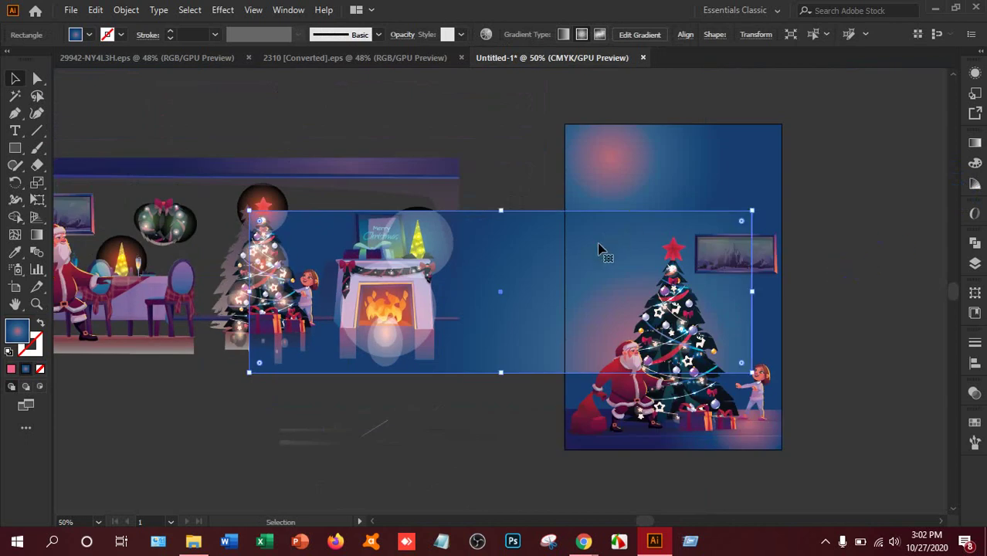
pyautogui.moveTo(602, 247); pyautogui.dragTo(629, 238)
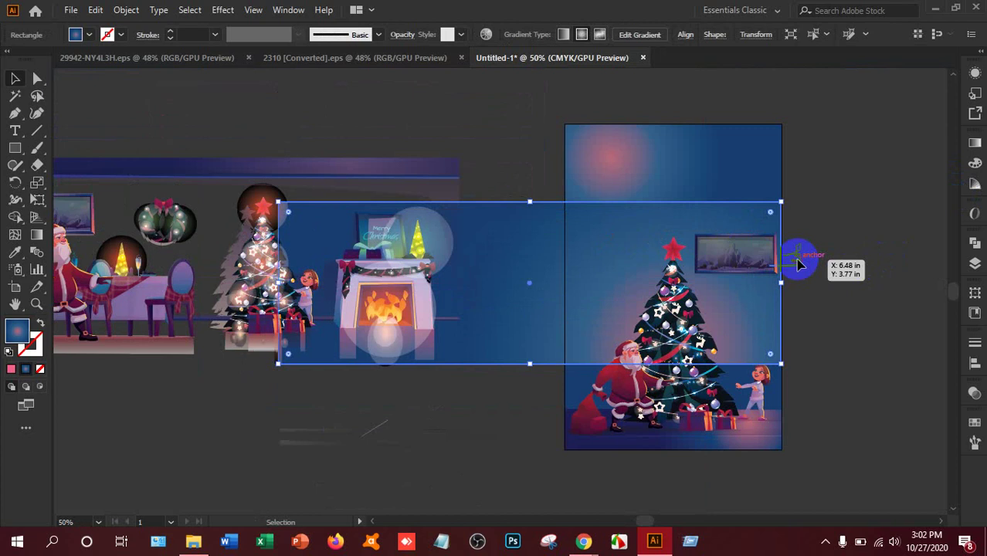
pyautogui.click(834, 261)
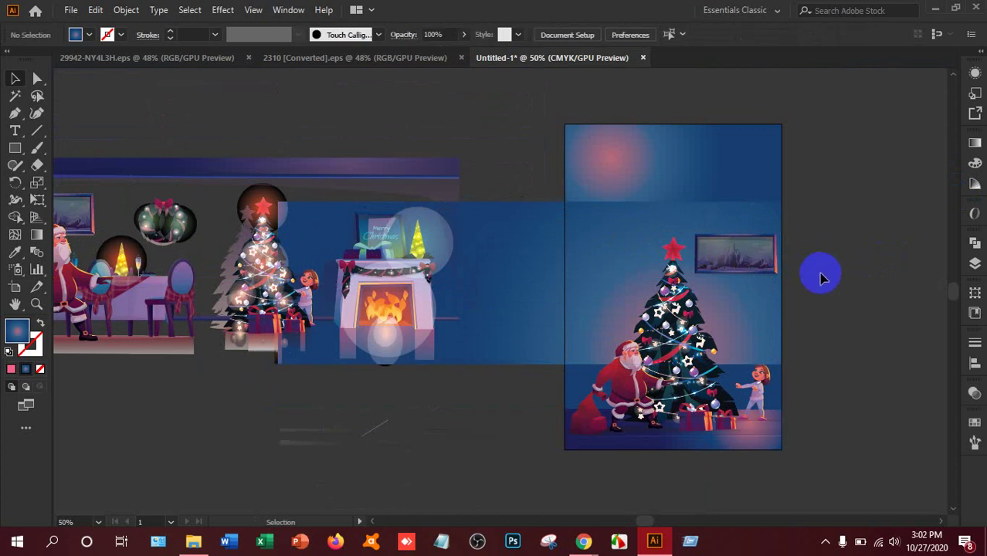
# Step: Enlarge the gradient wall rectangle proportionally and shift it left until its upper edge reaches above the artboard
pyautogui.click(769, 203)
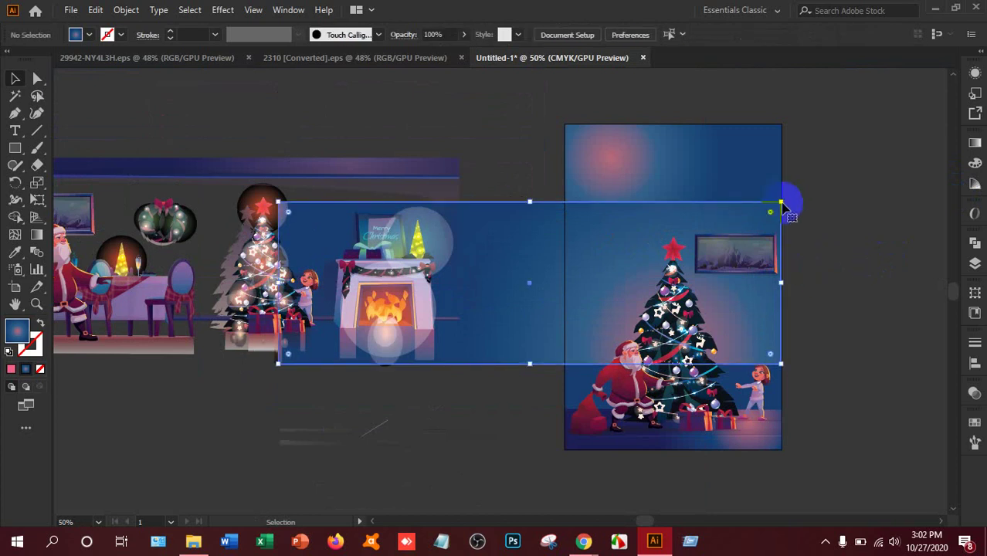
pyautogui.moveTo(782, 203); pyautogui.dragTo(891, 96)
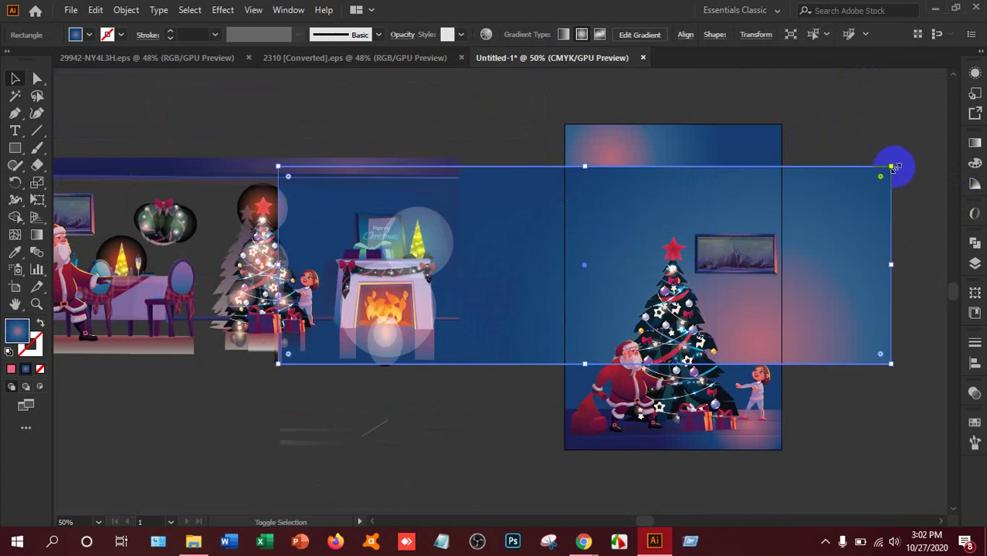
pyautogui.moveTo(891, 166); pyautogui.dragTo(934, 133)
pyautogui.moveTo(864, 215); pyautogui.dragTo(766, 189)
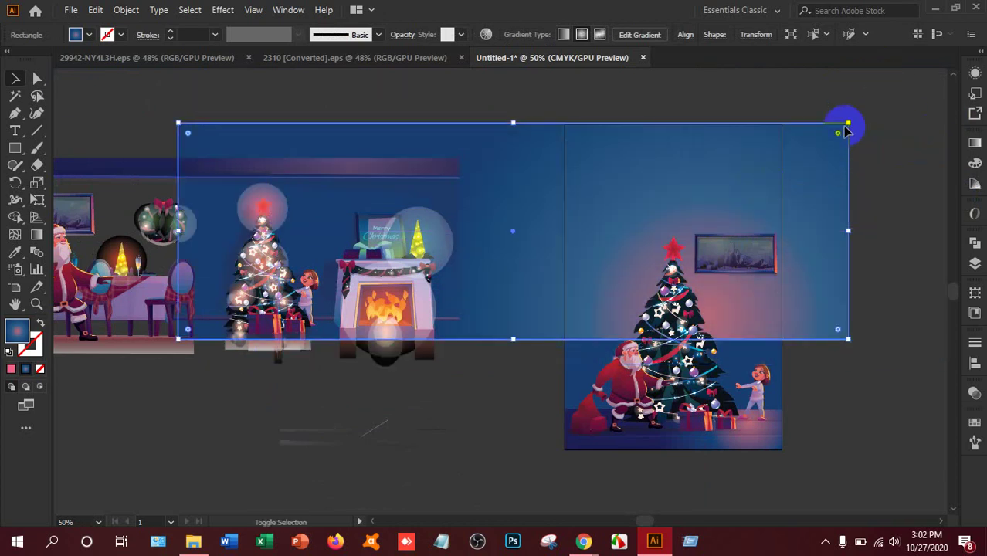
pyautogui.moveTo(848, 123); pyautogui.dragTo(902, 93)
pyautogui.rightClick(829, 163)
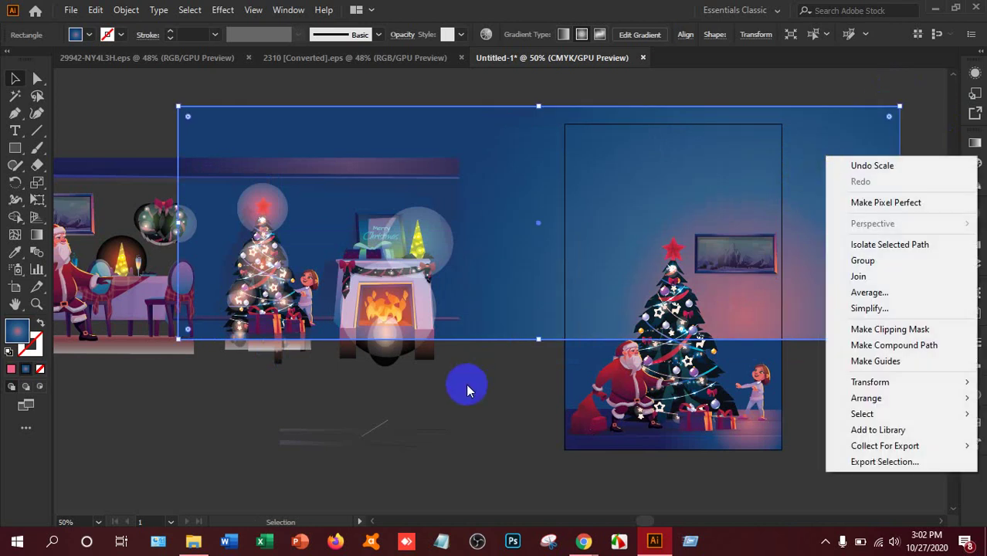
pyautogui.click(502, 379)
# Step: Reposition and enlarge the gradient wall rectangle so its pink glow surrounds the tree and its lower edge reaches the artboard's bottom
pyautogui.moveTo(803, 264); pyautogui.dragTo(712, 294)
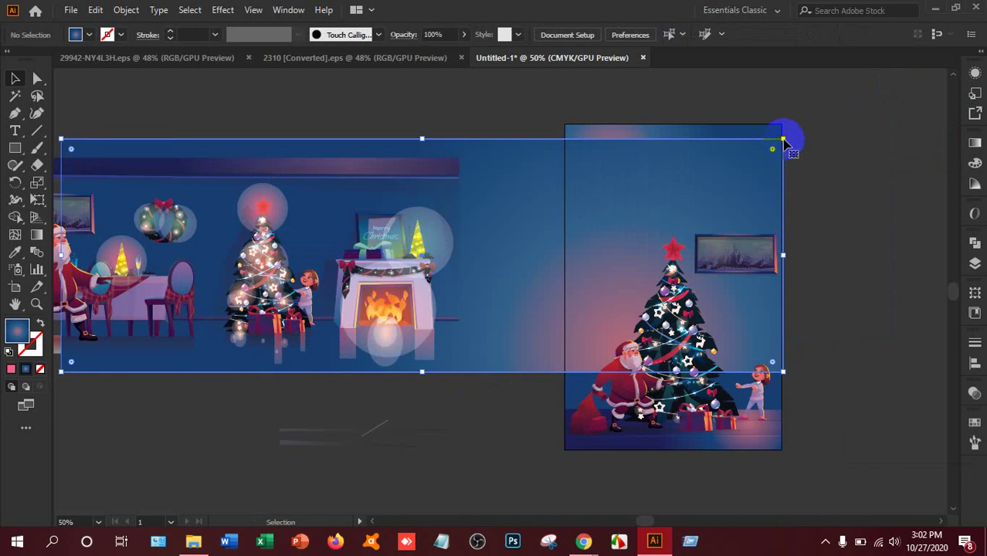
pyautogui.moveTo(785, 143); pyautogui.dragTo(850, 117)
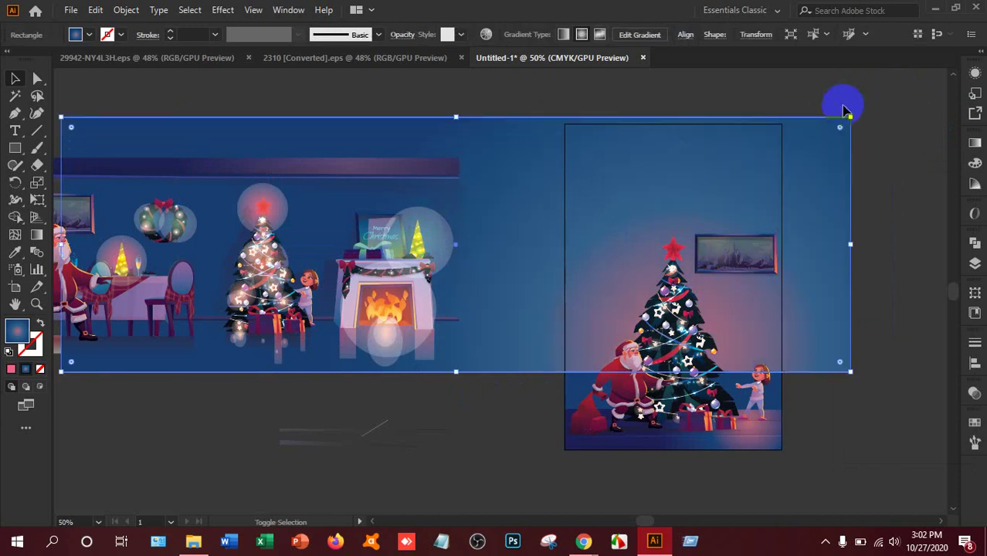
pyautogui.moveTo(850, 372); pyautogui.dragTo(912, 430)
pyautogui.moveTo(873, 403); pyautogui.dragTo(721, 441)
pyautogui.moveTo(782, 167); pyautogui.dragTo(888, 65)
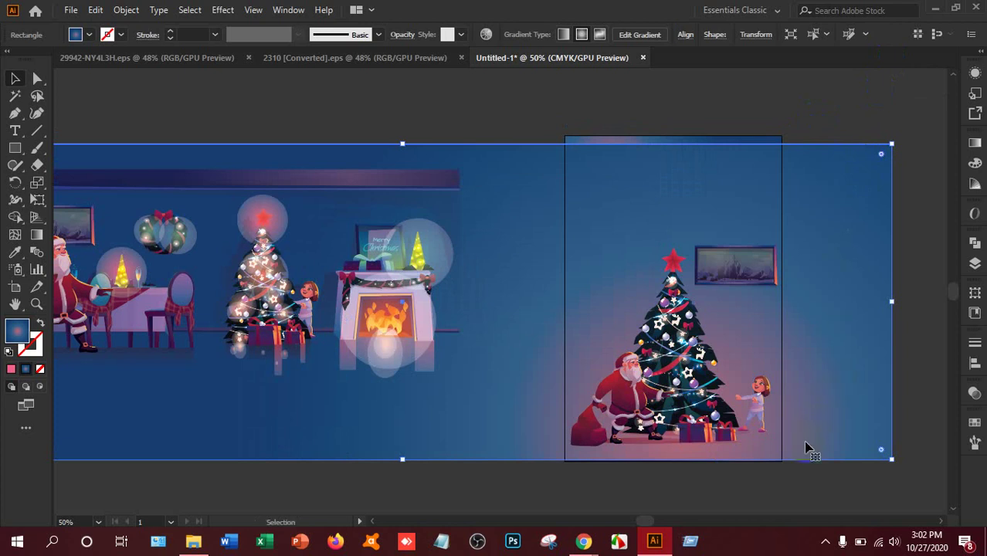
# Step: Stretch the gradient wall rectangle's upper right corner until its top edge meets the artboard's top edge
pyautogui.click(892, 147)
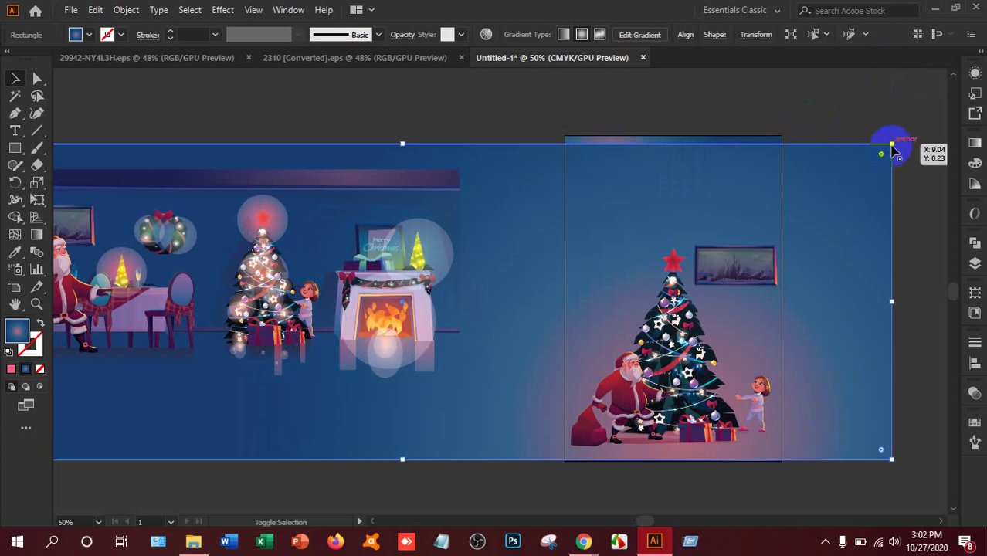
pyautogui.moveTo(893, 145); pyautogui.dragTo(917, 129)
pyautogui.click(653, 487)
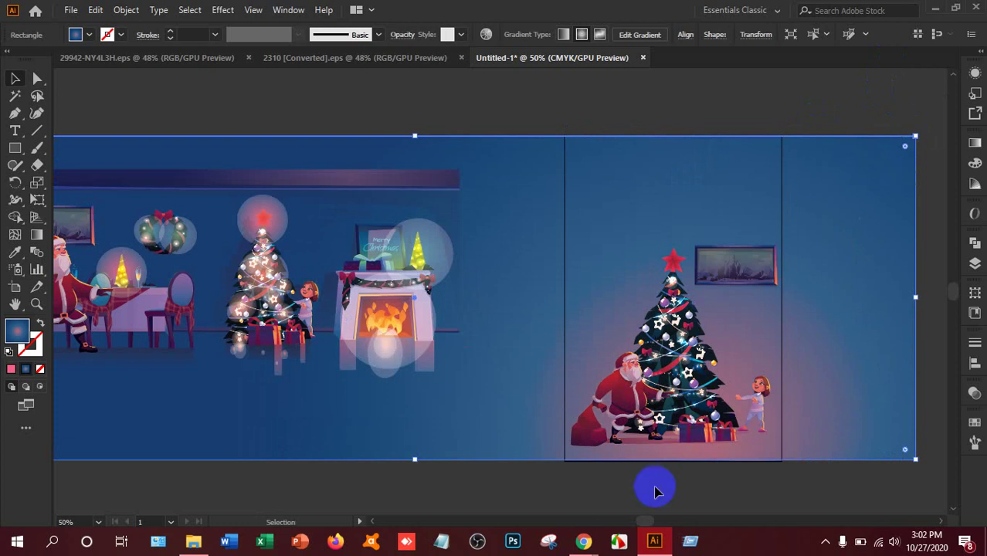
# Step: Stretch the gradient wall rectangle's lower right corner to close the thin gap at the artboard's bottom edge
pyautogui.click(852, 403)
pyautogui.hotkey('ctrl', '+')
pyautogui.hotkey('ctrl', '+')
pyautogui.hotkey('ctrl', '+')
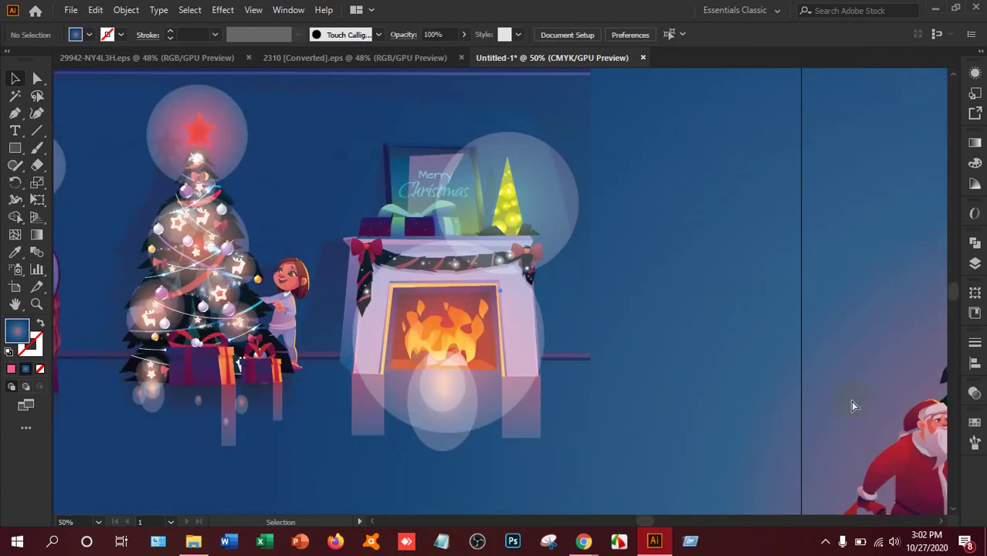
pyautogui.moveTo(642, 523); pyautogui.dragTo(658, 523)
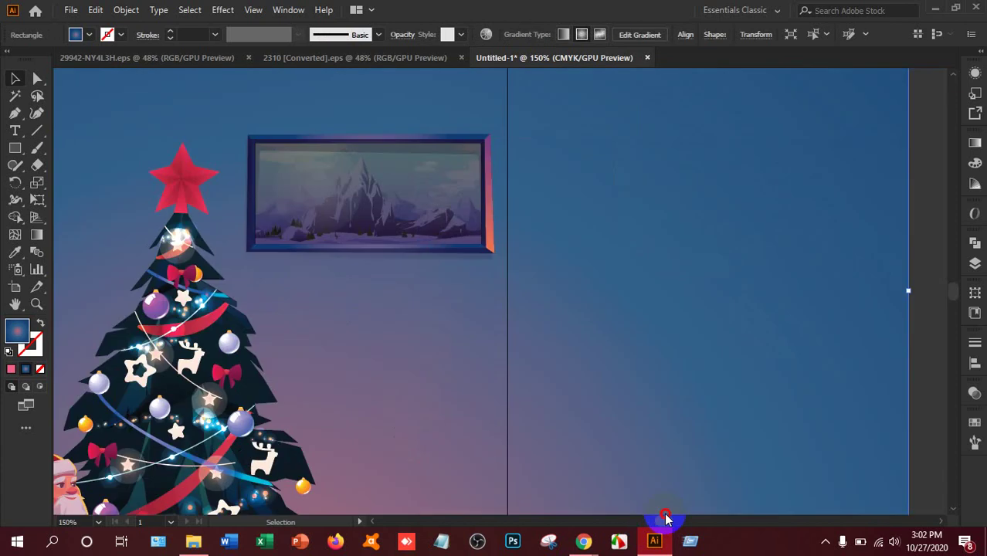
pyautogui.scroll(-5, 541, 332)
pyautogui.scroll(-3, 553, 323)
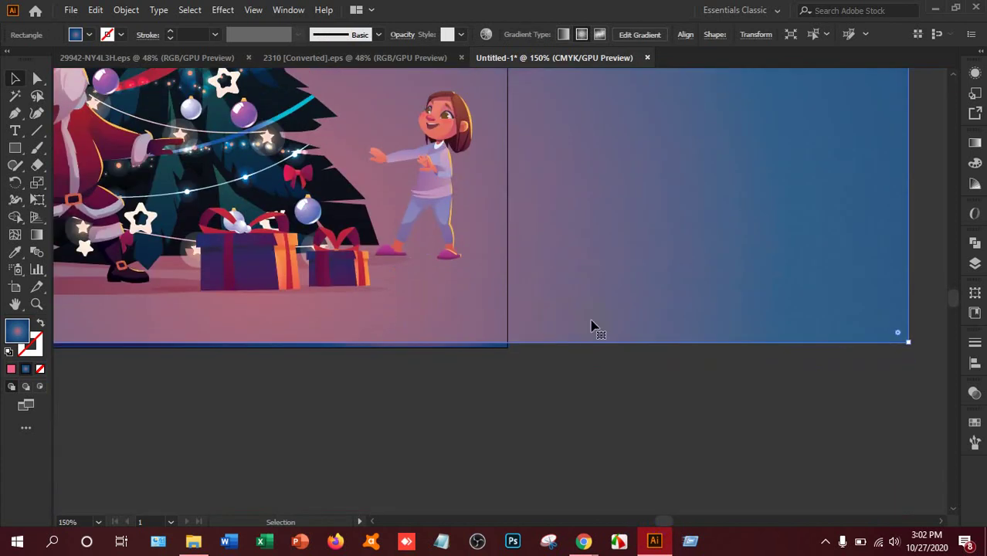
pyautogui.moveTo(909, 342); pyautogui.dragTo(923, 346)
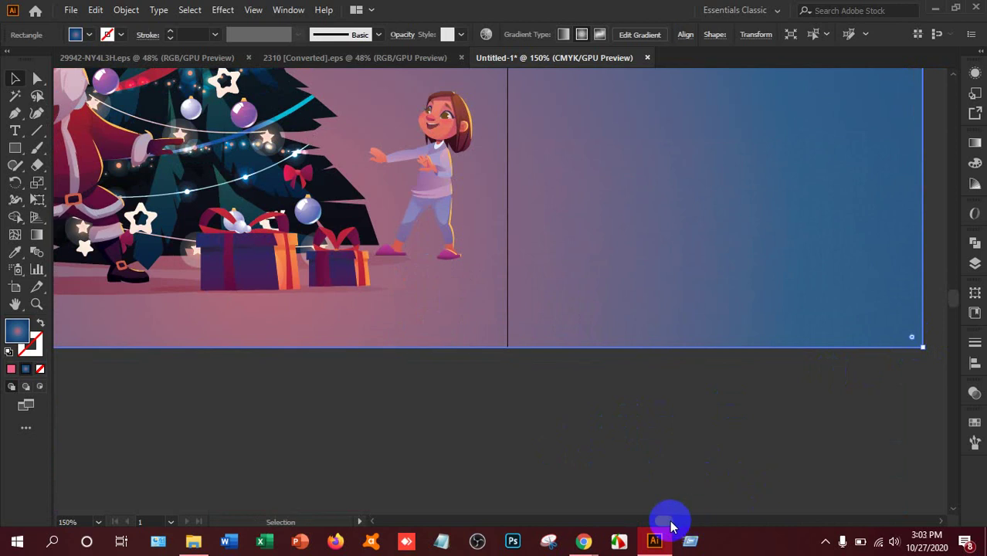
# Step: Shift the gradient wall rectangle left until its pink glow sits centred behind the Christmas tree on the artboard
pyautogui.moveTo(667, 522)
pyautogui.mouseDown()
pyautogui.moveTo(659, 523)
pyautogui.moveTo(668, 524)
pyautogui.mouseUp()
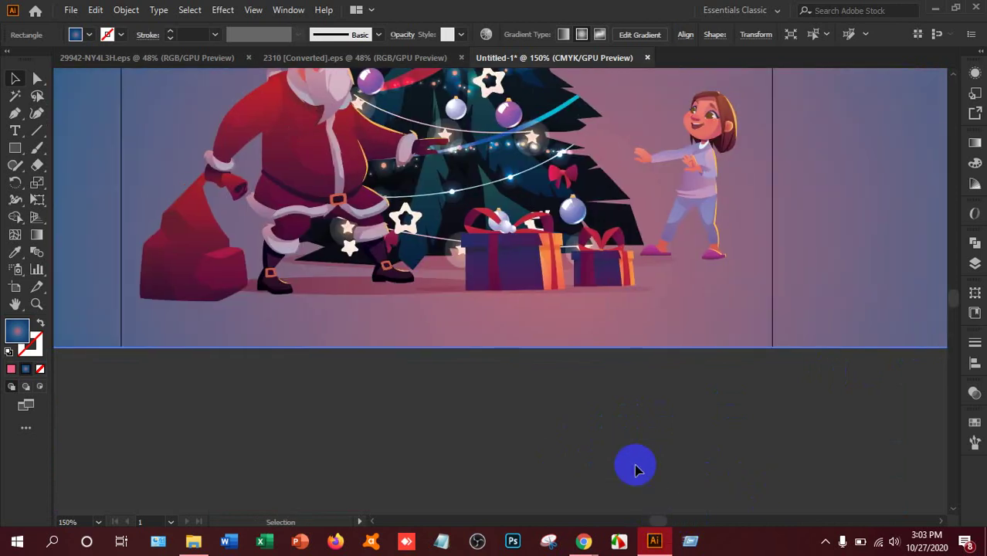
pyautogui.scroll(3, 641, 450)
pyautogui.hscroll(-10, 639, 450)
pyautogui.hotkey('ctrl', '-')
pyautogui.hotkey('ctrl', '-')
pyautogui.hotkey('ctrl', '-')
pyautogui.hotkey('ctrl', '-')
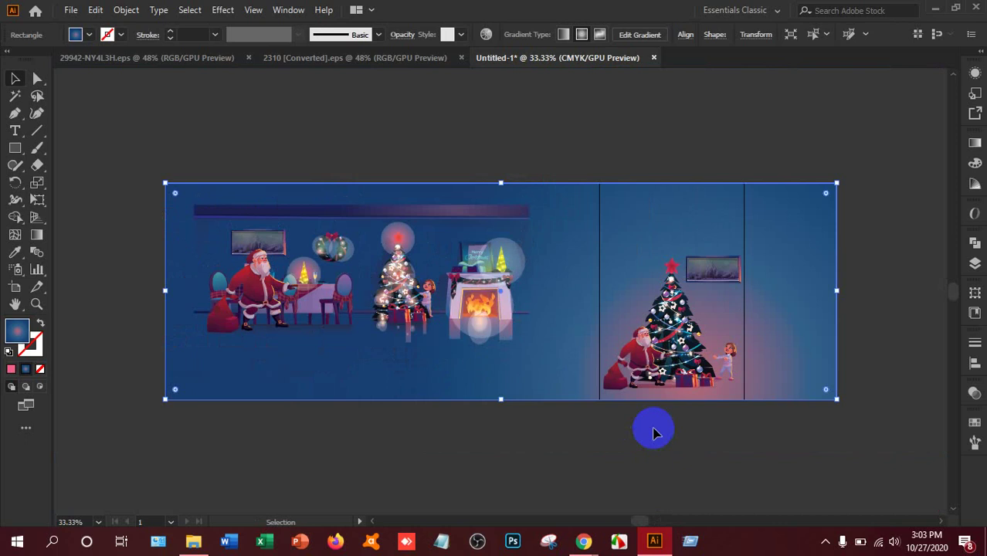
pyautogui.moveTo(568, 326); pyautogui.dragTo(529, 326)
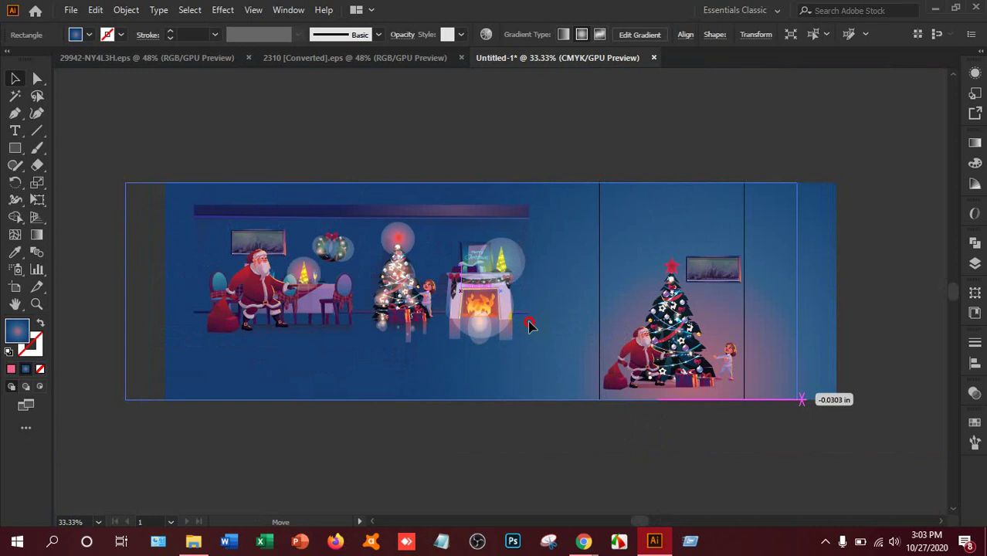
pyautogui.click(596, 409)
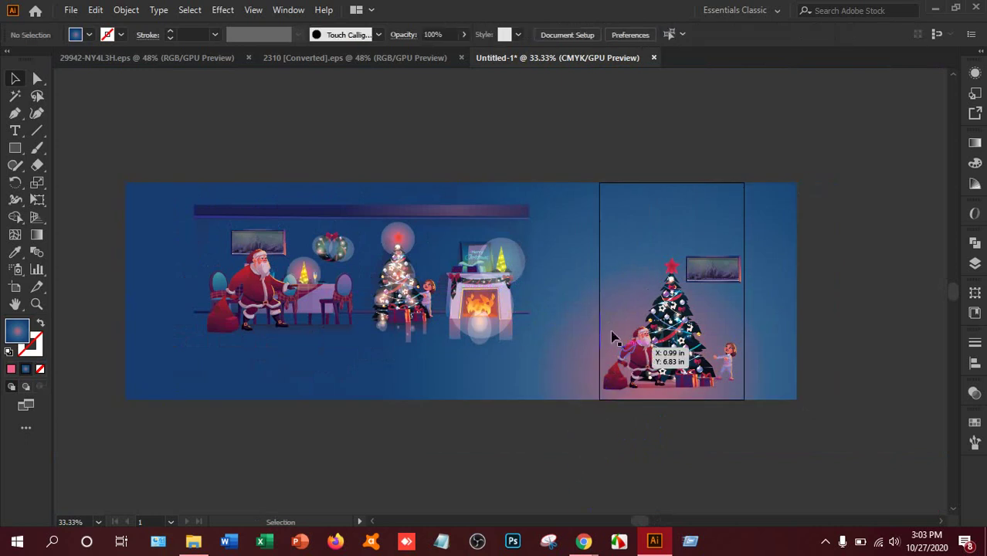
pyautogui.click(575, 320)
pyautogui.moveTo(573, 312)
pyautogui.mouseDown()
pyautogui.moveTo(589, 306)
pyautogui.moveTo(581, 313)
pyautogui.mouseUp()
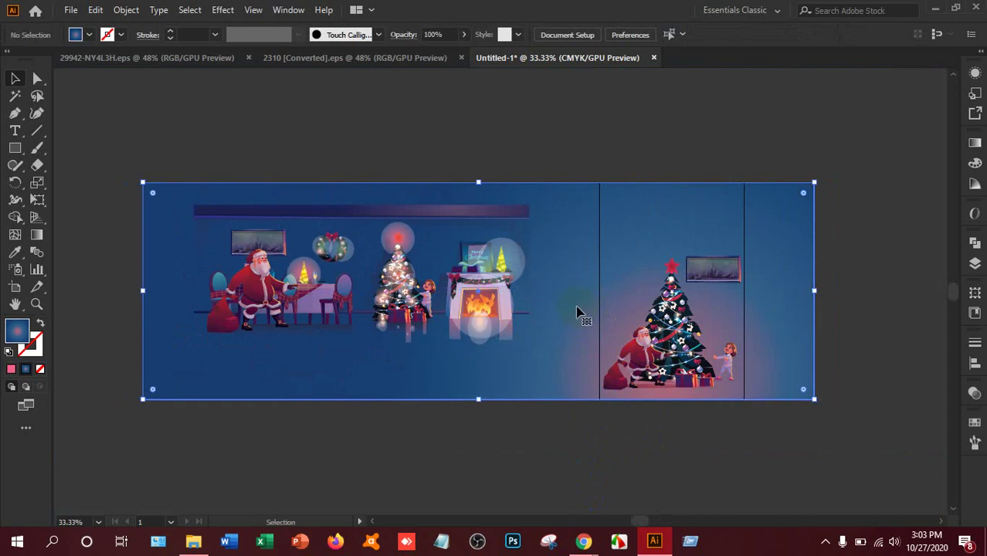
pyautogui.click(697, 421)
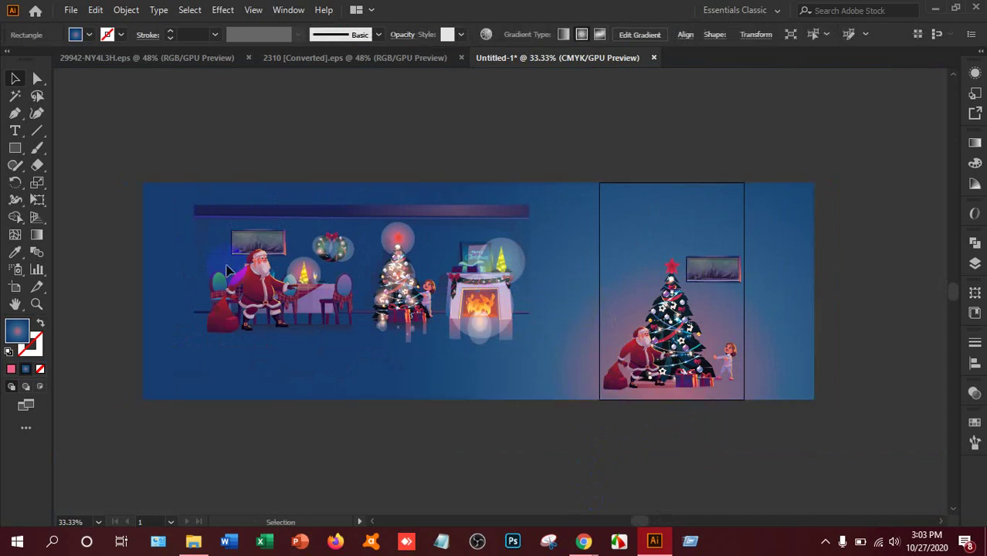
# Step: Draw two tall gradient rectangles over the wall's overhang, one flush with each side edge of the artboard
pyautogui.click(40, 131)
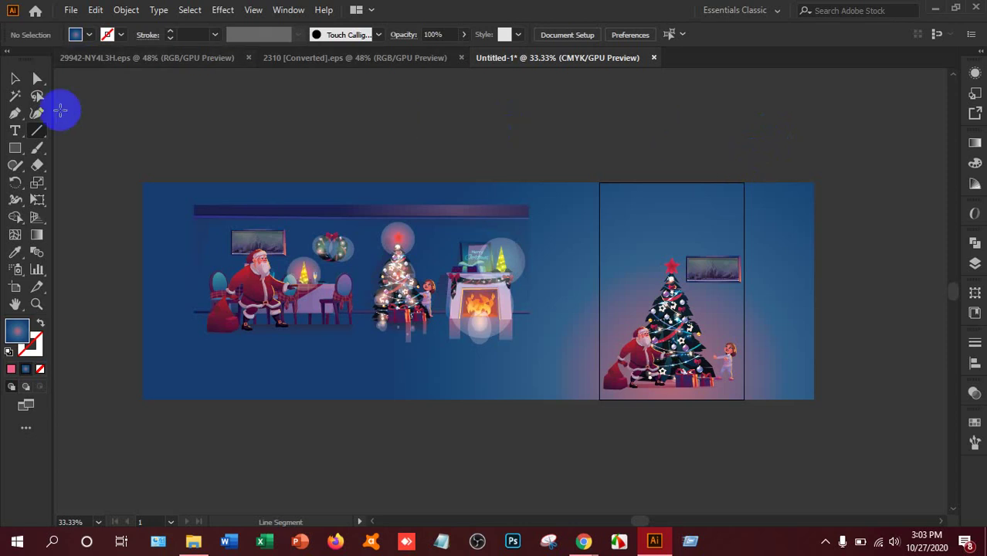
pyautogui.moveTo(19, 145); pyautogui.dragTo(92, 148)
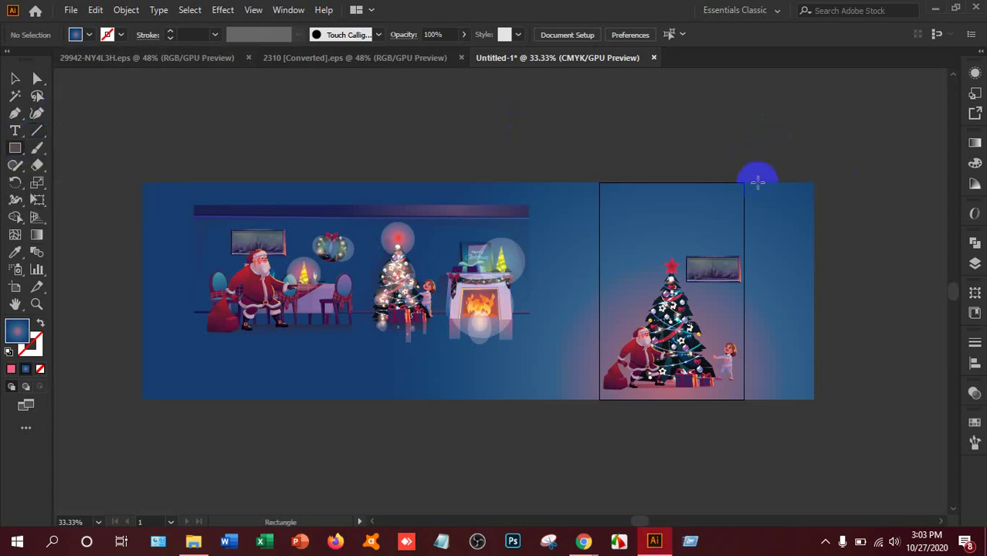
pyautogui.moveTo(746, 179); pyautogui.dragTo(878, 446)
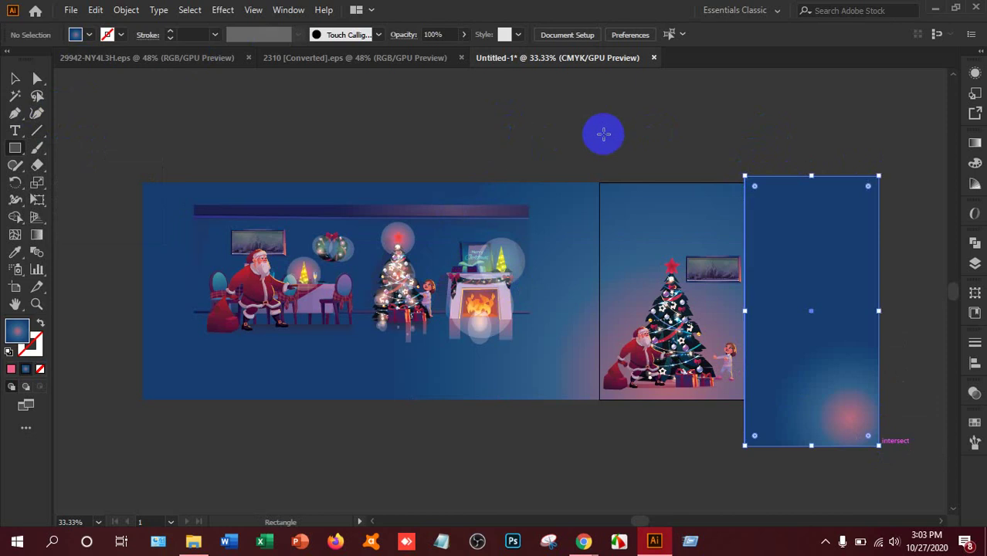
pyautogui.moveTo(600, 171); pyautogui.dragTo(561, 432)
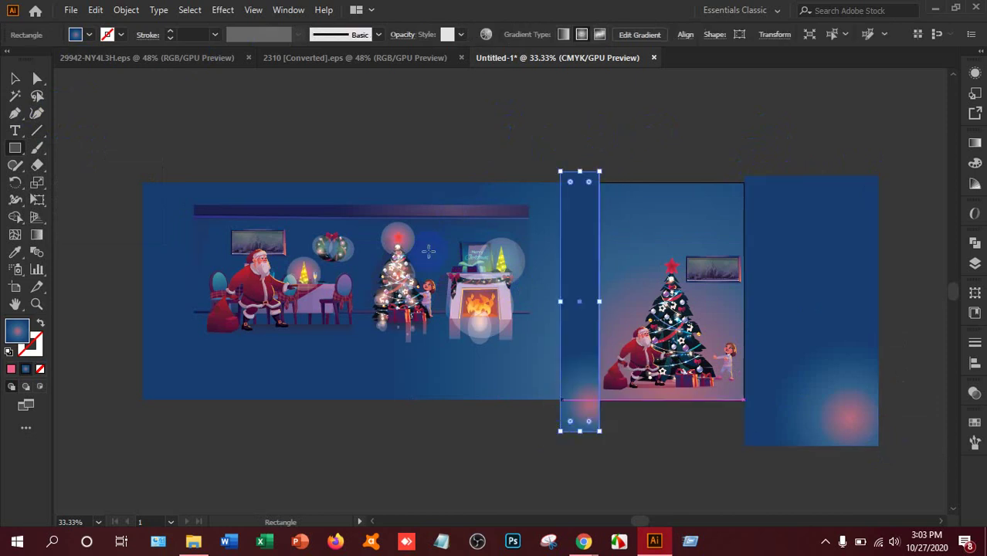
# Step: Divide the wall and the two flanking rectangles with Pathfinder, and ungroup the resulting pieces
pyautogui.click(15, 79)
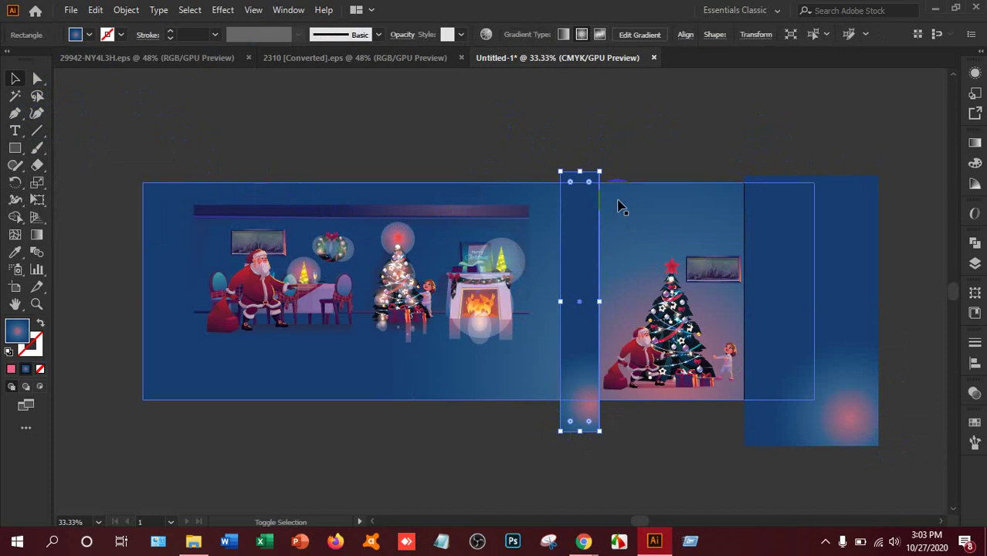
pyautogui.keyDown('shift'); pyautogui.click(855, 228); pyautogui.keyUp('shift')
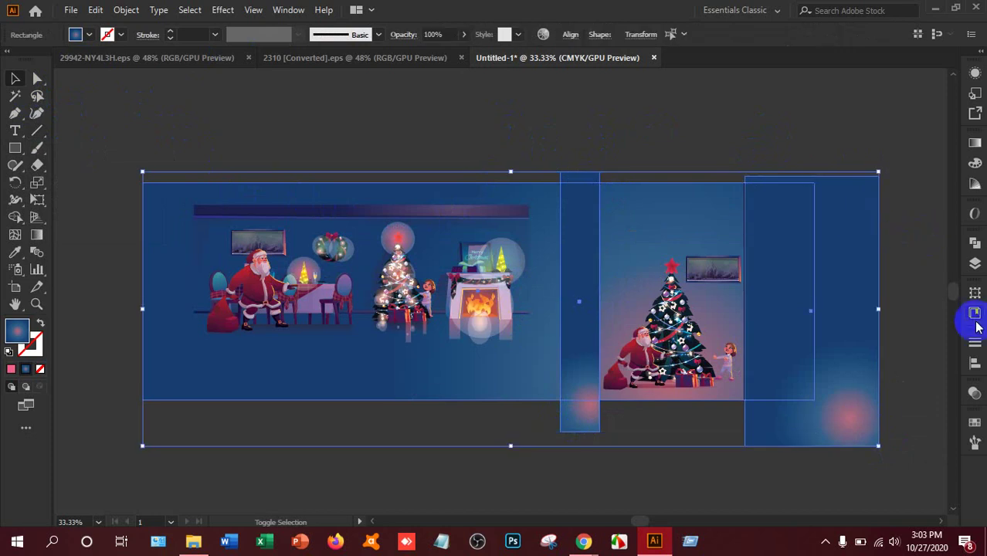
pyautogui.click(974, 241)
pyautogui.click(810, 317)
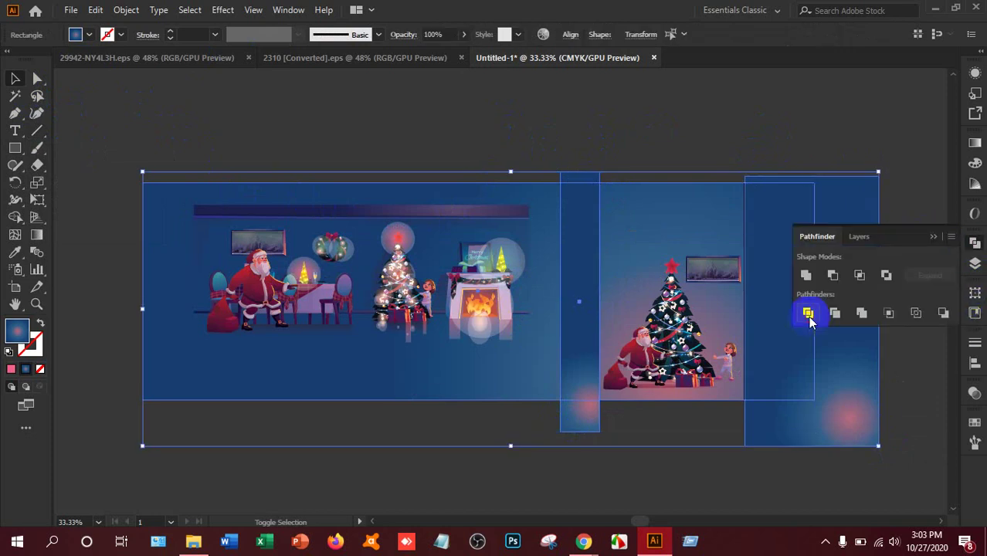
pyautogui.rightClick(758, 238)
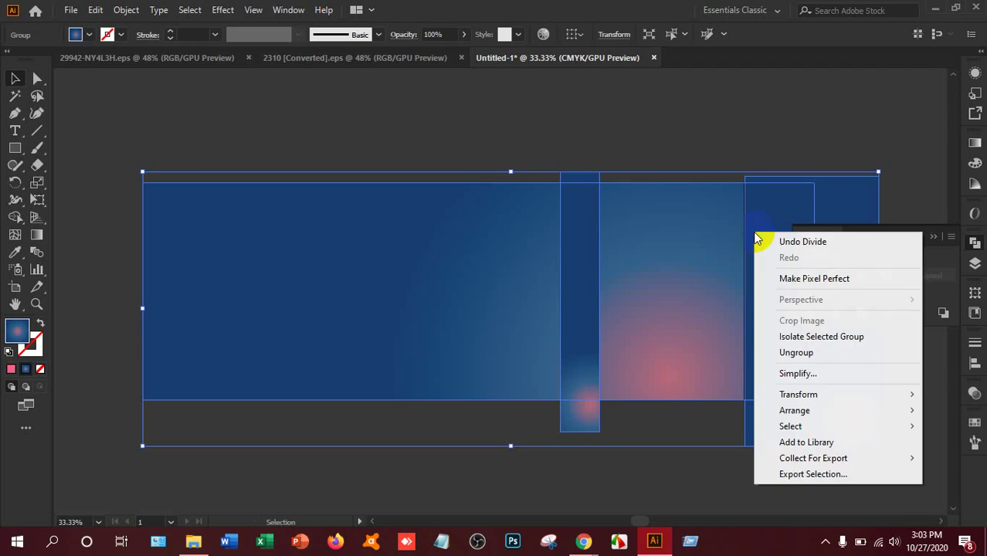
pyautogui.click(796, 352)
# Step: Delete the divided pieces beyond the artboard's right edge and the overlapping dark strip along its left edge
pyautogui.click(846, 88)
pyautogui.click(856, 201)
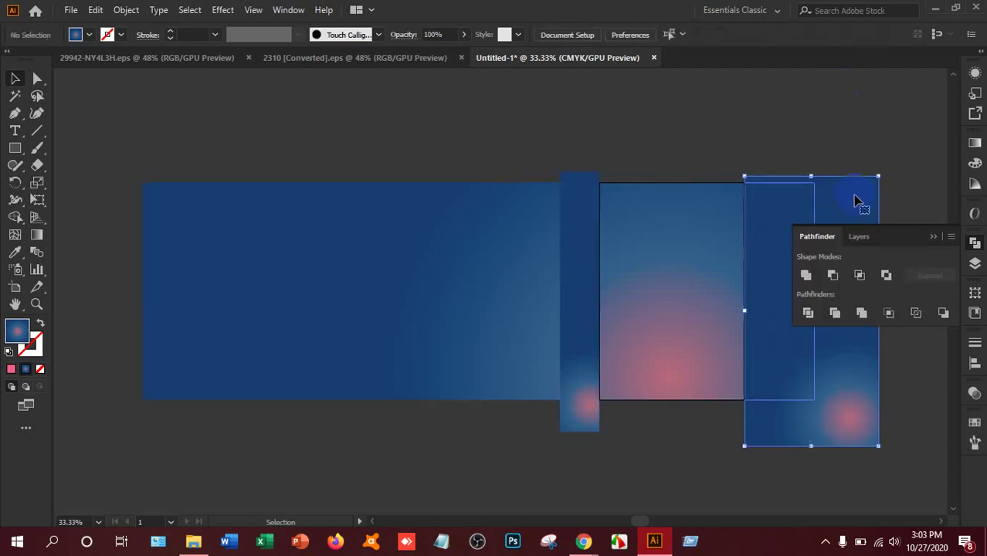
pyautogui.press('Delete')
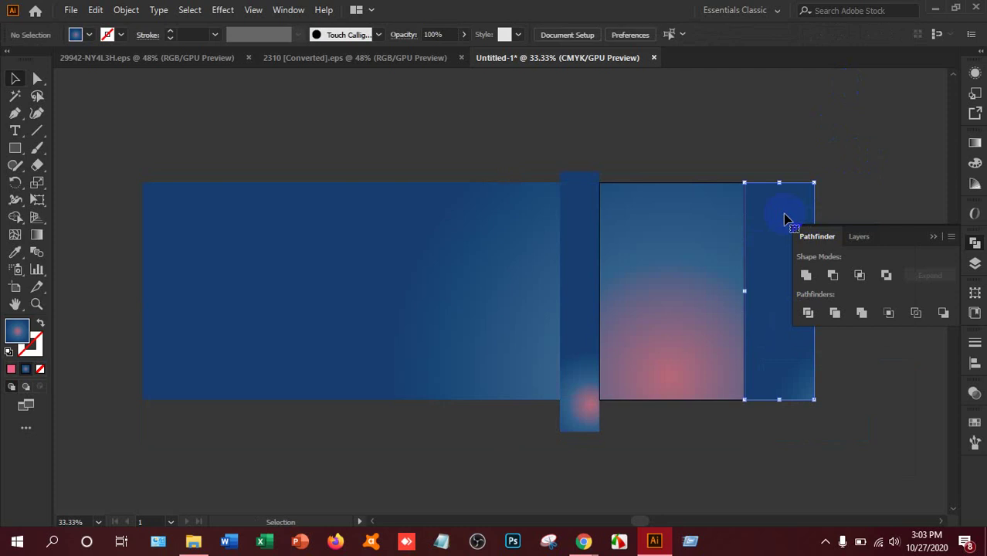
pyautogui.click(605, 249)
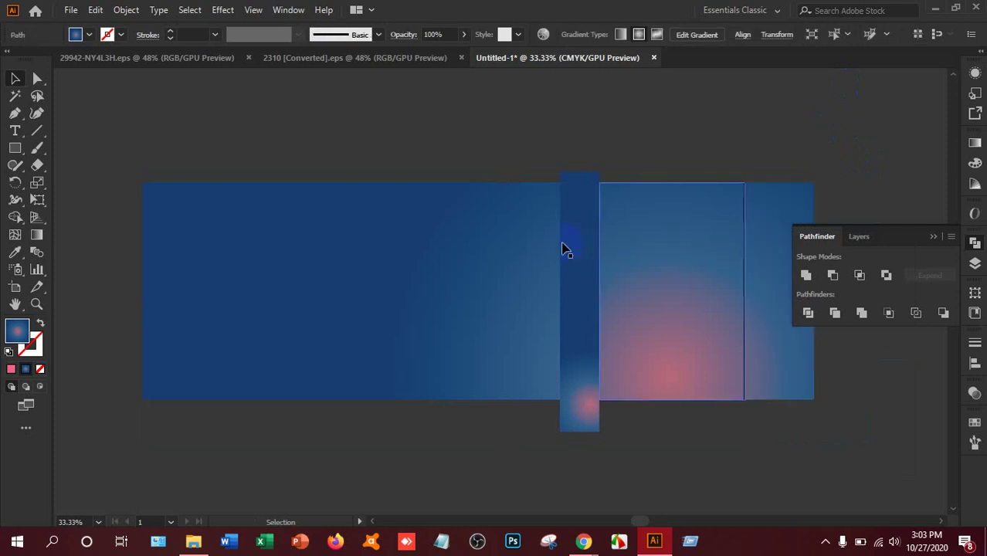
pyautogui.click(570, 249)
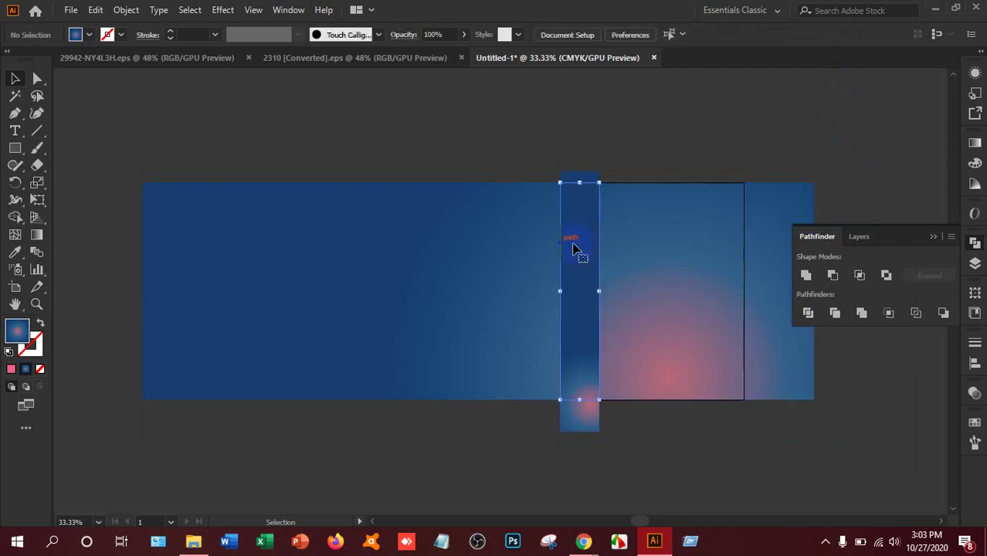
pyautogui.click(763, 218)
pyautogui.hotkey('ctrl', 'shift', 'a')
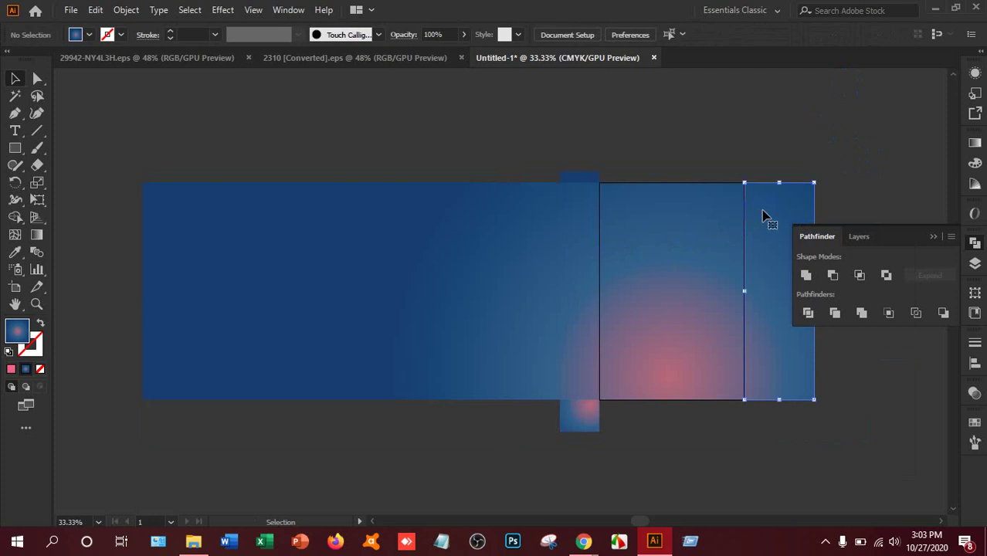
pyautogui.click(763, 217)
pyautogui.press('Delete')
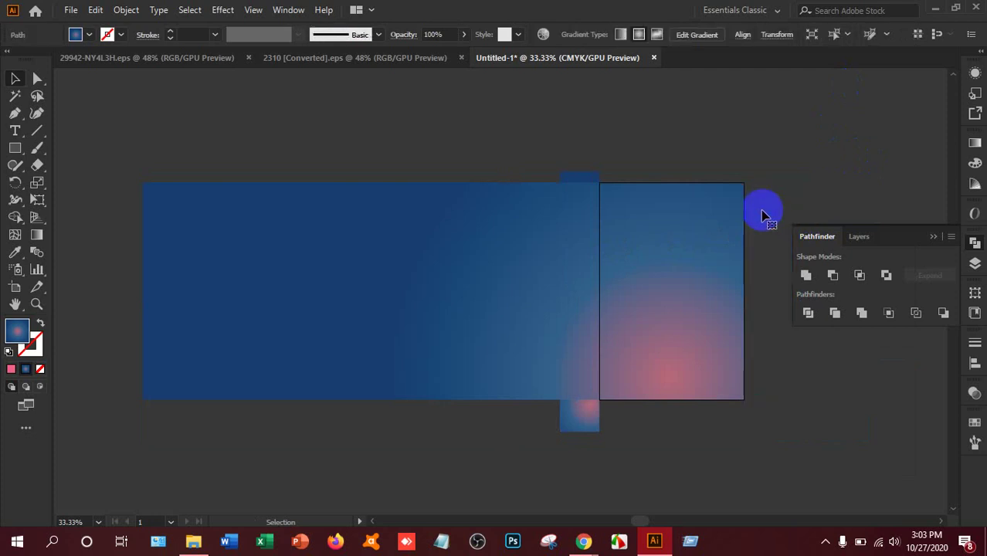
# Step: Delete all remaining divided pieces left of the artboard, including the narrow strip, its two end pieces and the large wall section
pyautogui.click(582, 223)
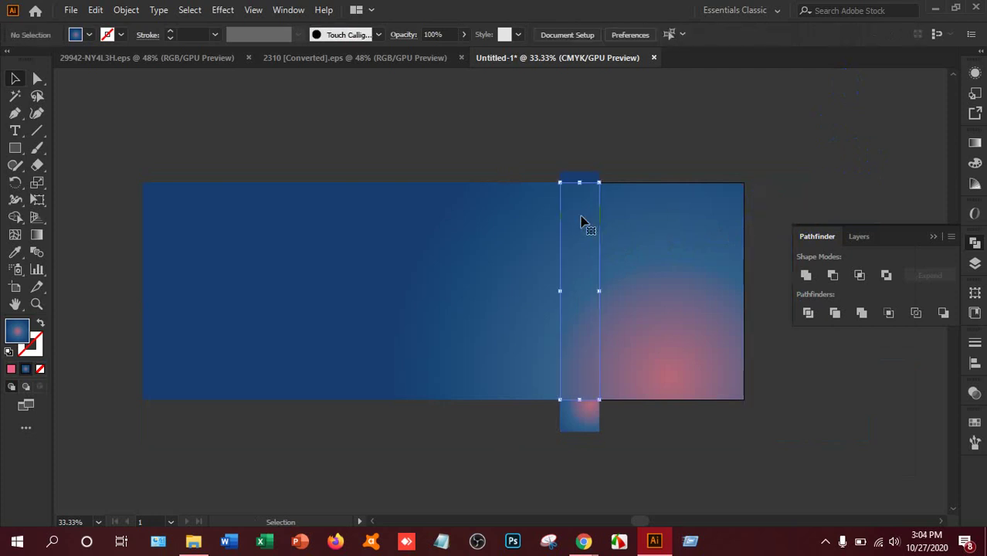
pyautogui.press('Delete')
pyautogui.moveTo(589, 256); pyautogui.dragTo(587, 181)
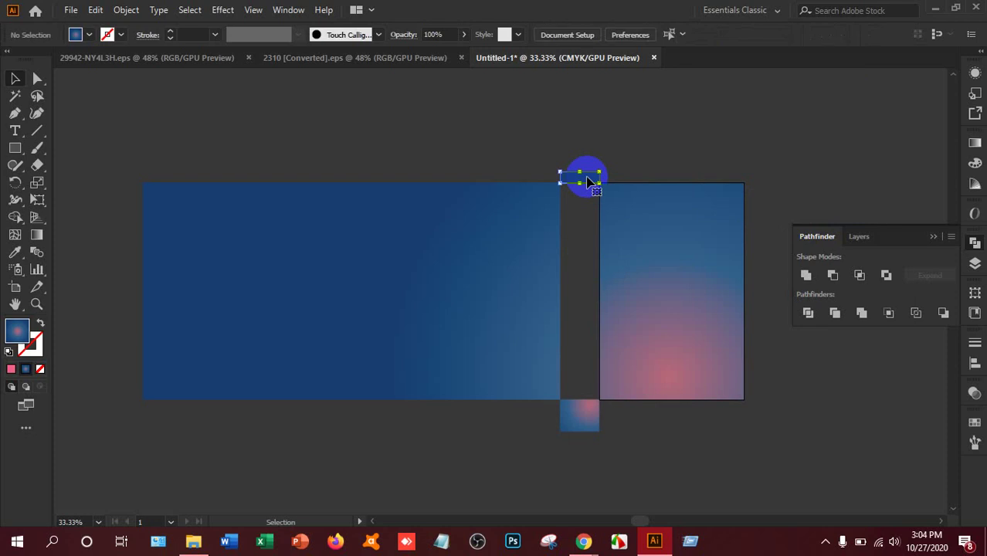
pyautogui.press('Delete')
pyautogui.click(584, 427)
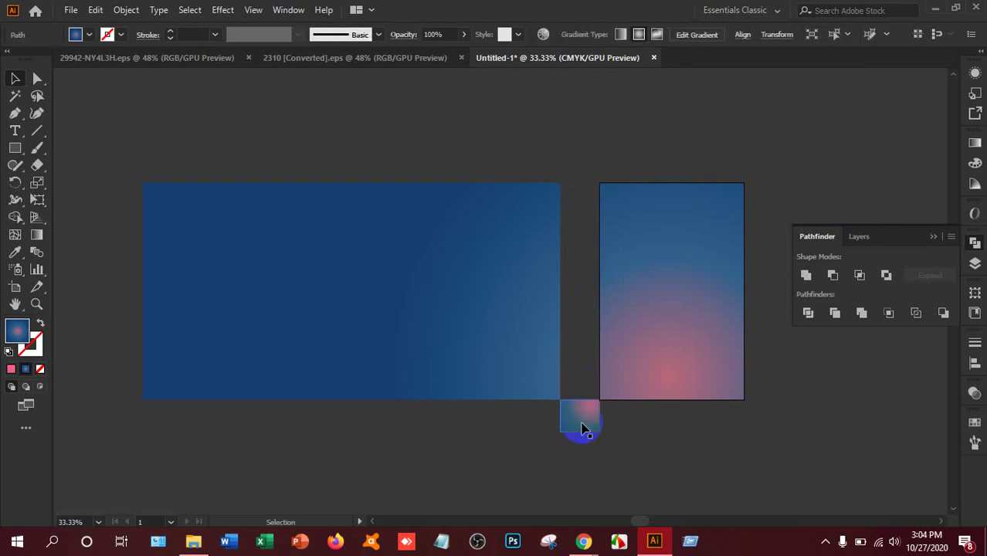
pyautogui.press('Delete')
pyautogui.click(546, 324)
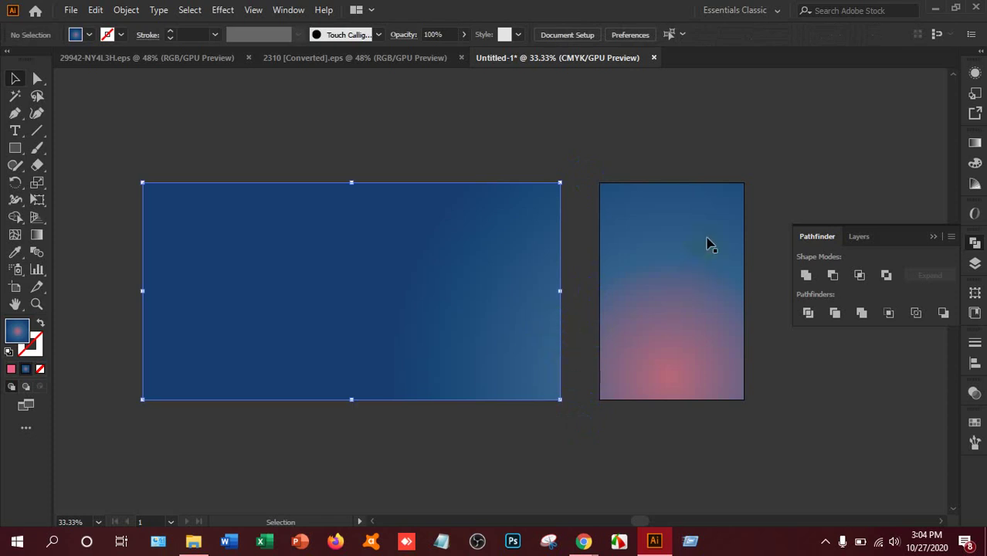
pyautogui.hotkey('ctrl', 'z')
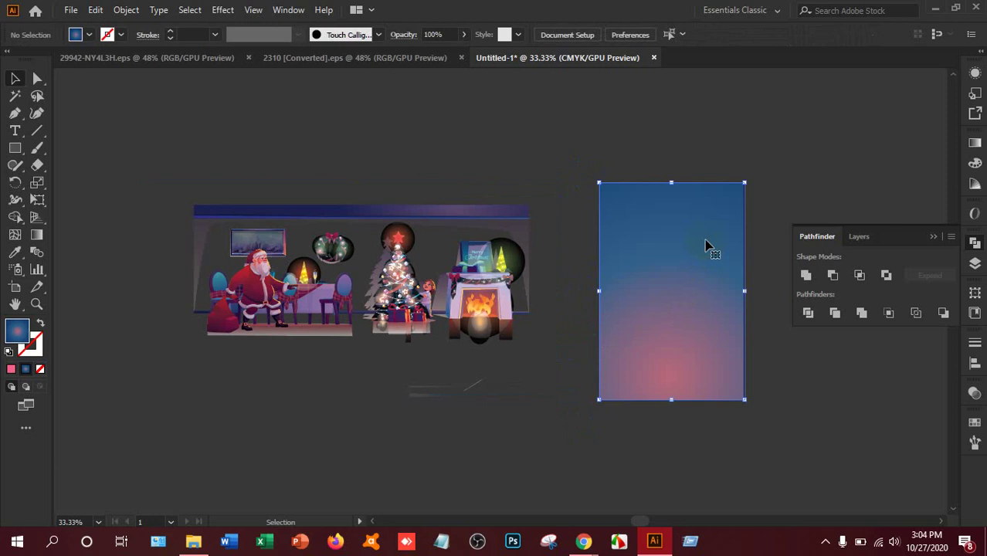
# Step: Send the trimmed gradient wall behind the tree, Santa, girl, gifts and picture frame
pyautogui.press('a')
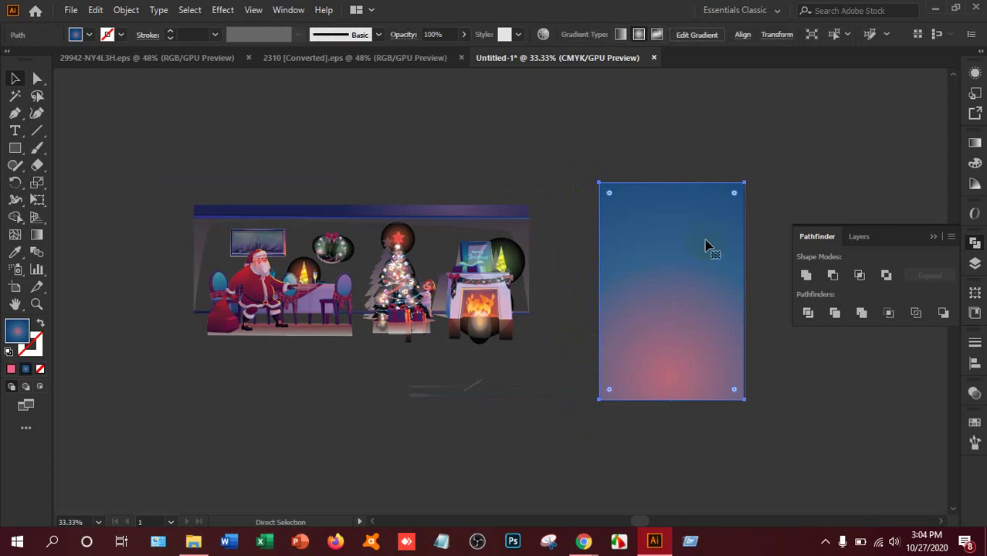
pyautogui.click(827, 176)
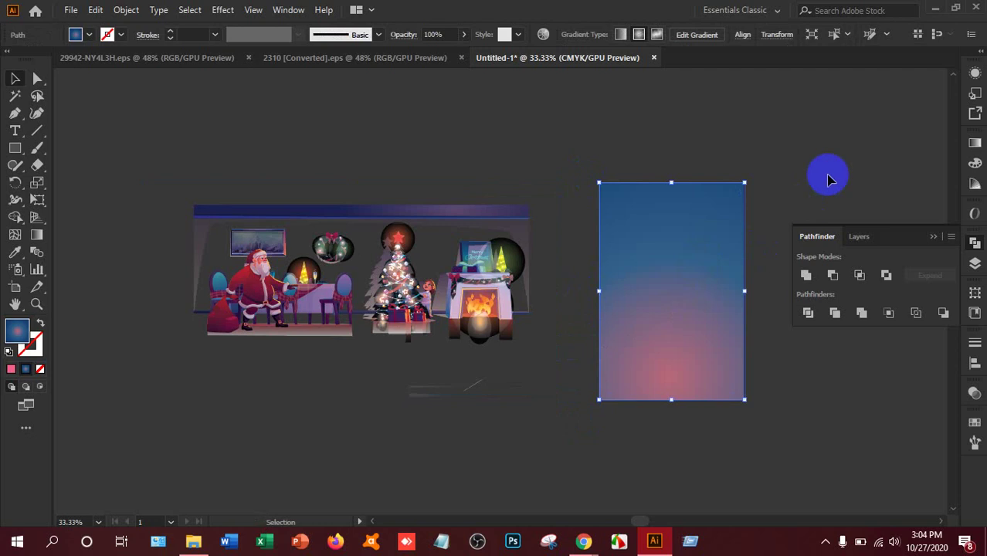
pyautogui.click(704, 233)
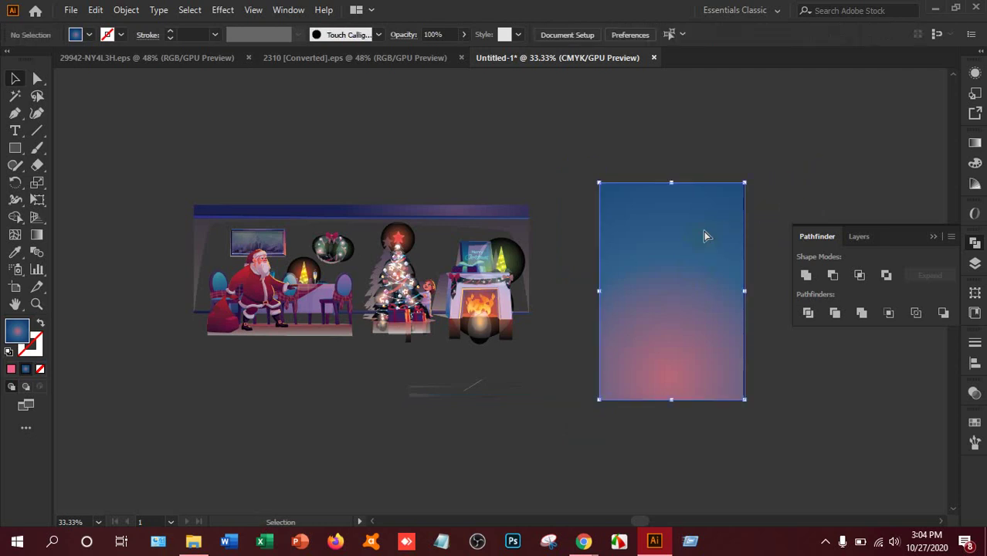
pyautogui.press('a')
pyautogui.hotkey('ctrl', 'v')
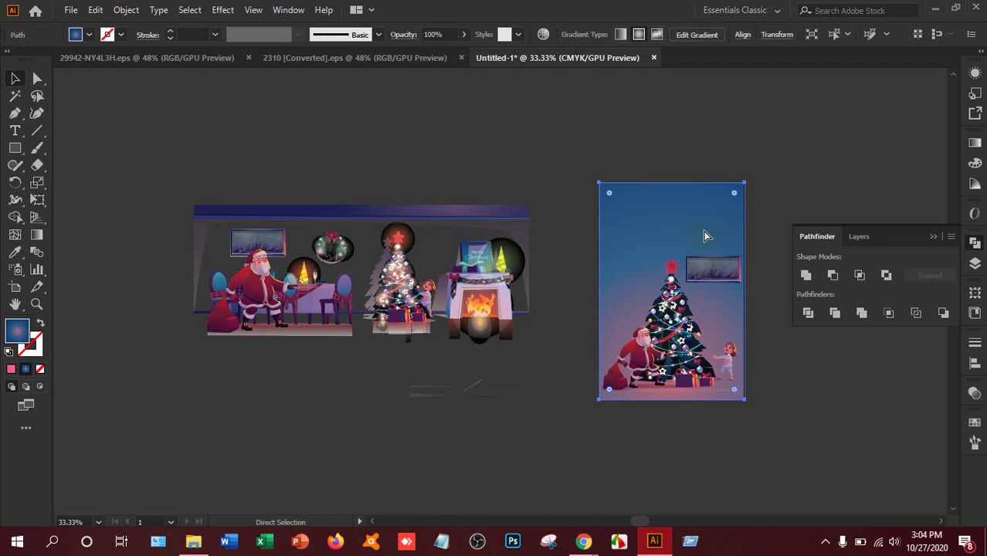
pyautogui.press('v')
# Step: Delete the entire leftover original room scene lying beside the artboard
pyautogui.click(744, 166)
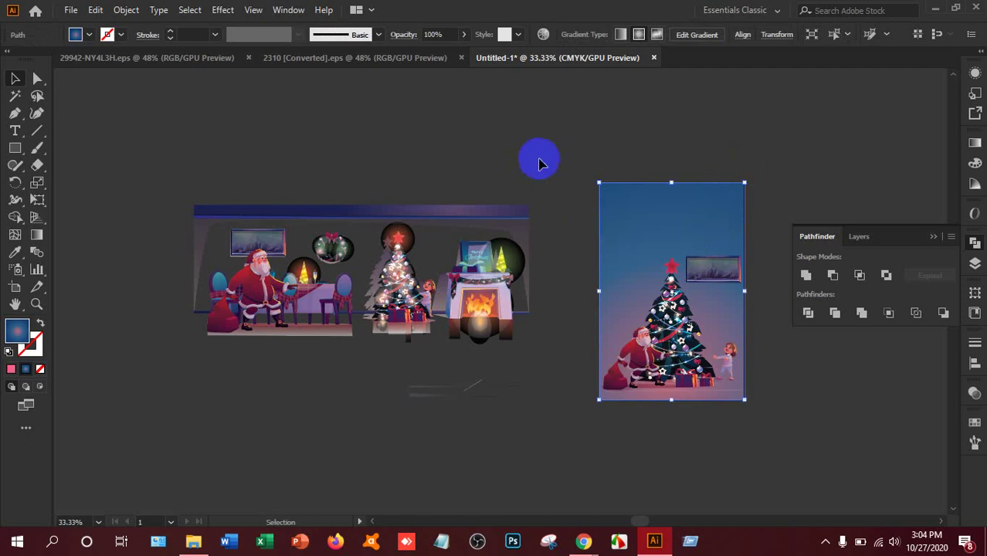
pyautogui.moveTo(539, 157); pyautogui.dragTo(195, 411)
pyautogui.press('Delete')
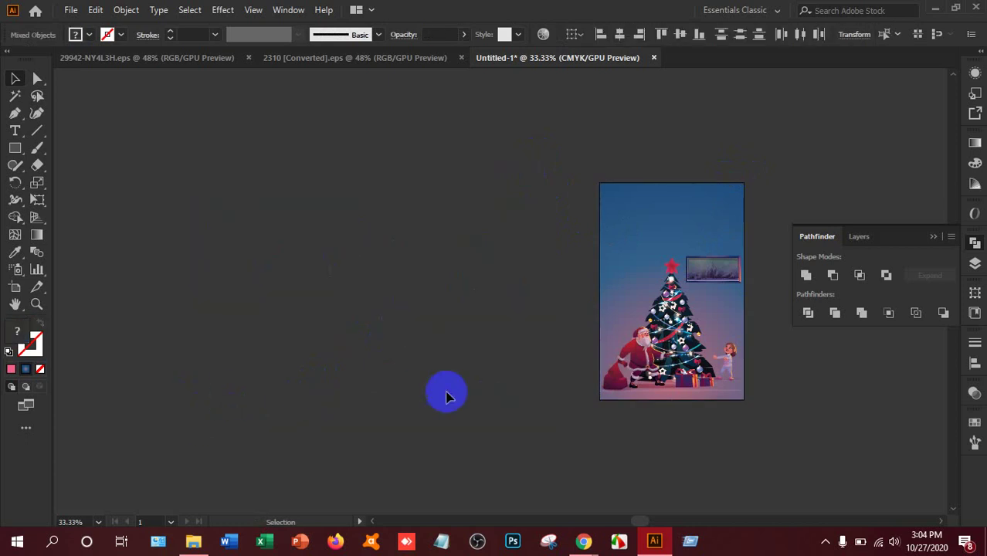
# Step: Move the finished composition off the artboard to the left and delete the leftover gradient pieces that were hidden beneath it
pyautogui.moveTo(533, 177); pyautogui.dragTo(761, 424)
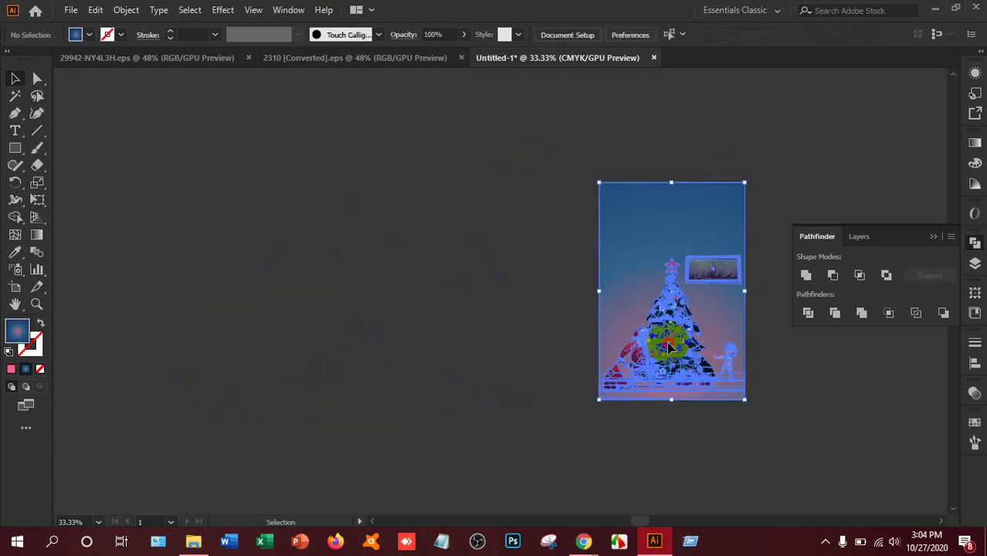
pyautogui.moveTo(670, 349); pyautogui.dragTo(399, 383)
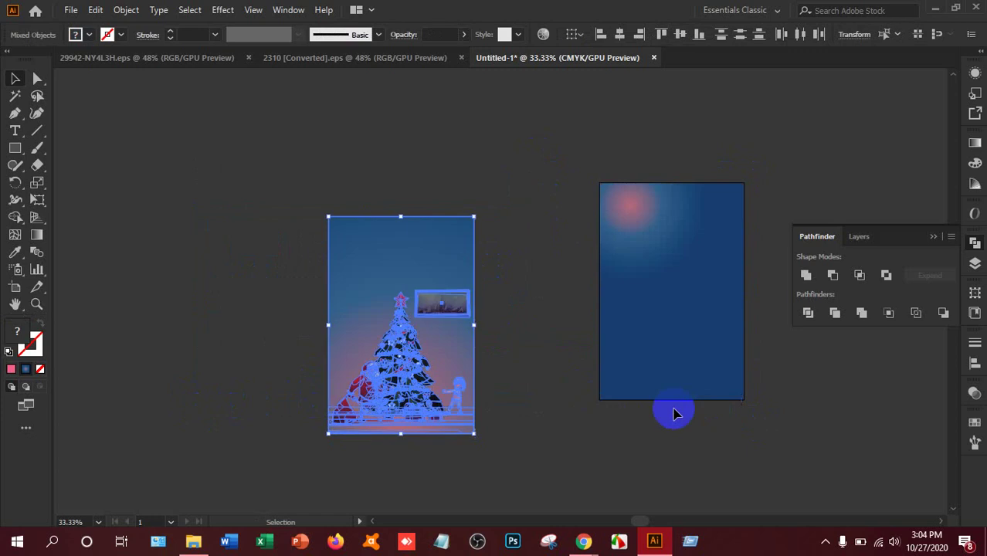
pyautogui.click(682, 304)
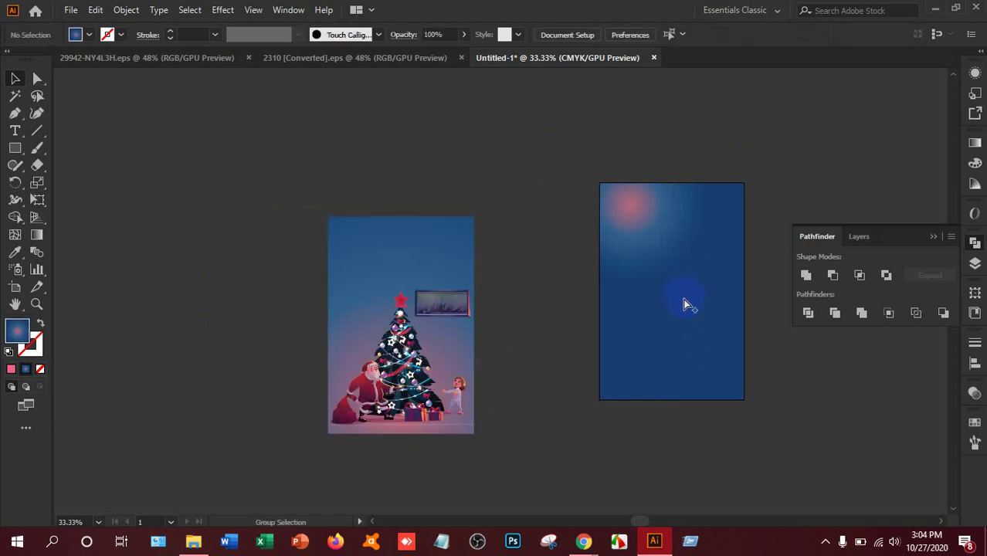
pyautogui.click(688, 306)
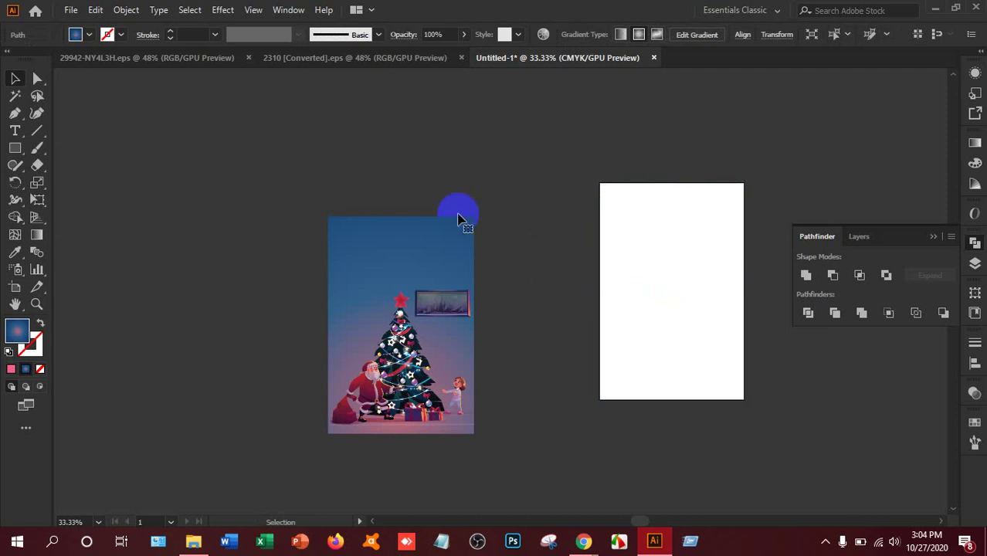
# Step: Move the entire Christmas composition back onto the artboard so that it covers the white page
pyautogui.moveTo(330, 172); pyautogui.dragTo(523, 456)
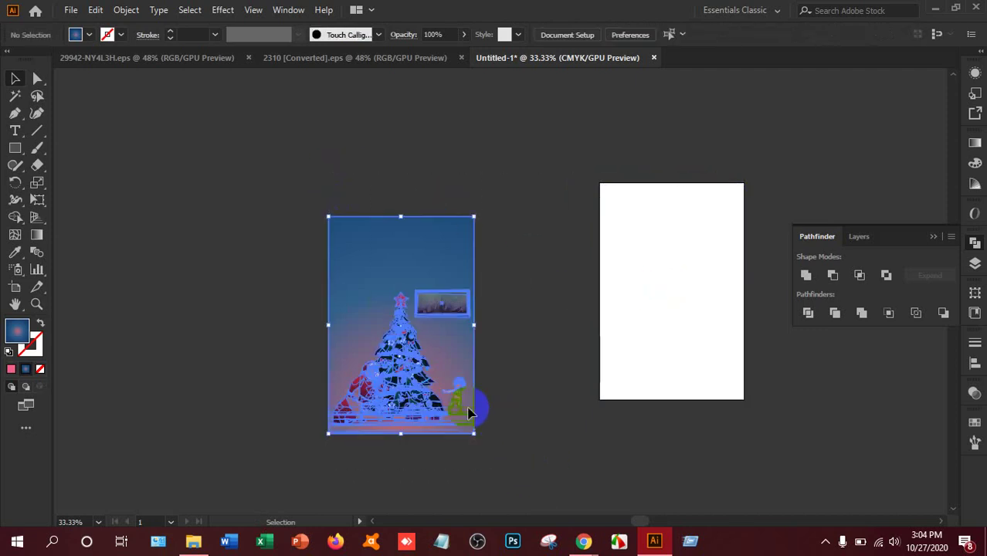
pyautogui.moveTo(400, 366); pyautogui.dragTo(669, 331)
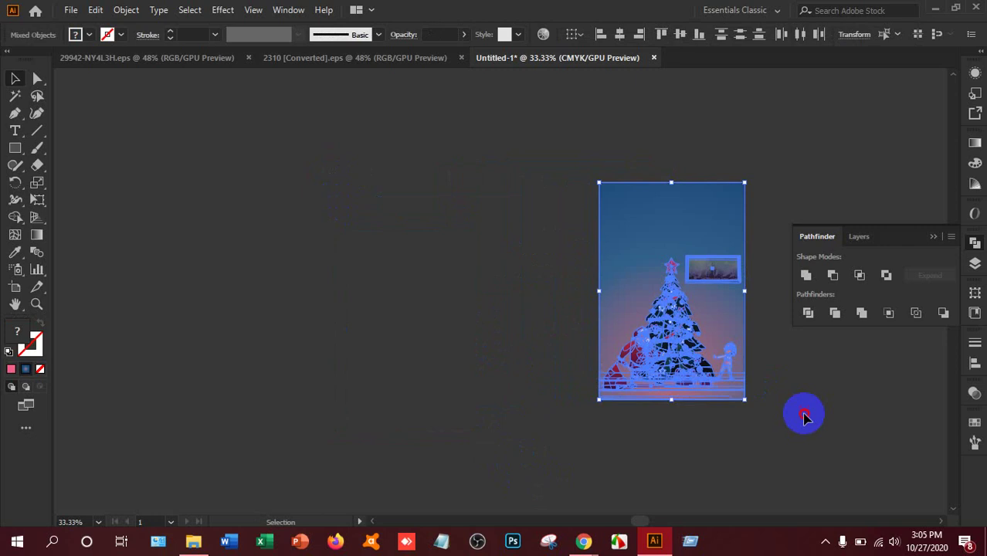
pyautogui.click(804, 417)
# Step: Add the text "MERRY CHRISTMAS" in the empty area beside the artboard with the Type tool
pyautogui.hotkey('ctrl', '+')
pyautogui.hotkey('ctrl', '+')
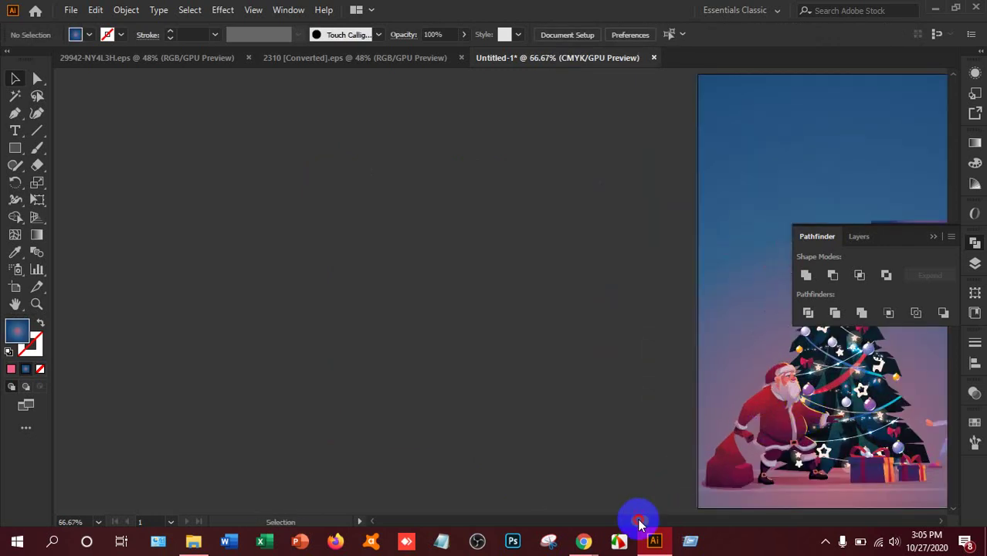
pyautogui.moveTo(639, 520); pyautogui.dragTo(663, 521)
pyautogui.scroll(2, 672, 364)
pyautogui.scroll(-2, 672, 364)
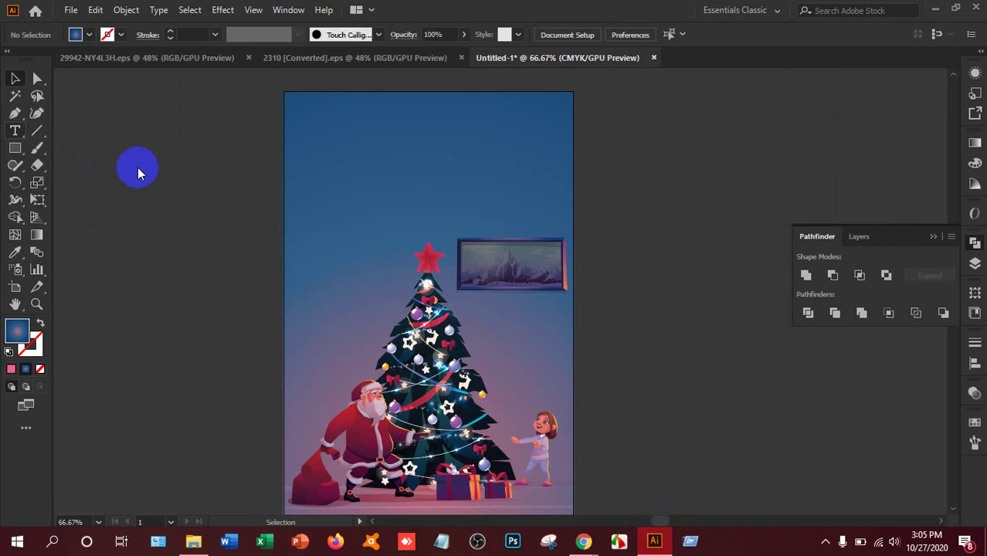
pyautogui.click(16, 132)
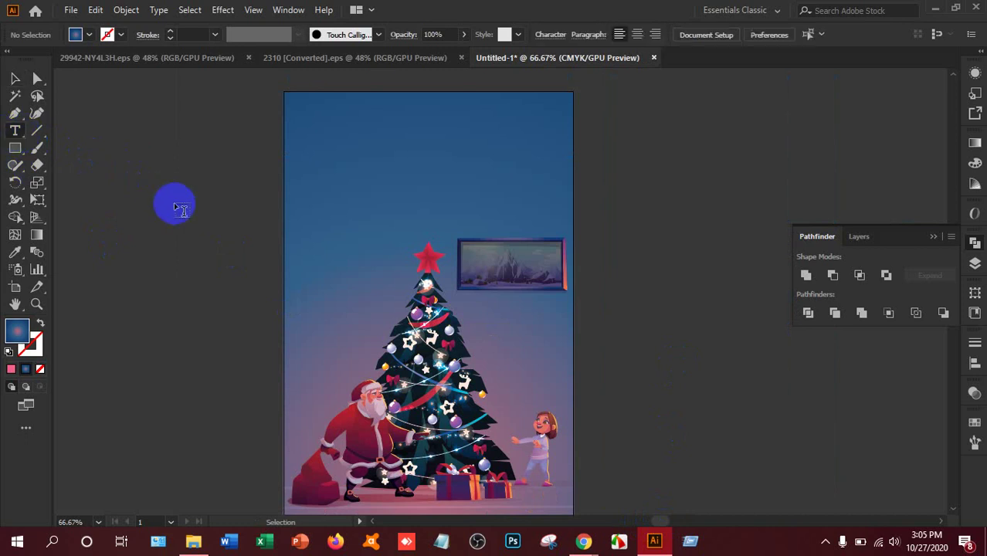
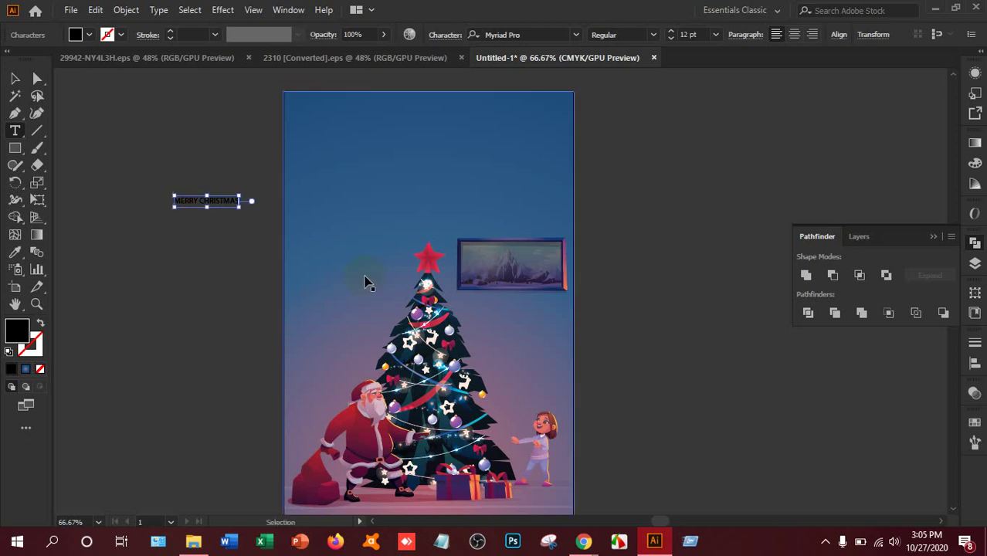
# Step: Search the fonts for "chri" and set the whole greeting text in HelloChristmas
pyautogui.hotkey('ctrl', 'a')
pyautogui.click(536, 34)
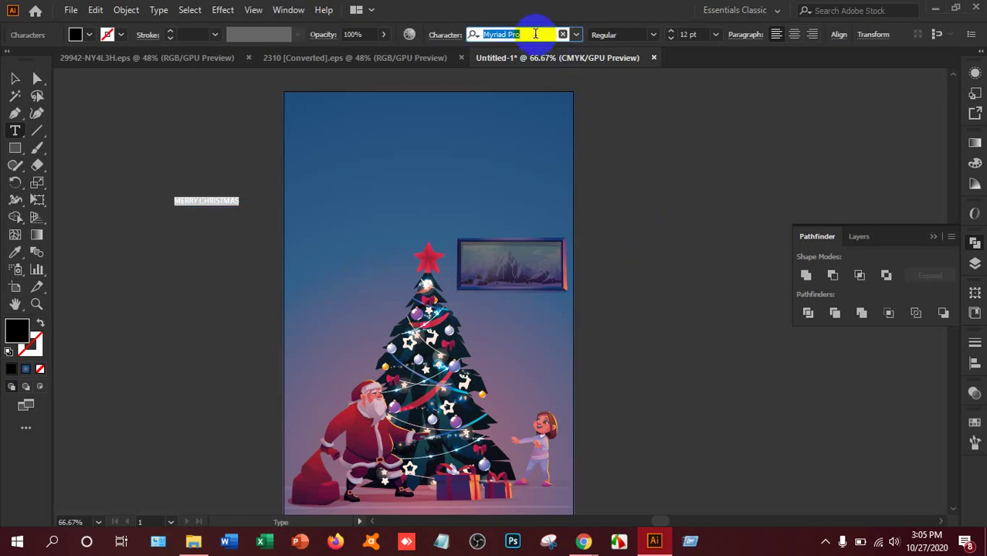
pyautogui.write('c')
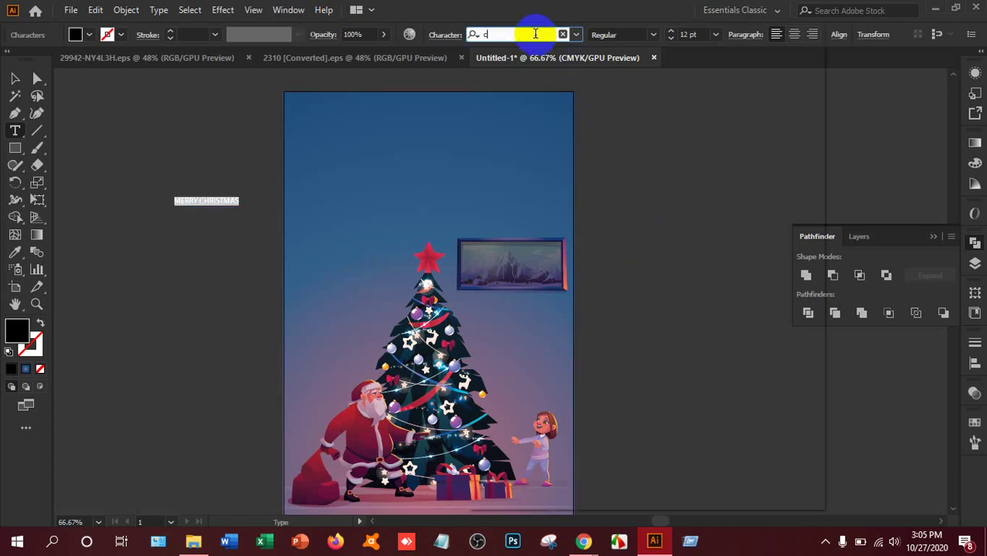
pyautogui.write('hri')
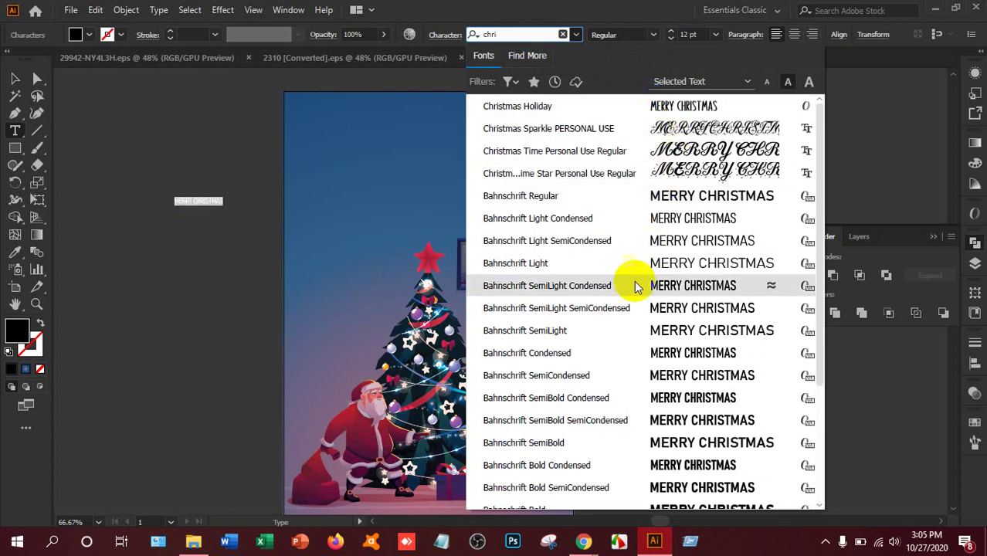
pyautogui.scroll(-1, 647, 459)
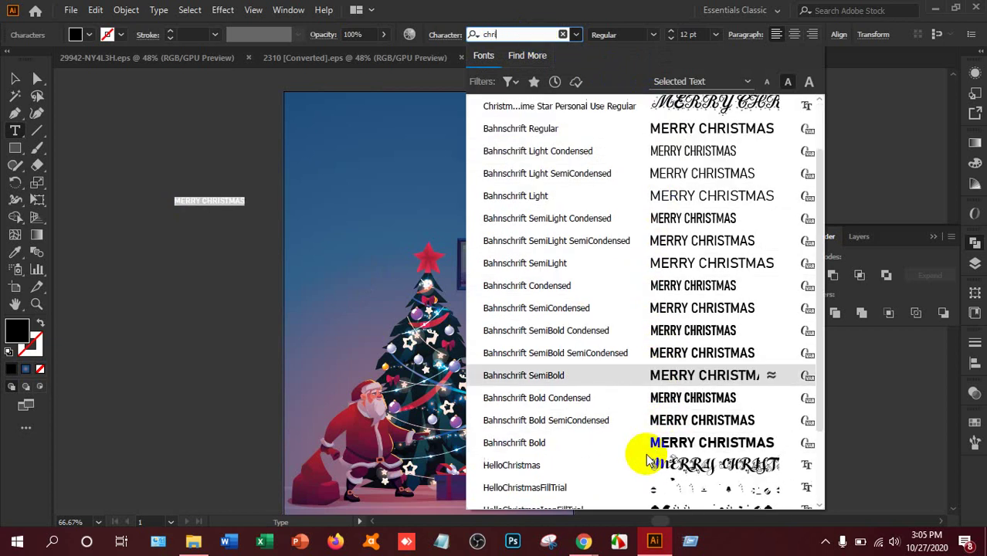
pyautogui.scroll(-2, 648, 460)
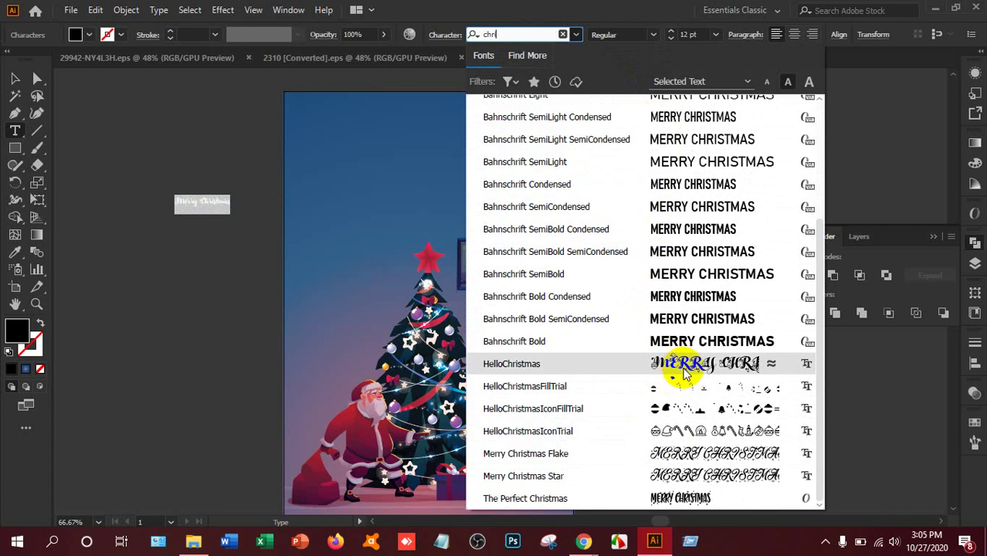
pyautogui.click(684, 372)
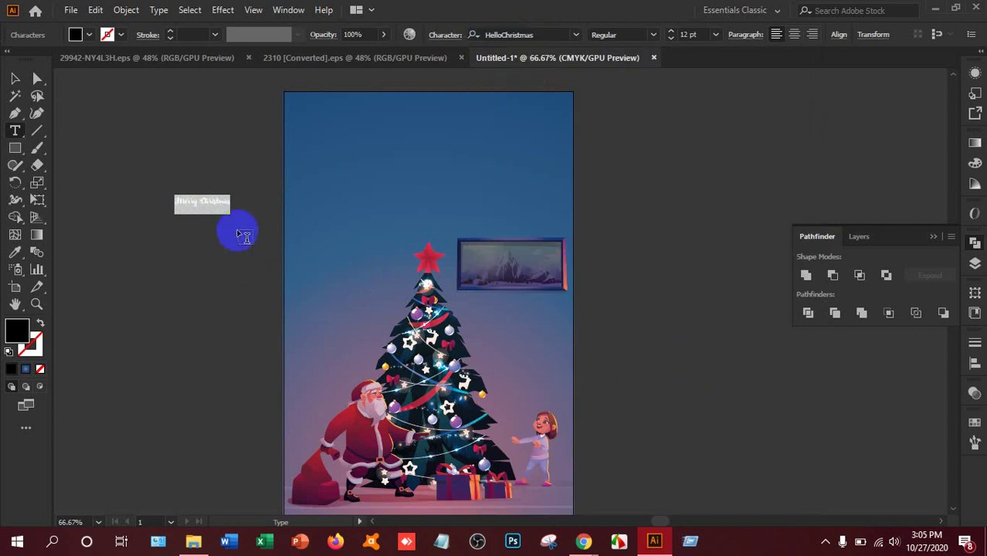
# Step: Set the greeting's font size to 50 pt and place it across the upper part of the artboard above the tree
pyautogui.moveTo(699, 34); pyautogui.dragTo(663, 35)
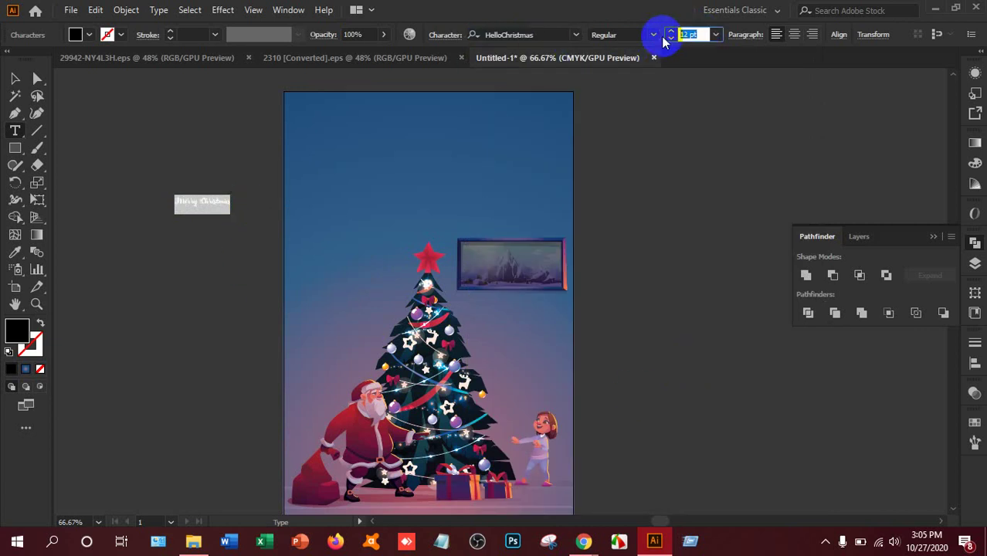
pyautogui.write('60')
pyautogui.press('Return')
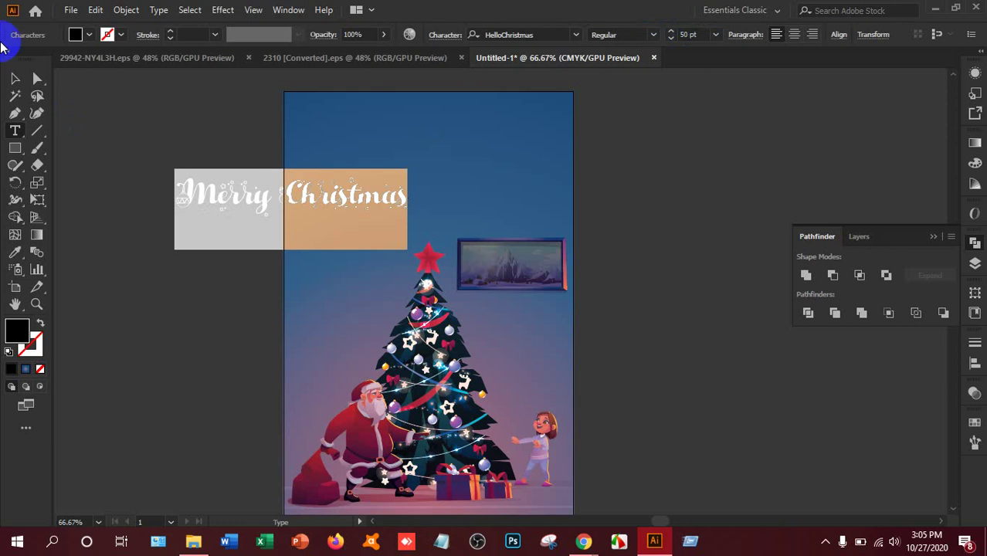
pyautogui.click(14, 79)
pyautogui.moveTo(239, 210); pyautogui.dragTo(375, 141)
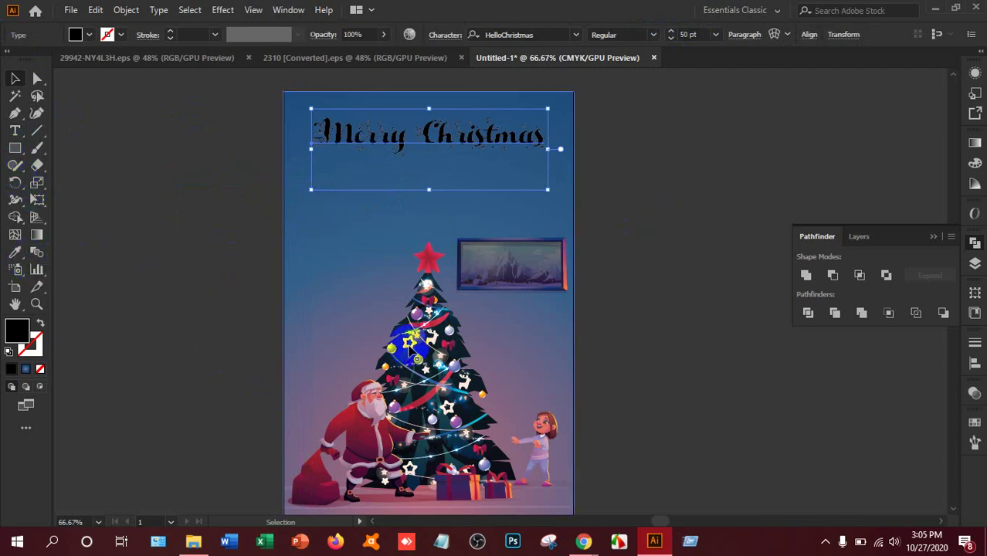
# Step: Expand the Merry Christmas text into shapes with Object and Fill enabled
pyautogui.click(127, 11)
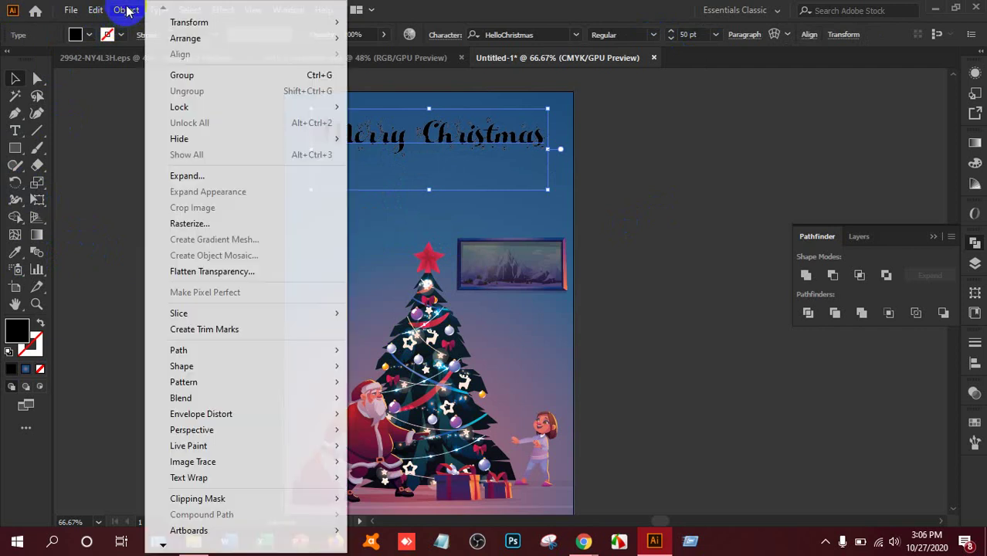
pyautogui.click(202, 178)
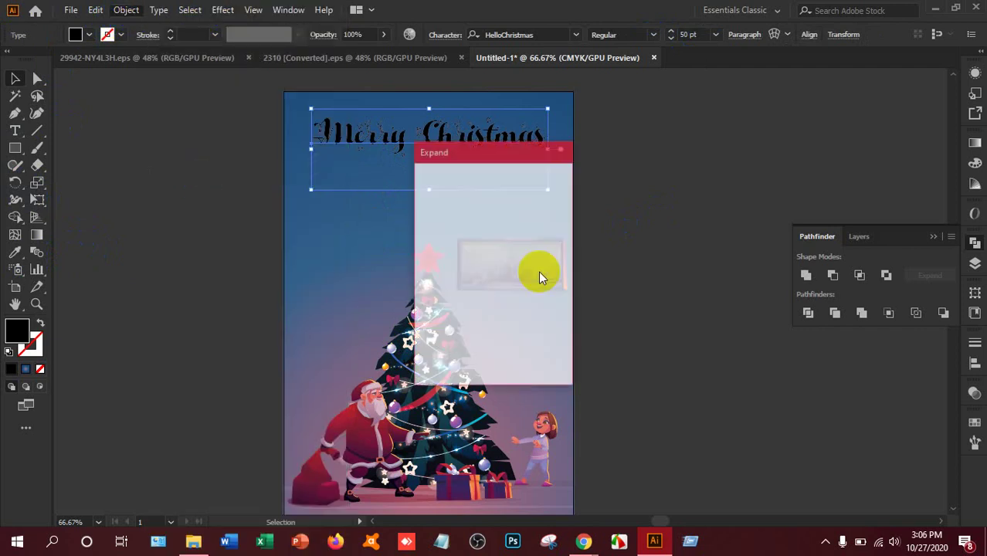
pyautogui.click(457, 353)
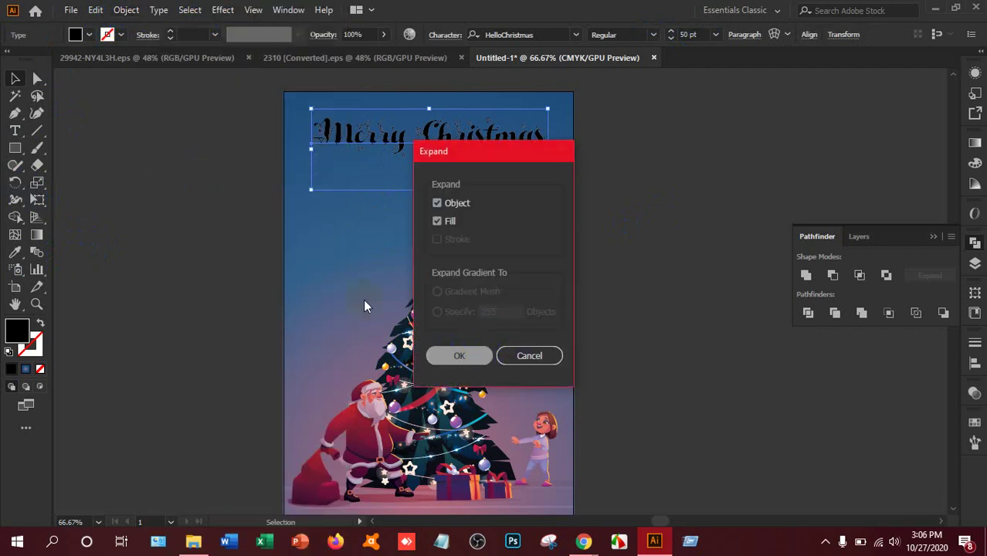
# Step: Try colouring the lettering with the red gradient sampled from Santa's coat
pyautogui.click(16, 254)
pyautogui.click(366, 418)
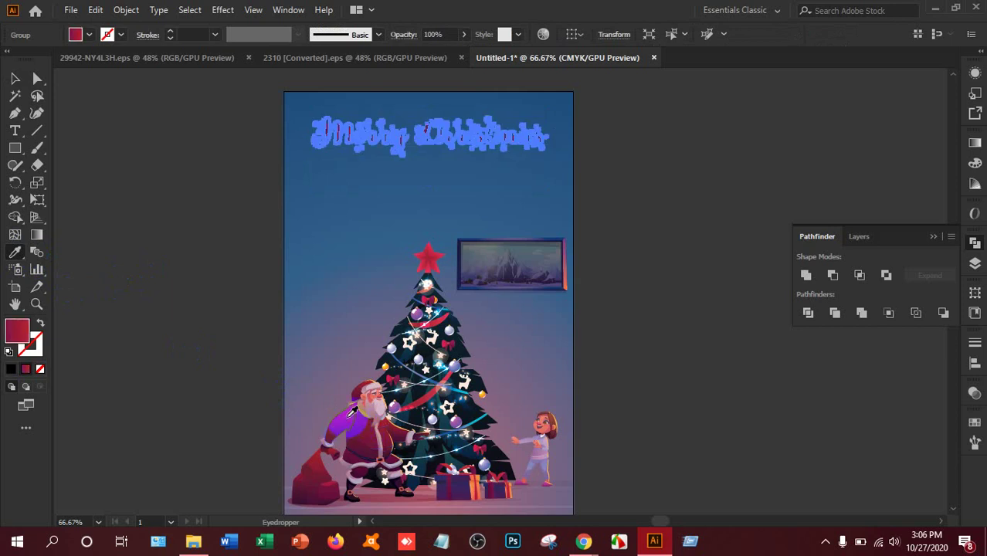
pyautogui.click(14, 78)
pyautogui.click(95, 163)
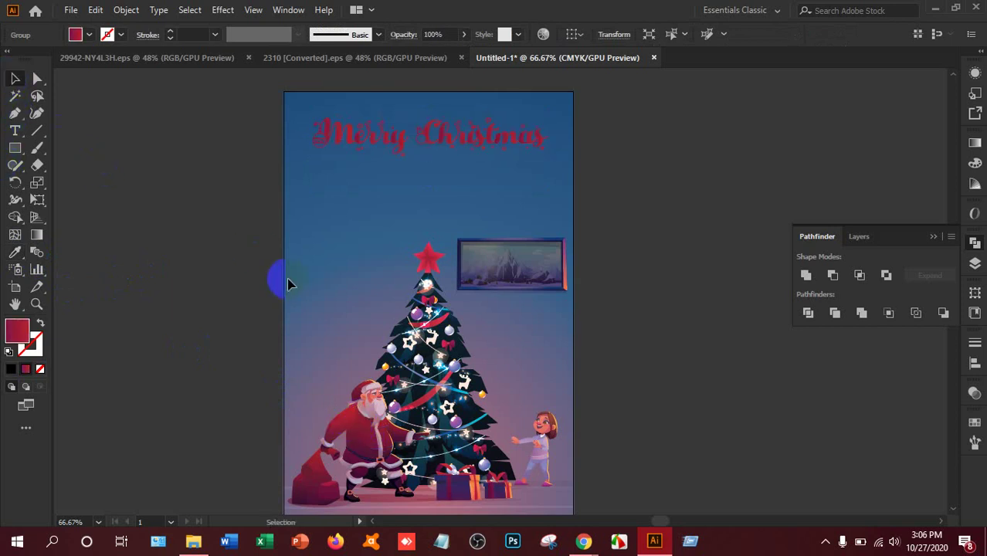
pyautogui.click(291, 285)
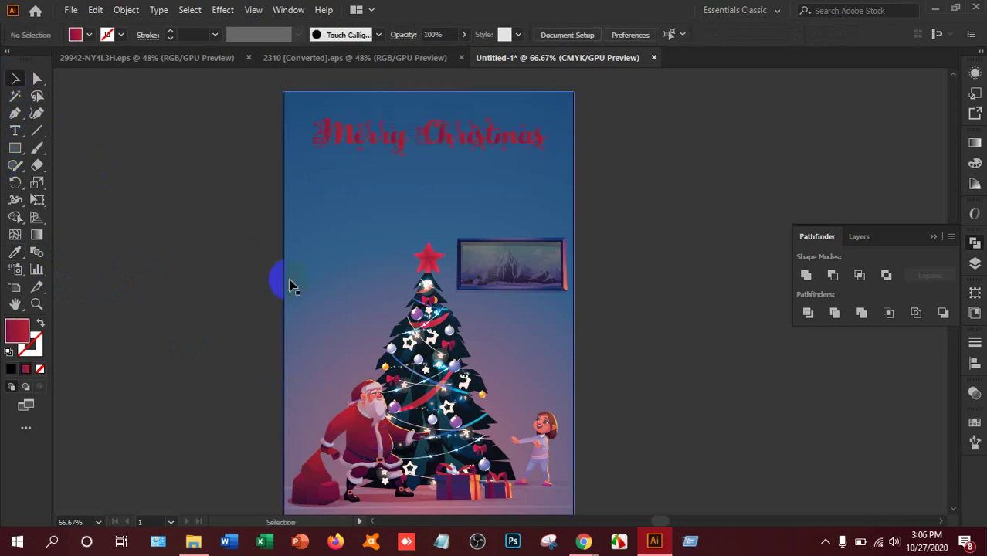
# Step: Try recolouring the lettering with the pale pink sampled from Santa's beard
pyautogui.click(473, 132)
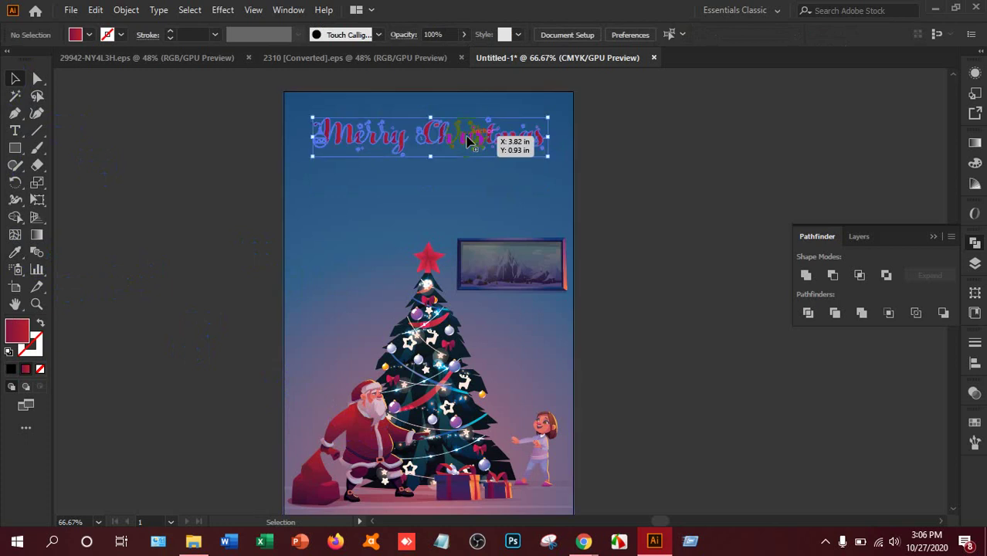
pyautogui.click(15, 252)
pyautogui.click(378, 411)
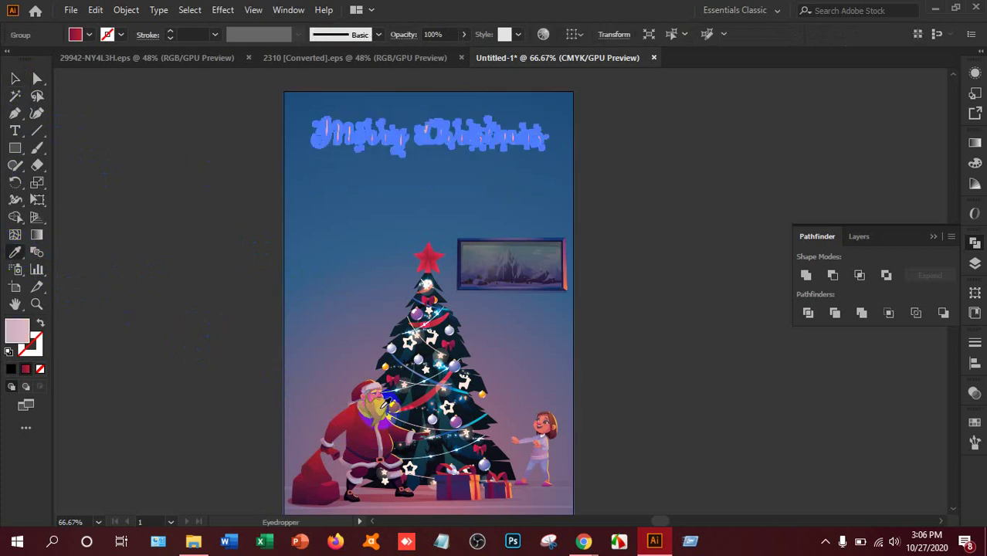
pyautogui.click(14, 79)
pyautogui.click(163, 216)
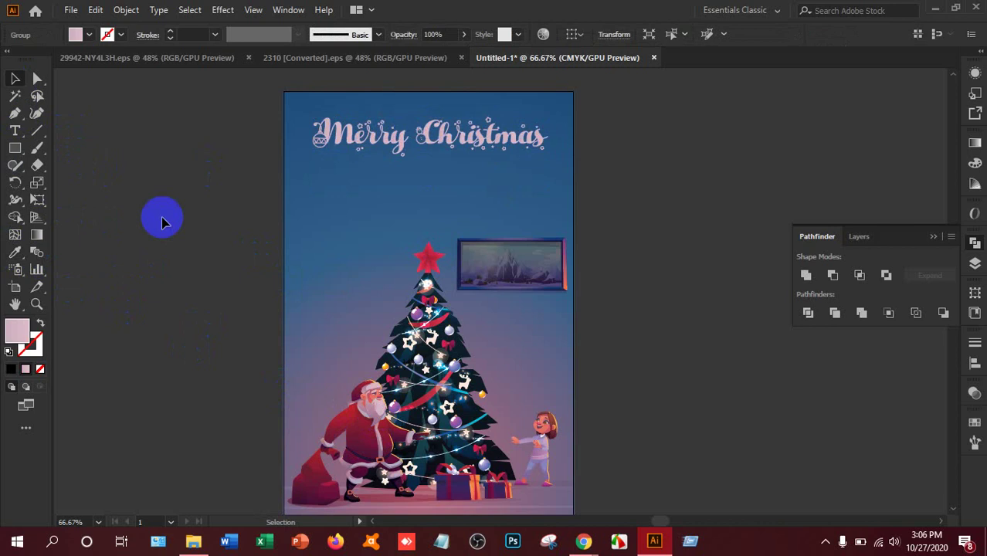
# Step: Try fills for the lettering sampled from the tree's red star and from the glowing light beneath it
pyautogui.click(393, 147)
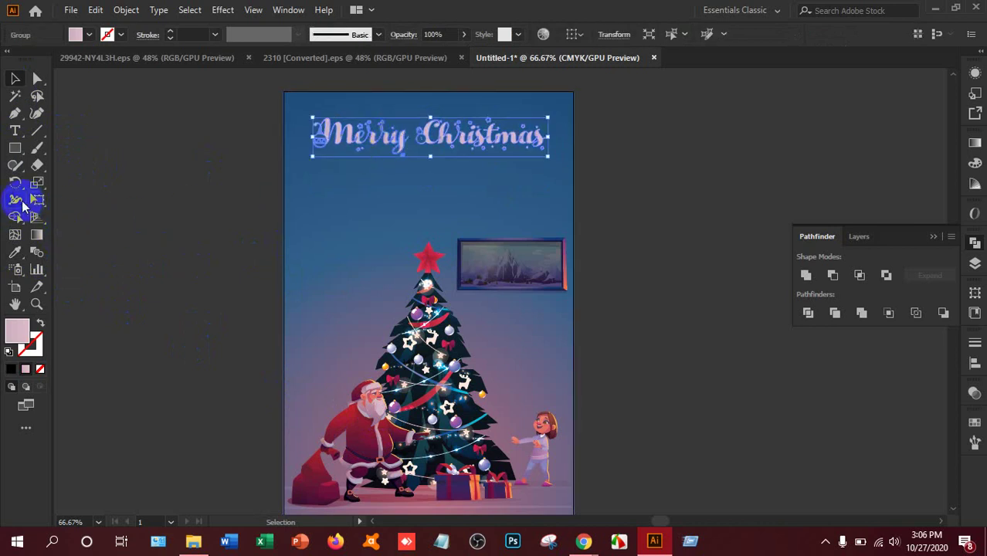
pyautogui.click(15, 252)
pyautogui.click(429, 261)
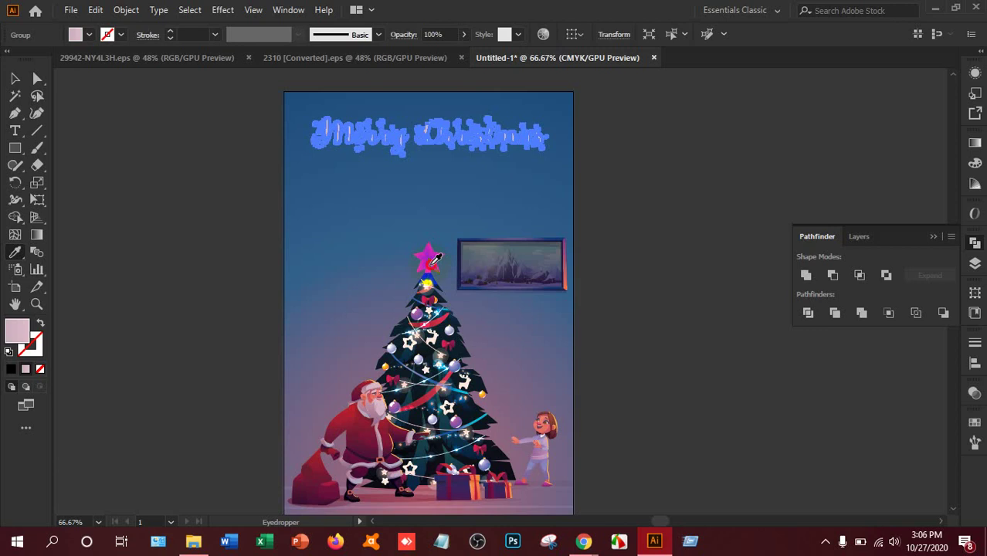
pyautogui.click(433, 265)
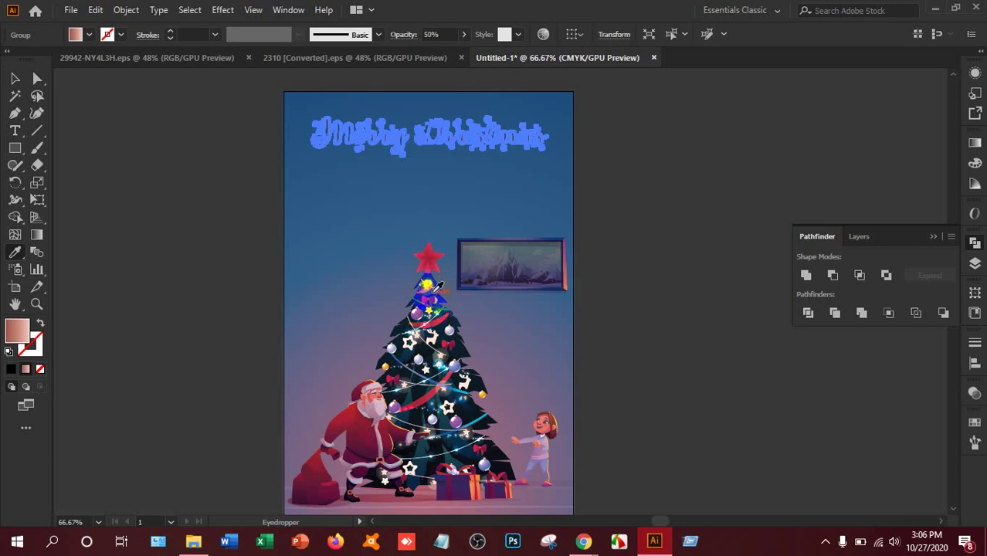
pyautogui.click(430, 279)
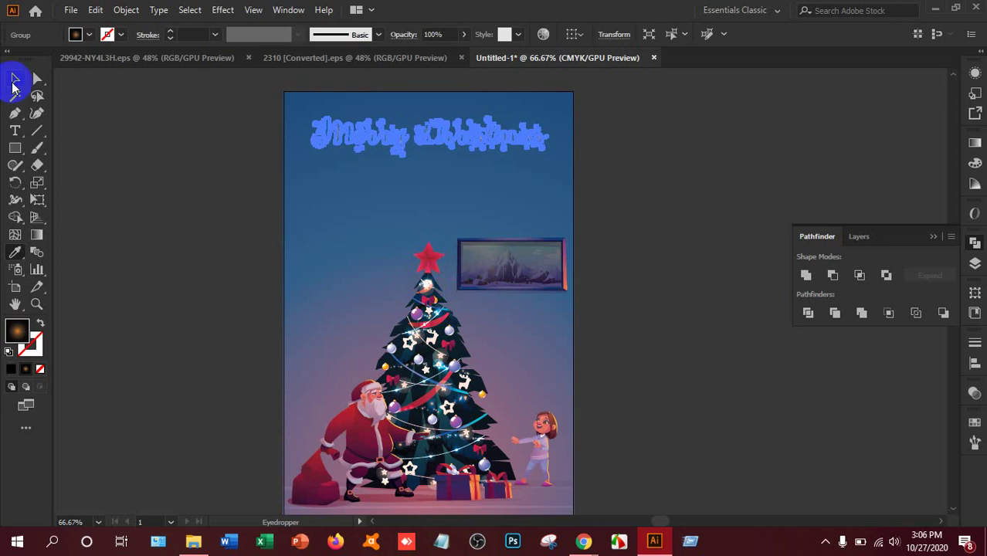
pyautogui.click(14, 78)
pyautogui.click(240, 217)
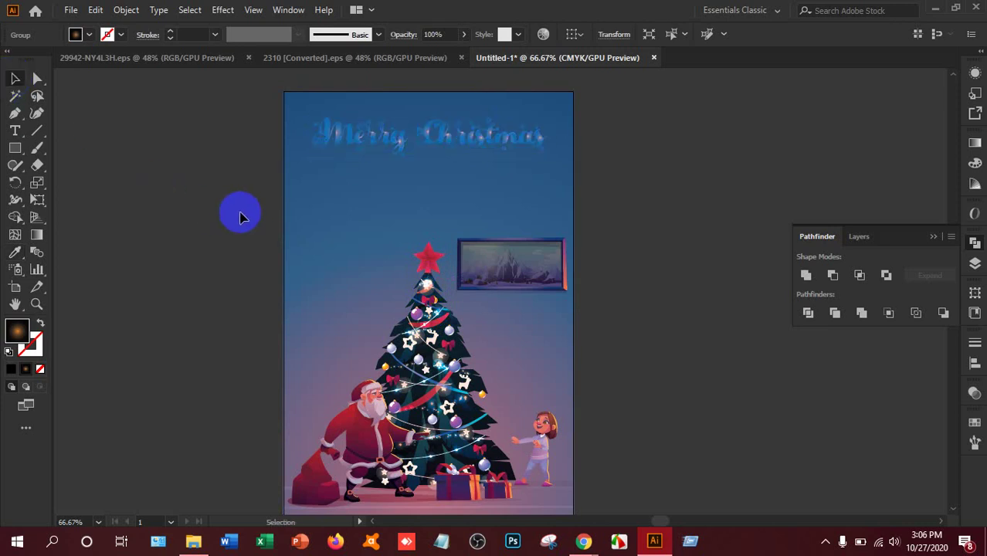
# Step: Try a dark purple fill sampled from the artwork and the Registration swatch on the lettering
pyautogui.click(432, 135)
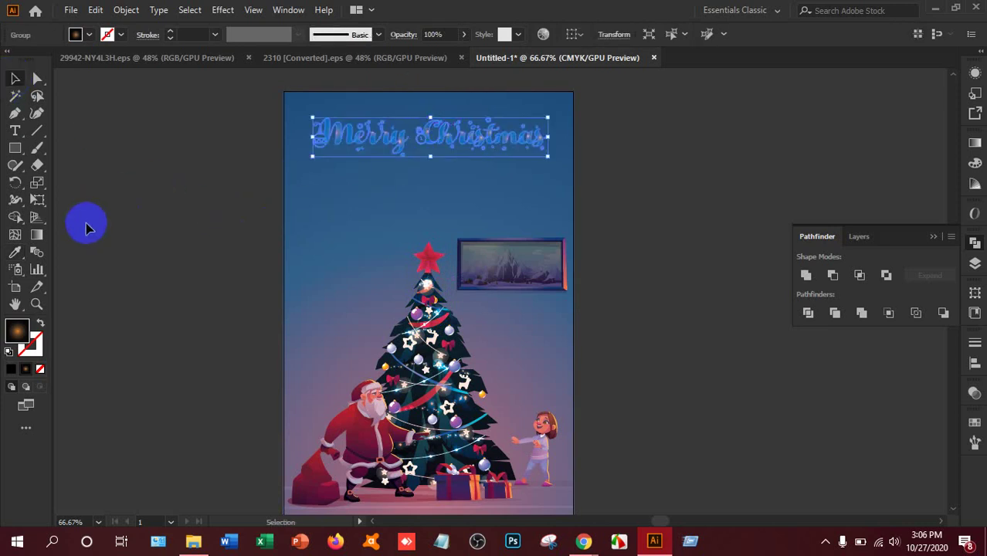
pyautogui.click(15, 252)
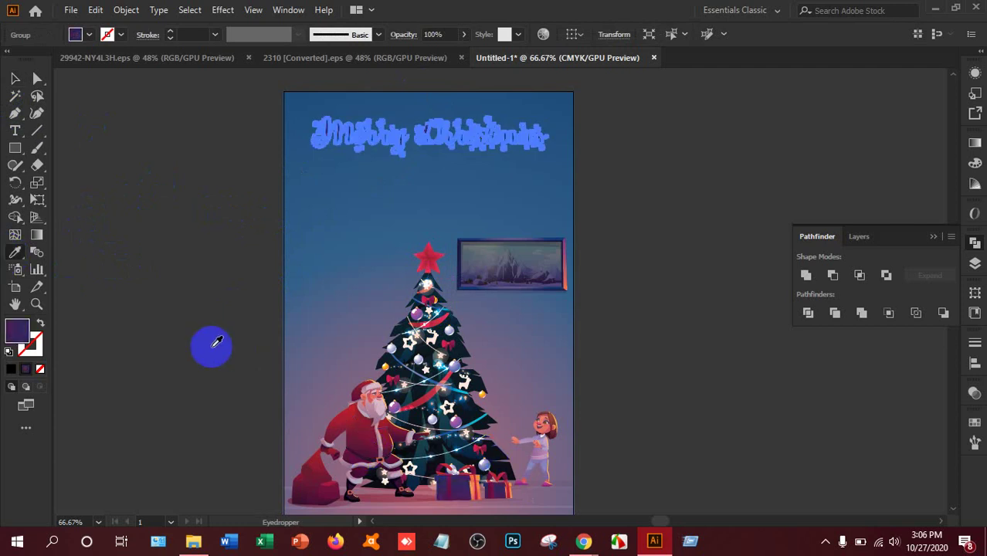
pyautogui.click(76, 35)
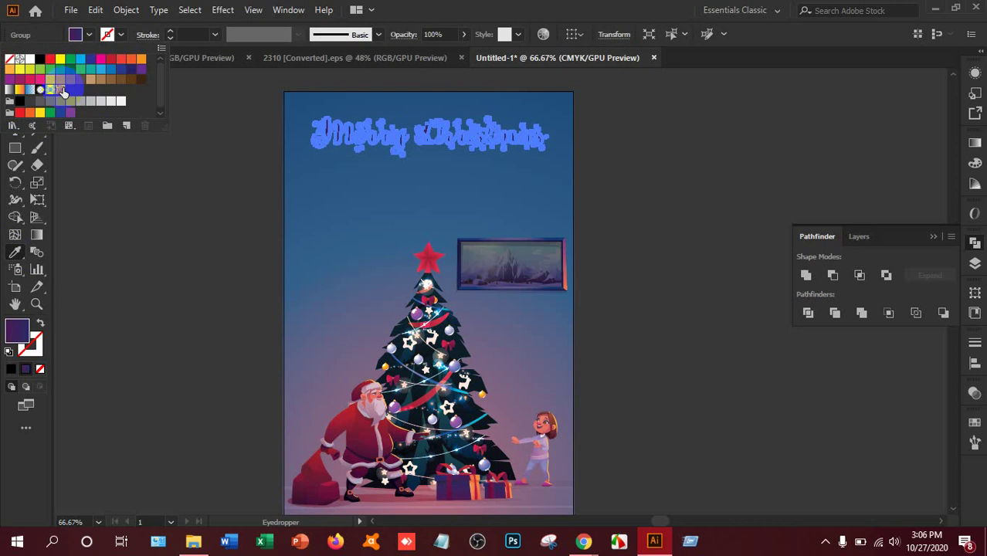
pyautogui.click(20, 59)
pyautogui.click(193, 216)
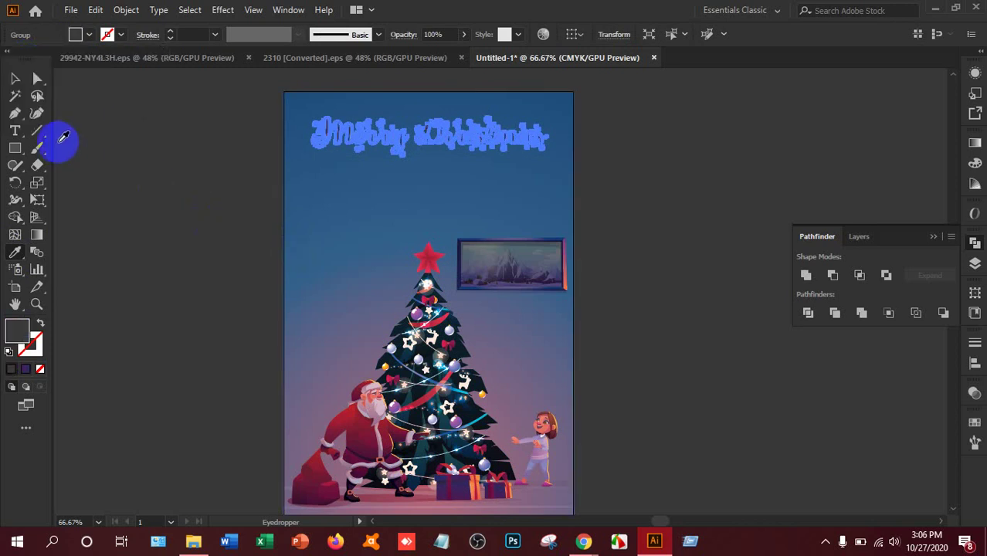
# Step: Fill the Merry Christmas lettering with the white swatch and deselect it
pyautogui.click(76, 35)
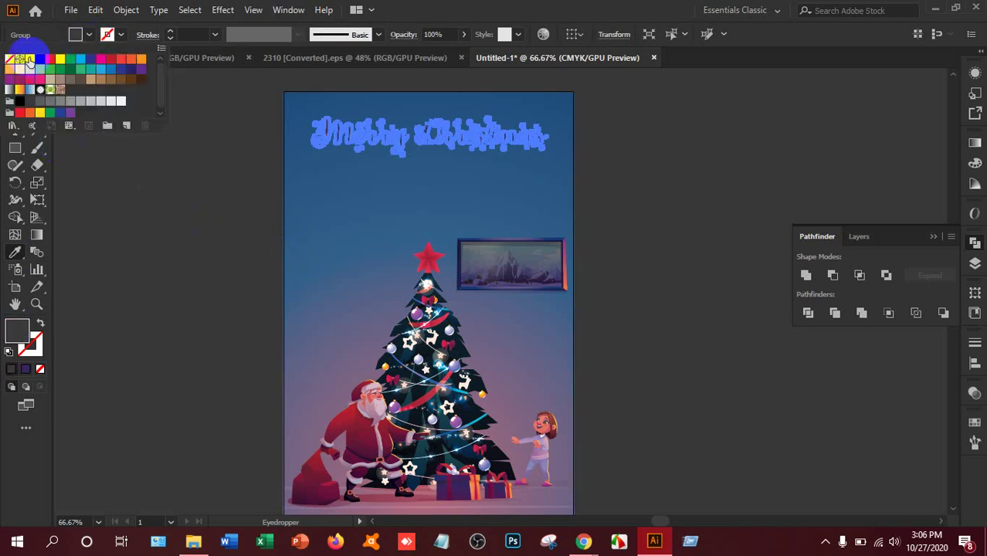
pyautogui.click(29, 59)
pyautogui.click(85, 153)
pyautogui.click(15, 78)
pyautogui.click(143, 116)
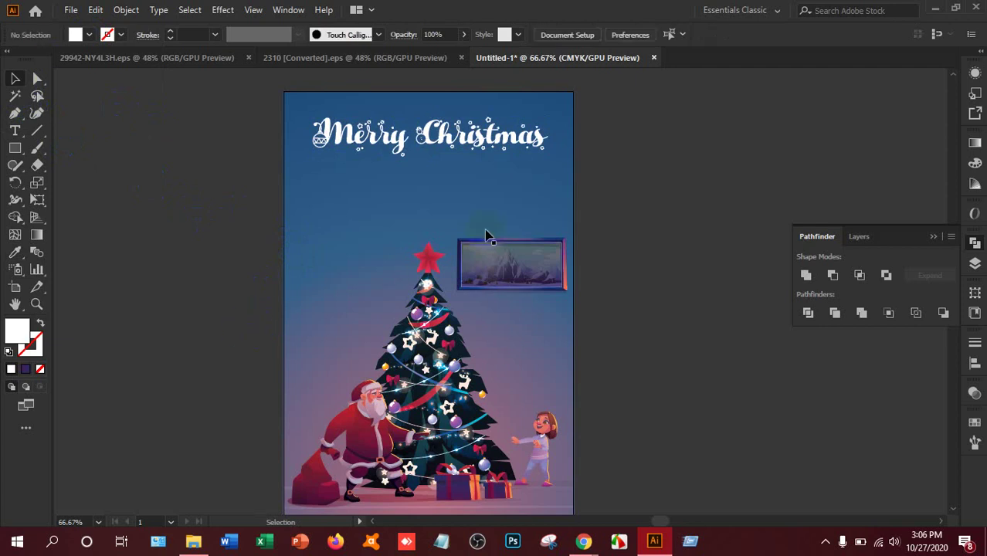
# Step: Try duplicating the Merry Christmas lettering below the title and editing the copy with the Type tool
pyautogui.moveTo(495, 147); pyautogui.dragTo(494, 195)
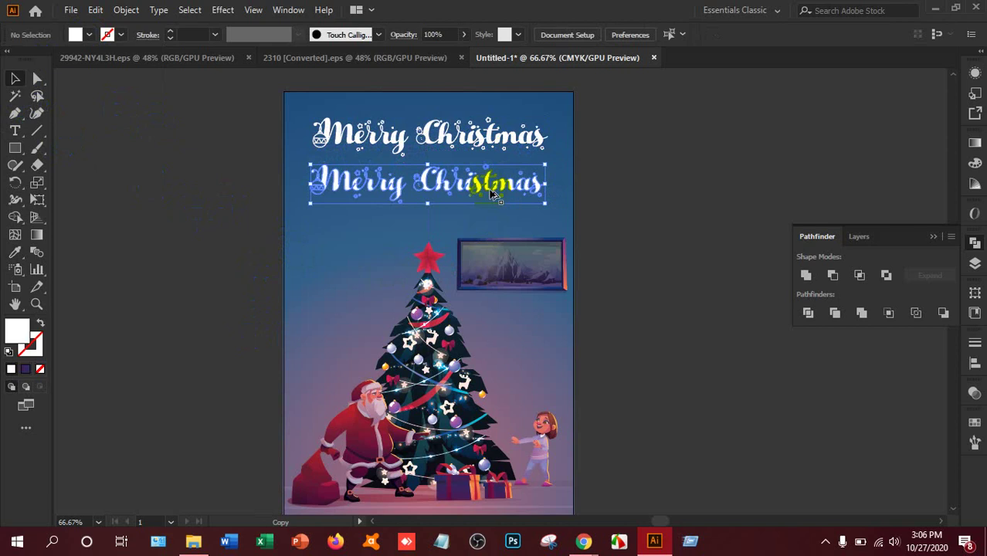
pyautogui.doubleClick(491, 192)
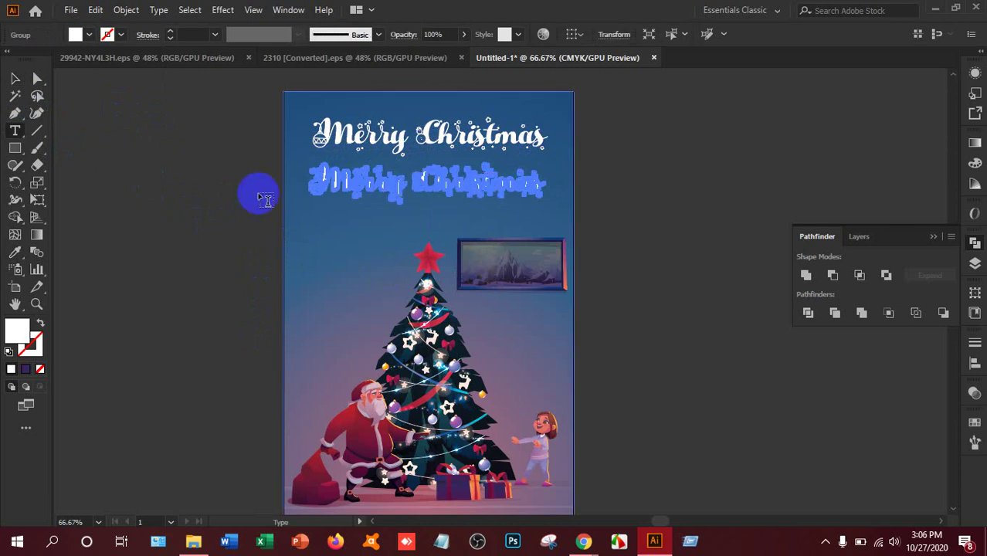
pyautogui.click(439, 190)
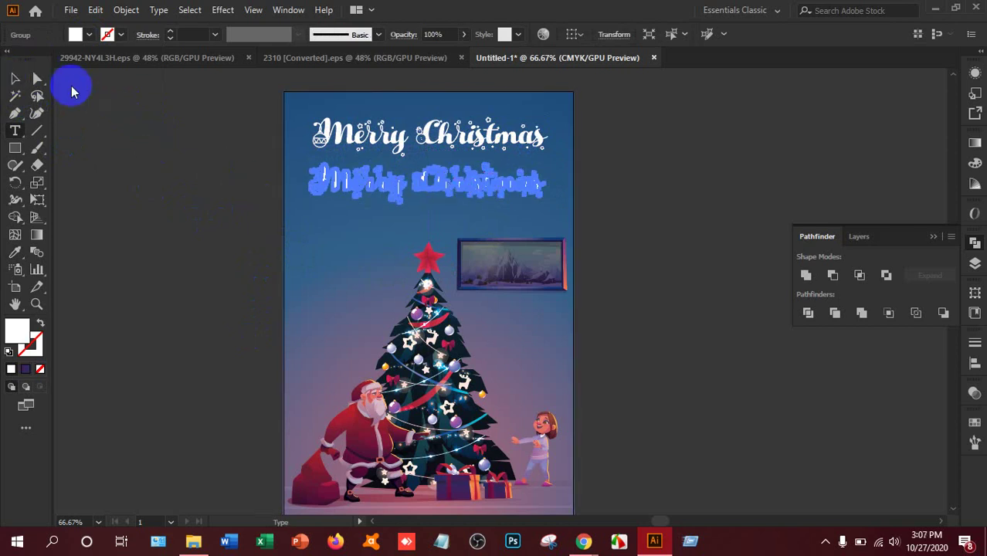
pyautogui.click(16, 79)
pyautogui.press('Delete')
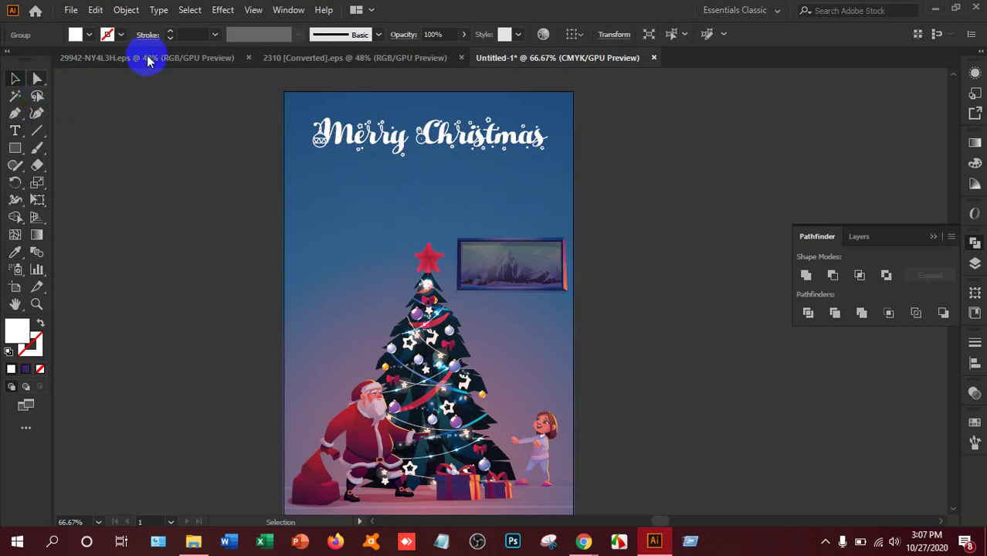
# Step: Nudge the Merry Christmas lettering slightly down the artboard and deselect it
pyautogui.click(492, 155)
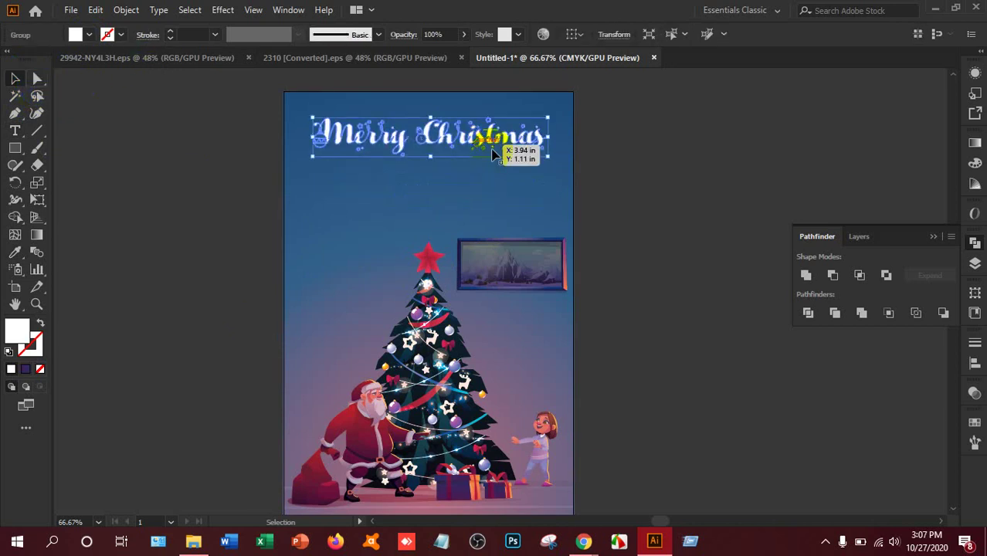
pyautogui.press('Down')
pyautogui.press('Down')
pyautogui.press('Down')
pyautogui.press('Down')
pyautogui.press('Down')
pyautogui.press('Down')
pyautogui.press('Down')
pyautogui.press('Down')
pyautogui.press('Down')
pyautogui.press('Down')
pyautogui.press('Down')
pyautogui.press('Down')
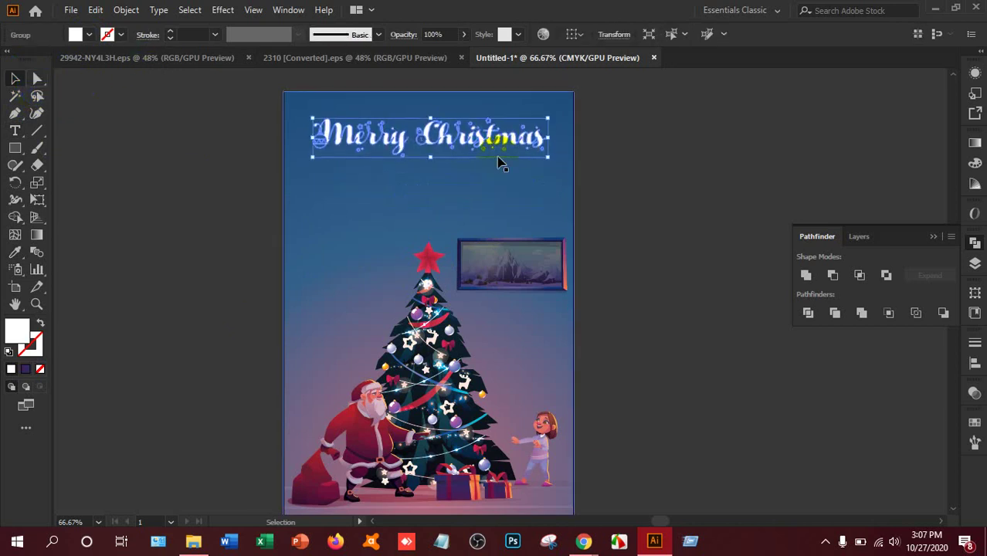
pyautogui.press('Down')
pyautogui.press('Down')
pyautogui.press('Down')
pyautogui.press('Down')
pyautogui.press('Down')
pyautogui.press('Down')
pyautogui.press('Down')
pyautogui.press('Down')
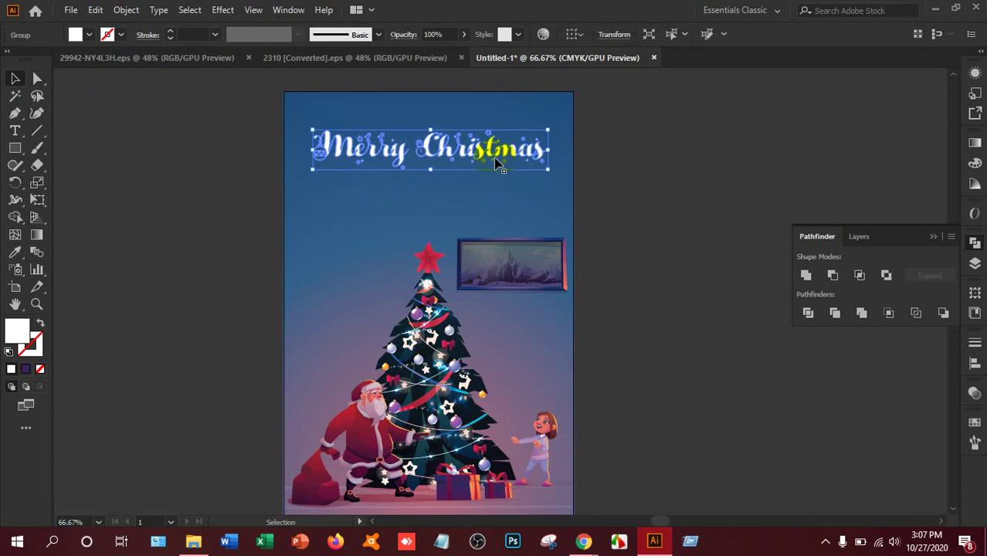
pyautogui.press('Up')
pyautogui.press('Up')
pyautogui.press('Up')
pyautogui.press('Up')
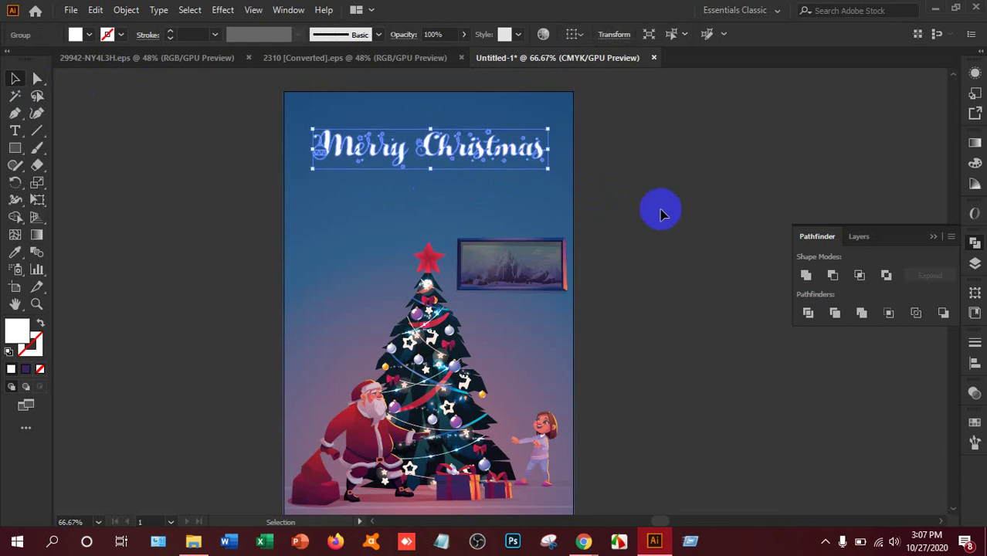
pyautogui.click(661, 214)
# Step: Reposition the framed mountain picture lower and closer to the tree, with its inner edge tucked behind the upper branches
pyautogui.scroll(-1, 678, 332)
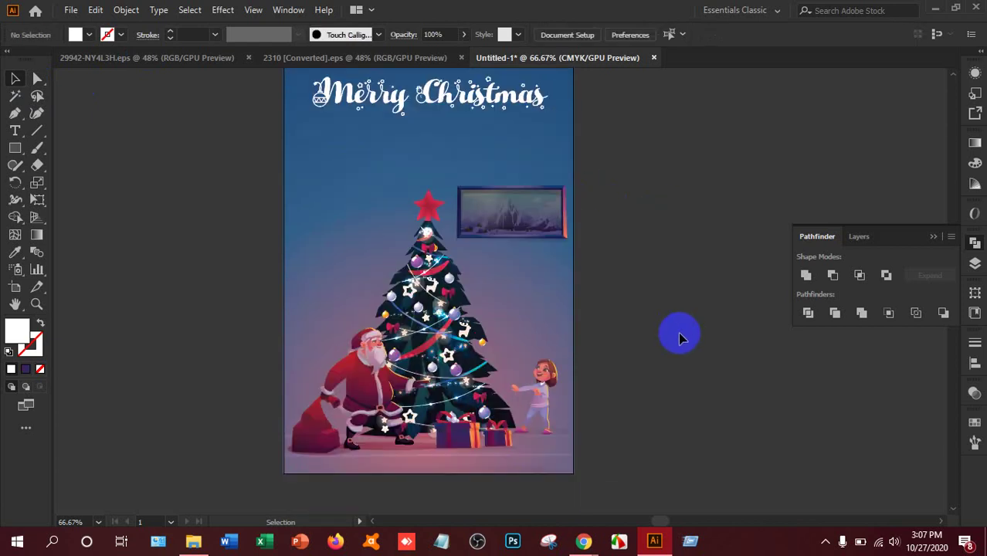
pyautogui.click(560, 224)
pyautogui.moveTo(518, 242); pyautogui.dragTo(633, 348)
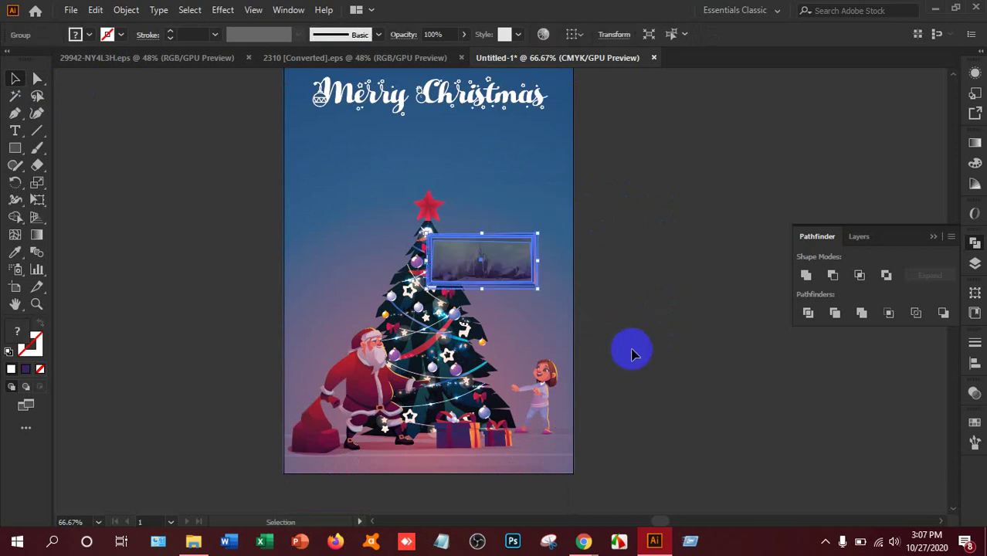
pyautogui.press('a')
pyautogui.press('v')
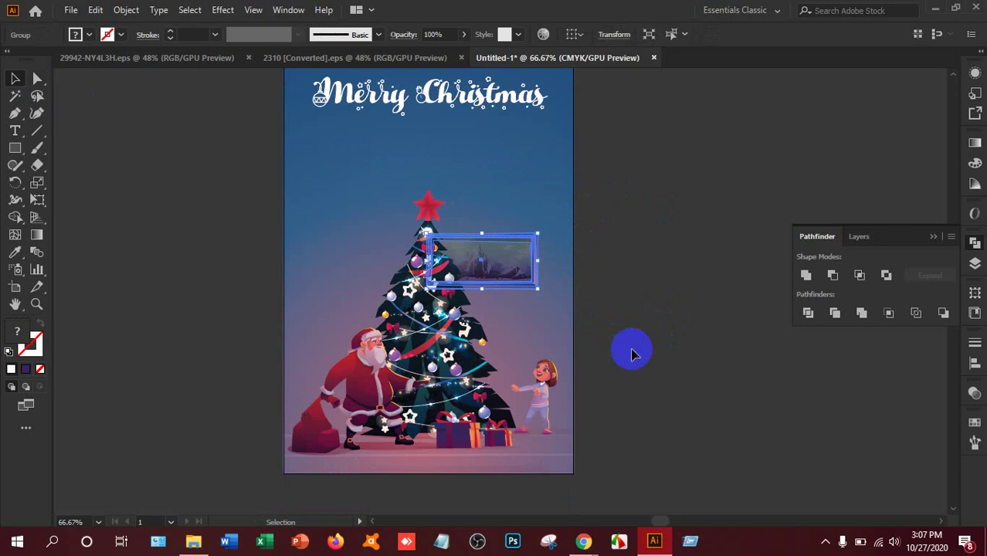
pyautogui.click(653, 340)
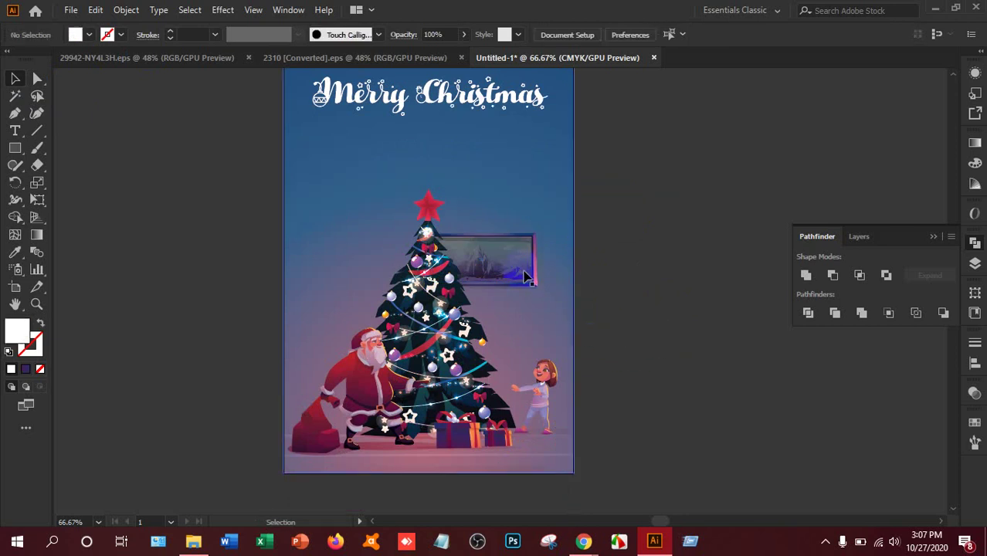
pyautogui.moveTo(521, 270); pyautogui.dragTo(531, 265)
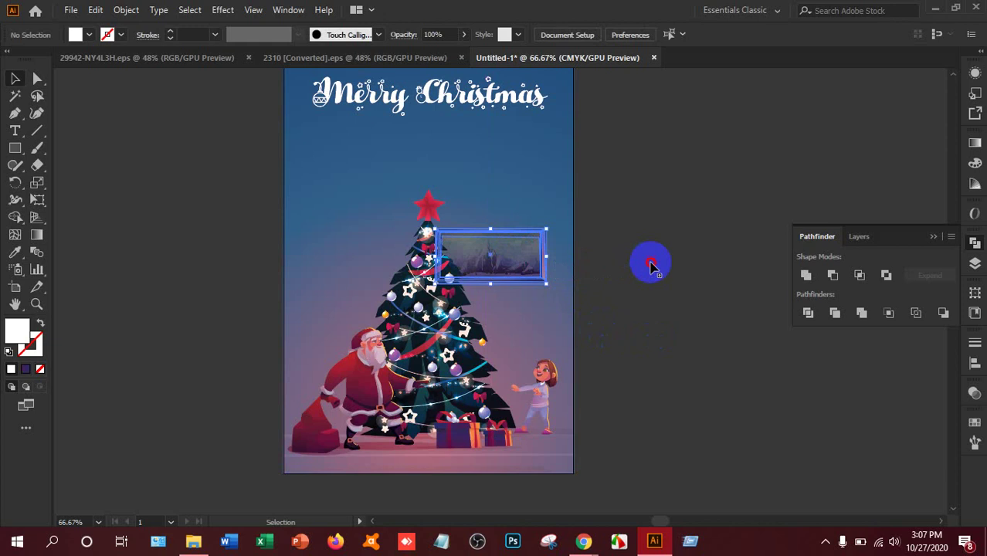
pyautogui.click(693, 300)
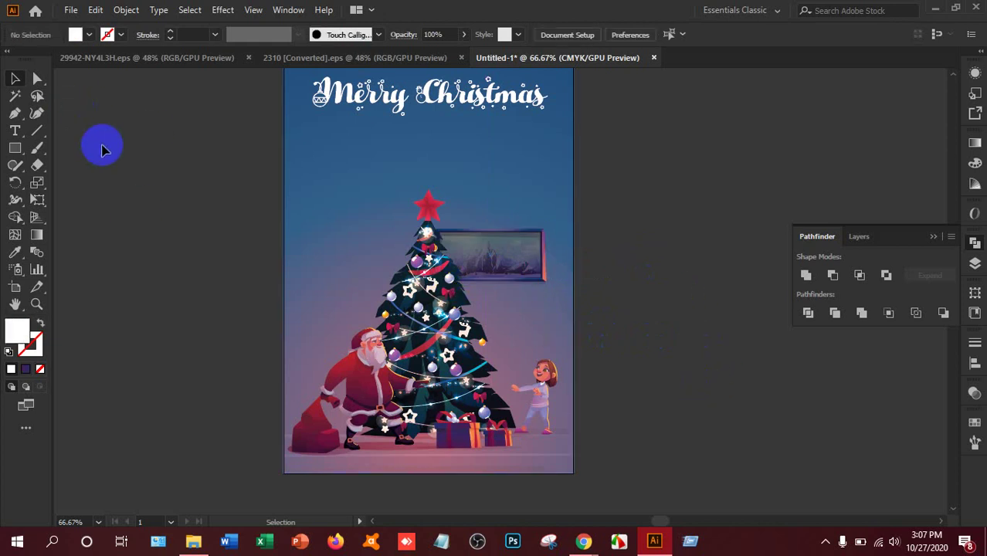
# Step: Start saving the document under a new name and browse to LEDP > Class Work > HSL-LAL-203 on the F: drive
pyautogui.click(68, 10)
pyautogui.click(95, 10)
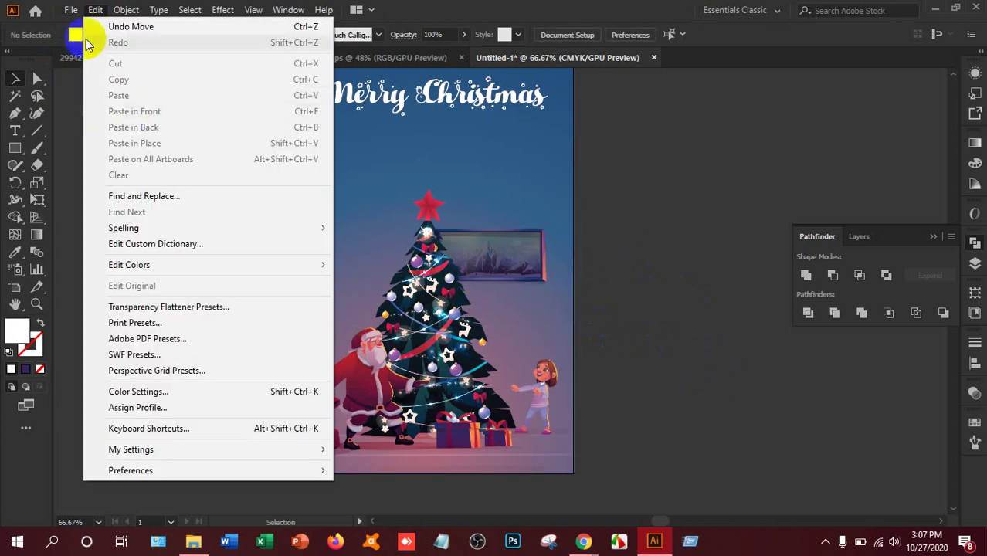
pyautogui.moveTo(68, 12)
pyautogui.click(106, 142)
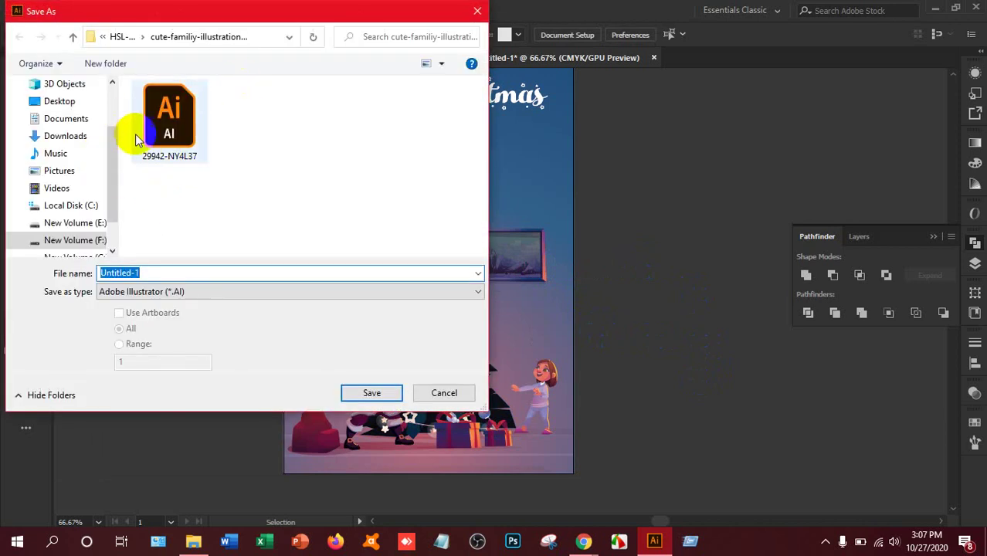
pyautogui.click(96, 241)
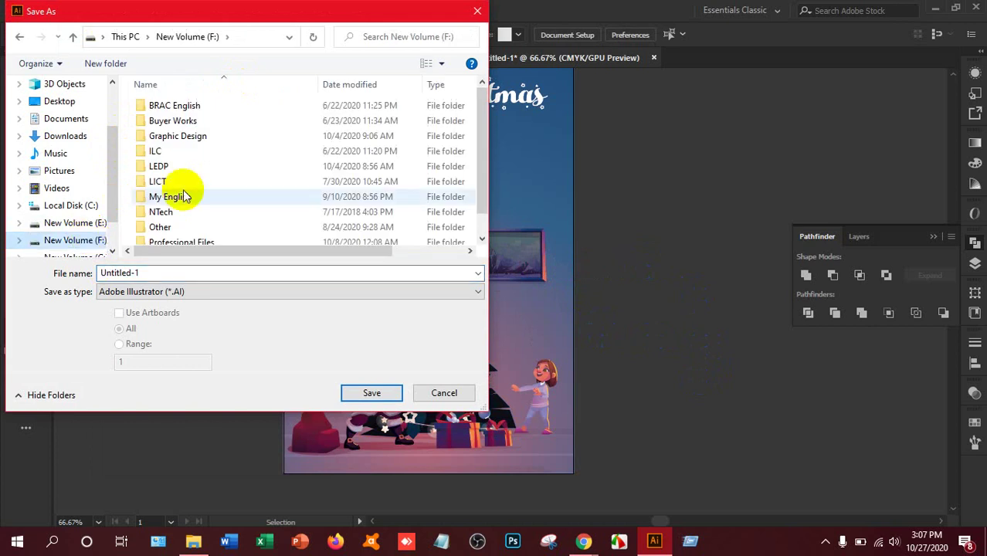
pyautogui.doubleClick(179, 166)
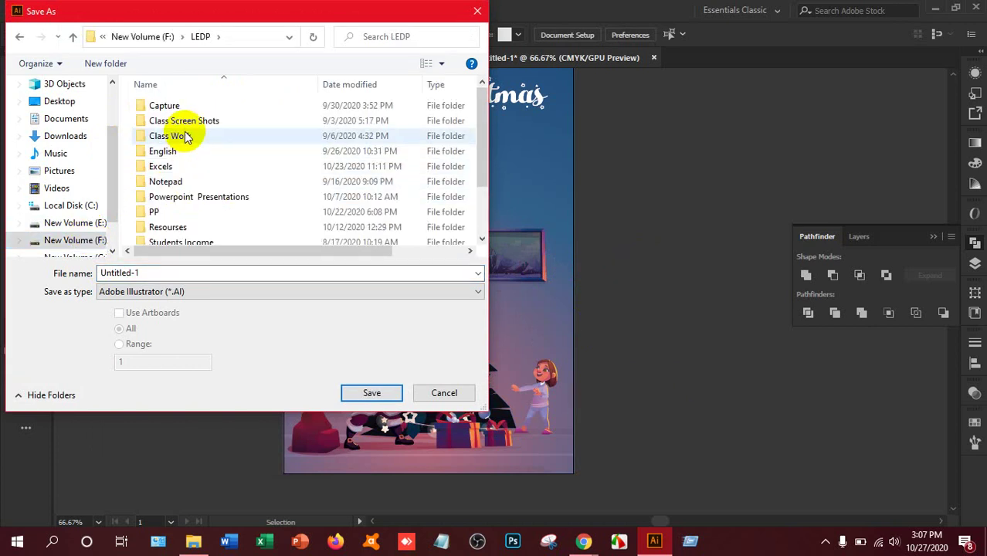
pyautogui.doubleClick(185, 137)
pyautogui.click(183, 140)
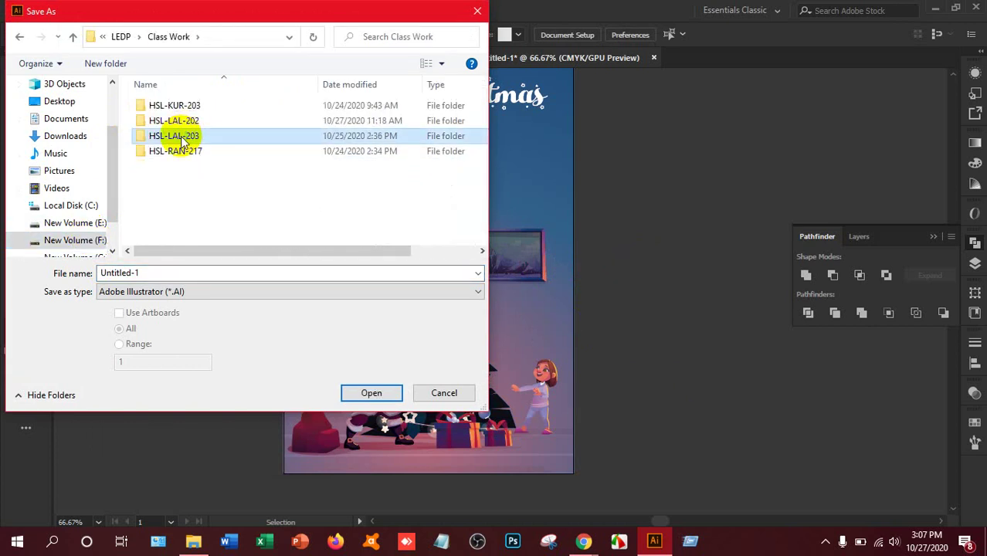
pyautogui.doubleClick(184, 140)
# Step: Create a folder named 27-10-2020 inside HSL-LAL-203 and open it as the save location
pyautogui.rightClick(132, 175)
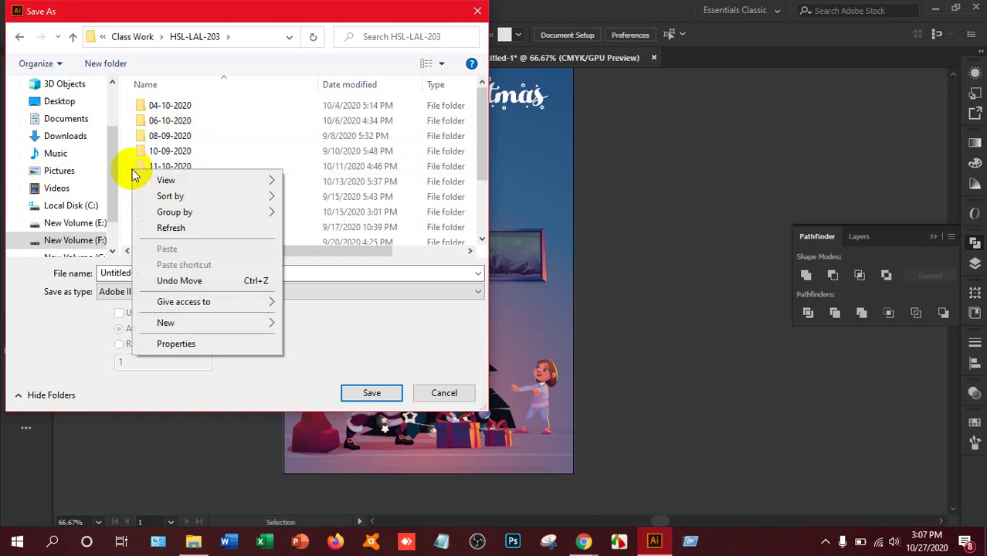
pyautogui.moveTo(229, 327)
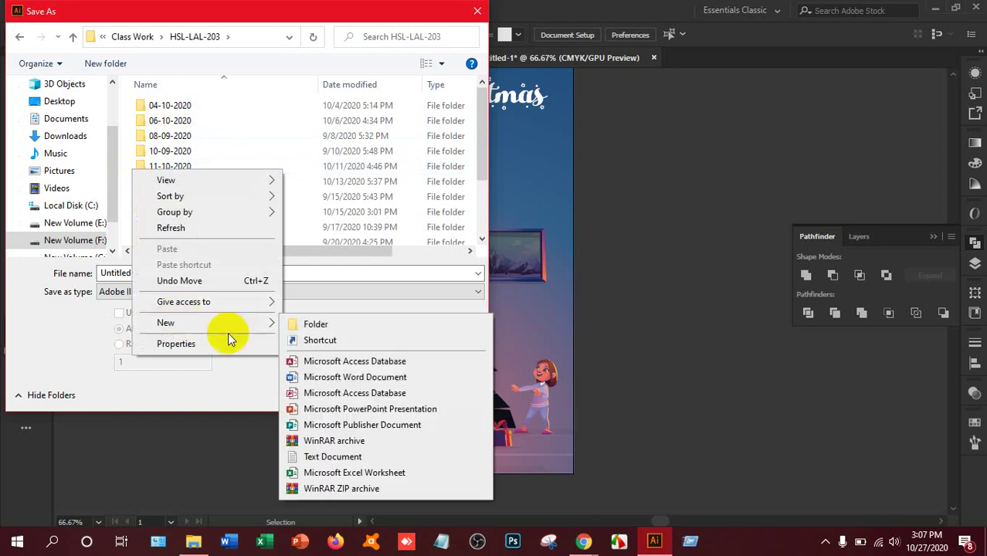
pyautogui.click(318, 326)
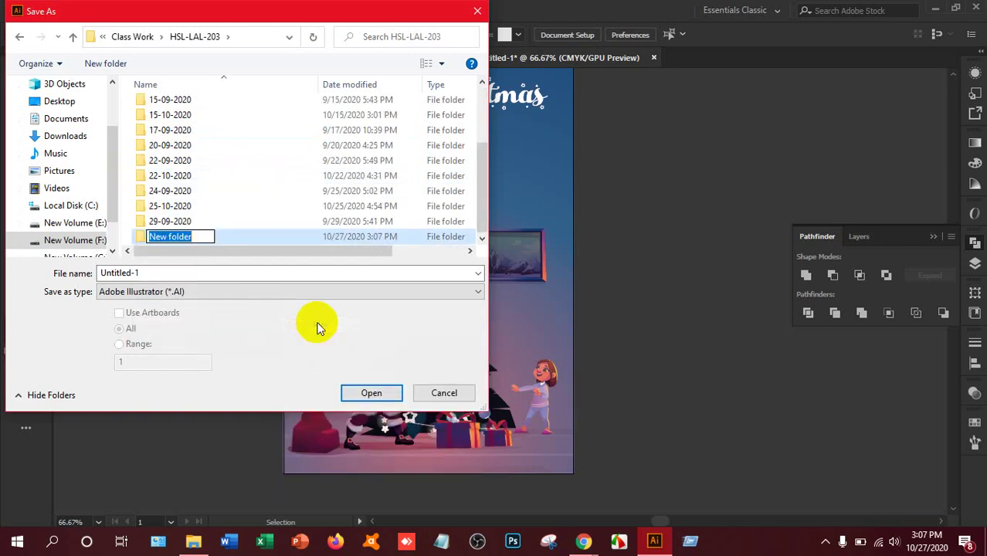
pyautogui.write('27-10-2020')
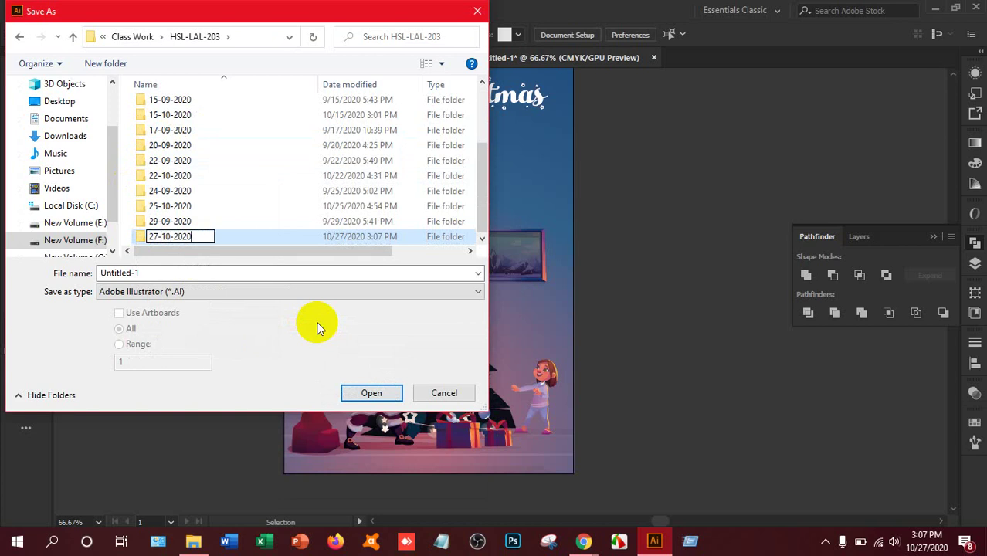
pyautogui.click(372, 394)
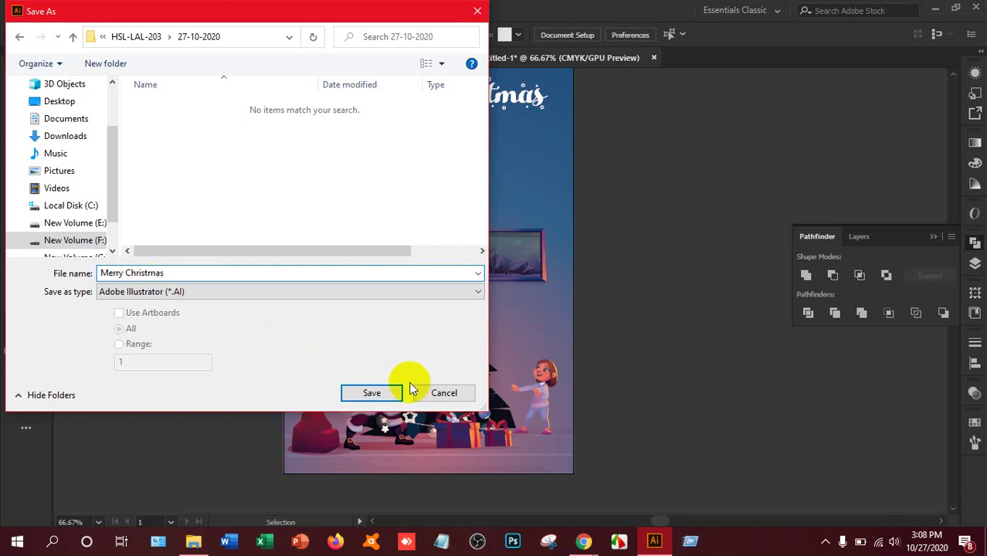
# Step: Save the design as Merry Christmas in Adobe Illustrator (*.AI) format with the Illustrator 2020 version
pyautogui.click(374, 393)
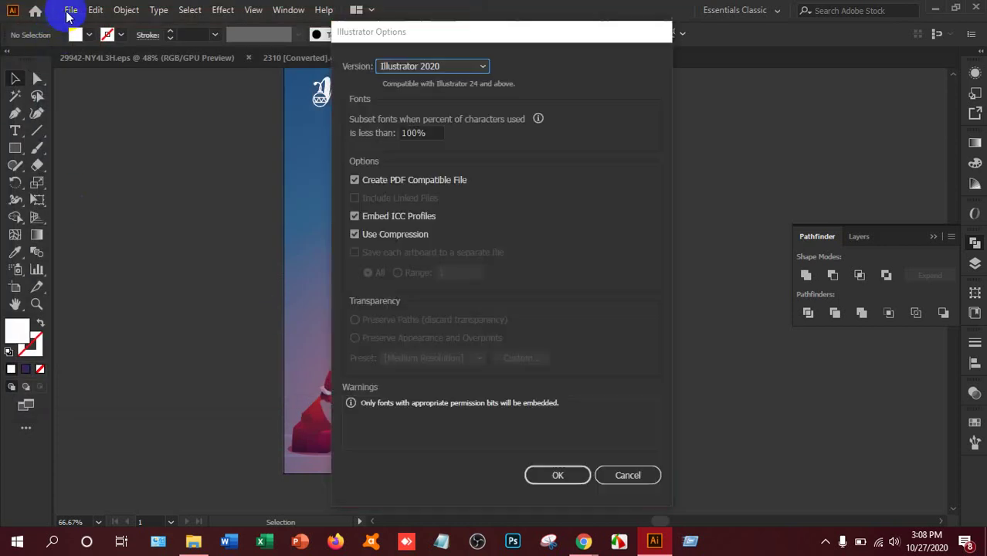
pyautogui.click(552, 474)
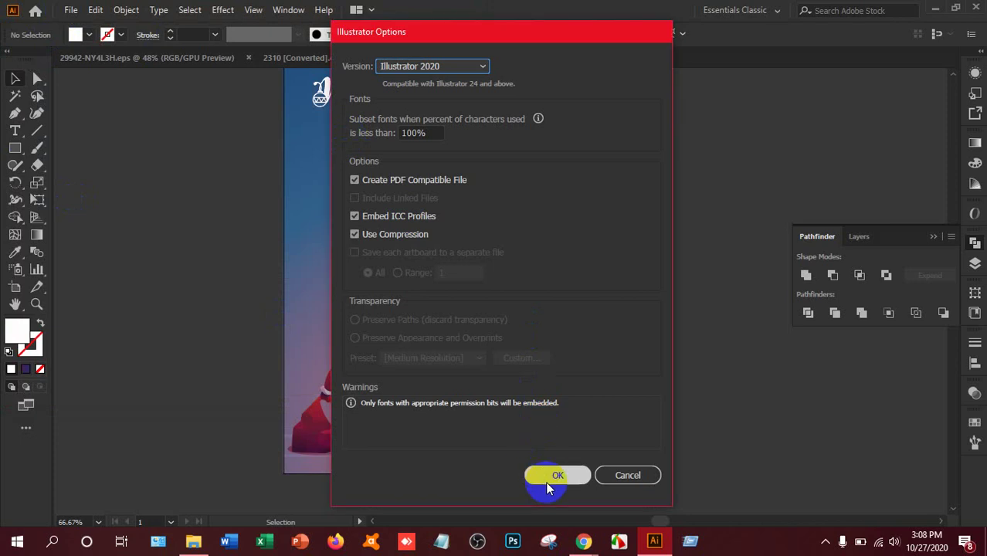
pyautogui.click(467, 67)
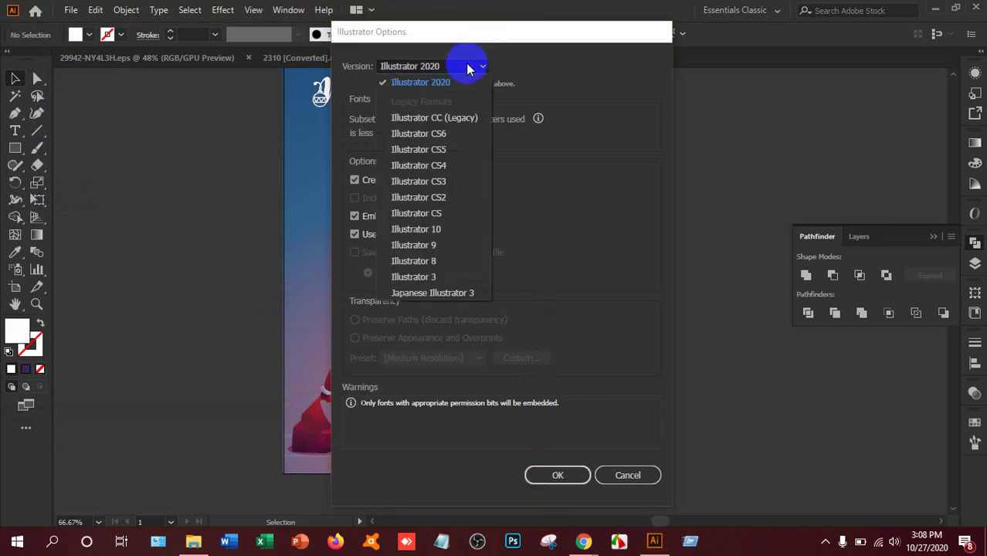
pyautogui.click(467, 68)
pyautogui.click(558, 475)
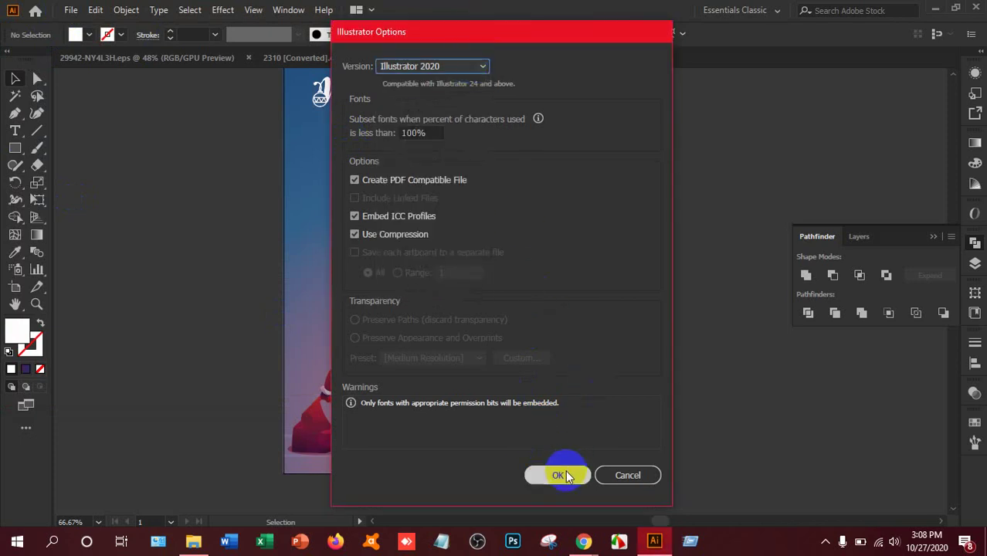
pyautogui.click(69, 11)
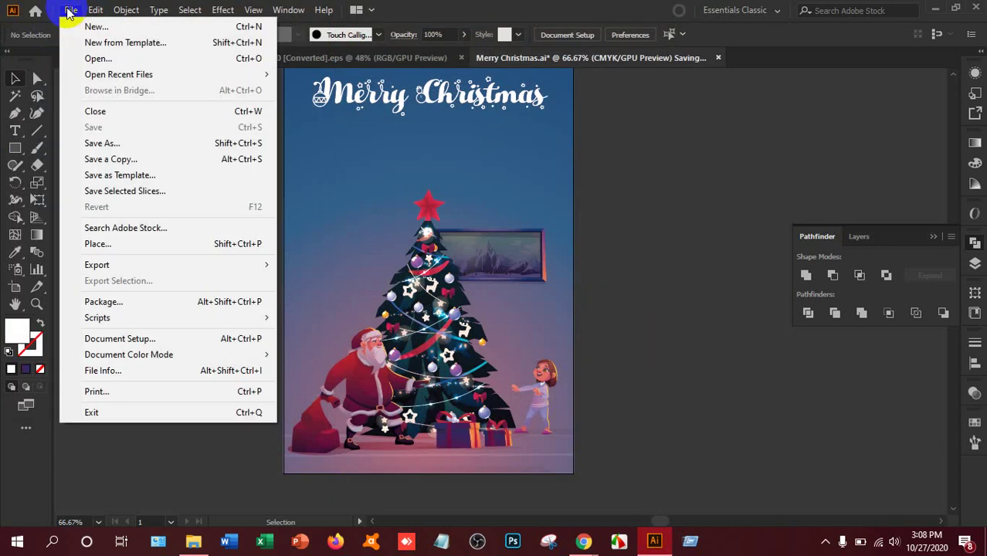
pyautogui.click(105, 146)
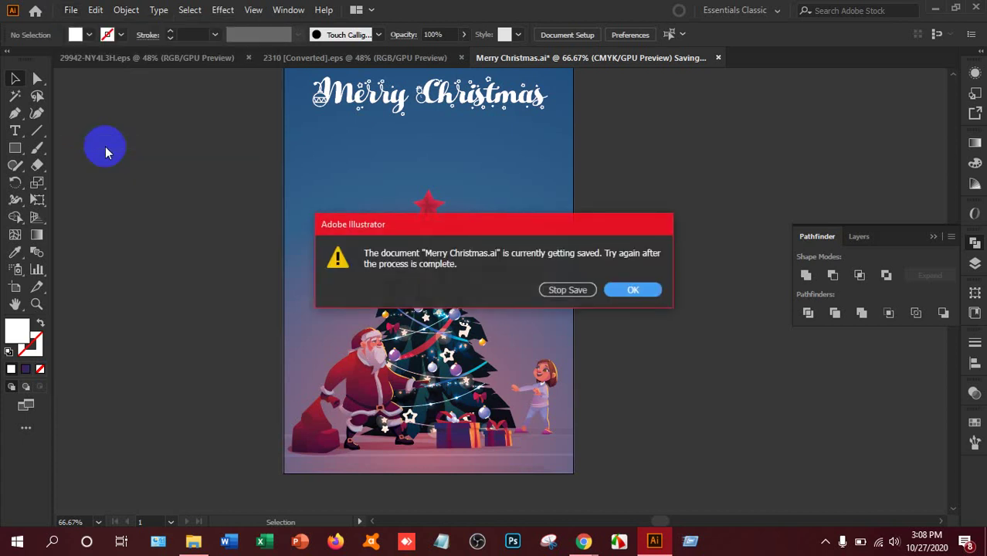
pyautogui.click(634, 290)
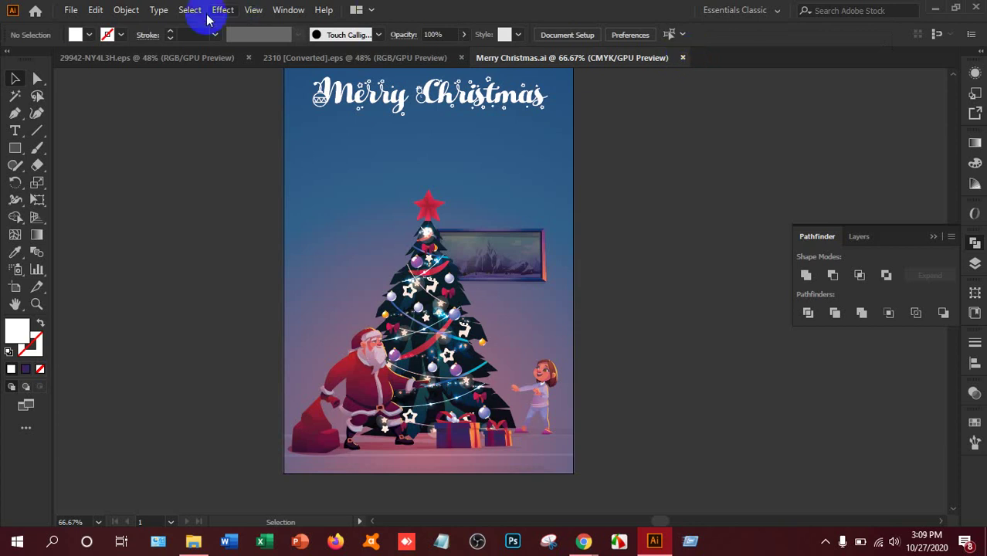
# Step: Save a copy of the design as Merry Christmas in Illustrator EPS (*.EPS) format with the Illustrator 2020 EPS version
pyautogui.click(69, 10)
pyautogui.click(97, 159)
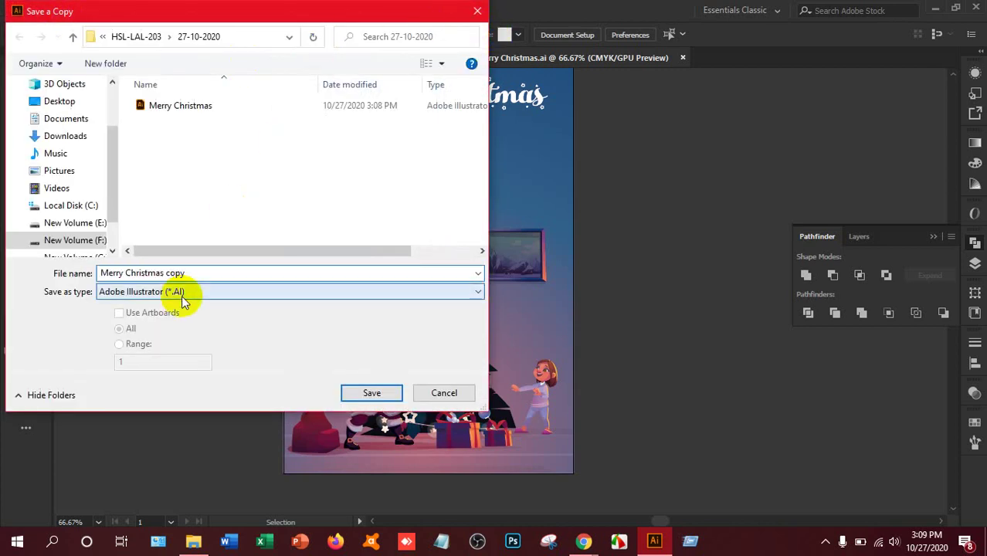
pyautogui.click(187, 297)
pyautogui.click(176, 330)
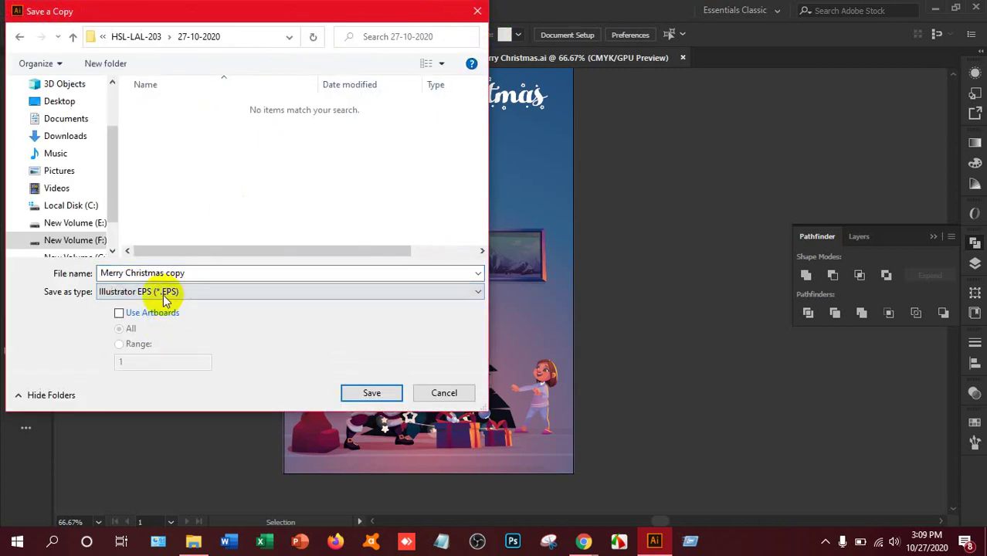
pyautogui.doubleClick(197, 272)
pyautogui.press('BackSpace')
pyautogui.press('BackSpace')
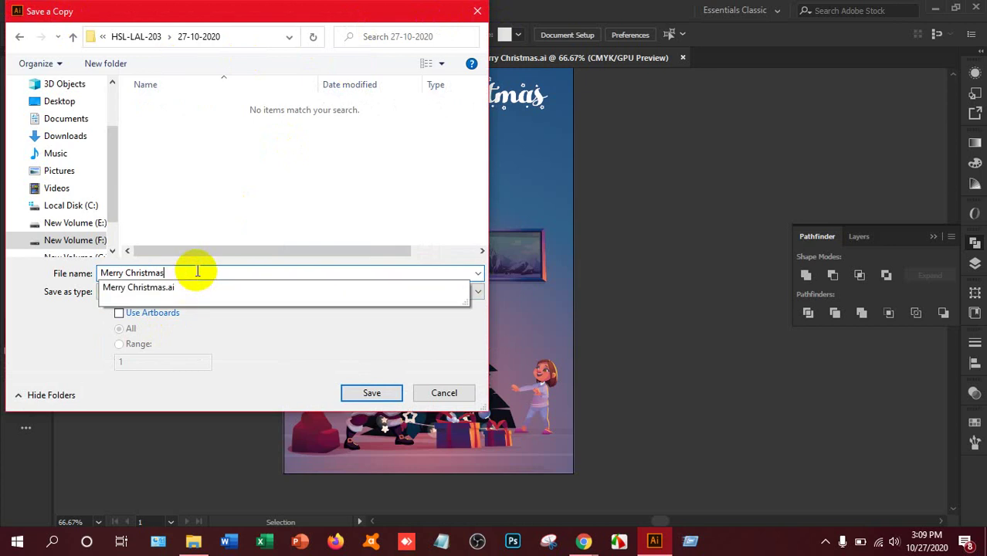
pyautogui.click(355, 390)
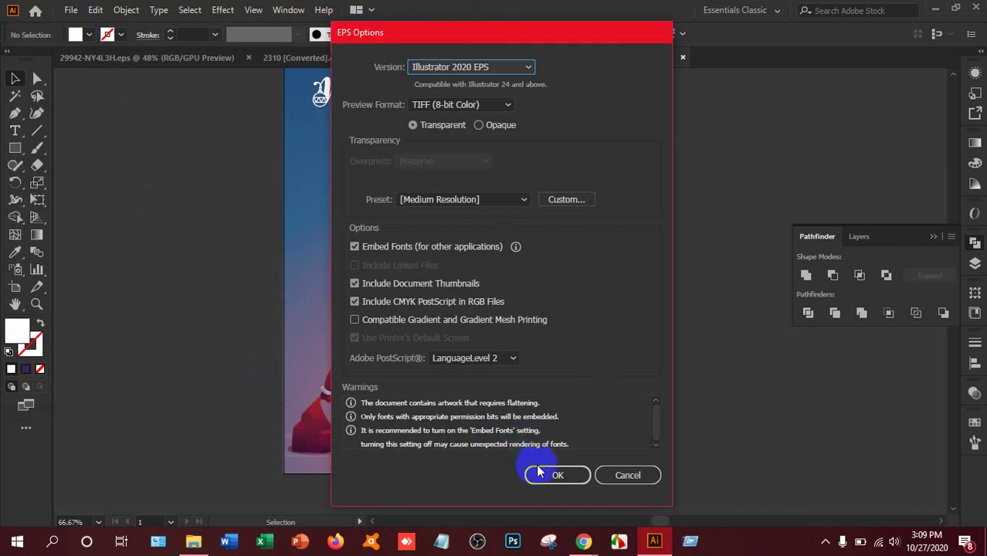
pyautogui.click(543, 477)
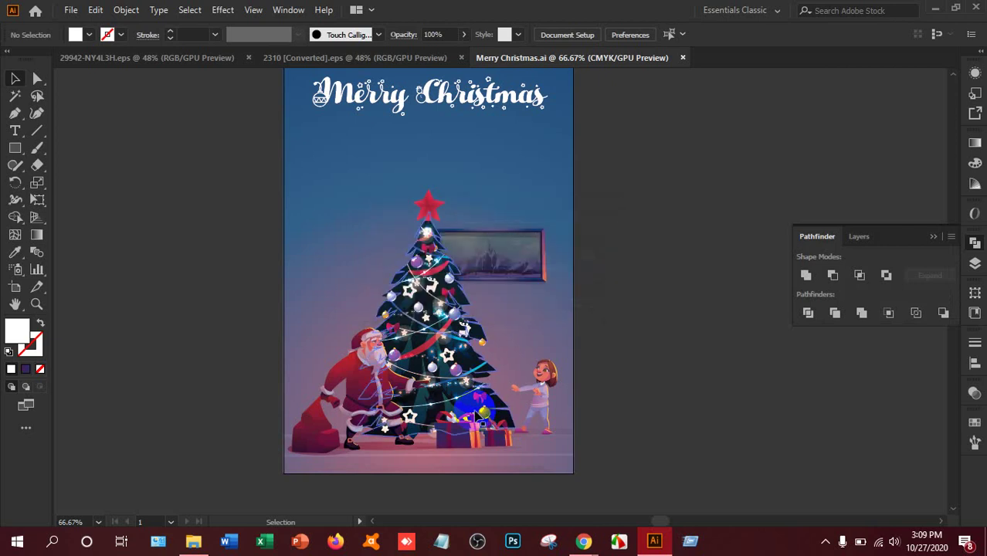
pyautogui.click(541, 487)
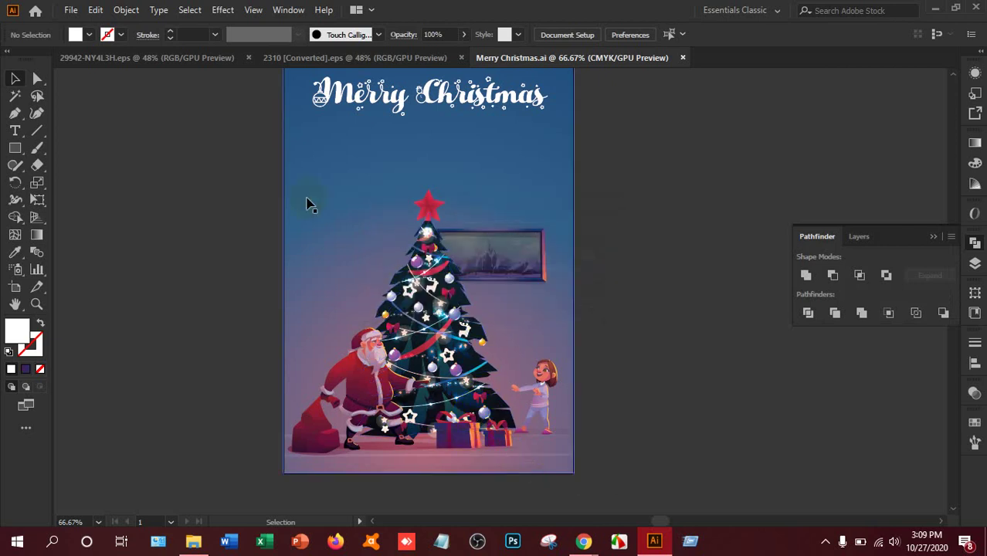
# Step: Start a Save for Web (Legacy) export of the artboard as a transparent PNG-24 image at 432 × 648 px
pyautogui.click(70, 10)
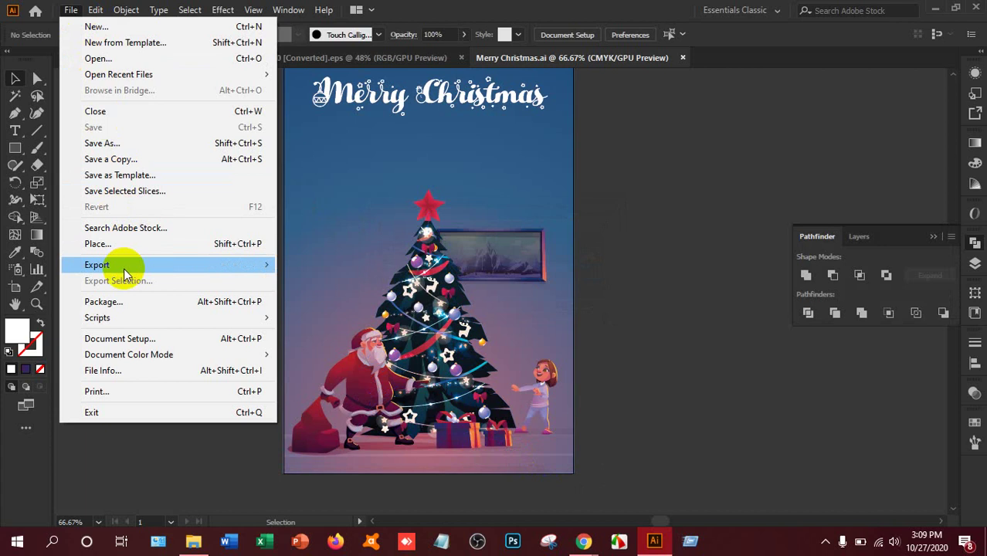
pyautogui.moveTo(227, 265)
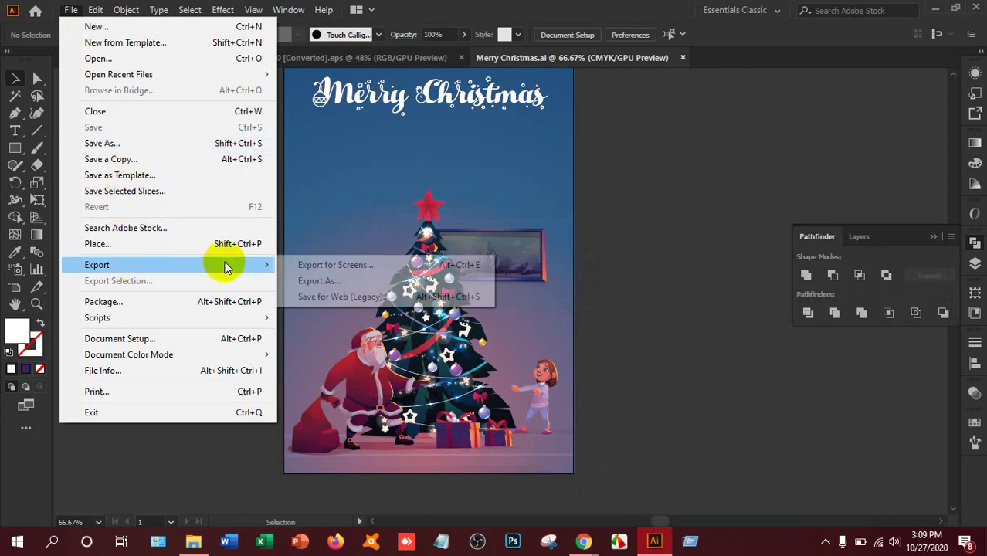
pyautogui.click(346, 298)
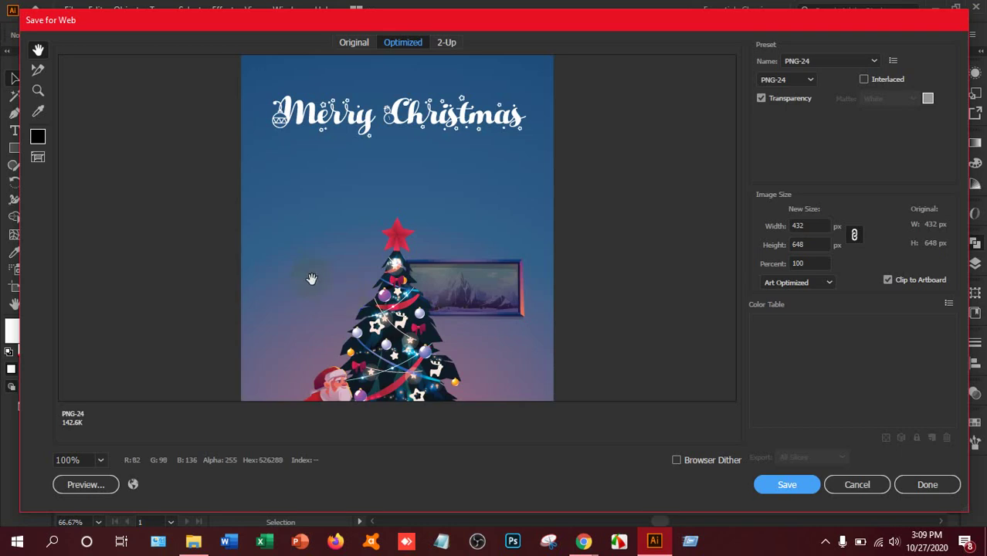
pyautogui.click(790, 487)
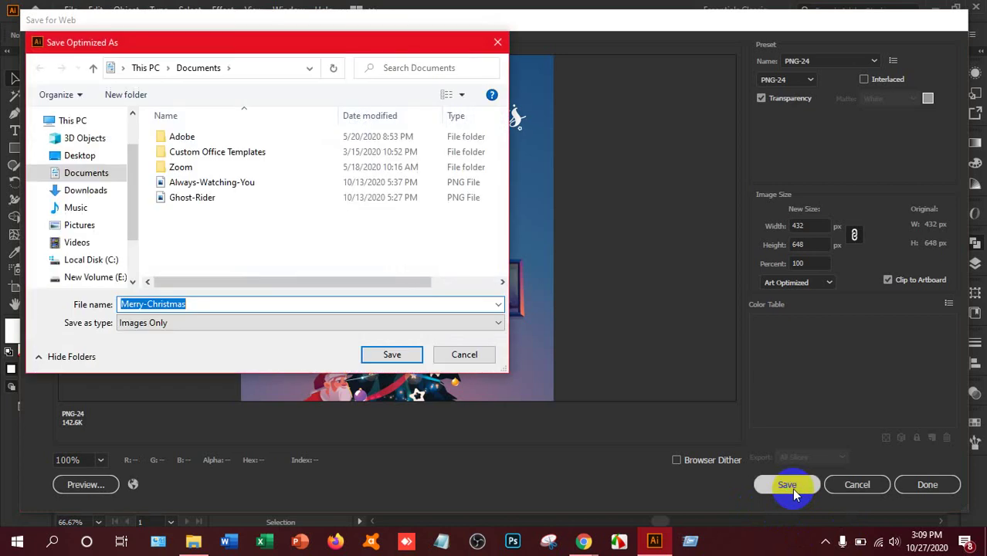
# Step: Save the exported image as Merry-Christmas in LEDP > Class Work > HSL-LAL-203 > 27-10-2020 on the F: drive
pyautogui.scroll(-1, 98, 258)
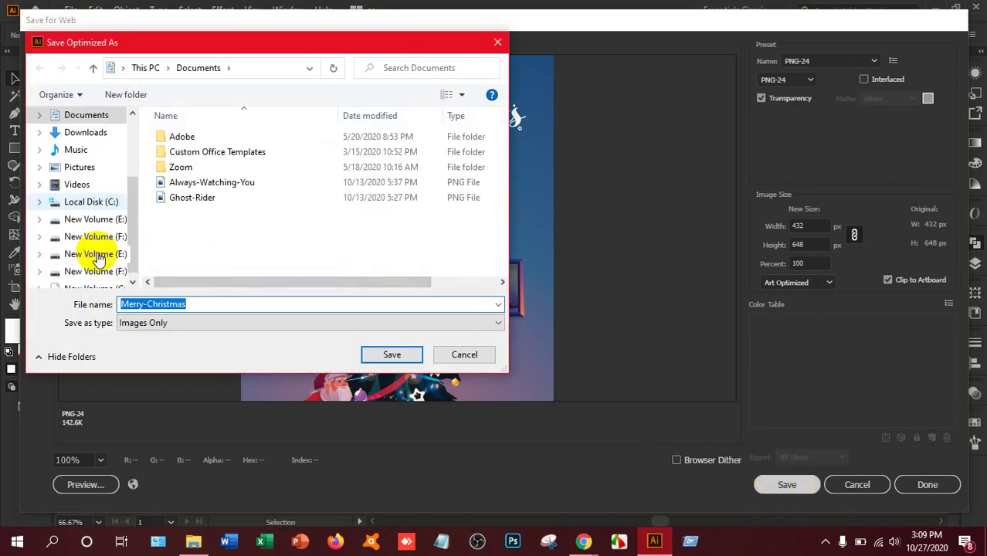
pyautogui.scroll(-1, 98, 258)
pyautogui.click(95, 219)
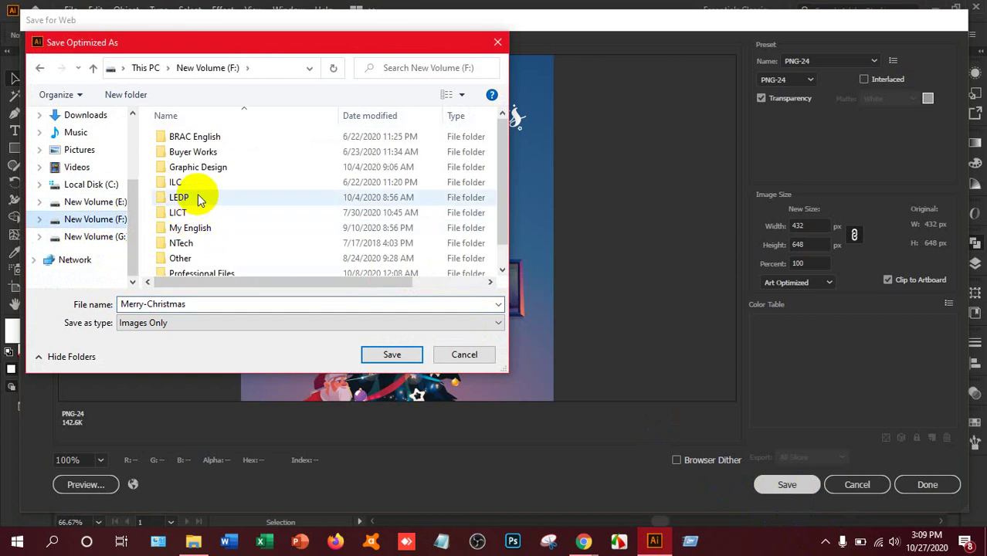
pyautogui.doubleClick(198, 199)
pyautogui.click(193, 172)
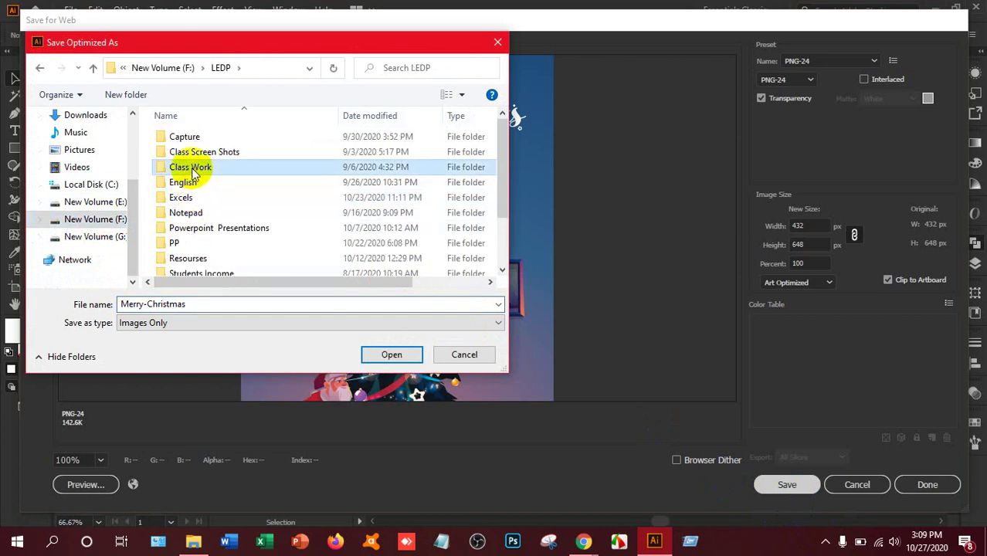
pyautogui.doubleClick(193, 171)
pyautogui.click(194, 152)
pyautogui.click(194, 166)
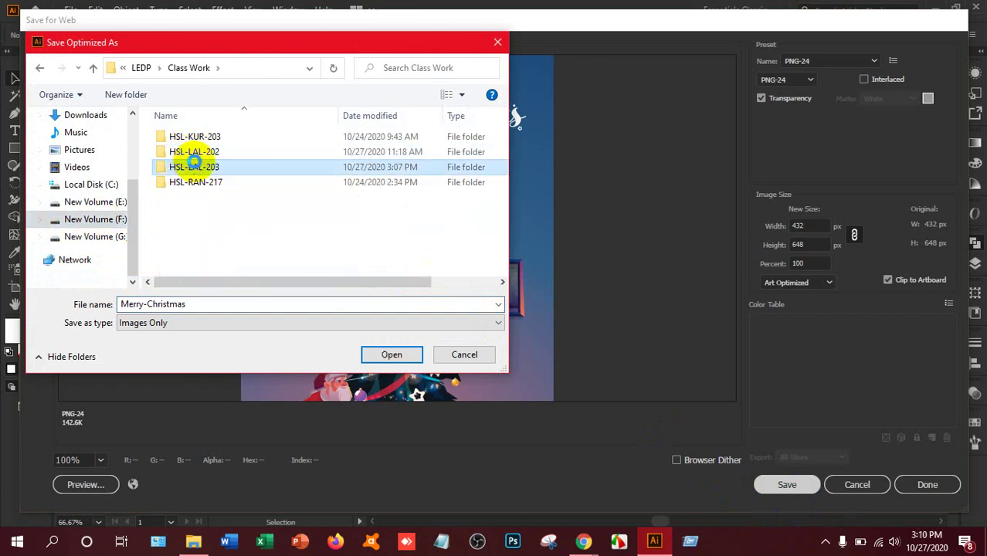
pyautogui.doubleClick(194, 164)
pyautogui.click(199, 252)
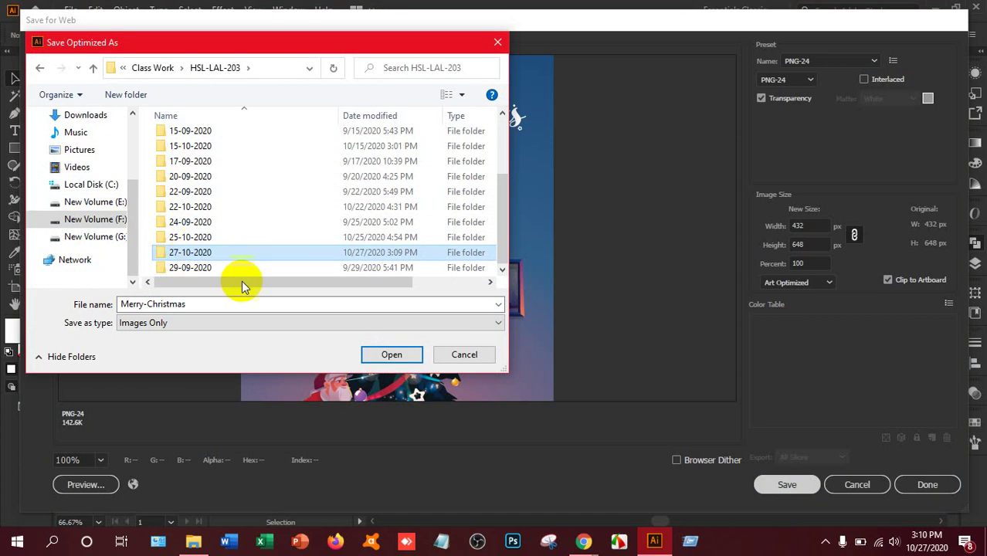
pyautogui.click(392, 354)
pyautogui.click(391, 354)
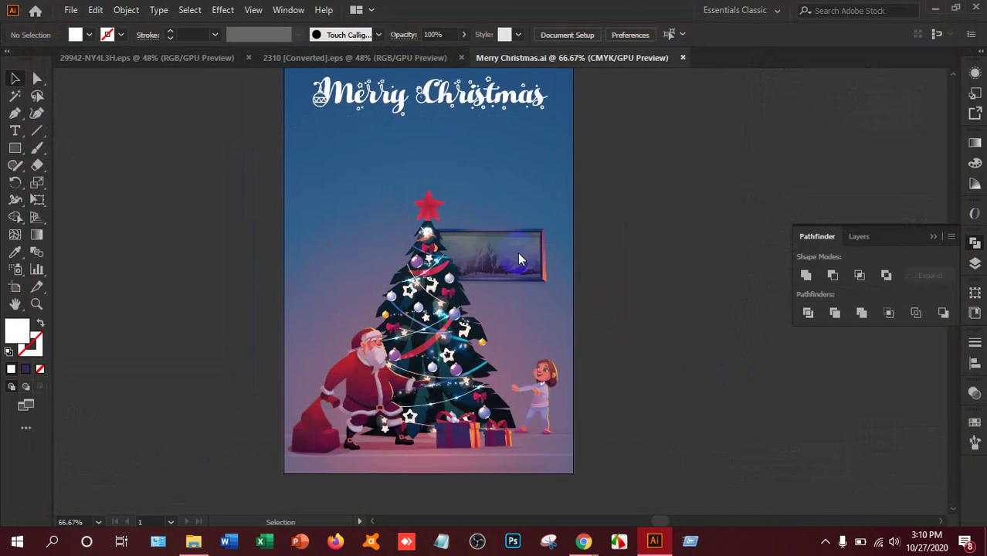
# Step: Switch to the Google Meet call in the Chrome window
pyautogui.moveTo(583, 539)
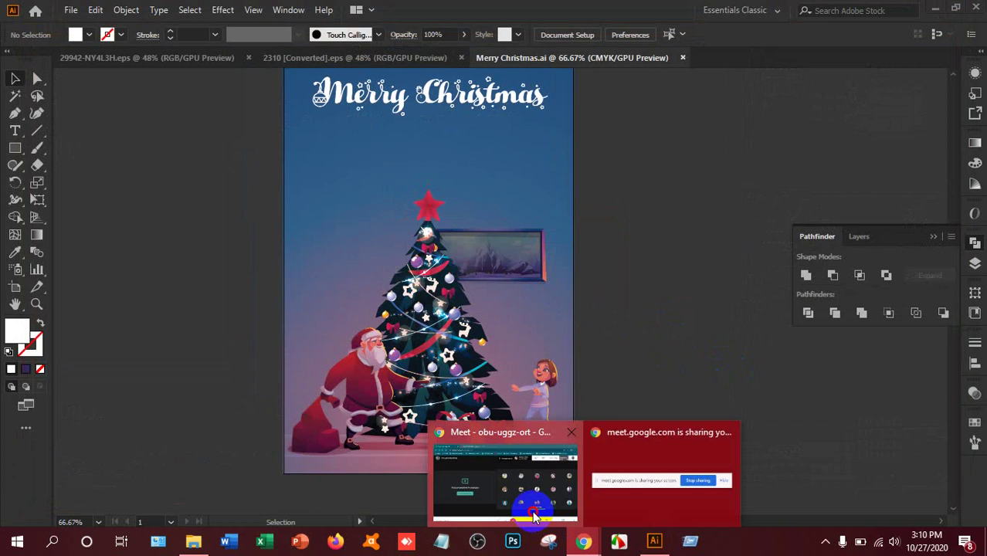
pyautogui.click(533, 514)
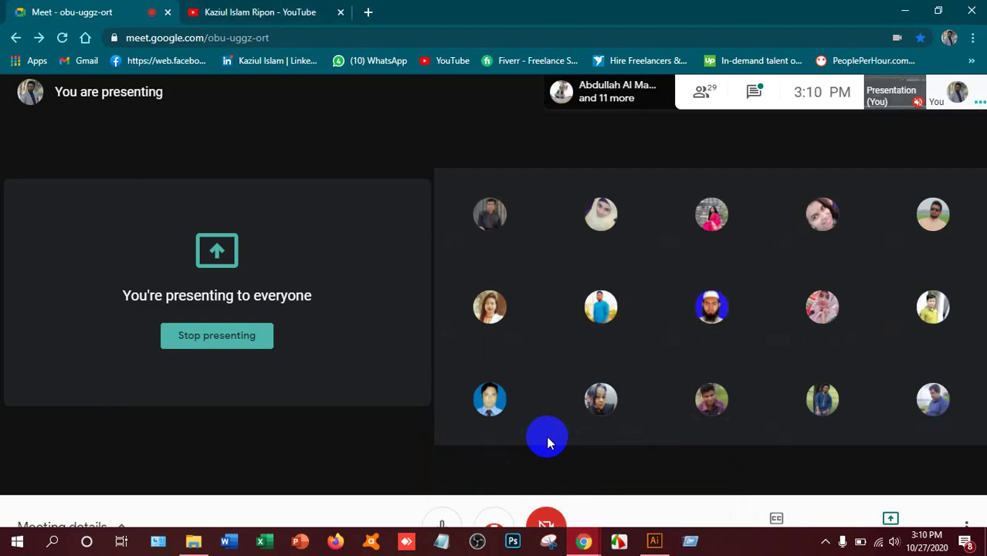